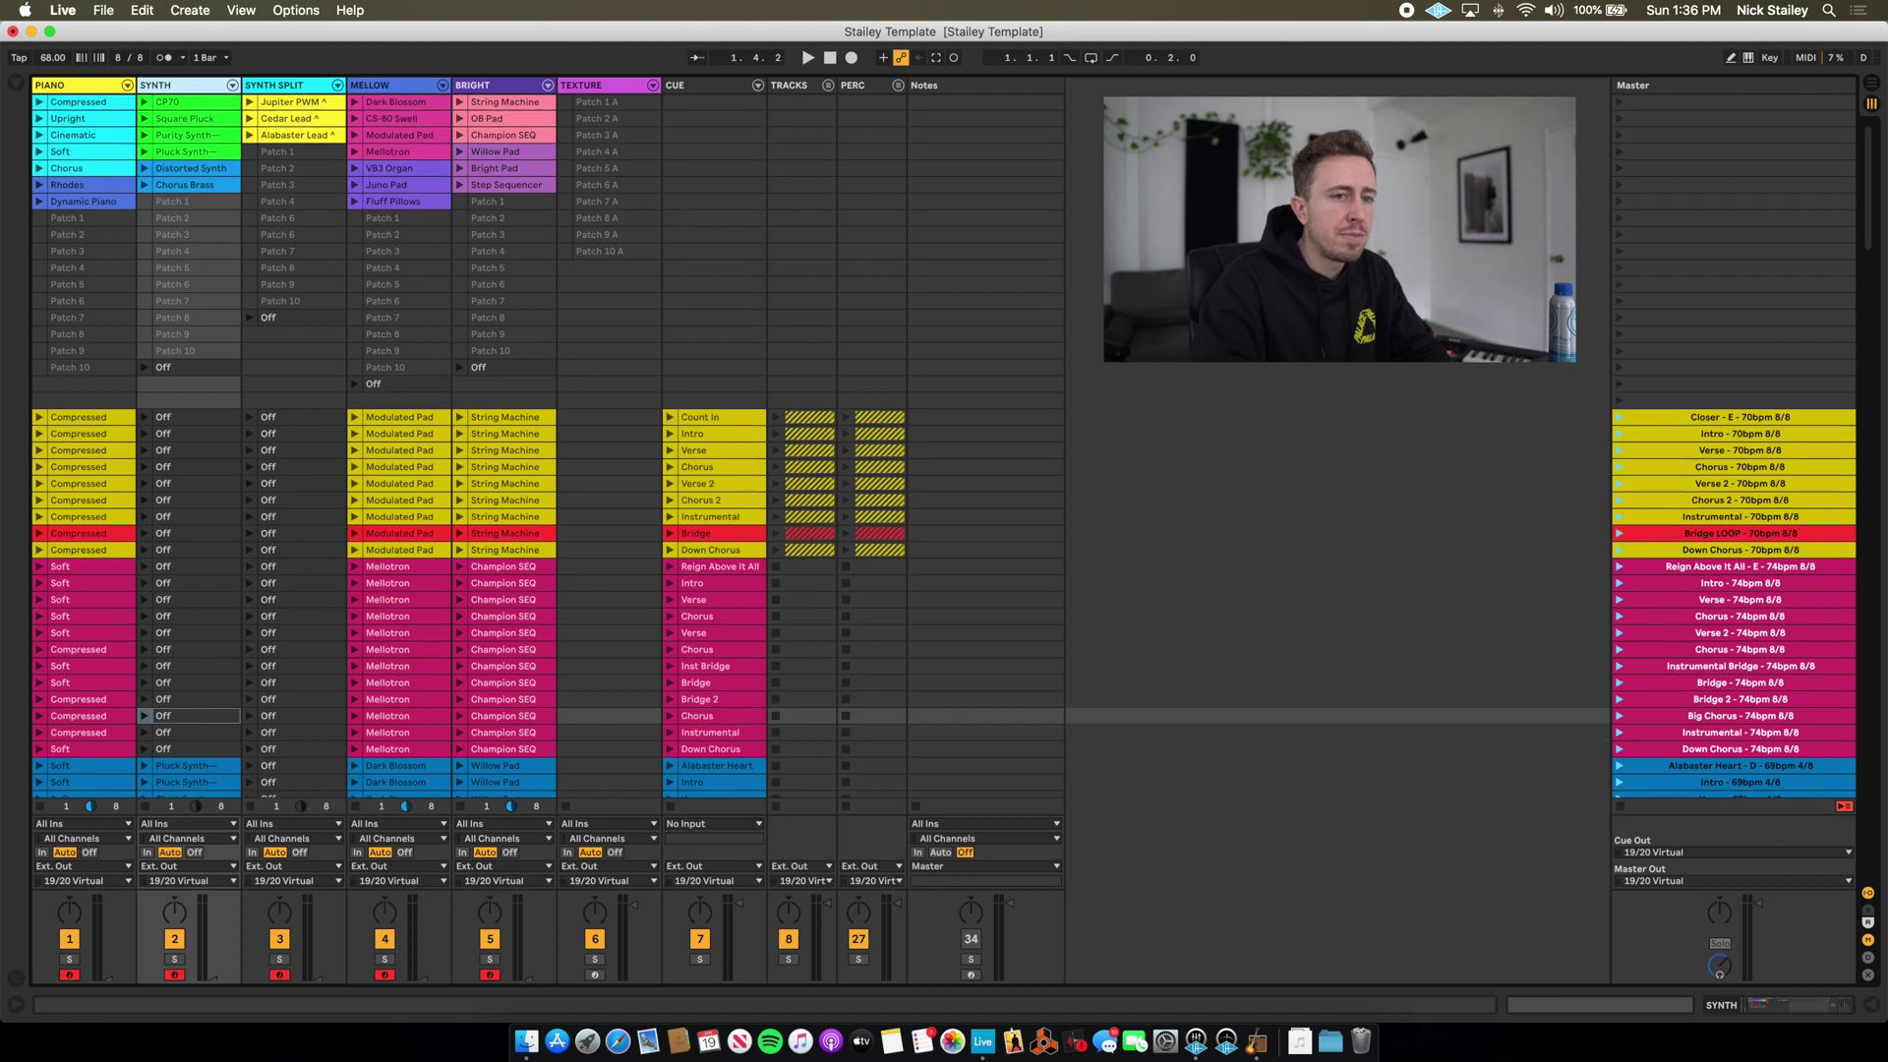
Glance at the Arrangement view and return to the Session view.
scroll(780, 291, "down", 3)
scroll(781, 291, "up", 3)
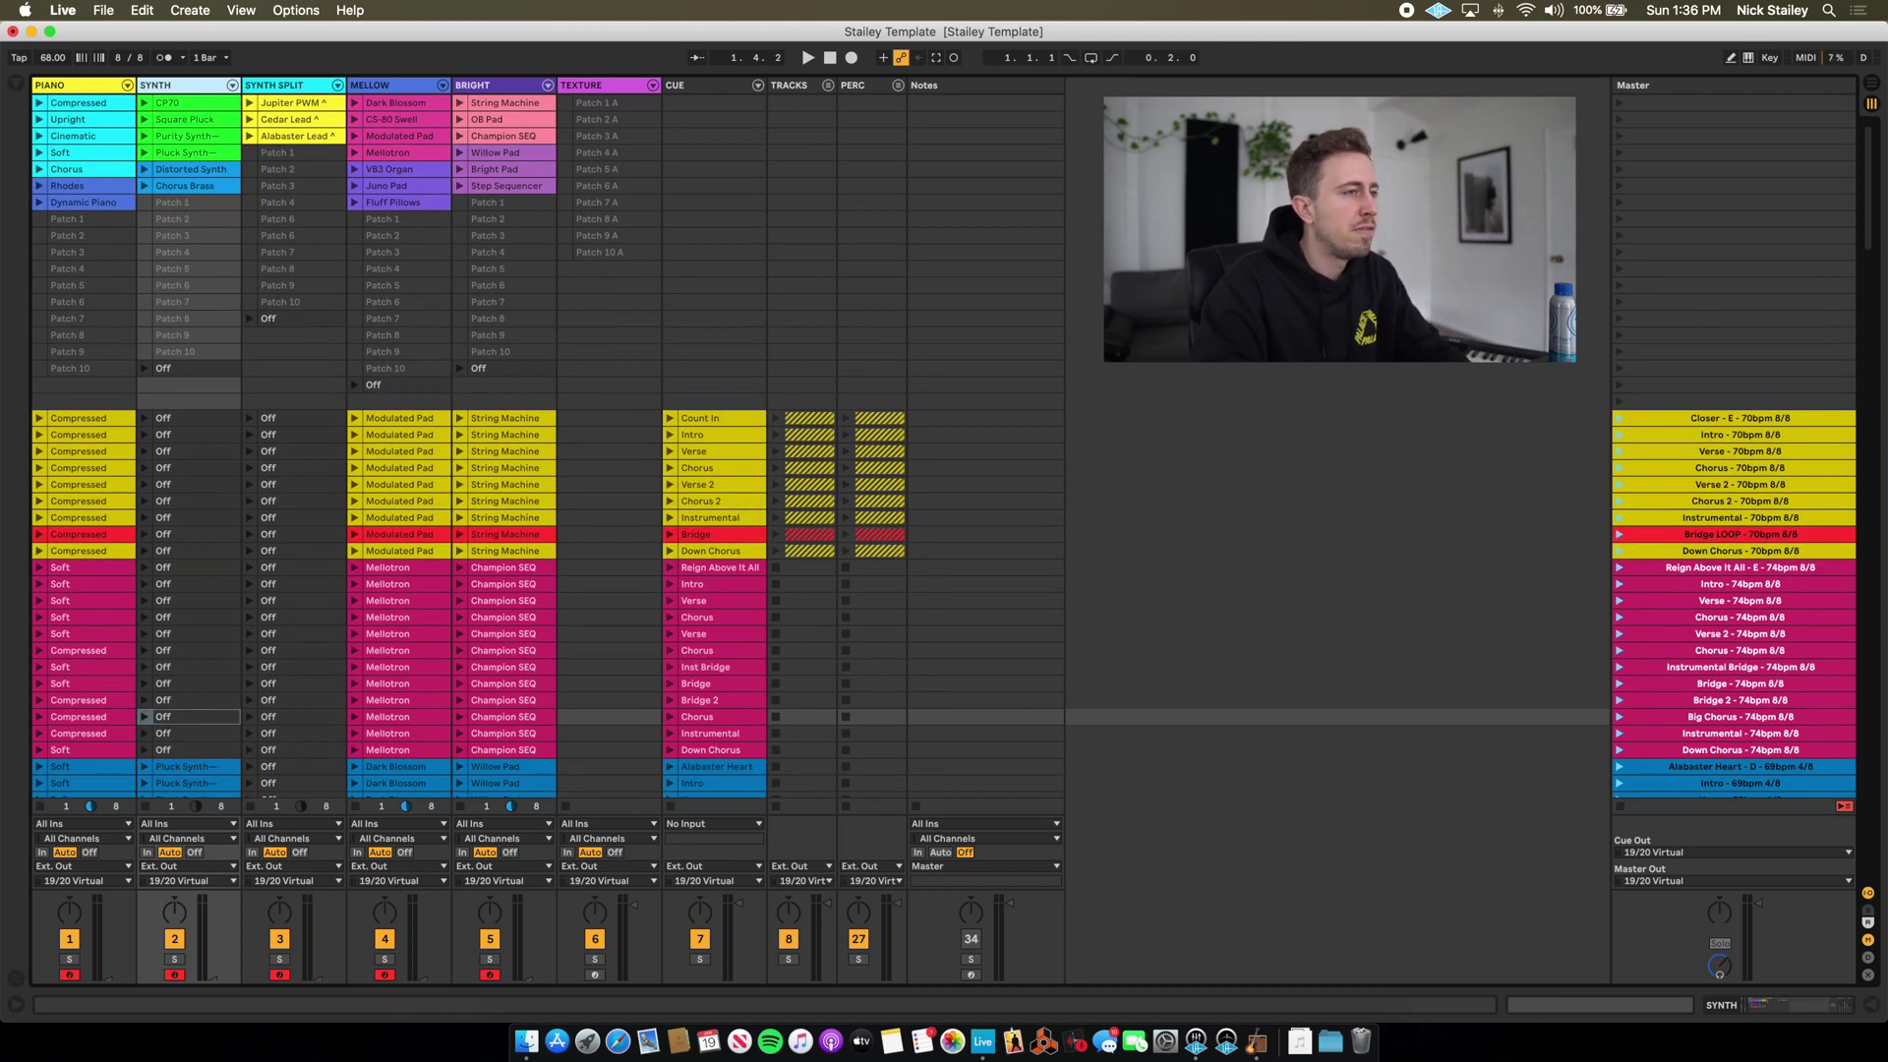
key("Tab")
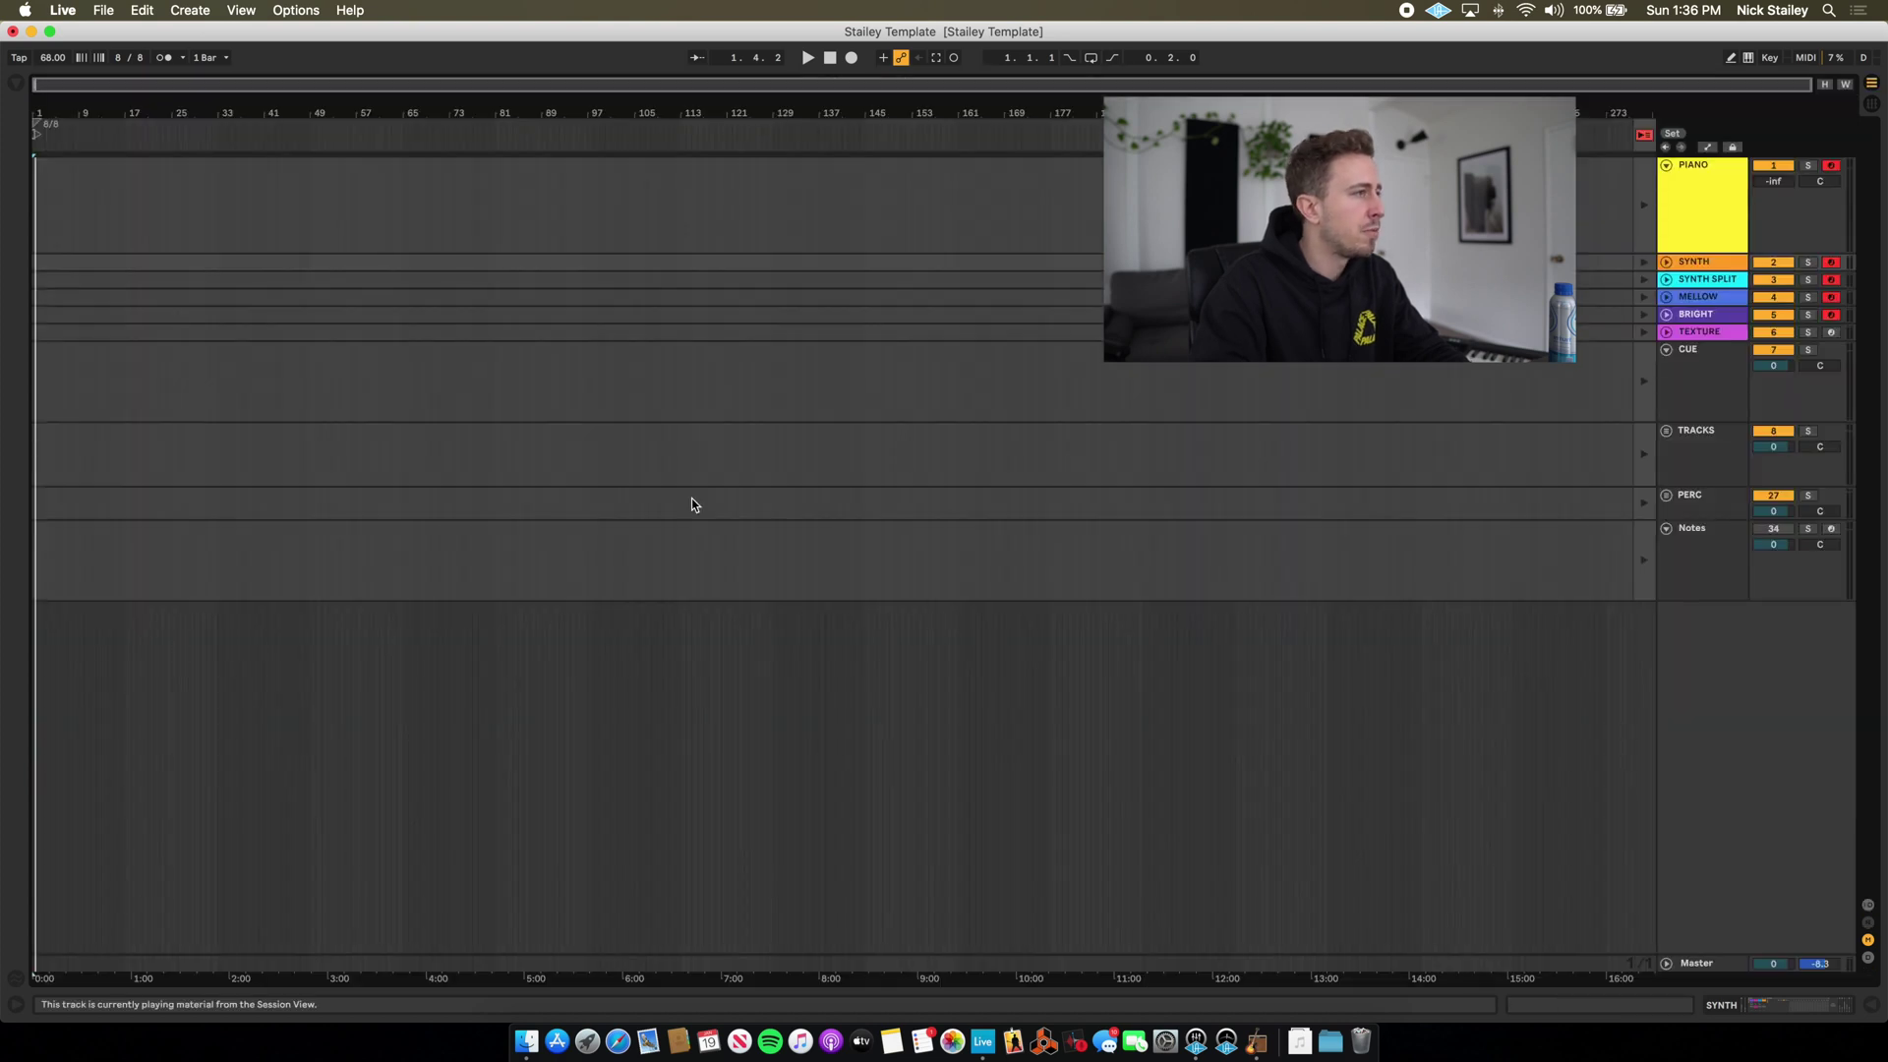
key("Tab")
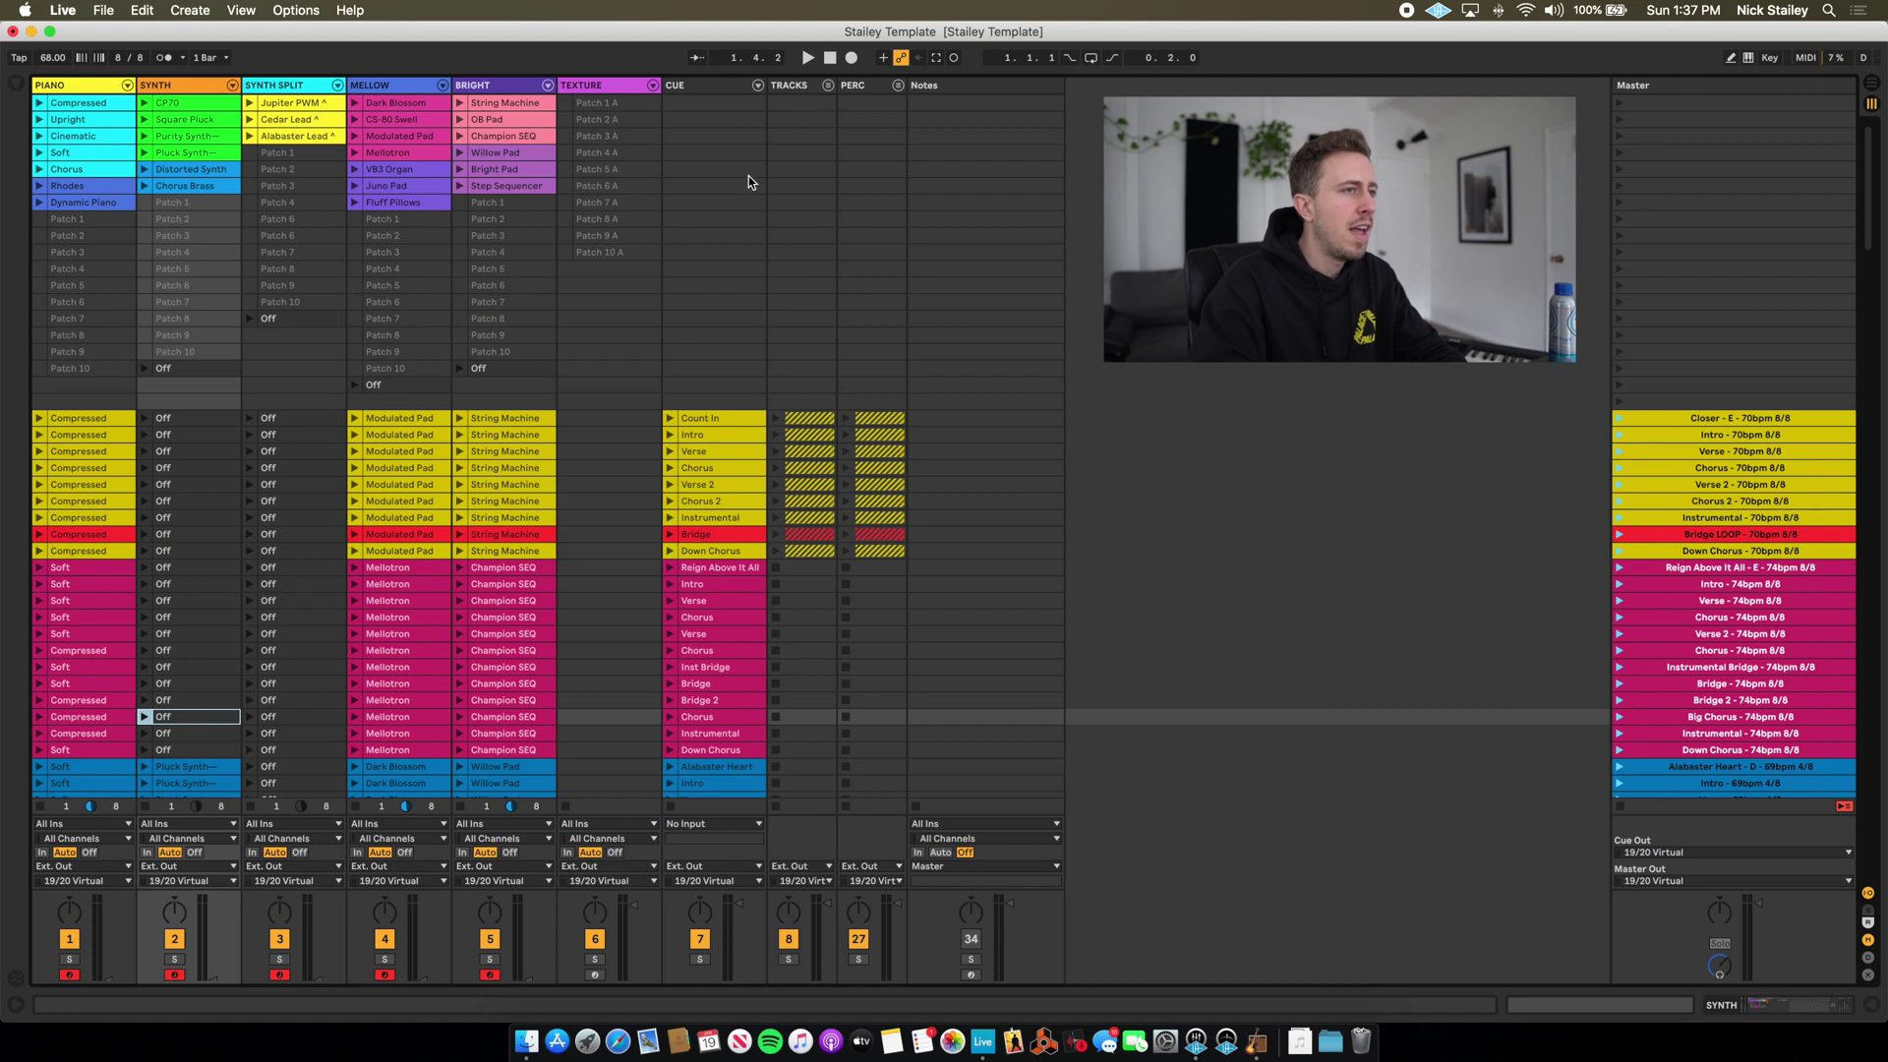
Unfold the TRACKS group, then unfold and refold the PERC group.
left_click(830, 87)
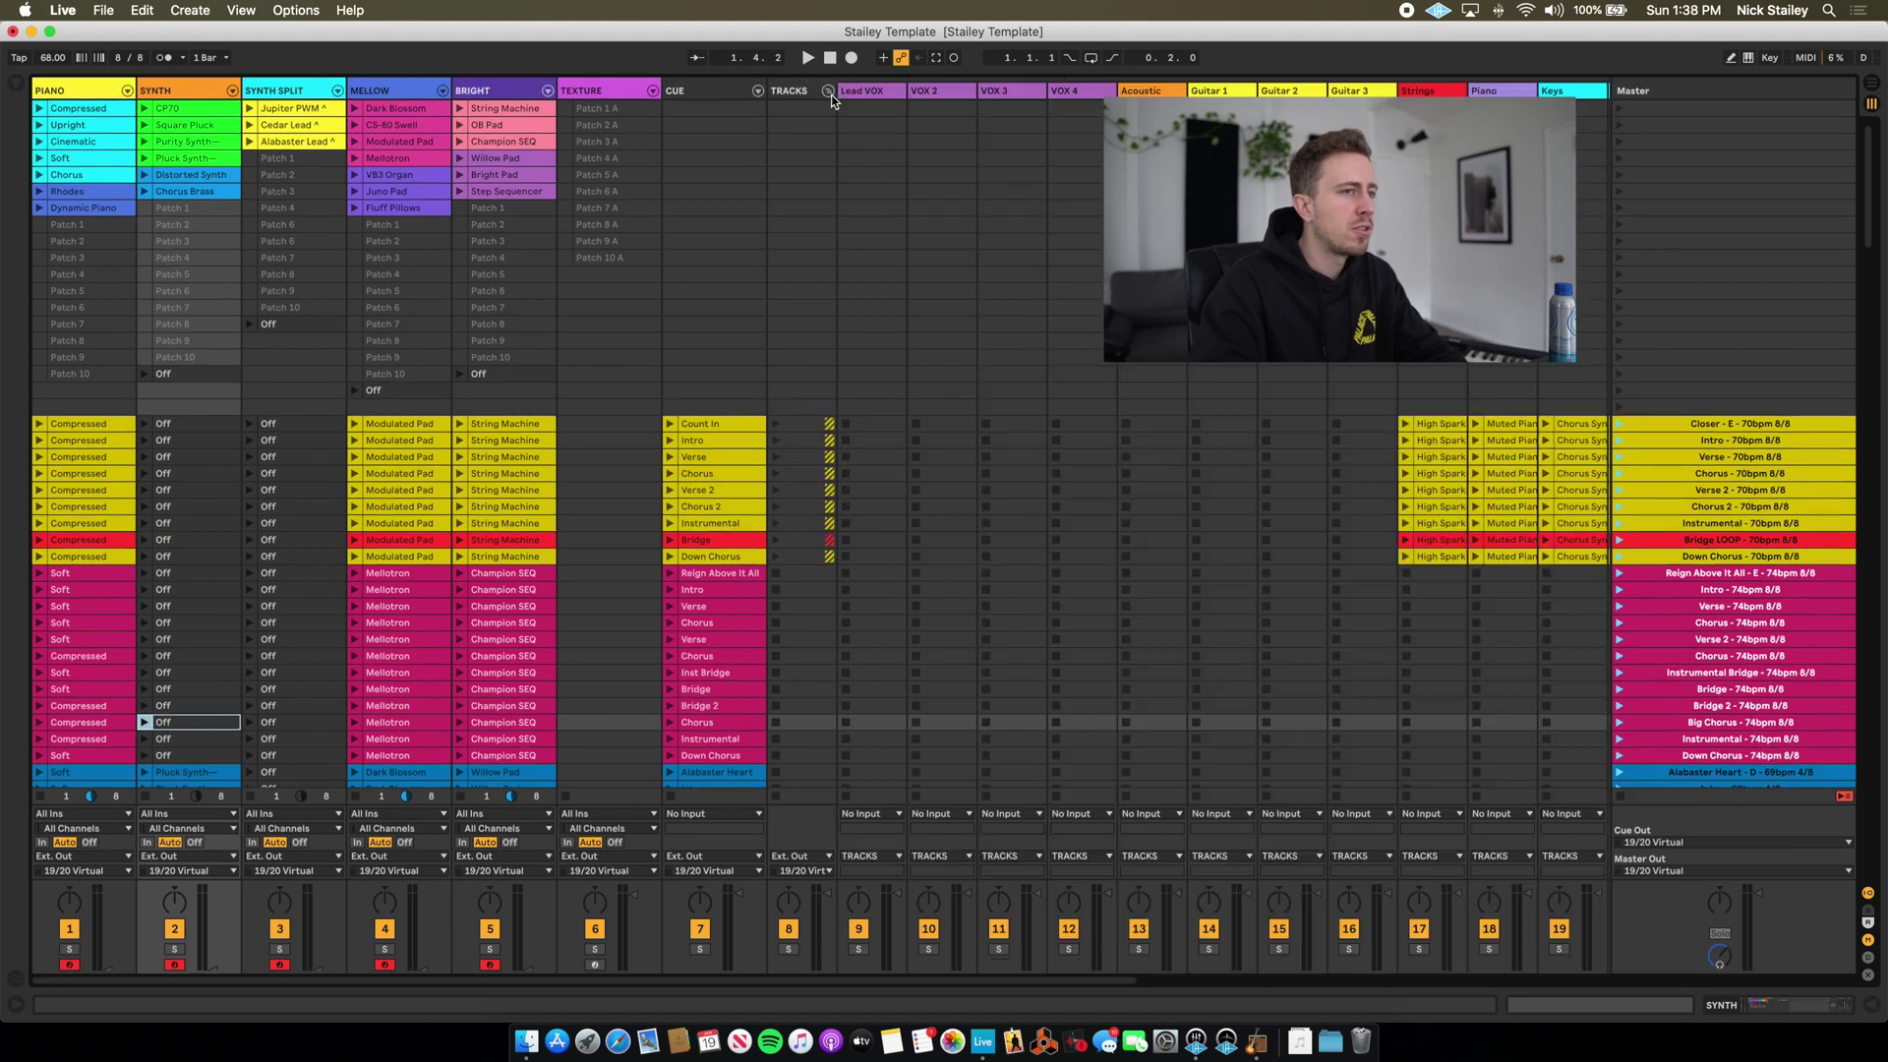
scroll(1095, 217, "right", 3)
scroll(1095, 218, "right", 2)
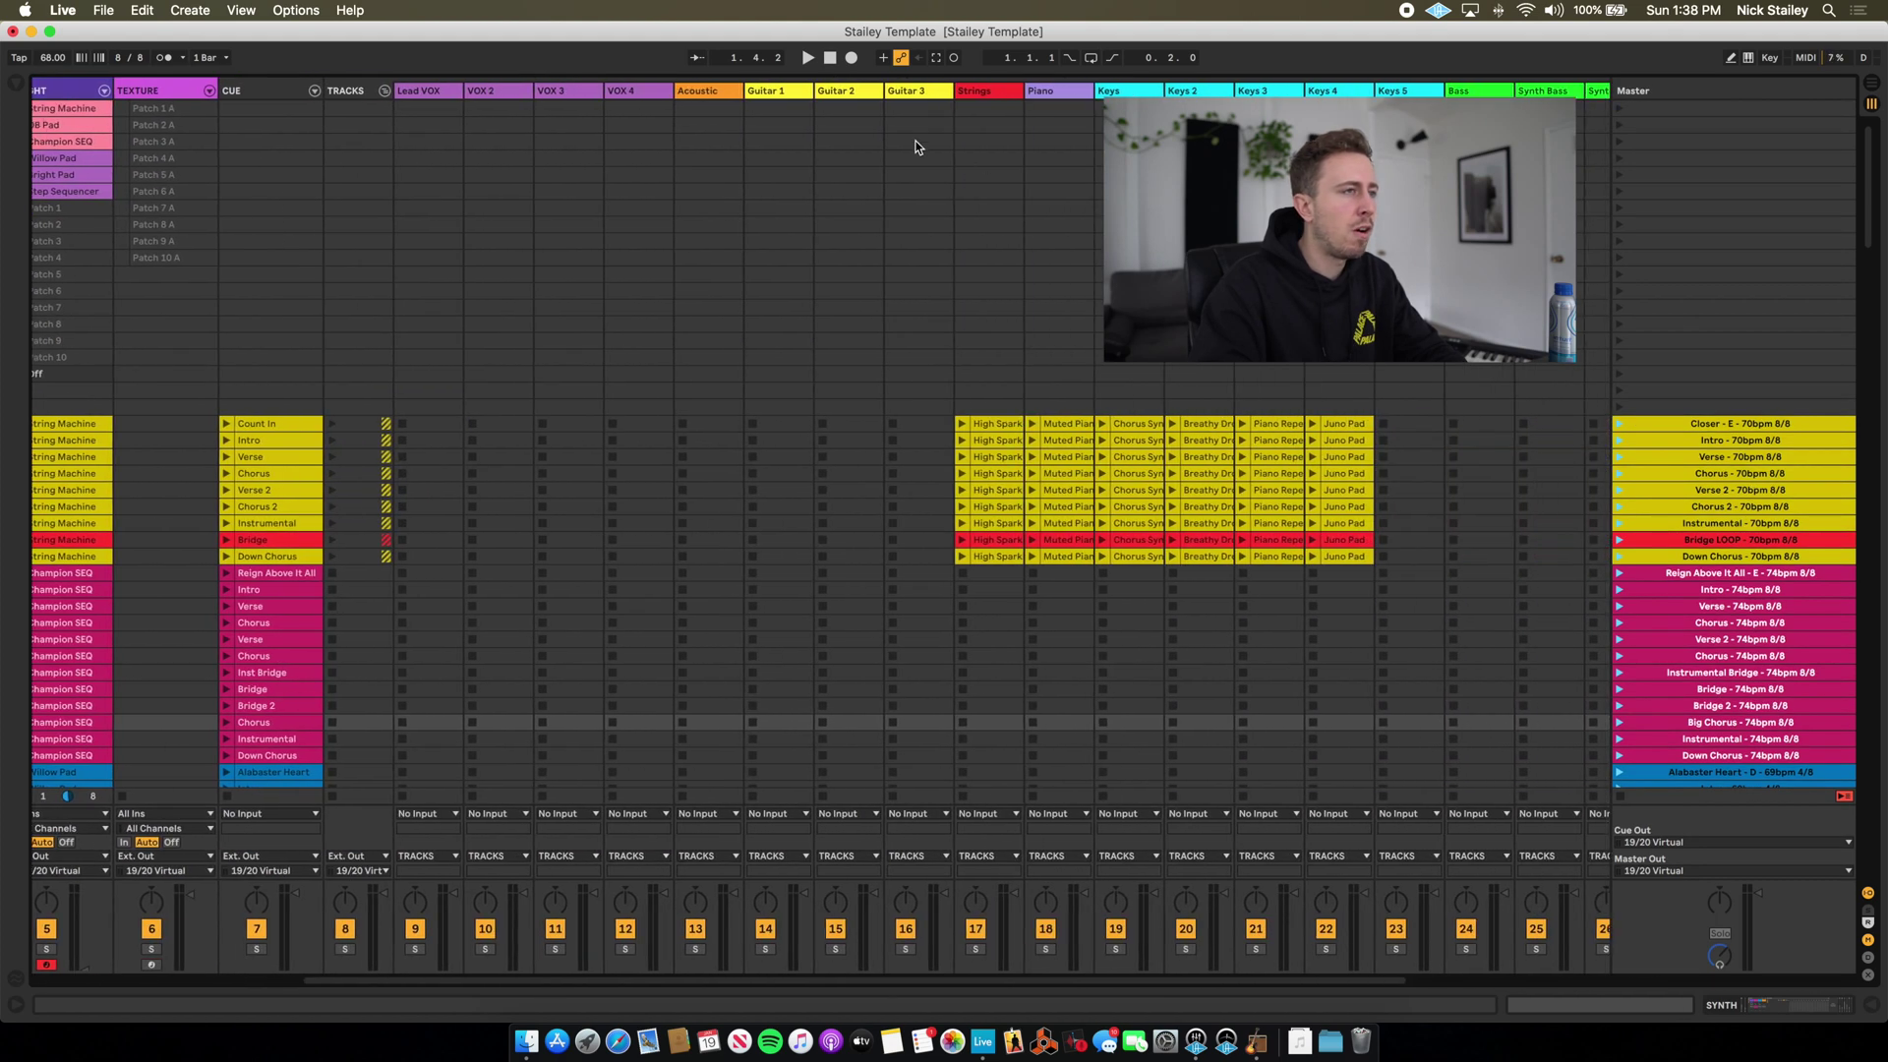
scroll(884, 157, "right", 4)
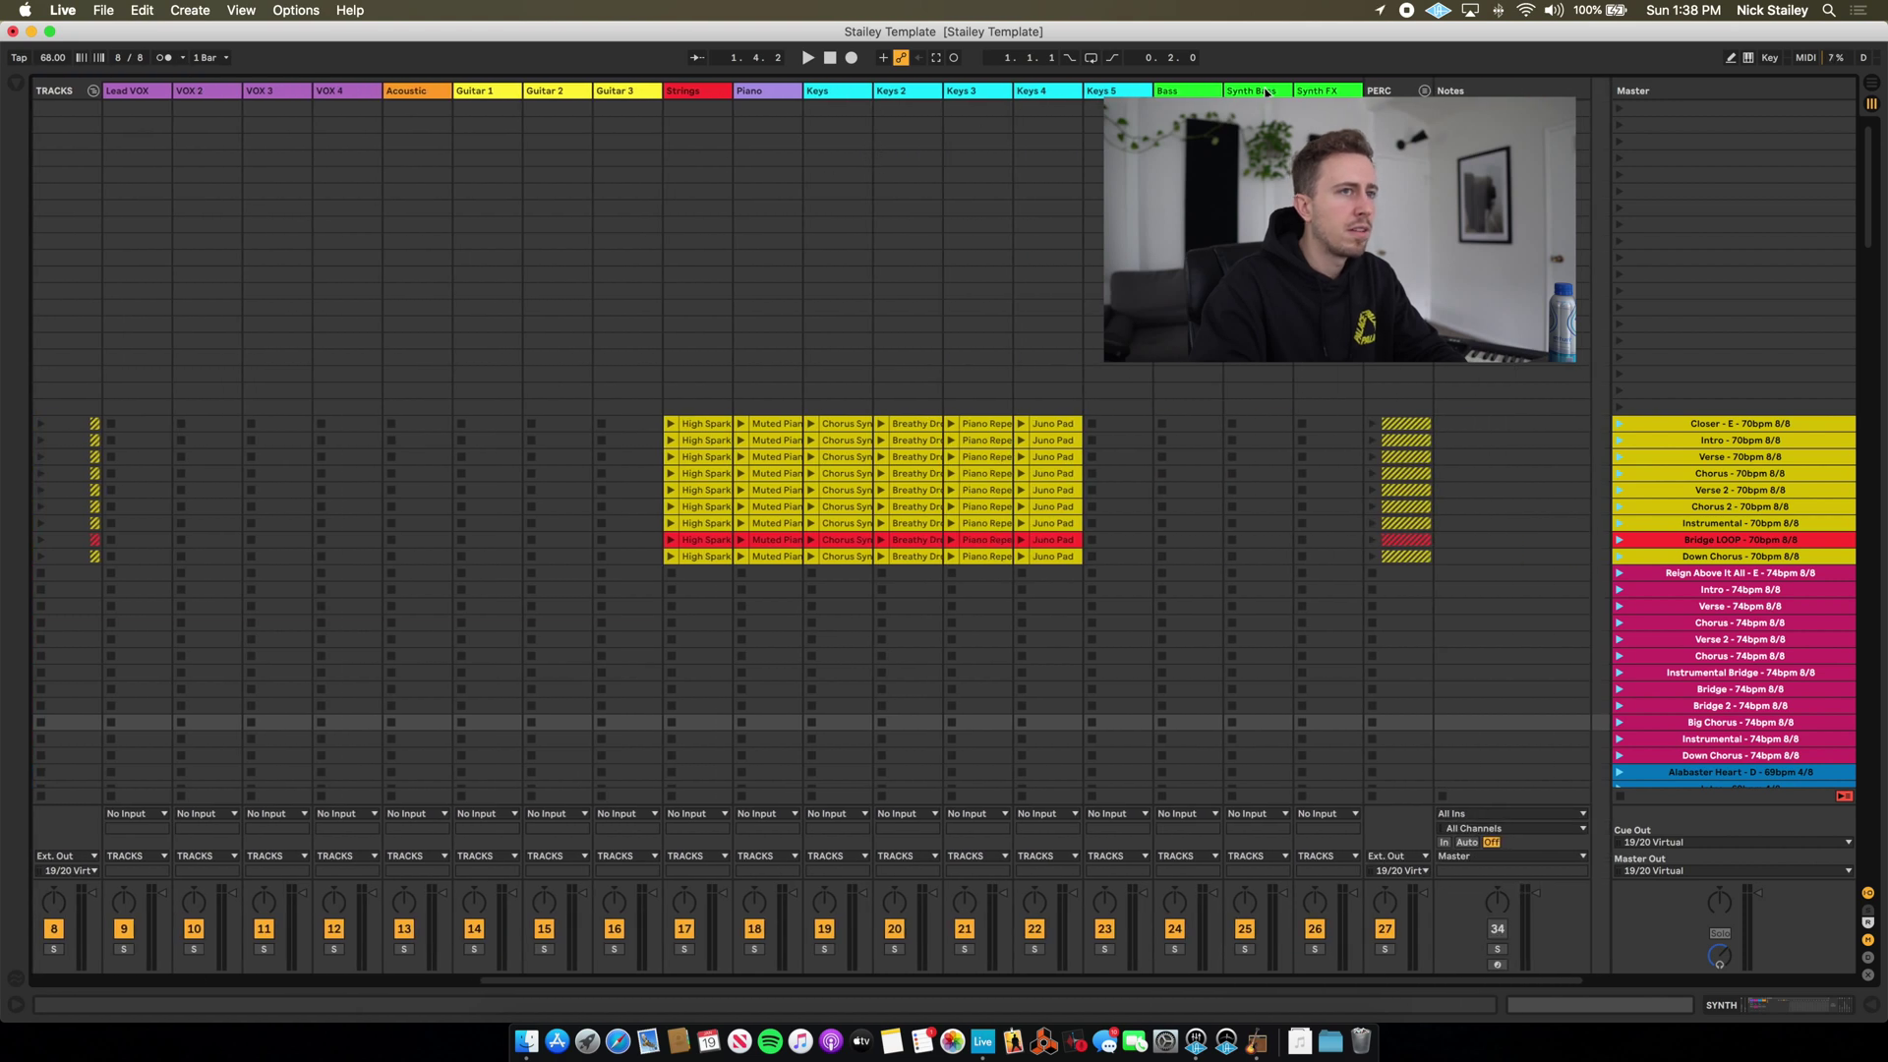
left_click(1424, 90)
scroll(885, 393, "right", 6)
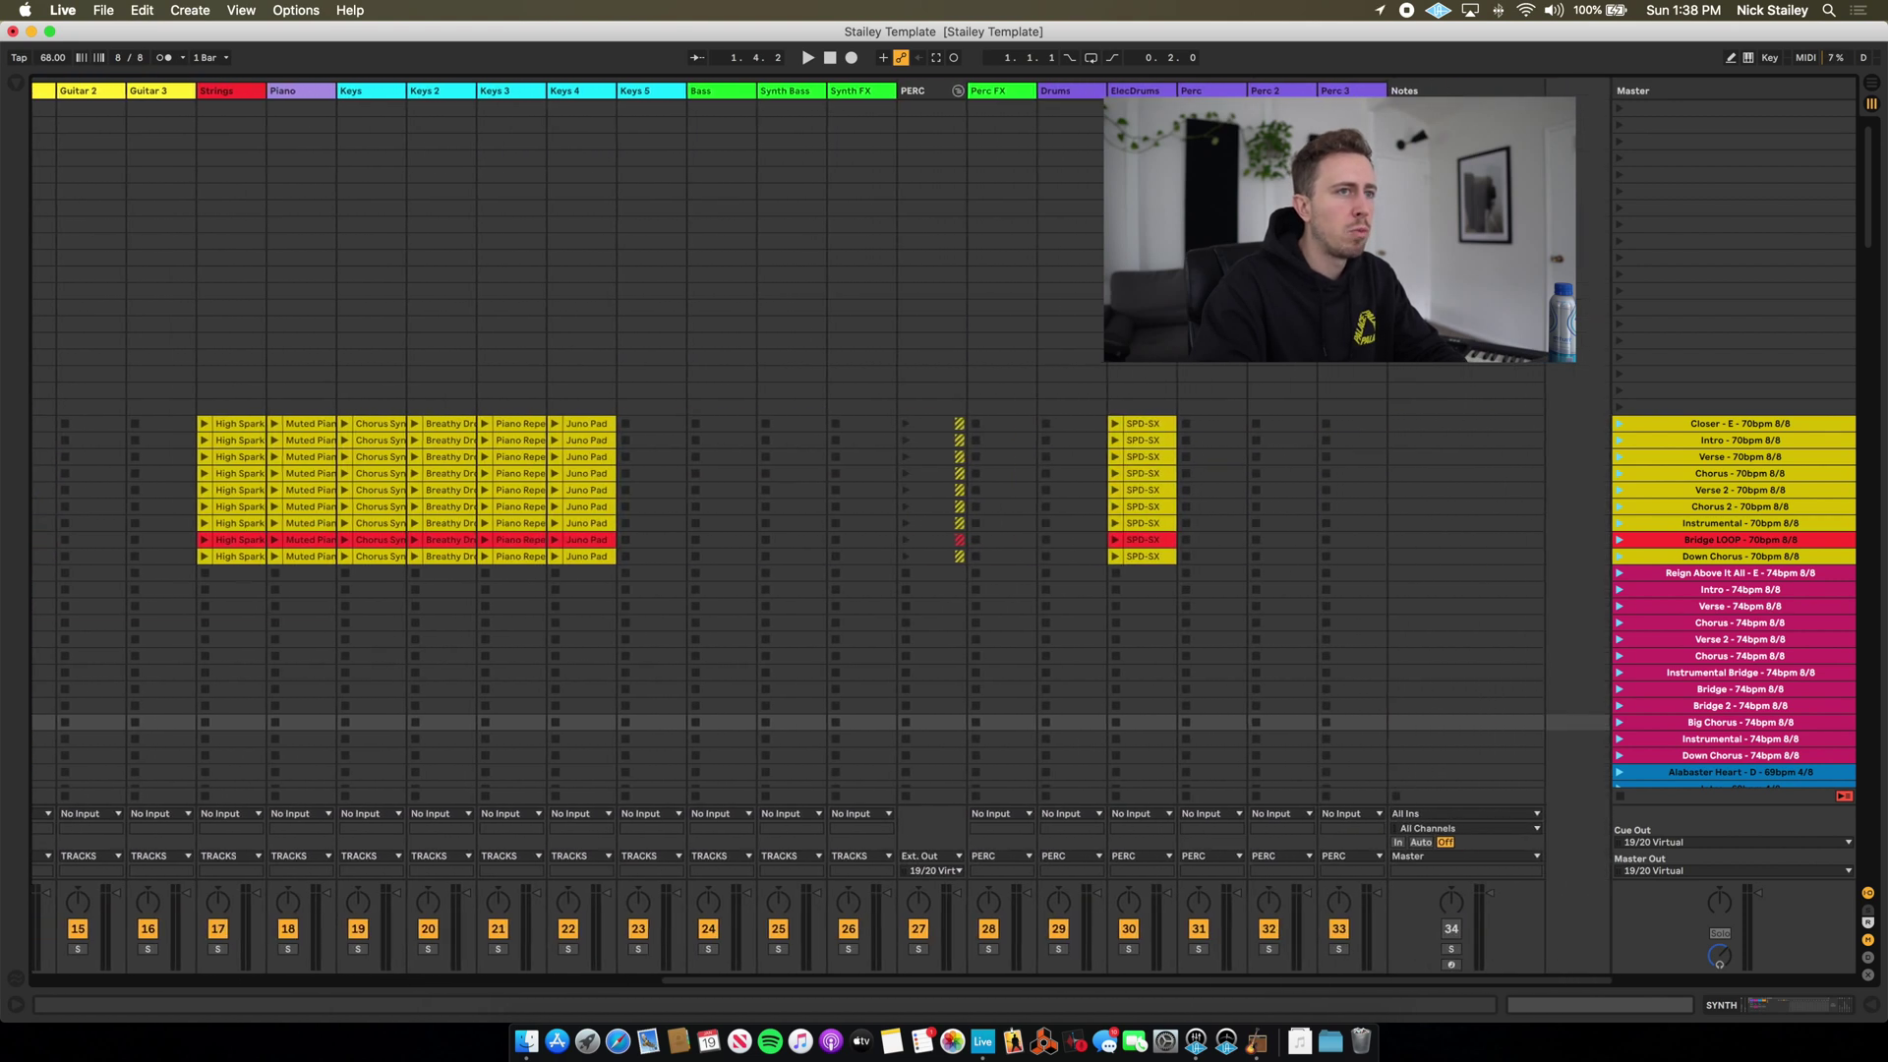
left_click(958, 91)
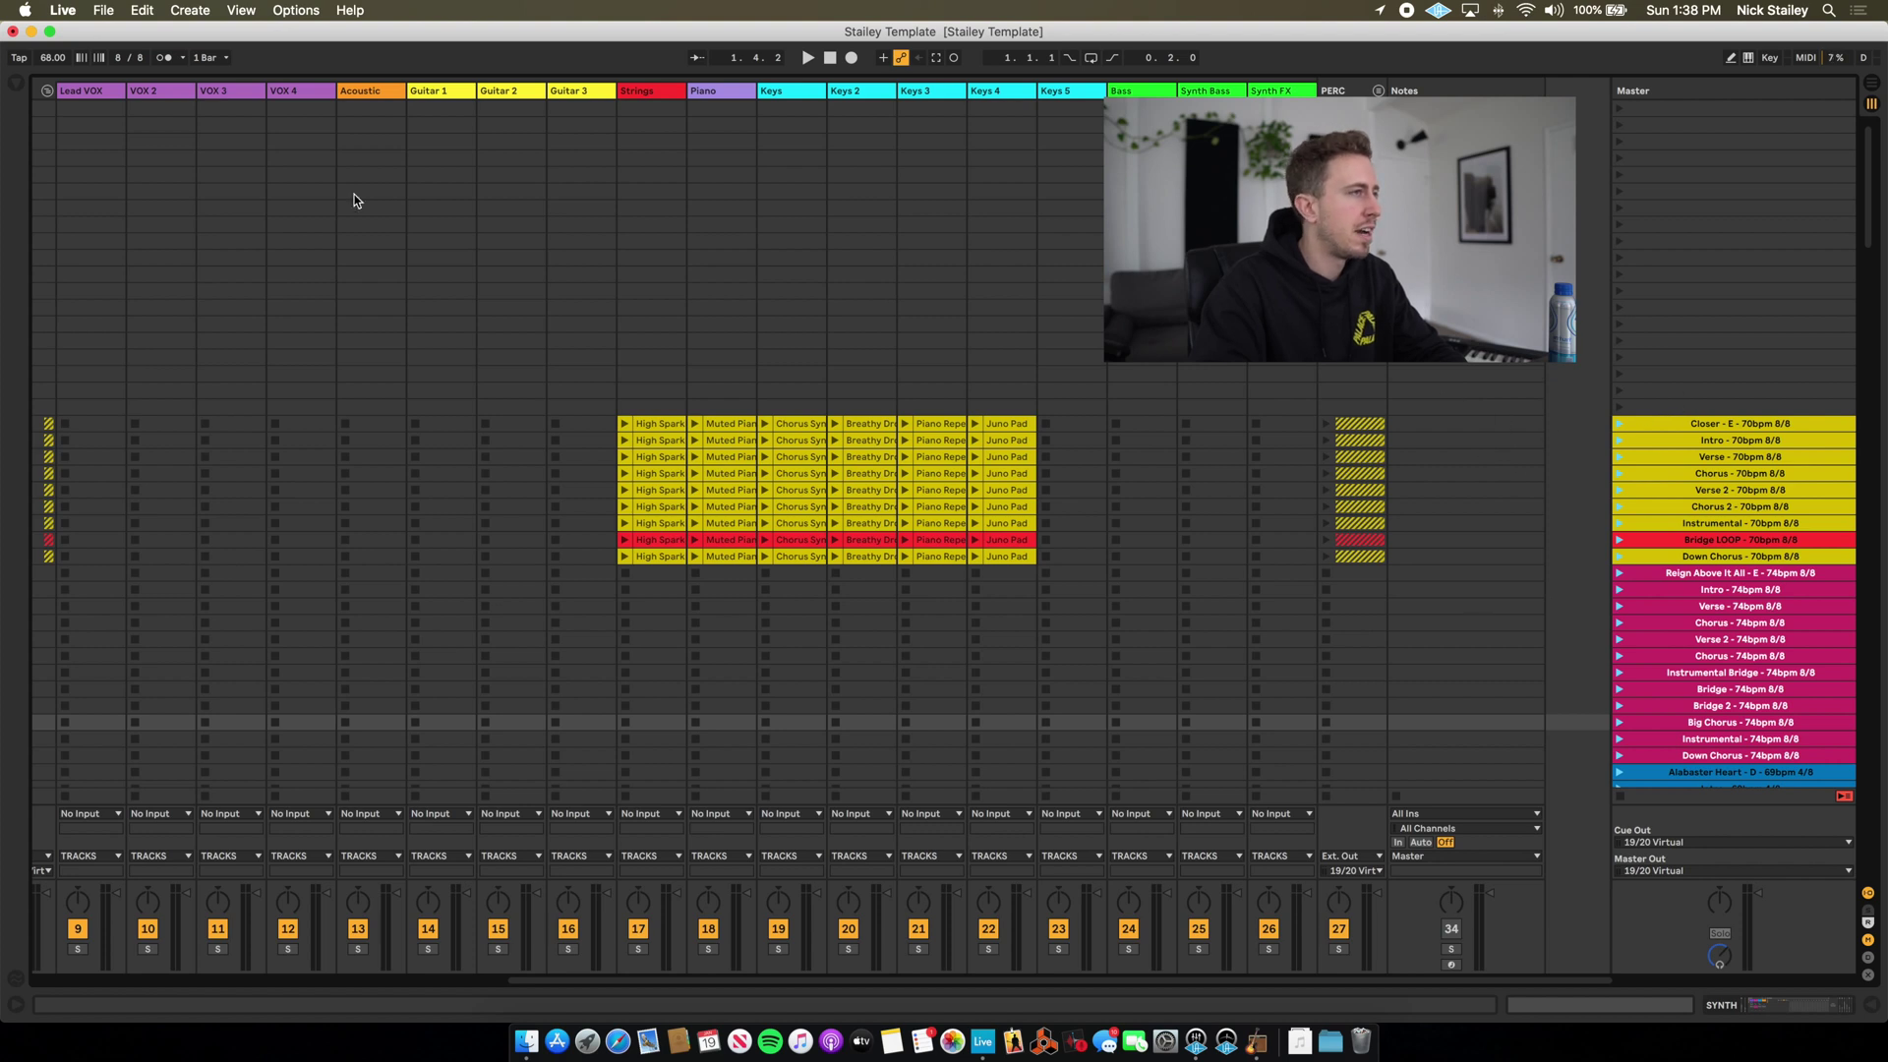
scroll(354, 193, "left", 5)
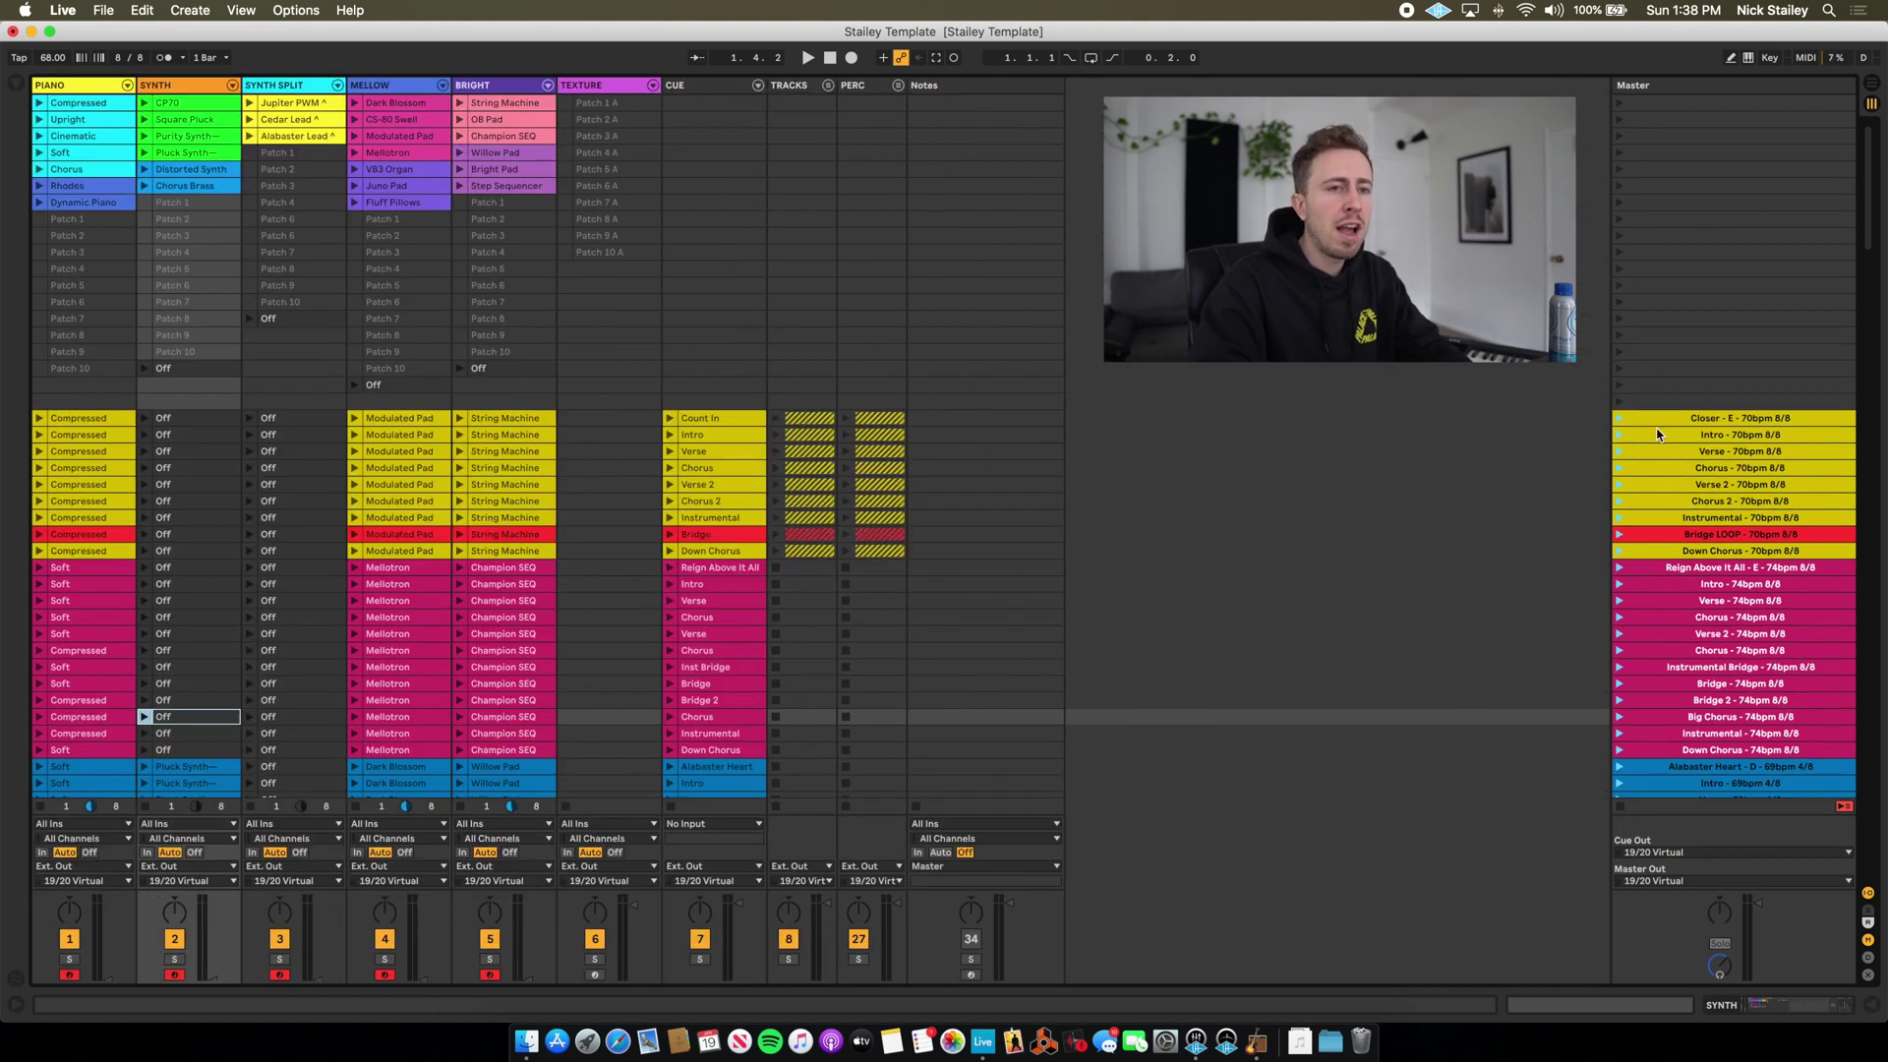
Scroll down the Master scene list to review the songs, then back to the top.
scroll(1684, 403, "down", 3)
scroll(1685, 403, "down", 2)
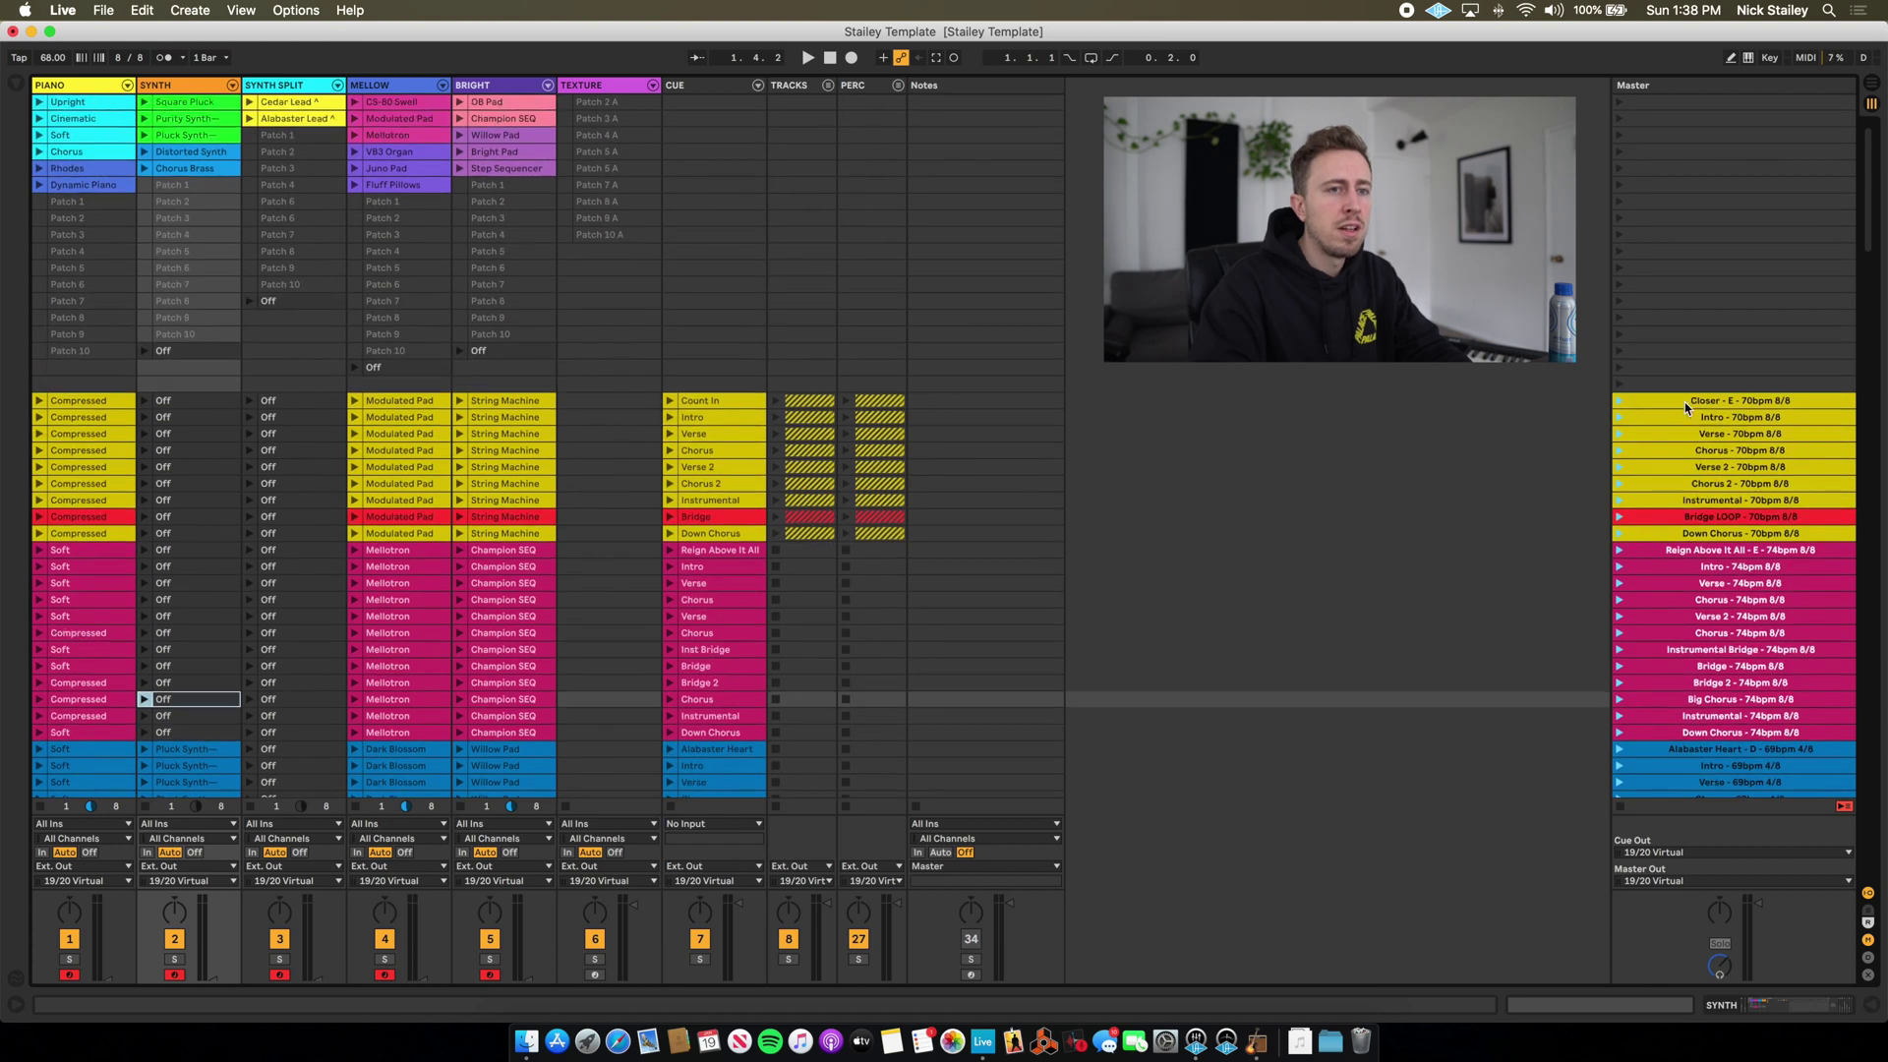
scroll(1737, 437, "down", 15)
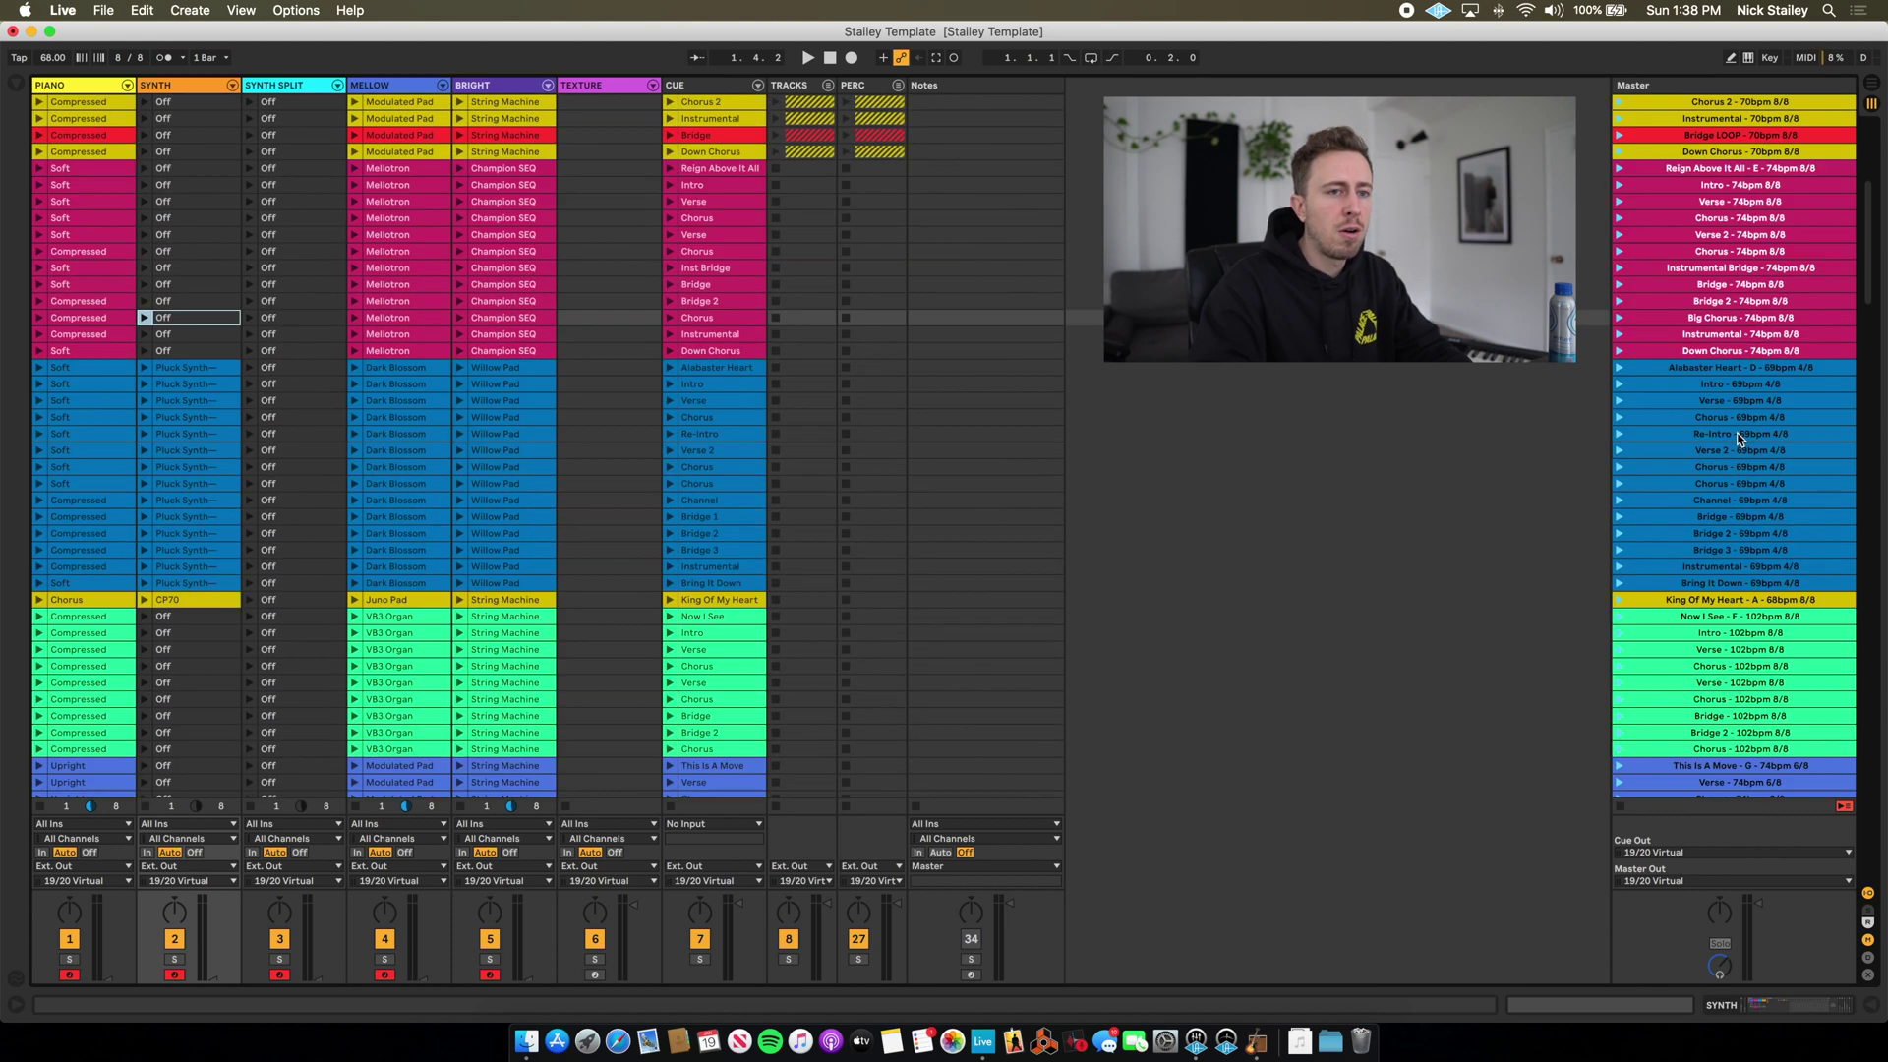
scroll(588, 292, "up", 20)
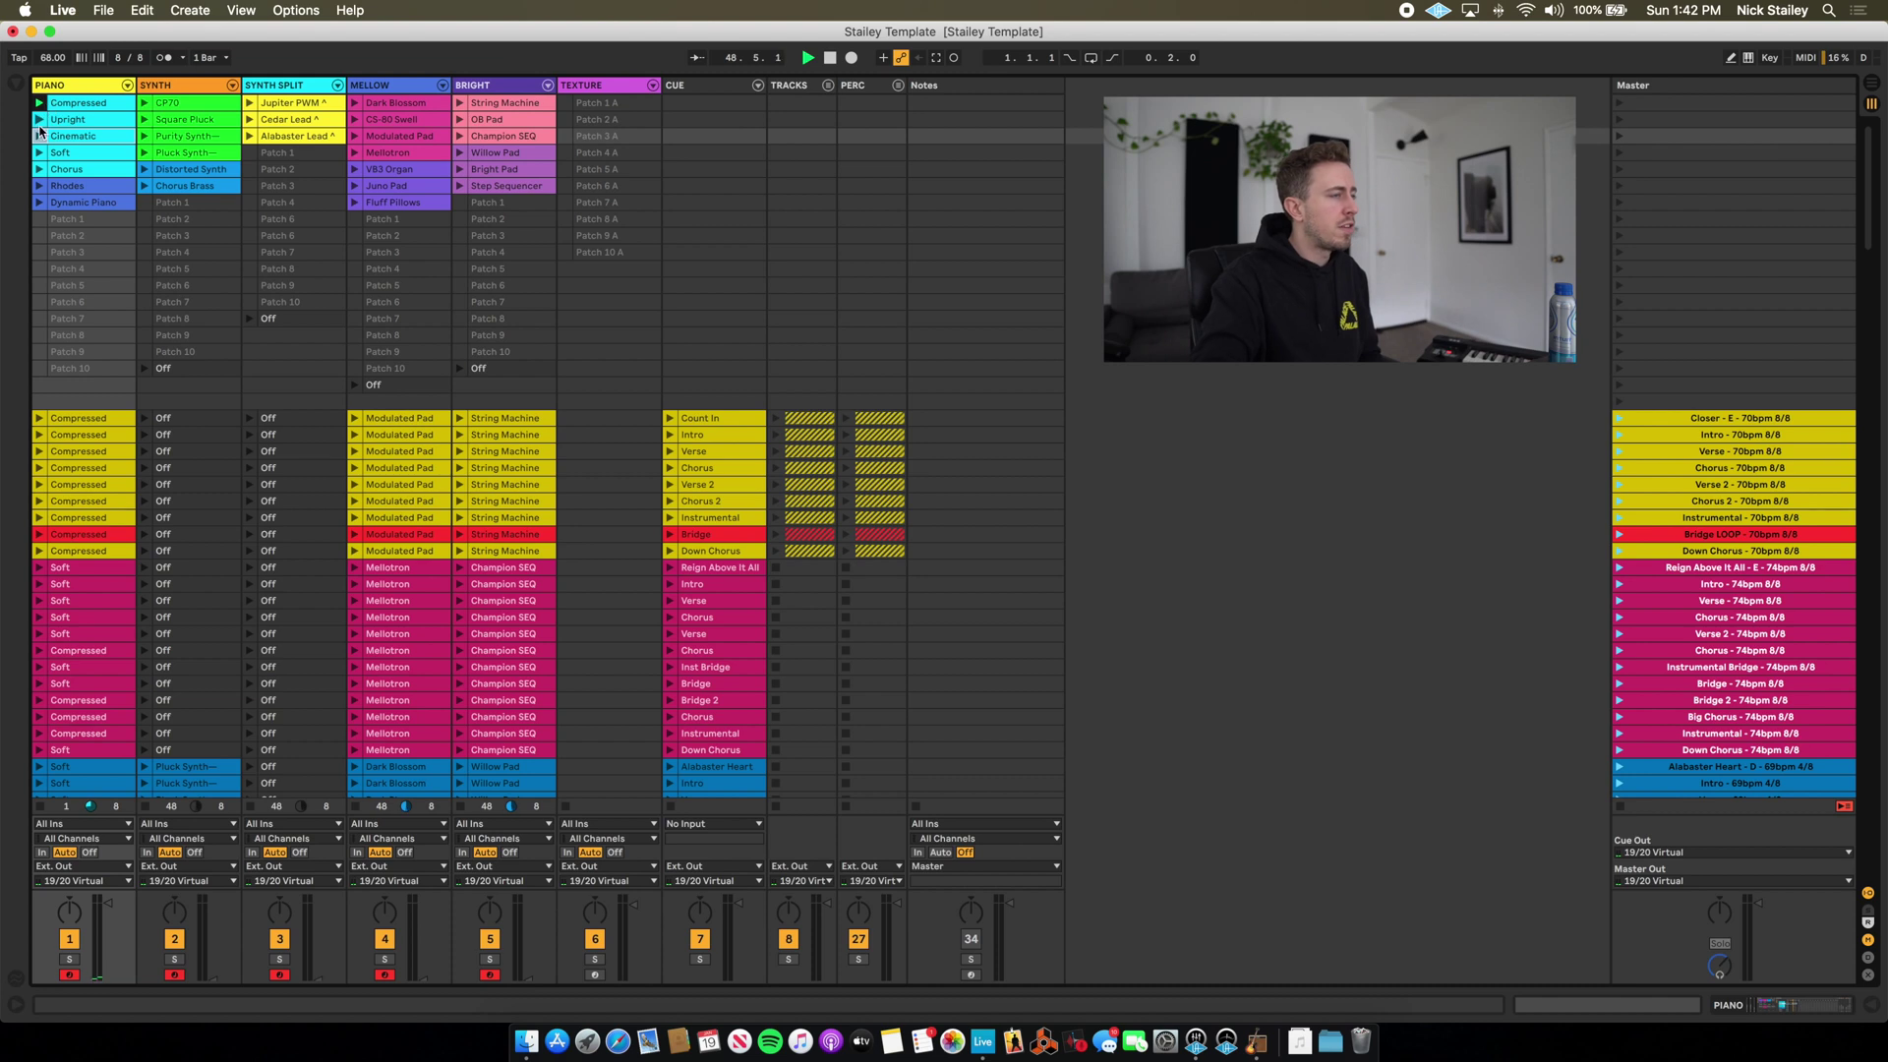
Audition PIANO patches Compressed, Upright, Cinematic, Soft, Chorus, Rhodes and Dynamic Piano, ending on Compressed.
left_click(39, 152)
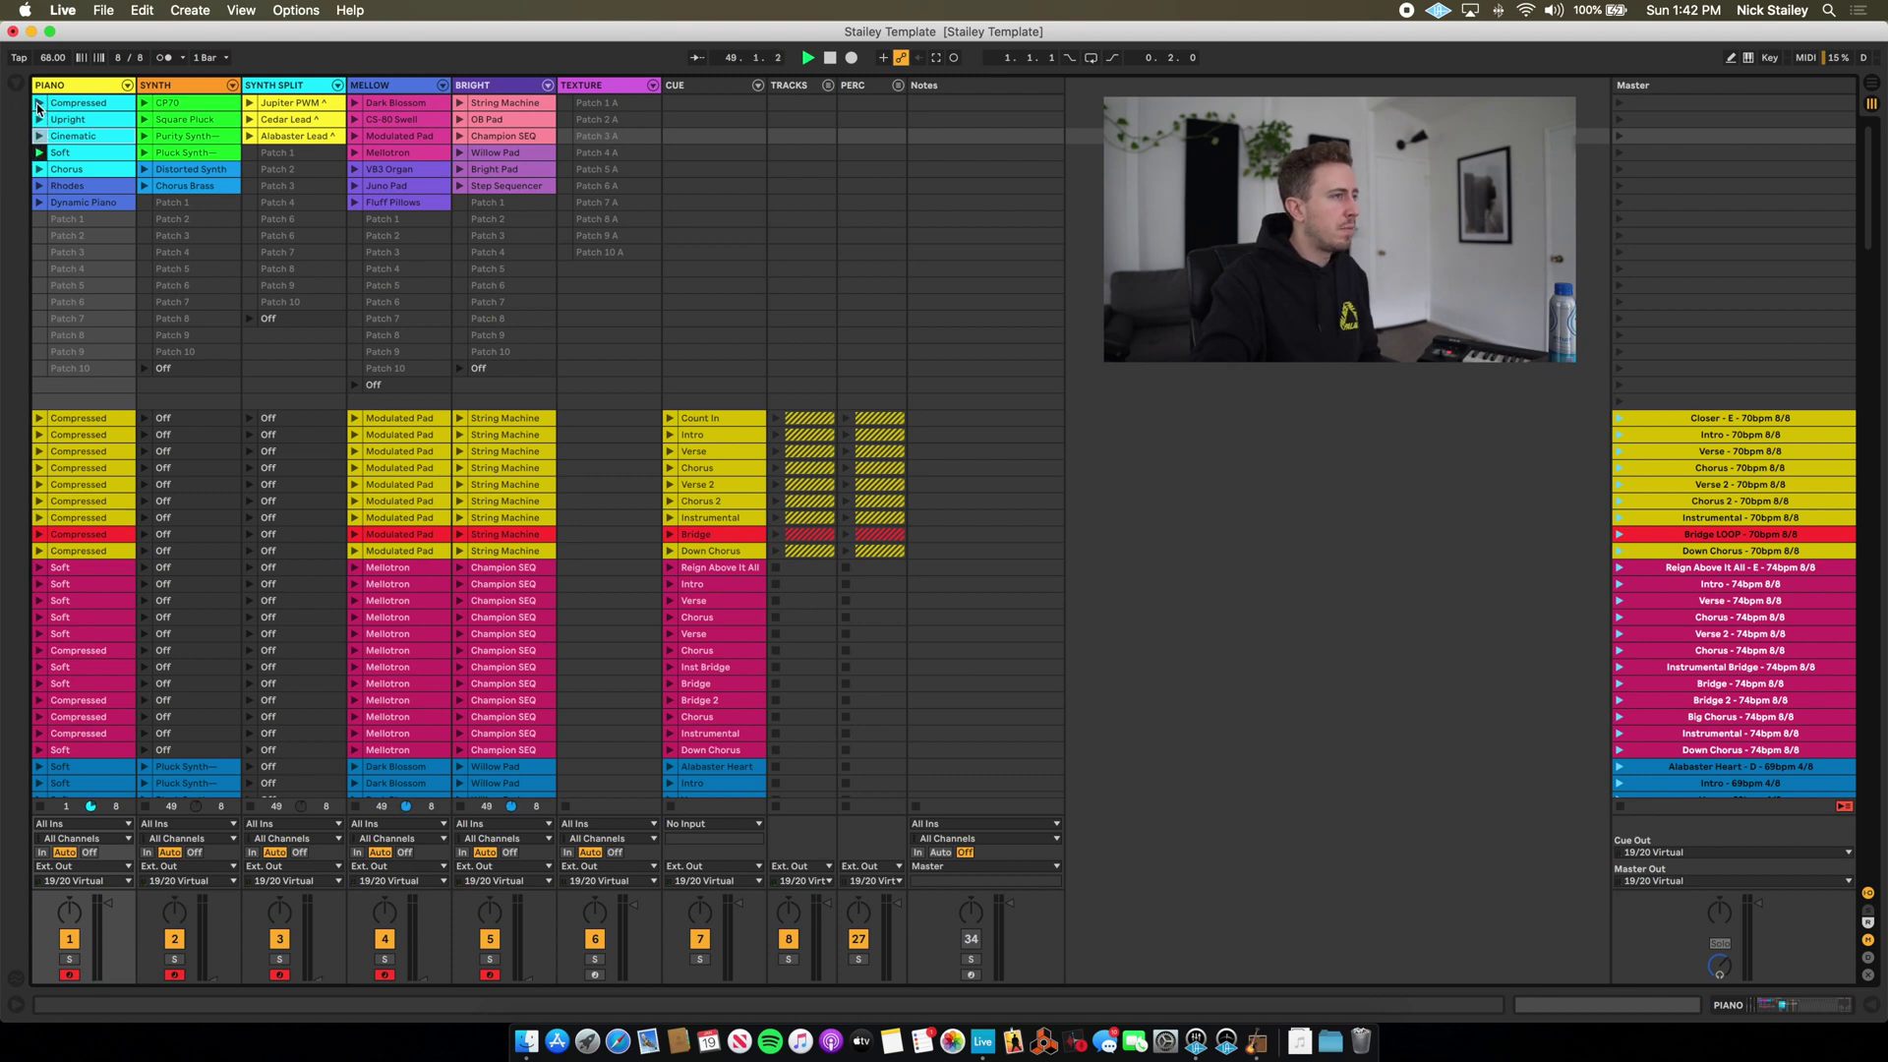
left_click(38, 103)
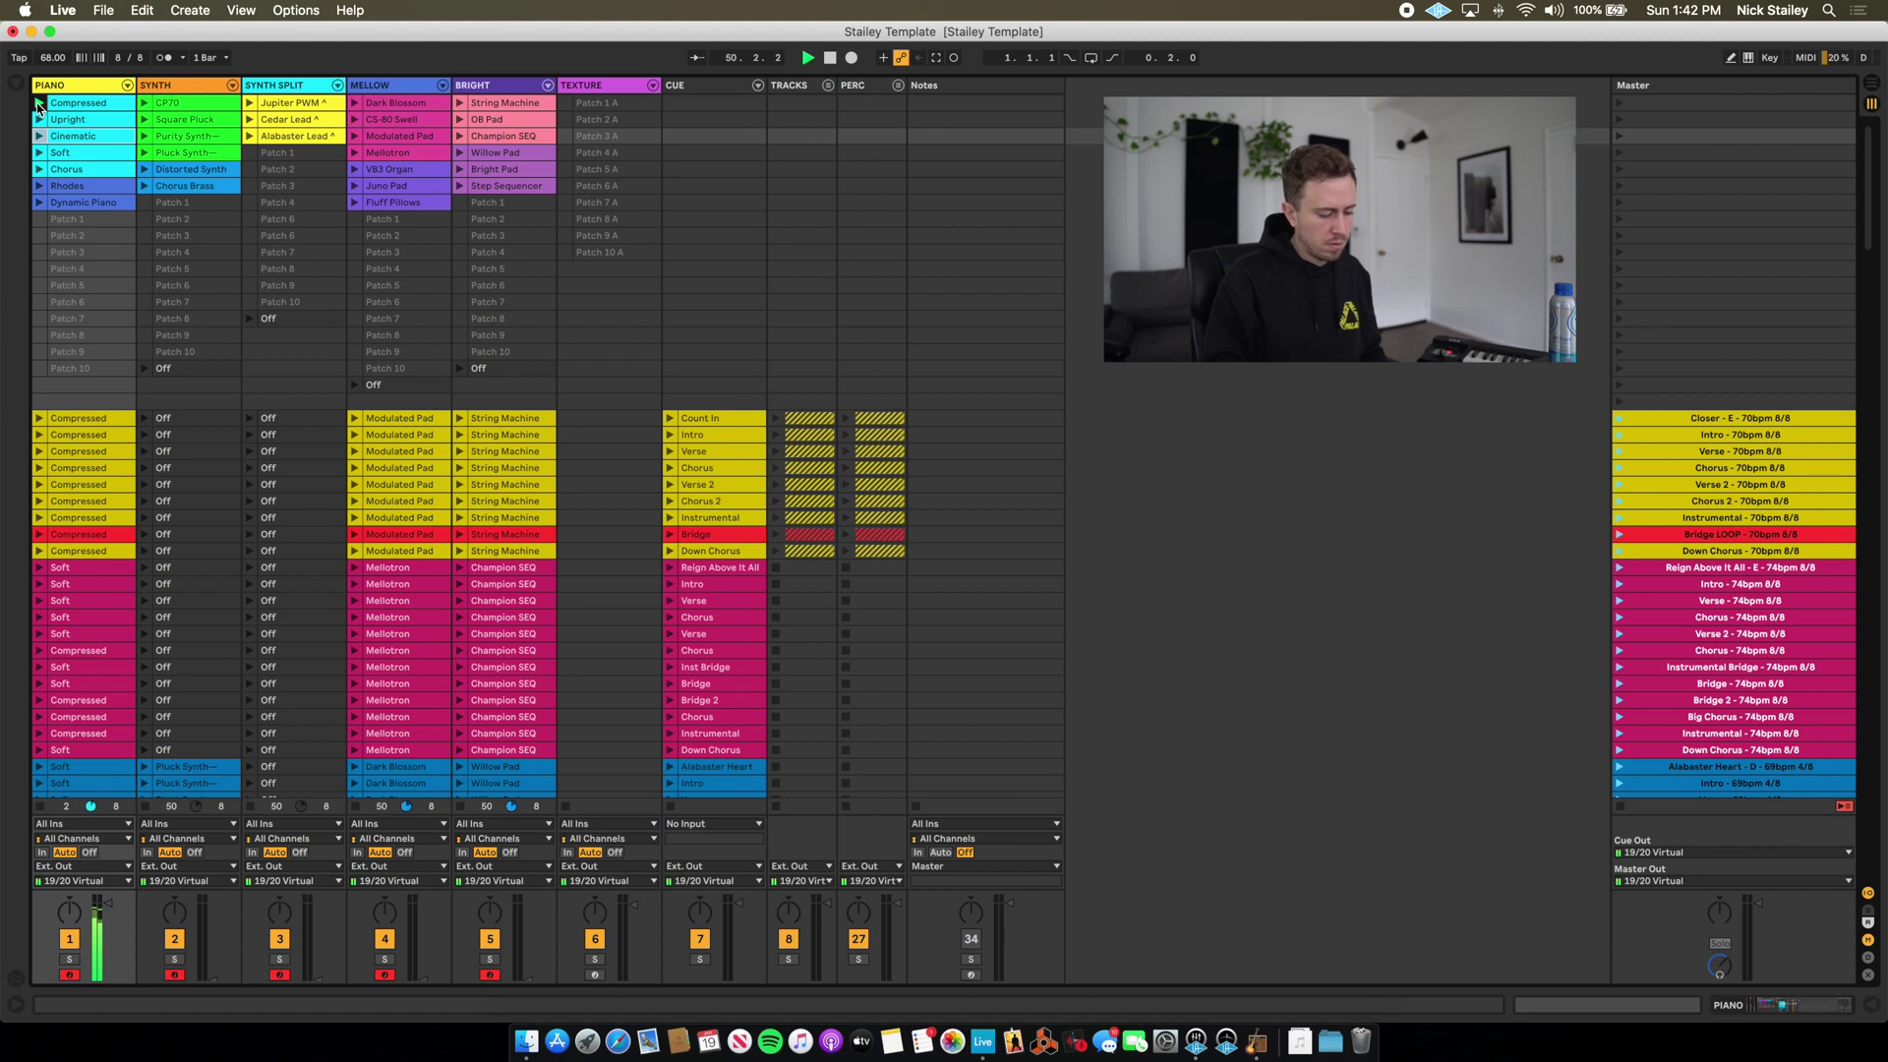
left_click(40, 120)
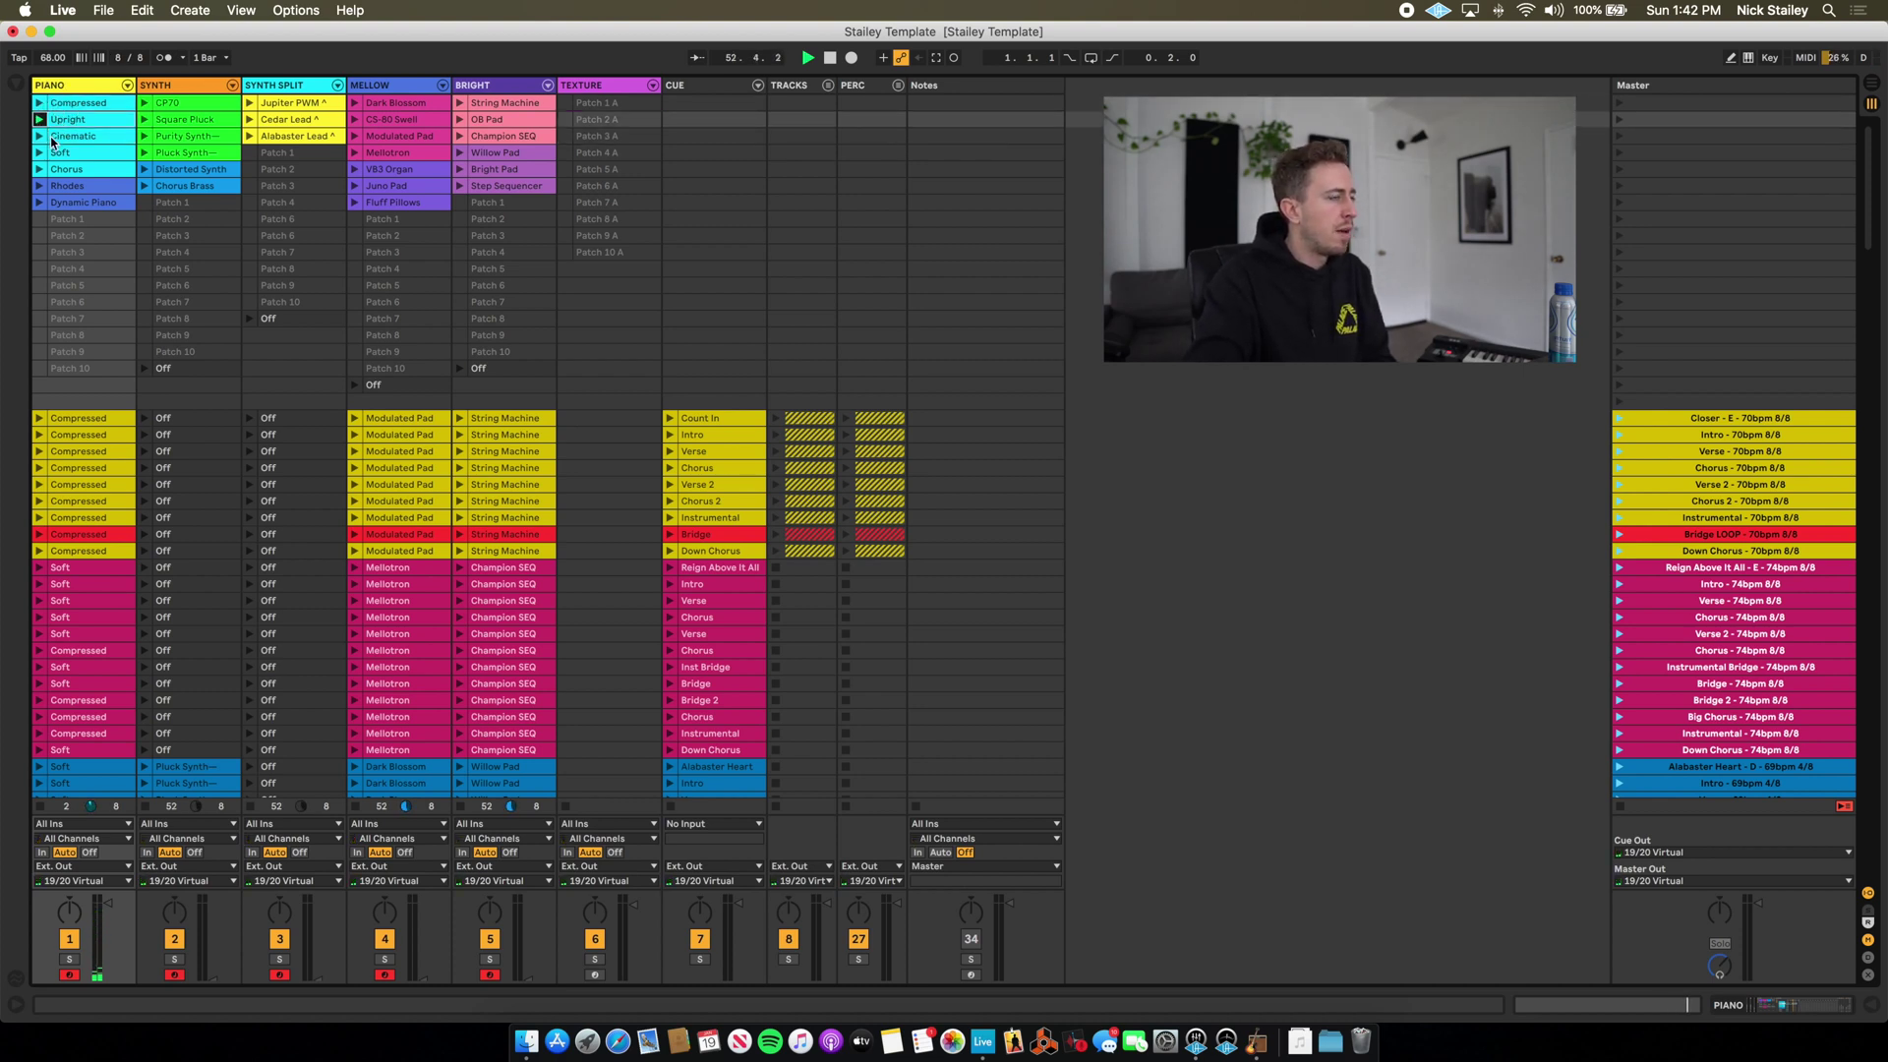
left_click(40, 137)
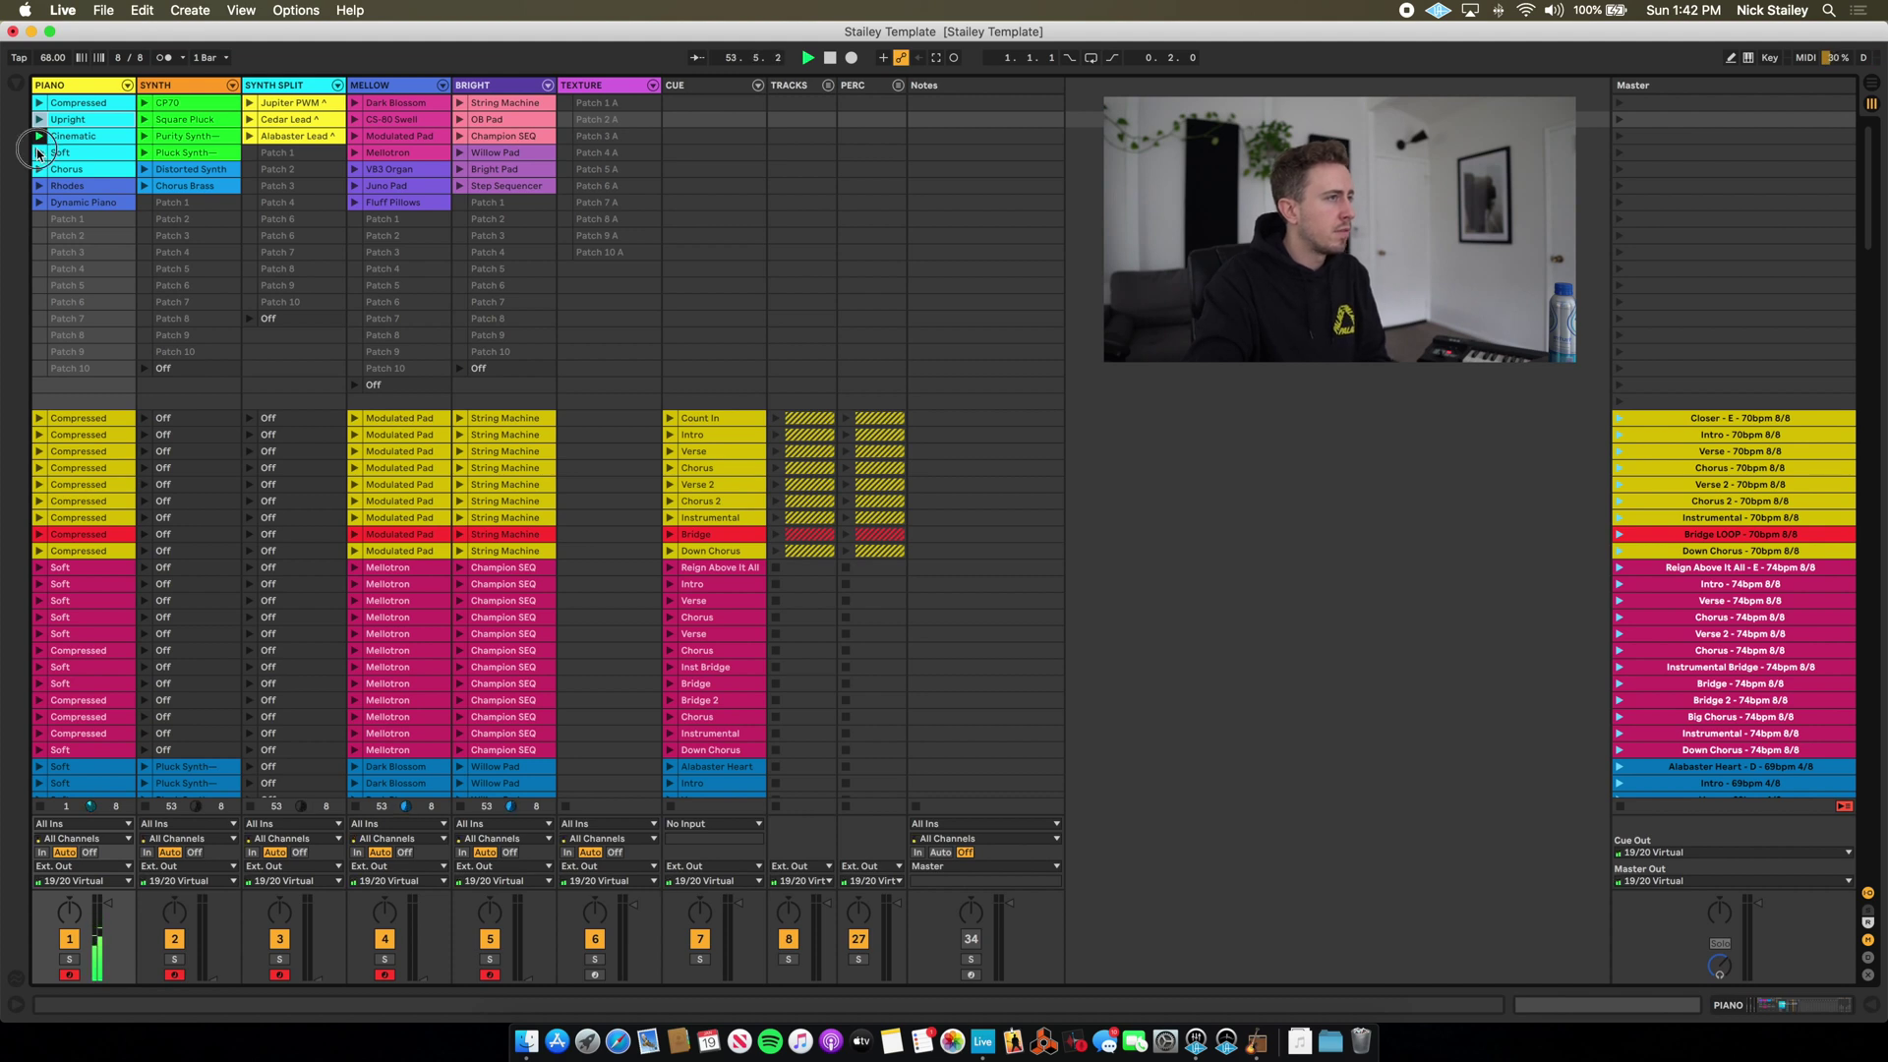
left_click(39, 152)
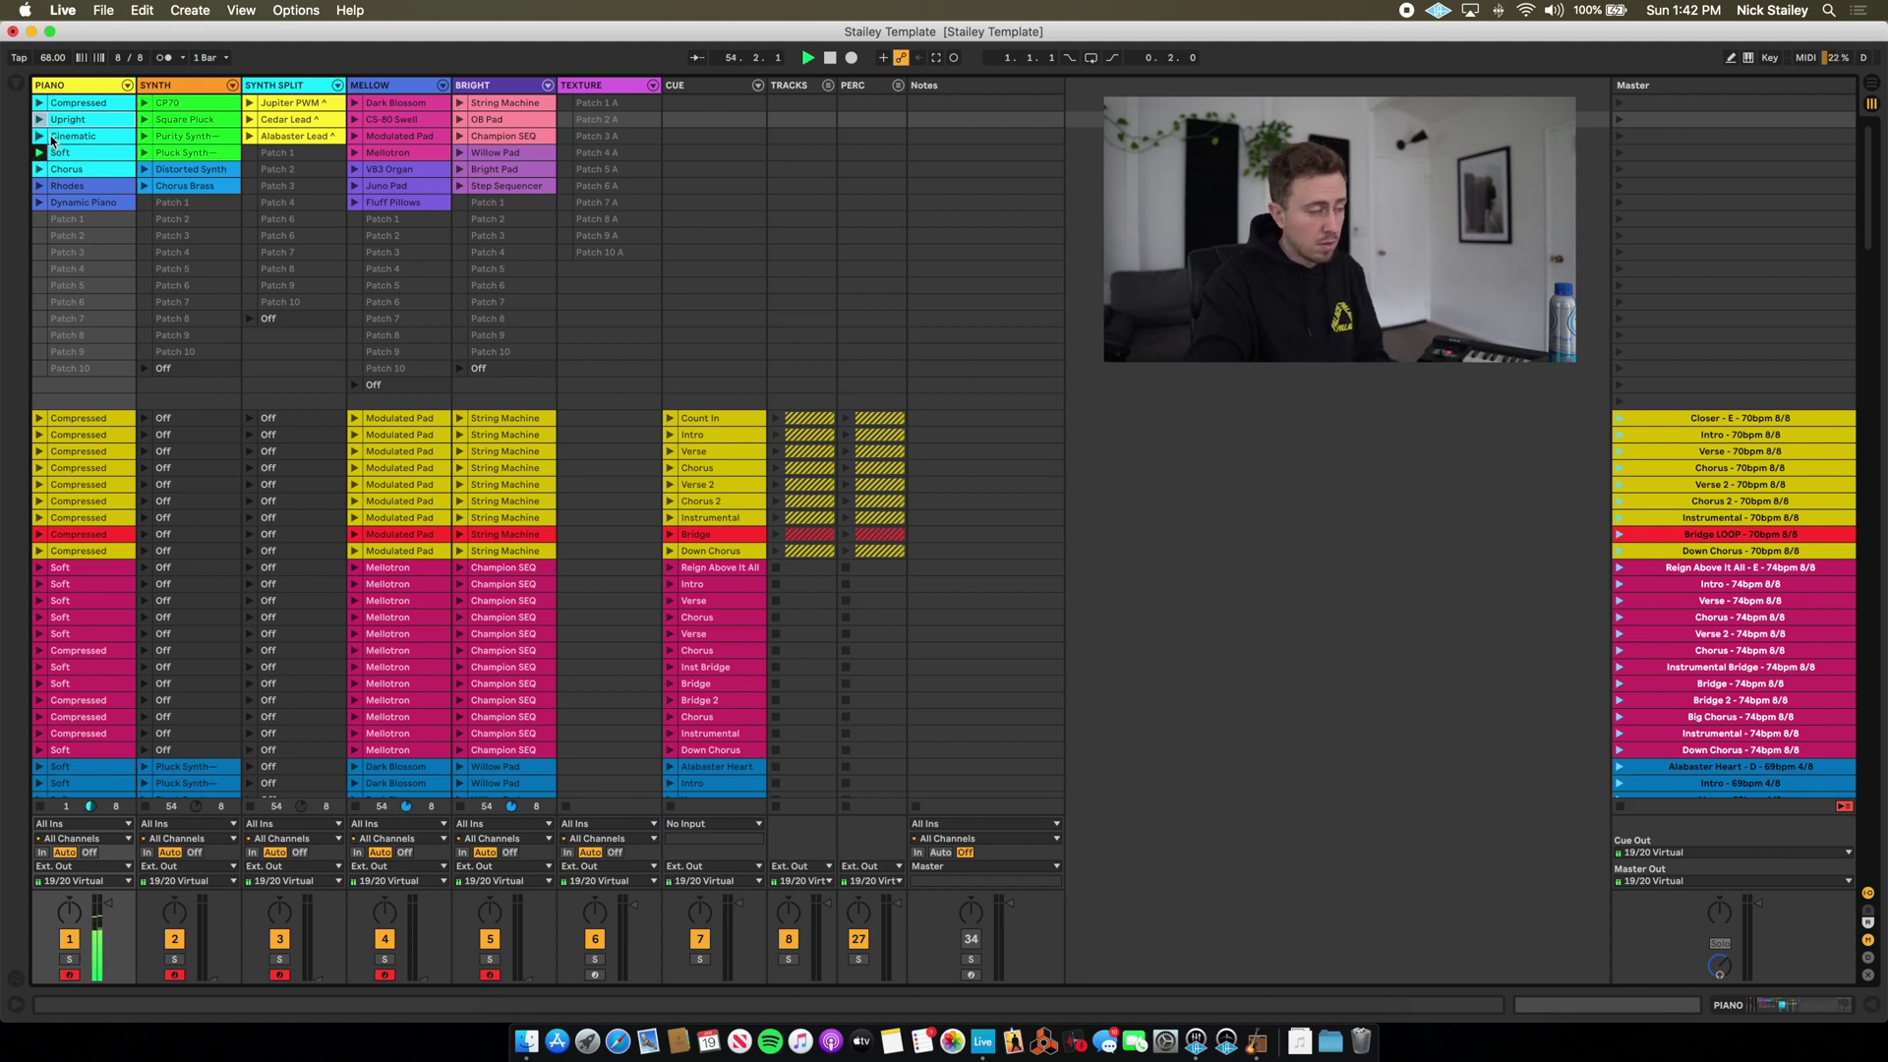
left_click(40, 169)
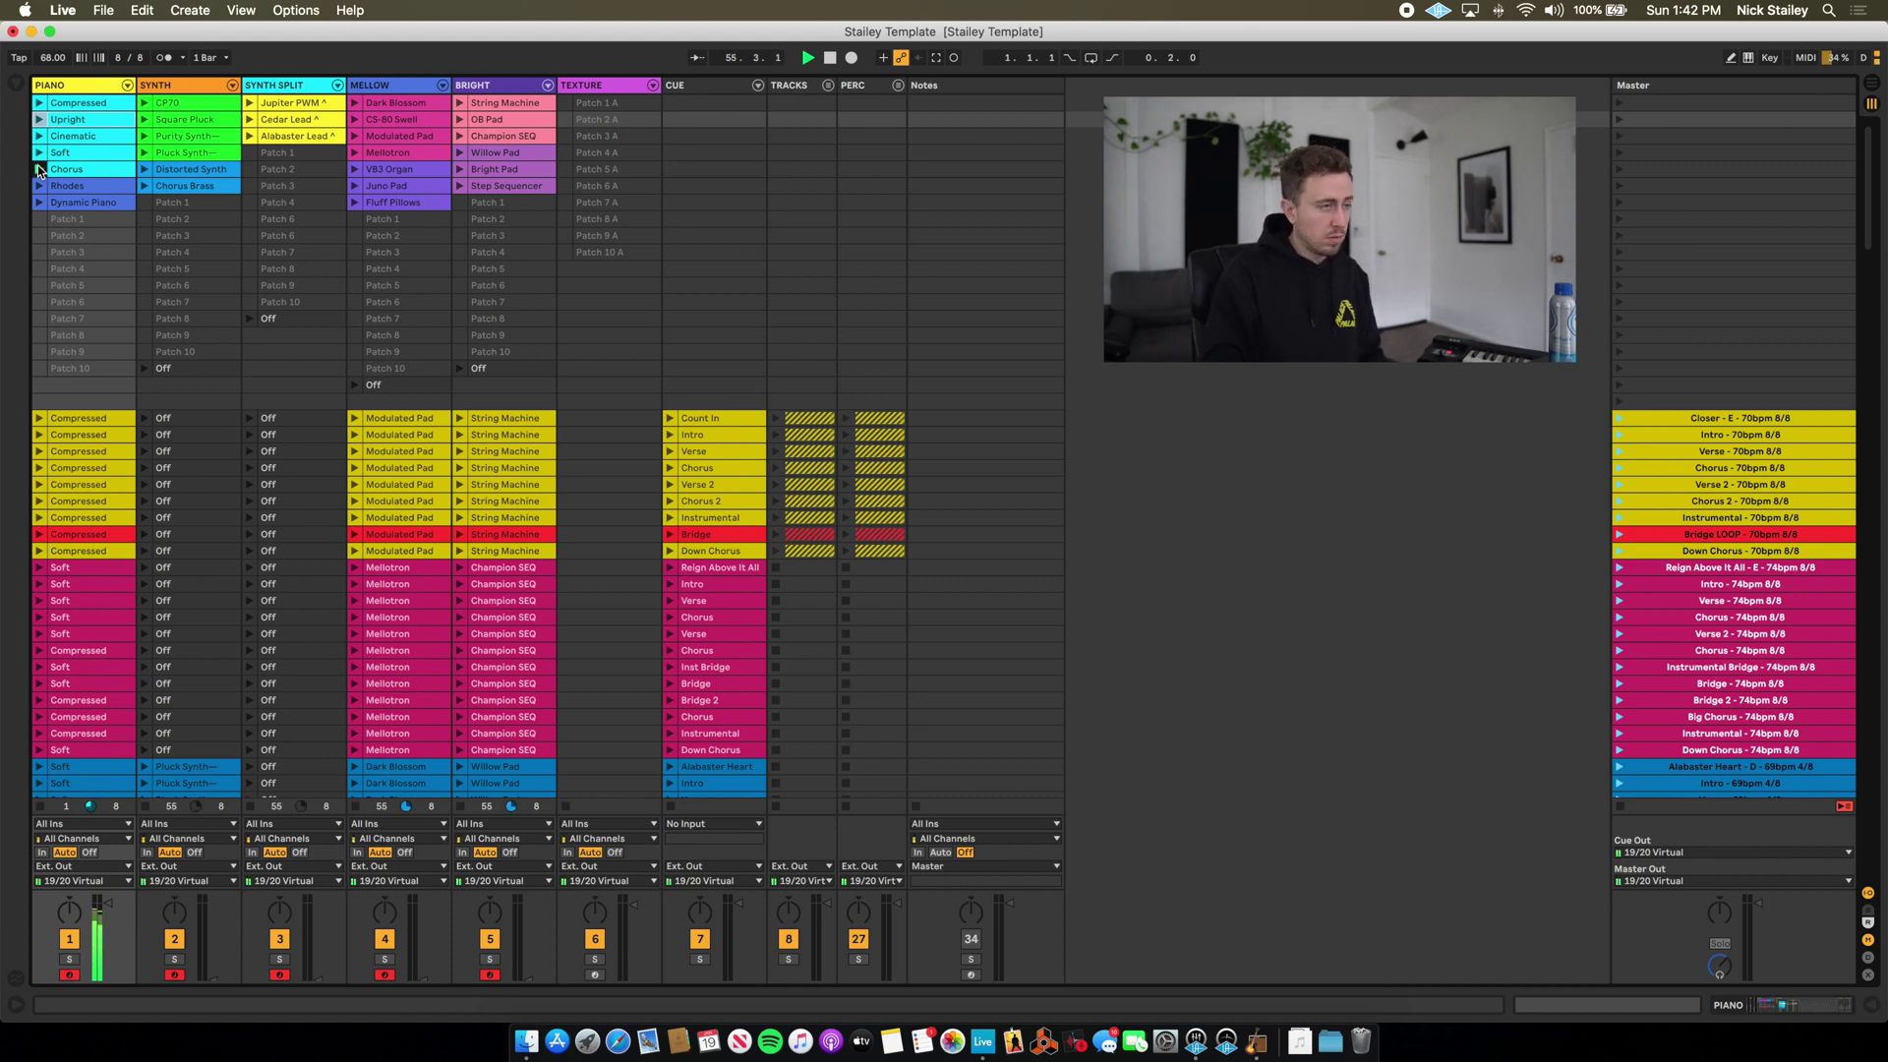
left_click(42, 185)
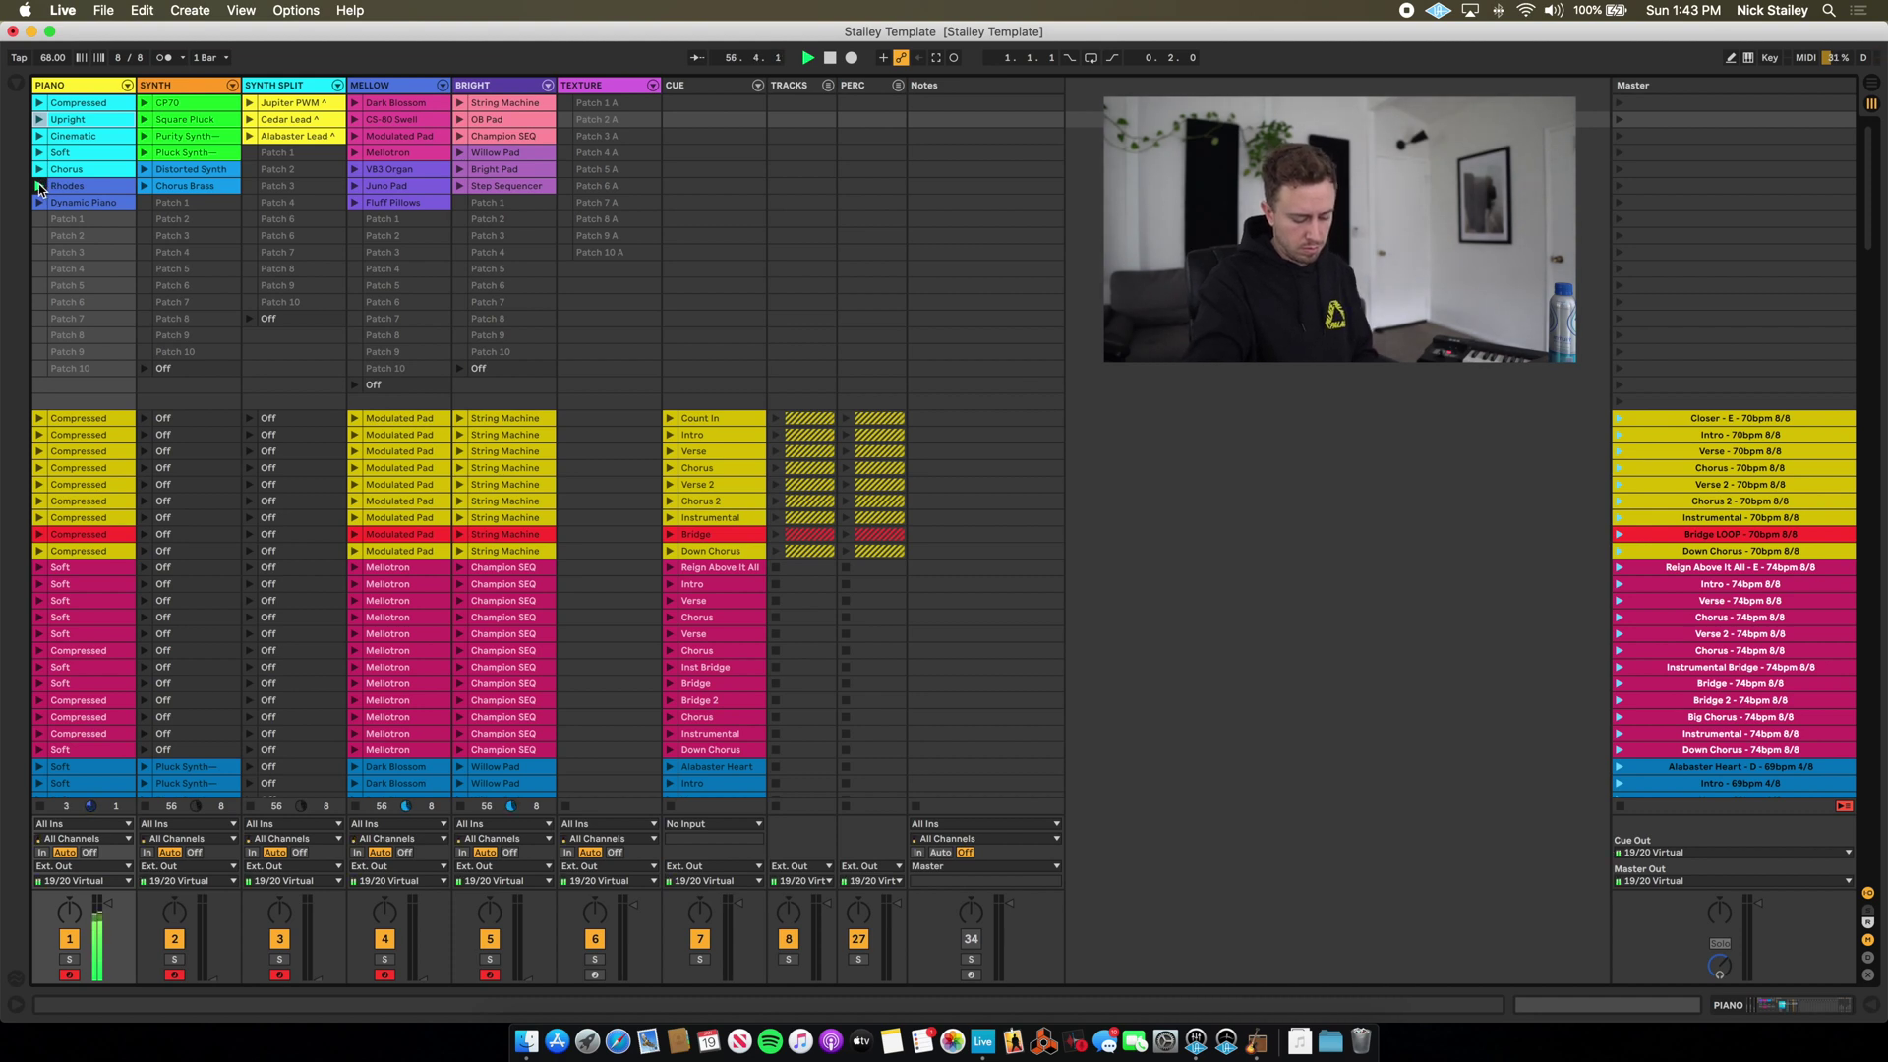
left_click(40, 202)
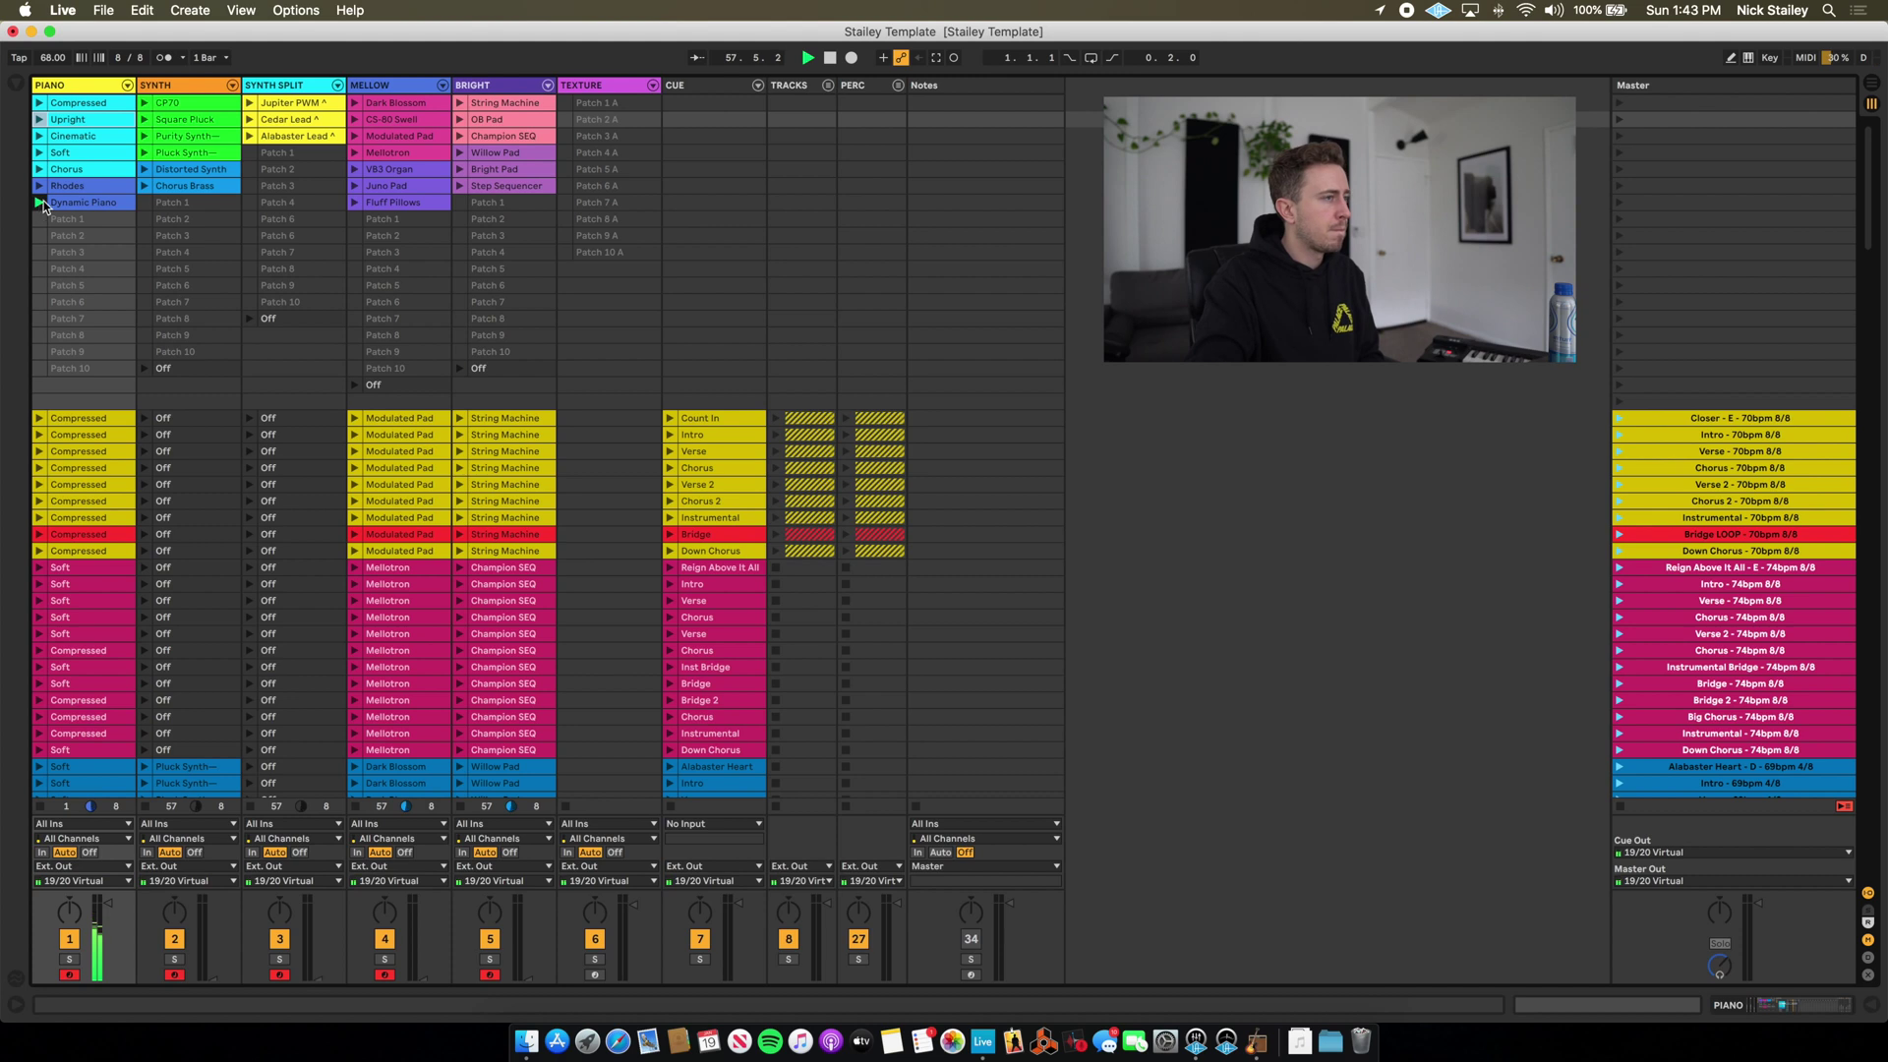
left_click(39, 102)
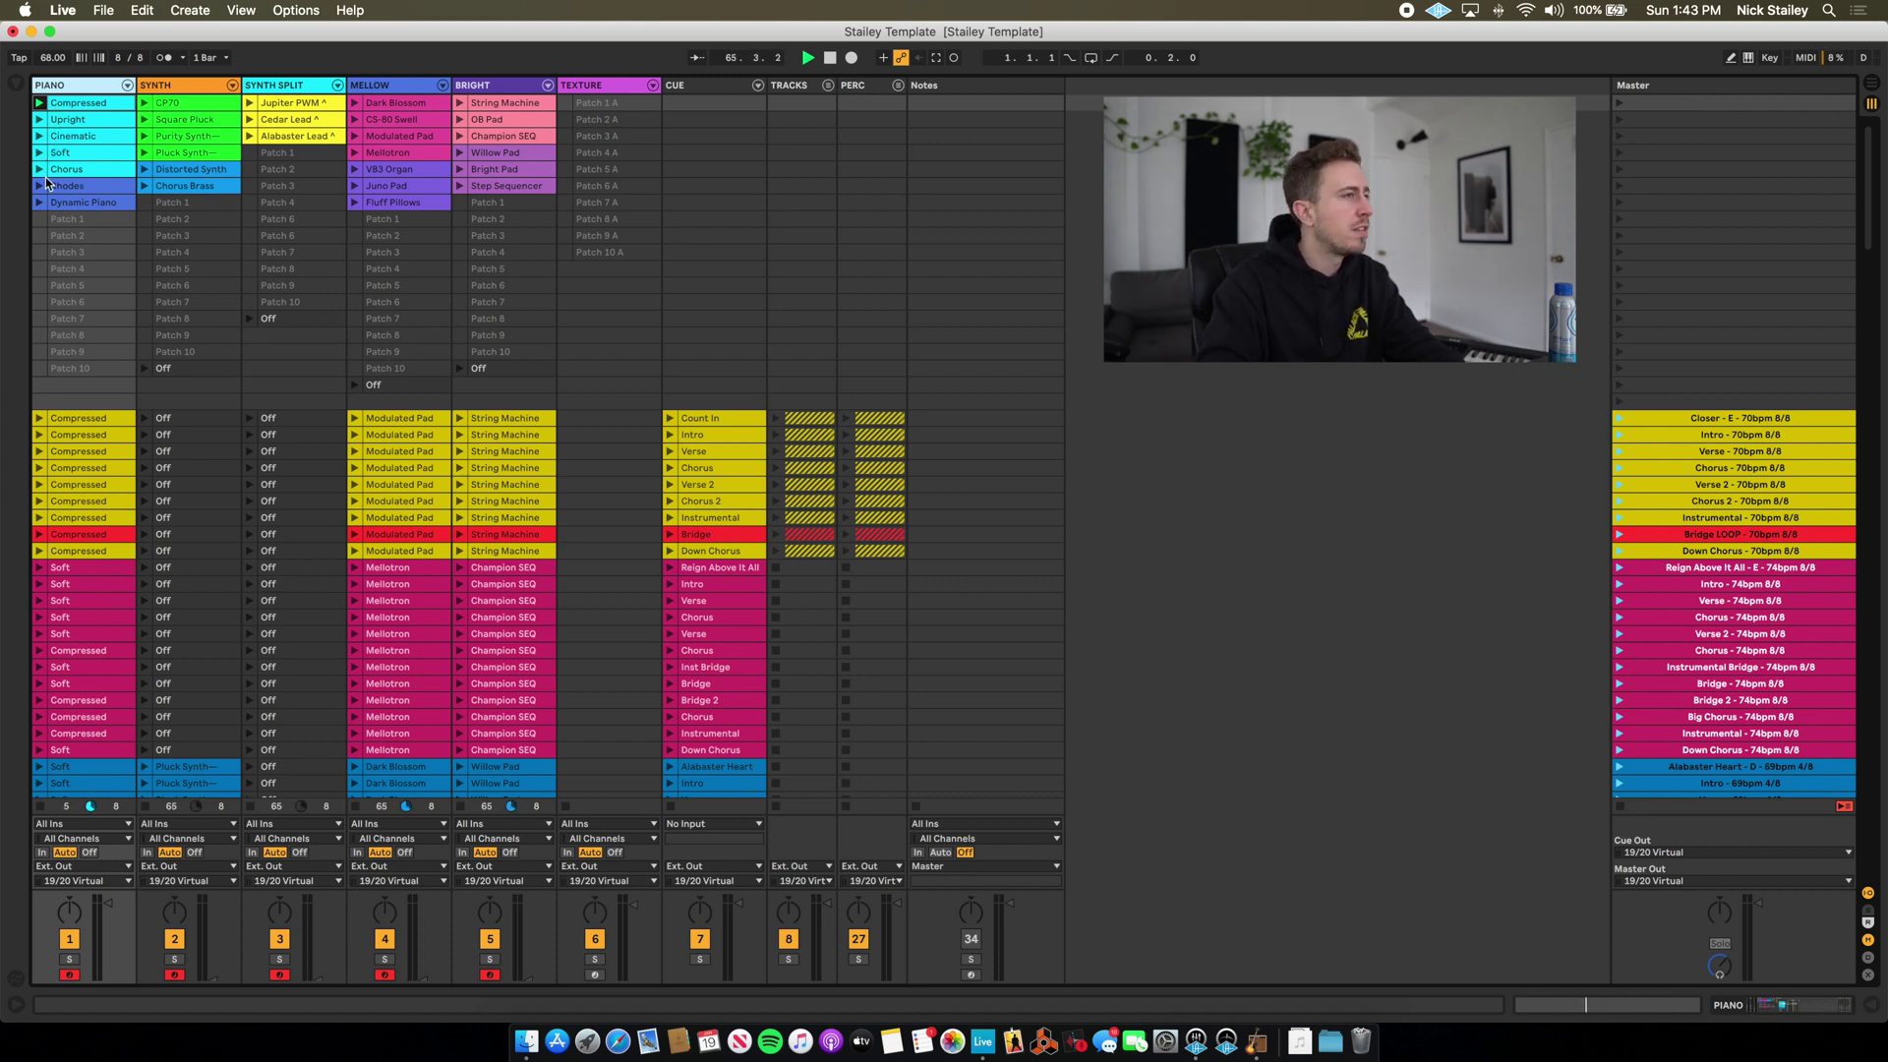
left_click(43, 172)
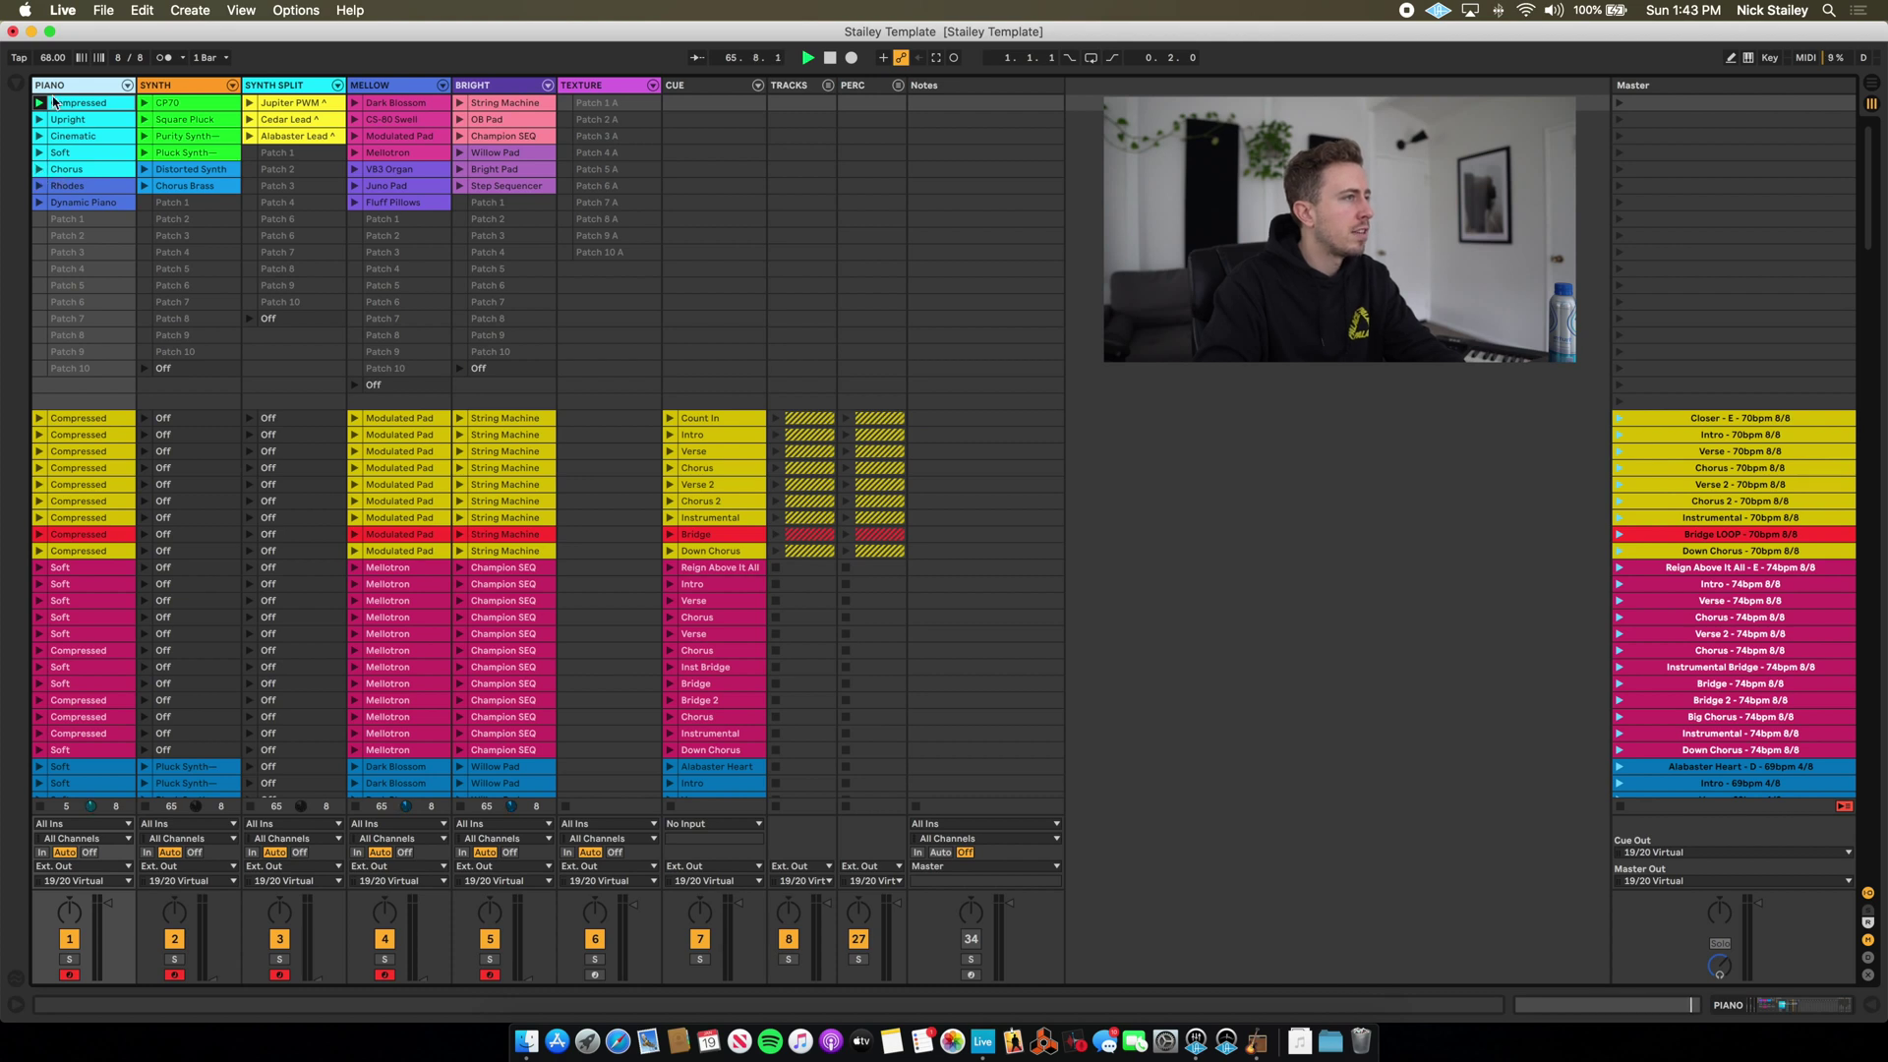
left_click(99, 103)
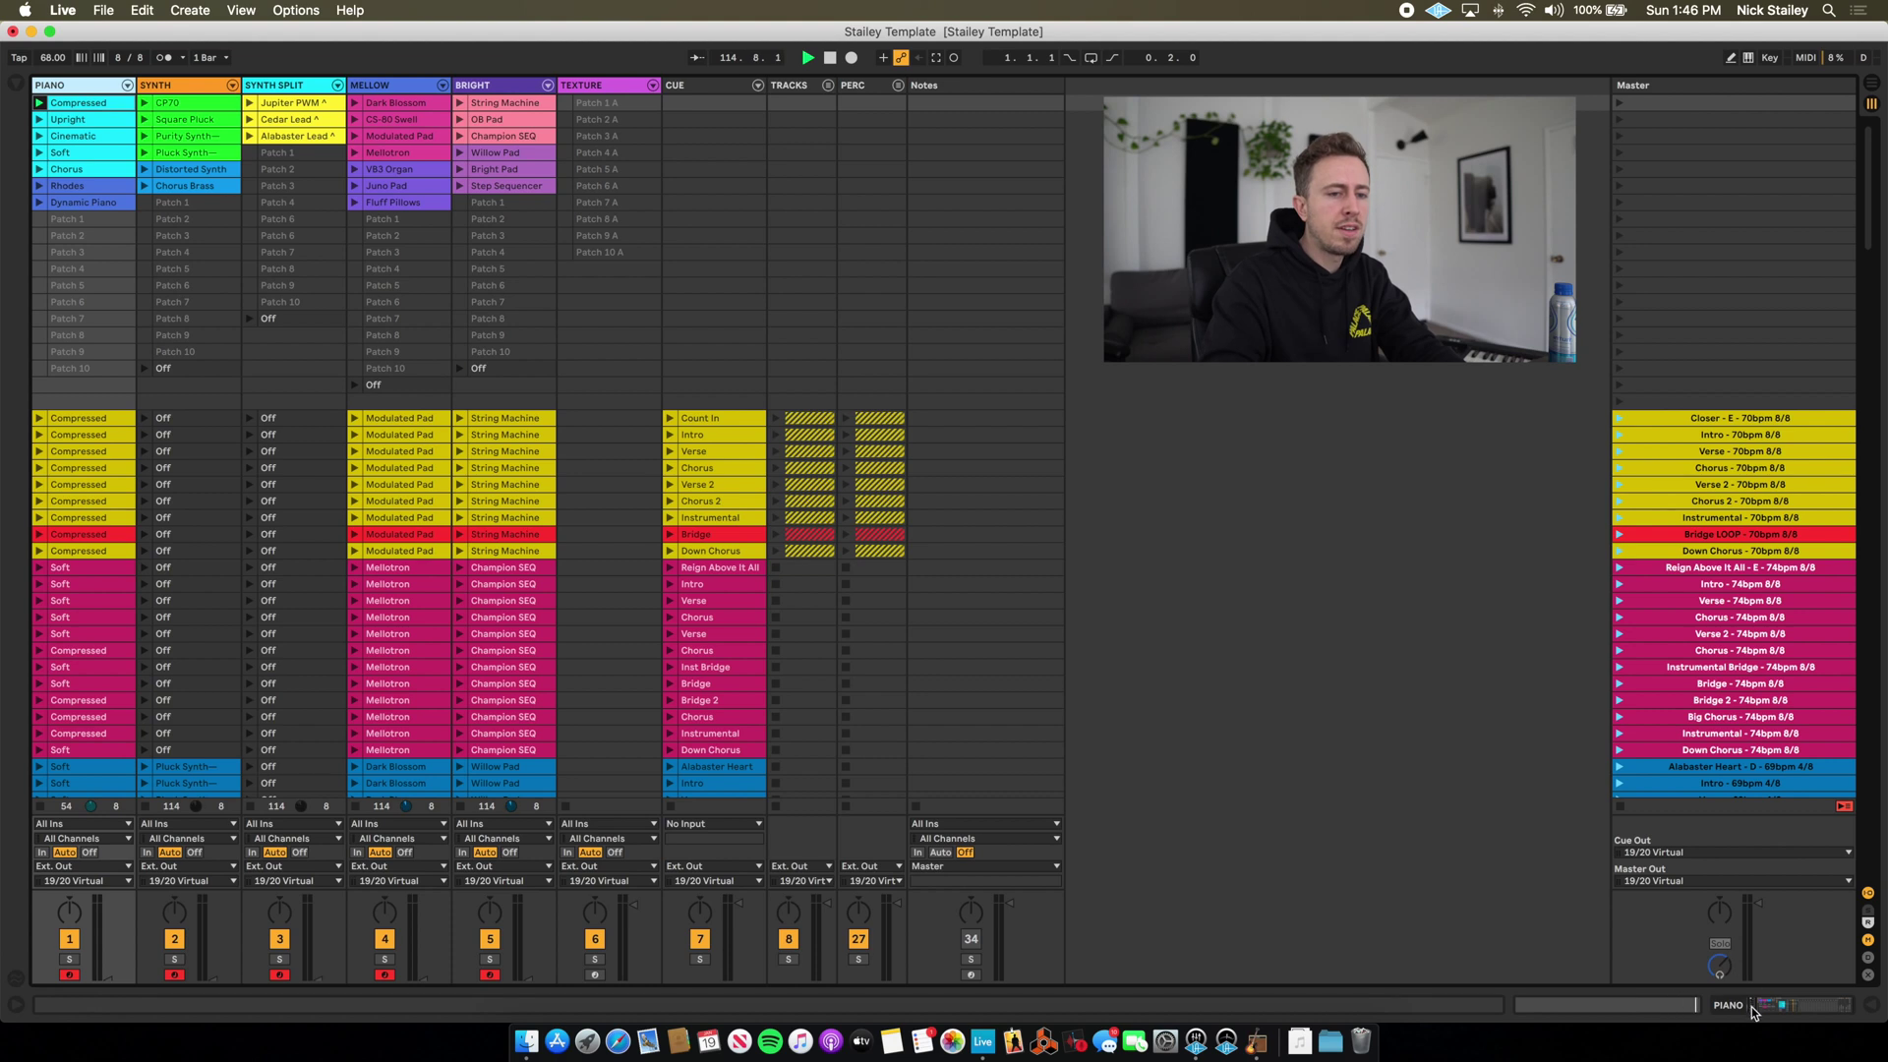
Show the PIANO track's device chain with the Nord Stage 3 and Nord Stage 2 devices expanded.
left_click(1750, 1007)
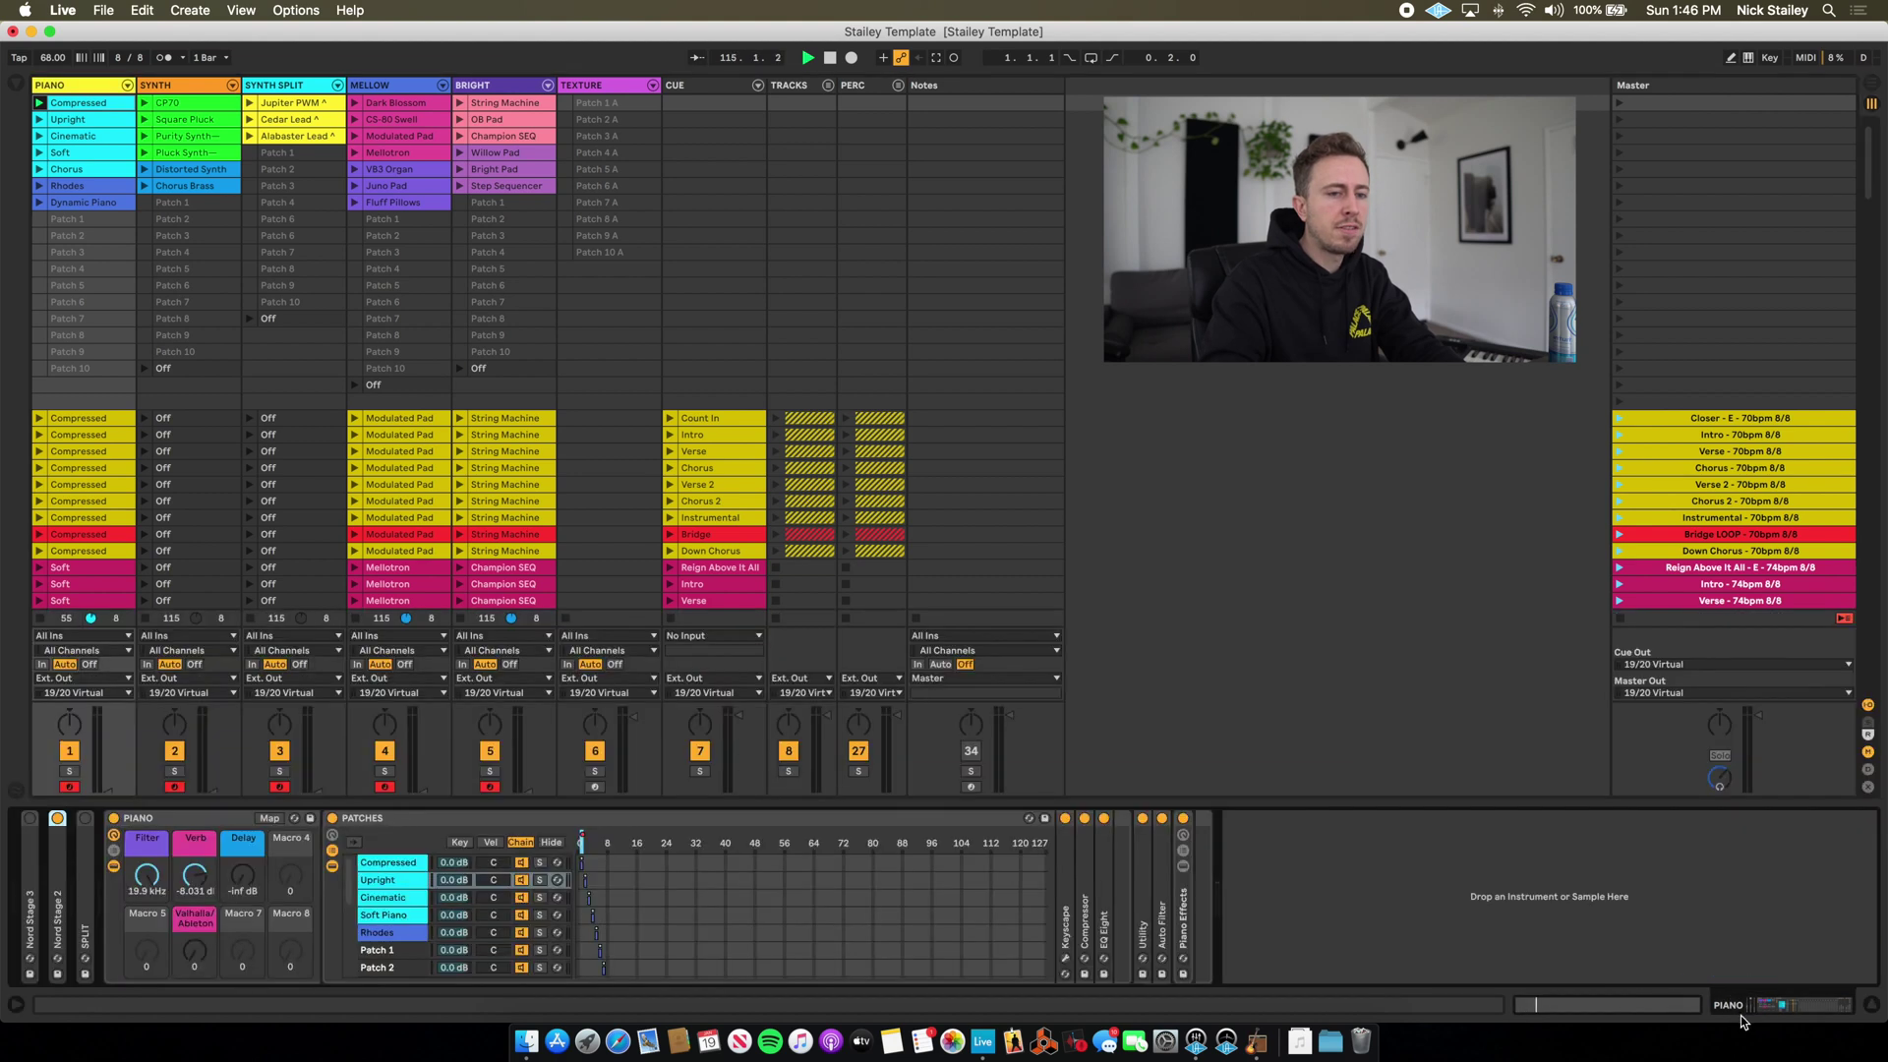
double_click(29, 905)
double_click(190, 873)
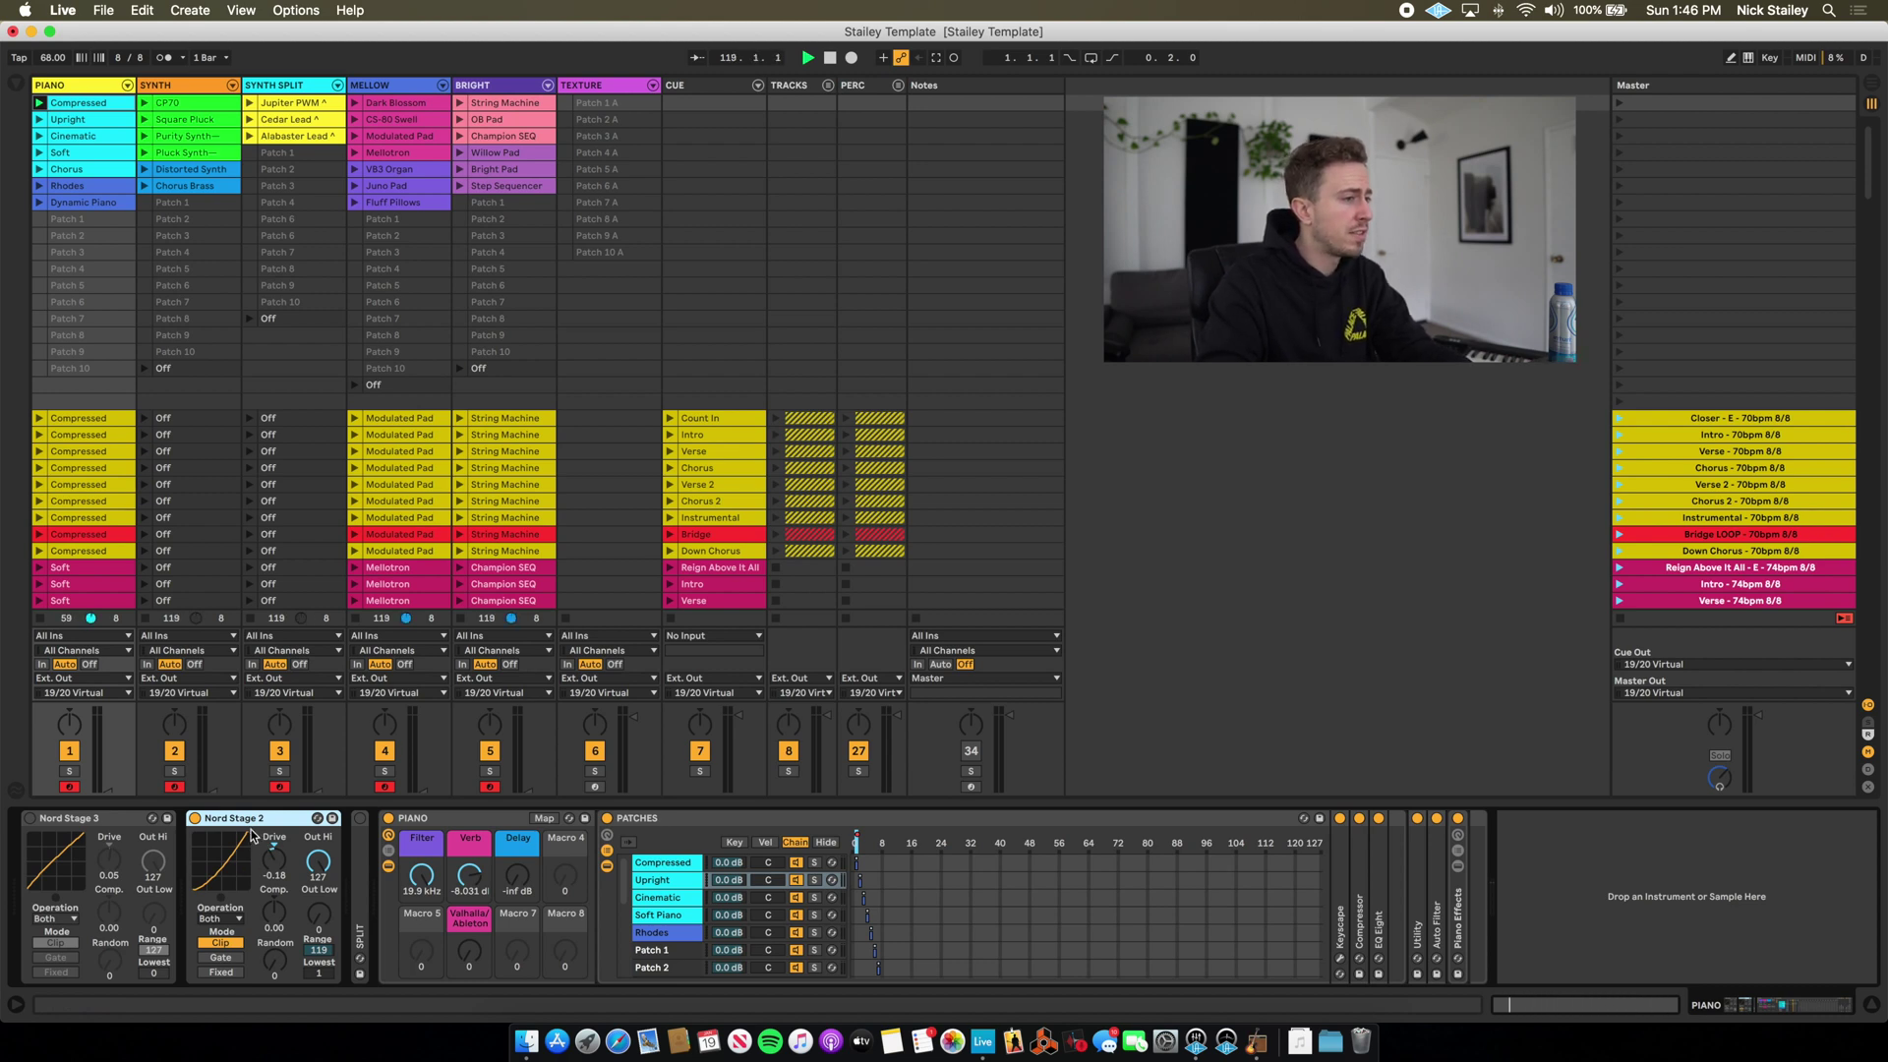
Toggle the Nord Stage 2 and Nord Stage 3 devices, leaving both off, and raise Nord Stage 2's drive.
left_click(194, 818)
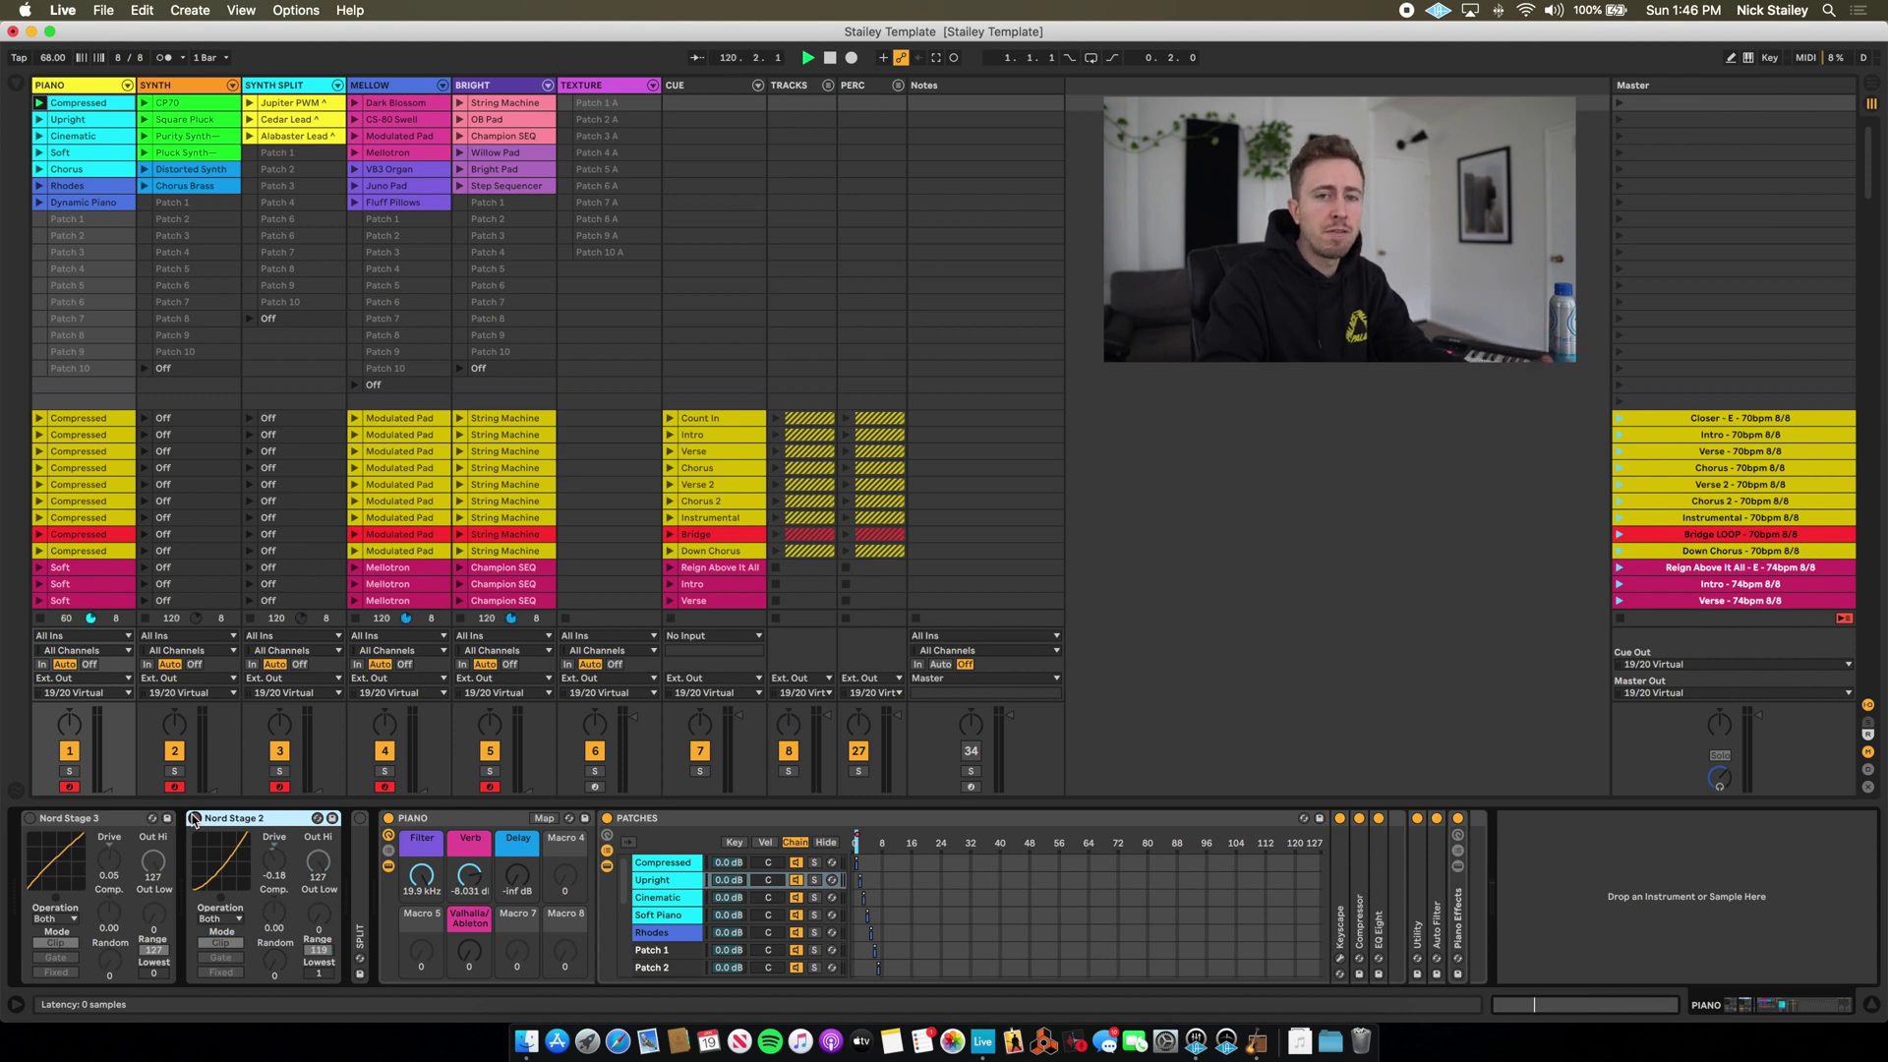
left_click(193, 818)
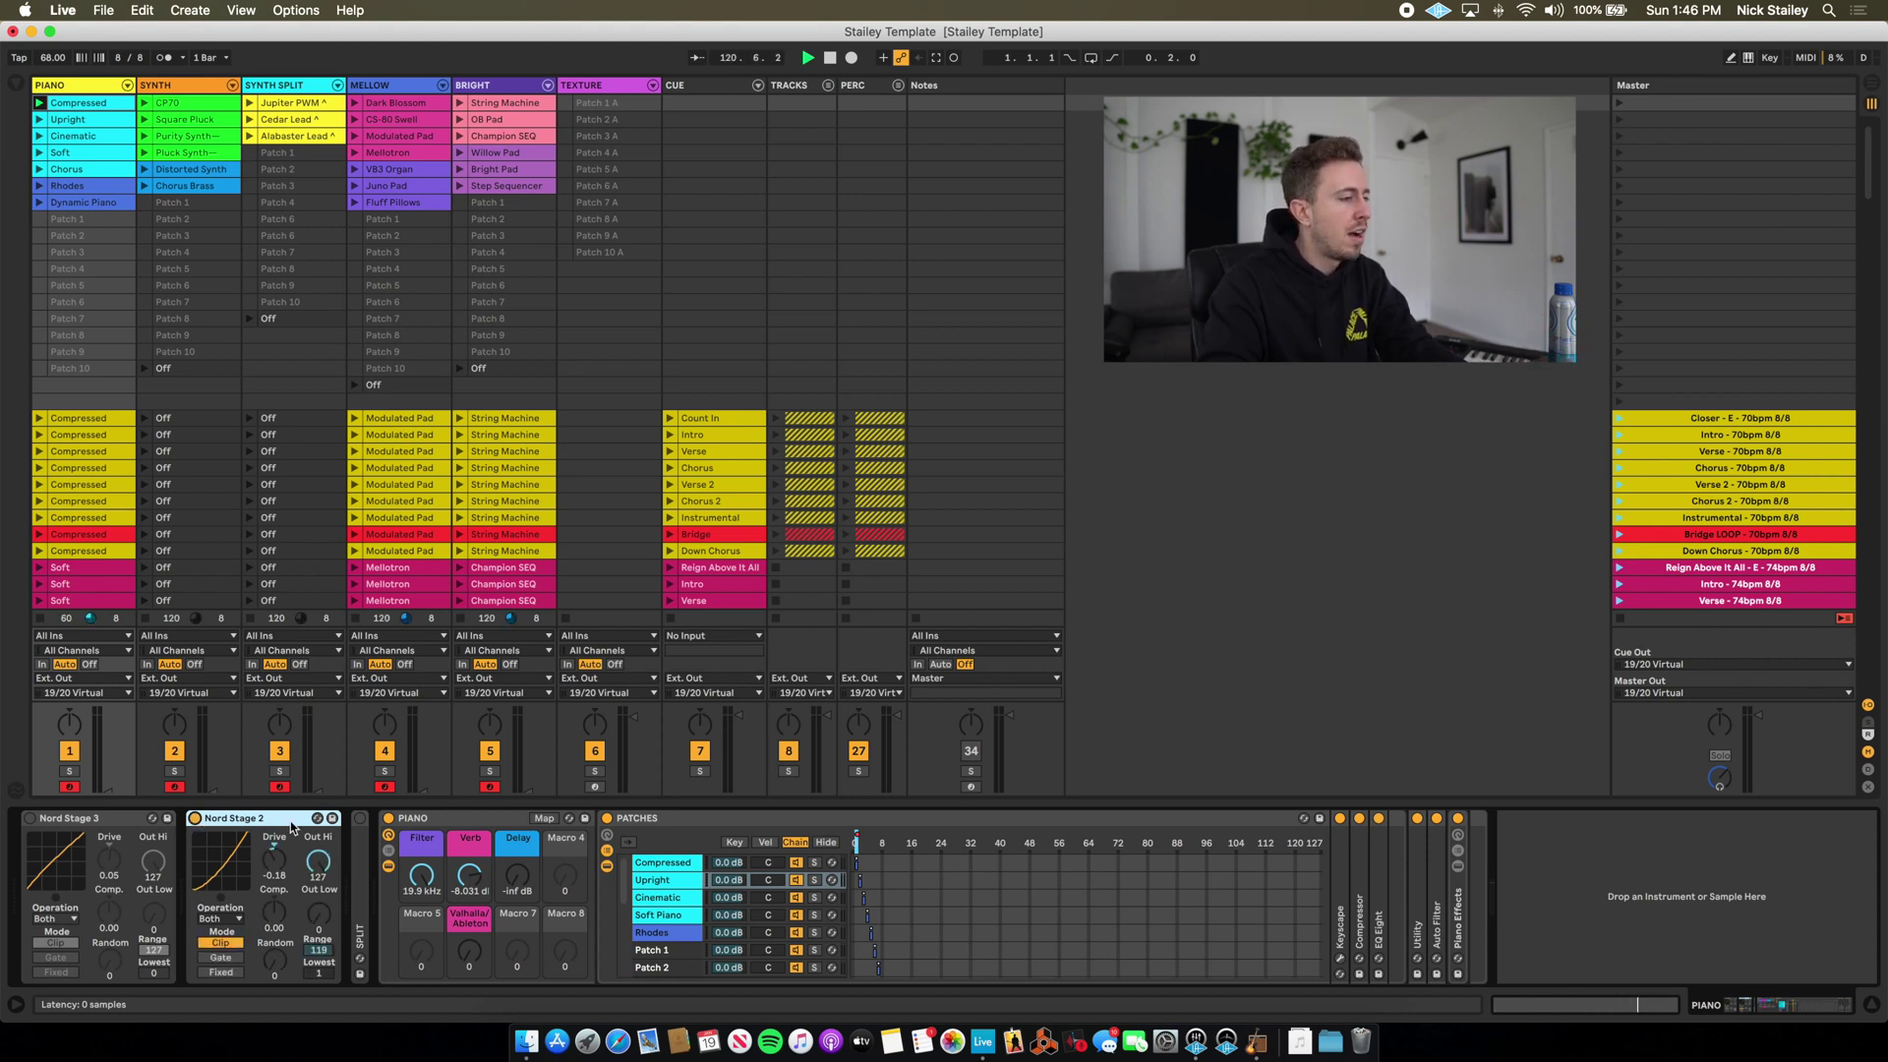
left_click(194, 818)
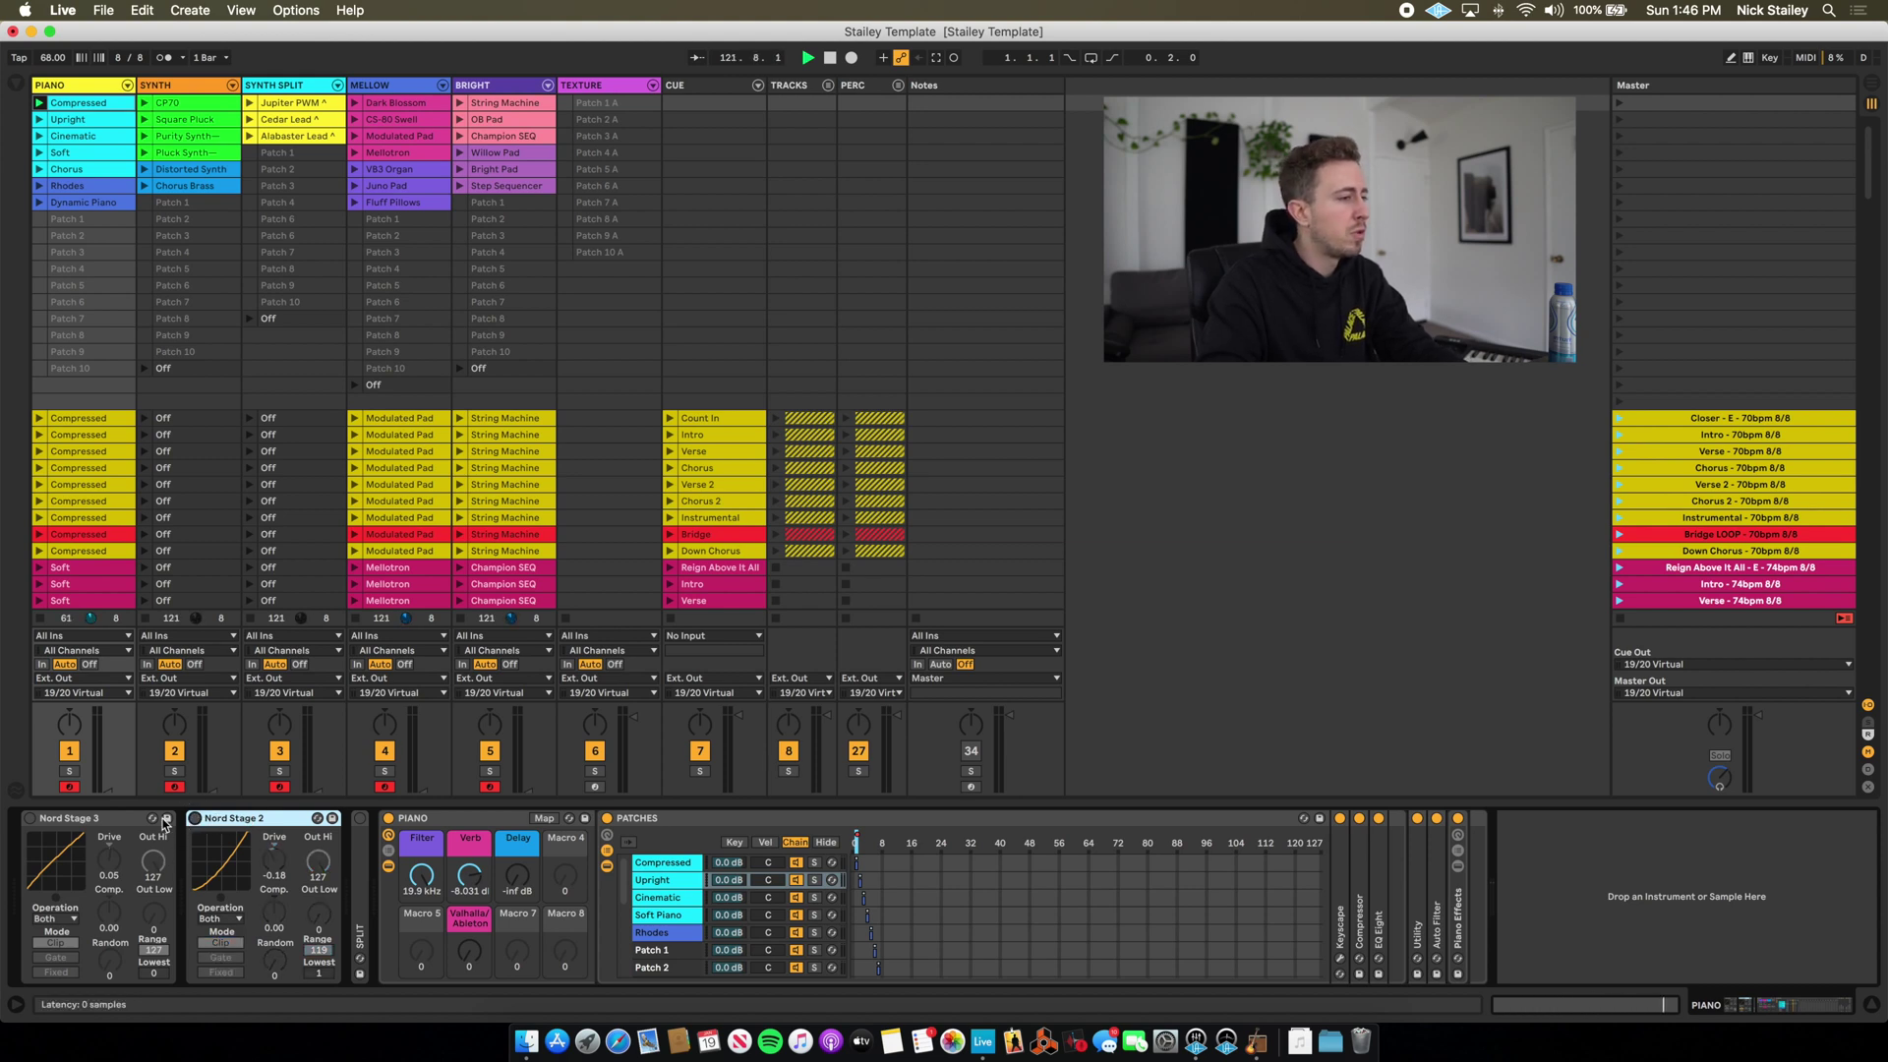
left_click(31, 818)
left_click(32, 818)
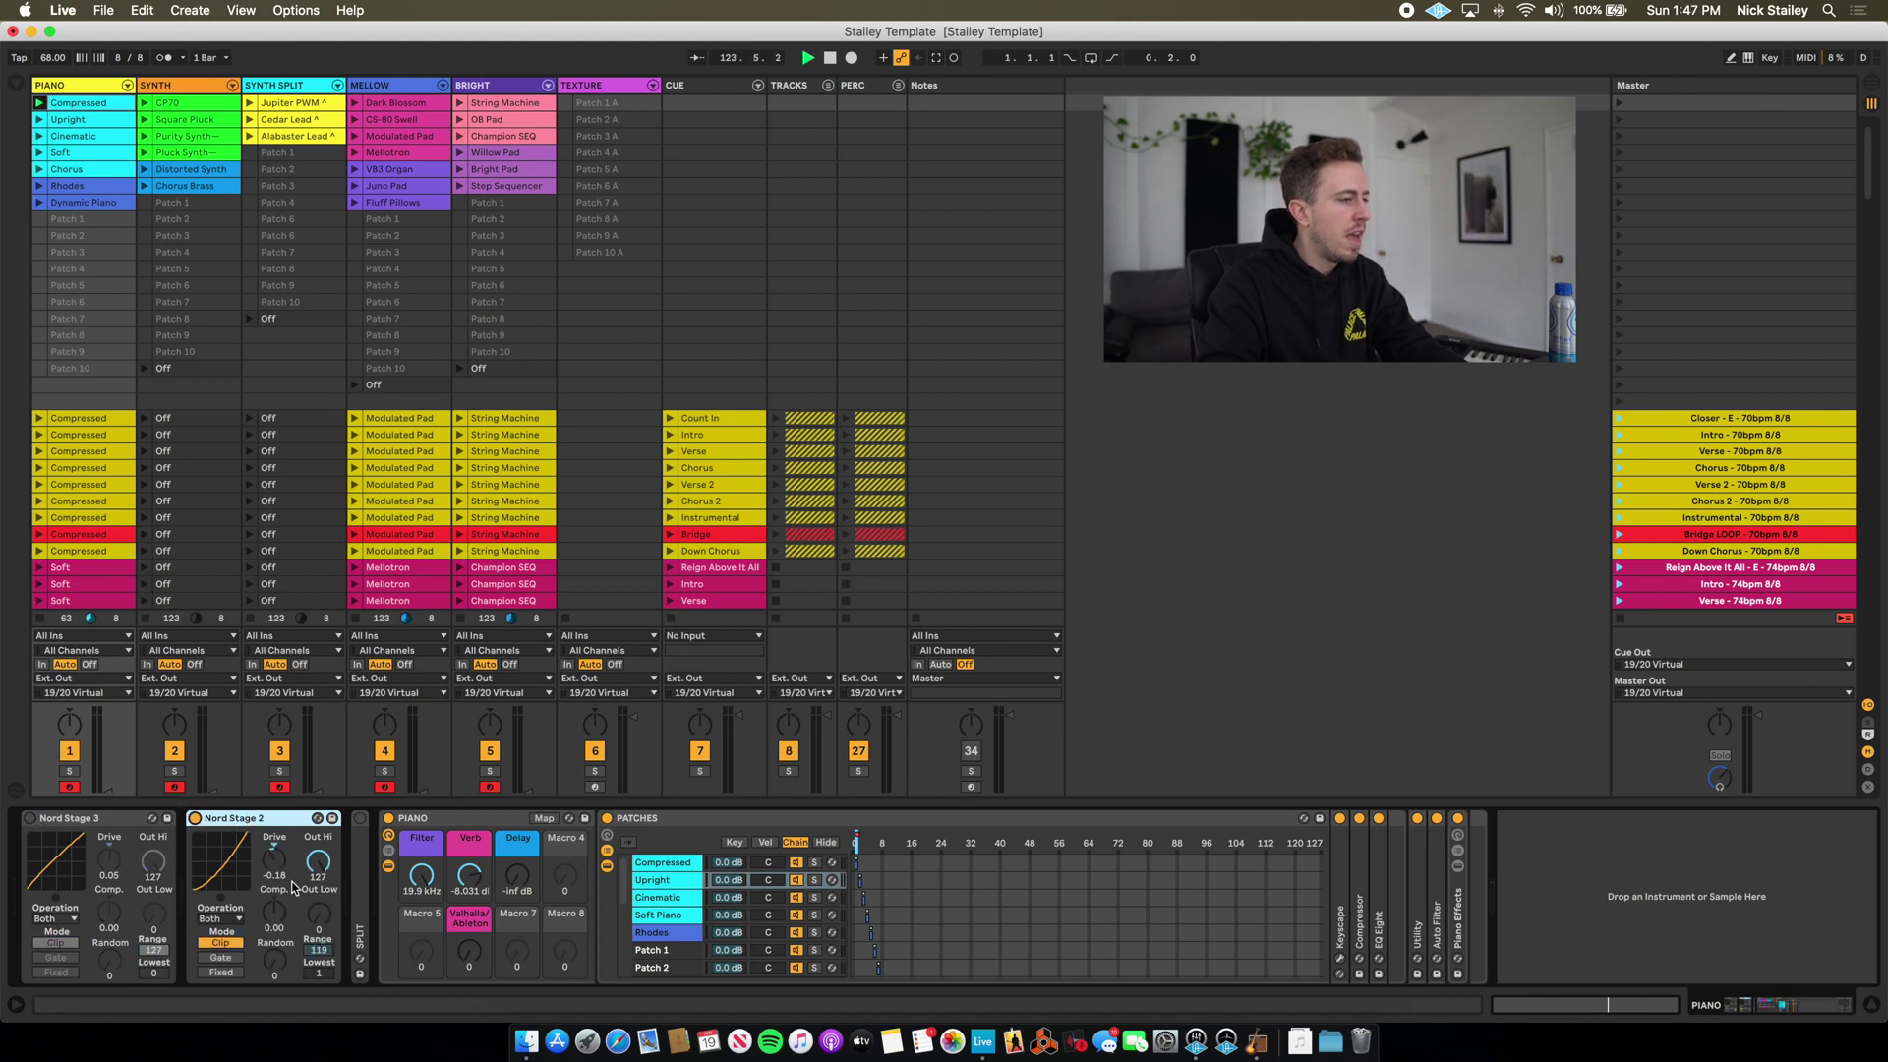
mouse_move(275, 863)
left_mouse_down()
mouse_move(274, 843)
mouse_move(274, 864)
left_mouse_up()
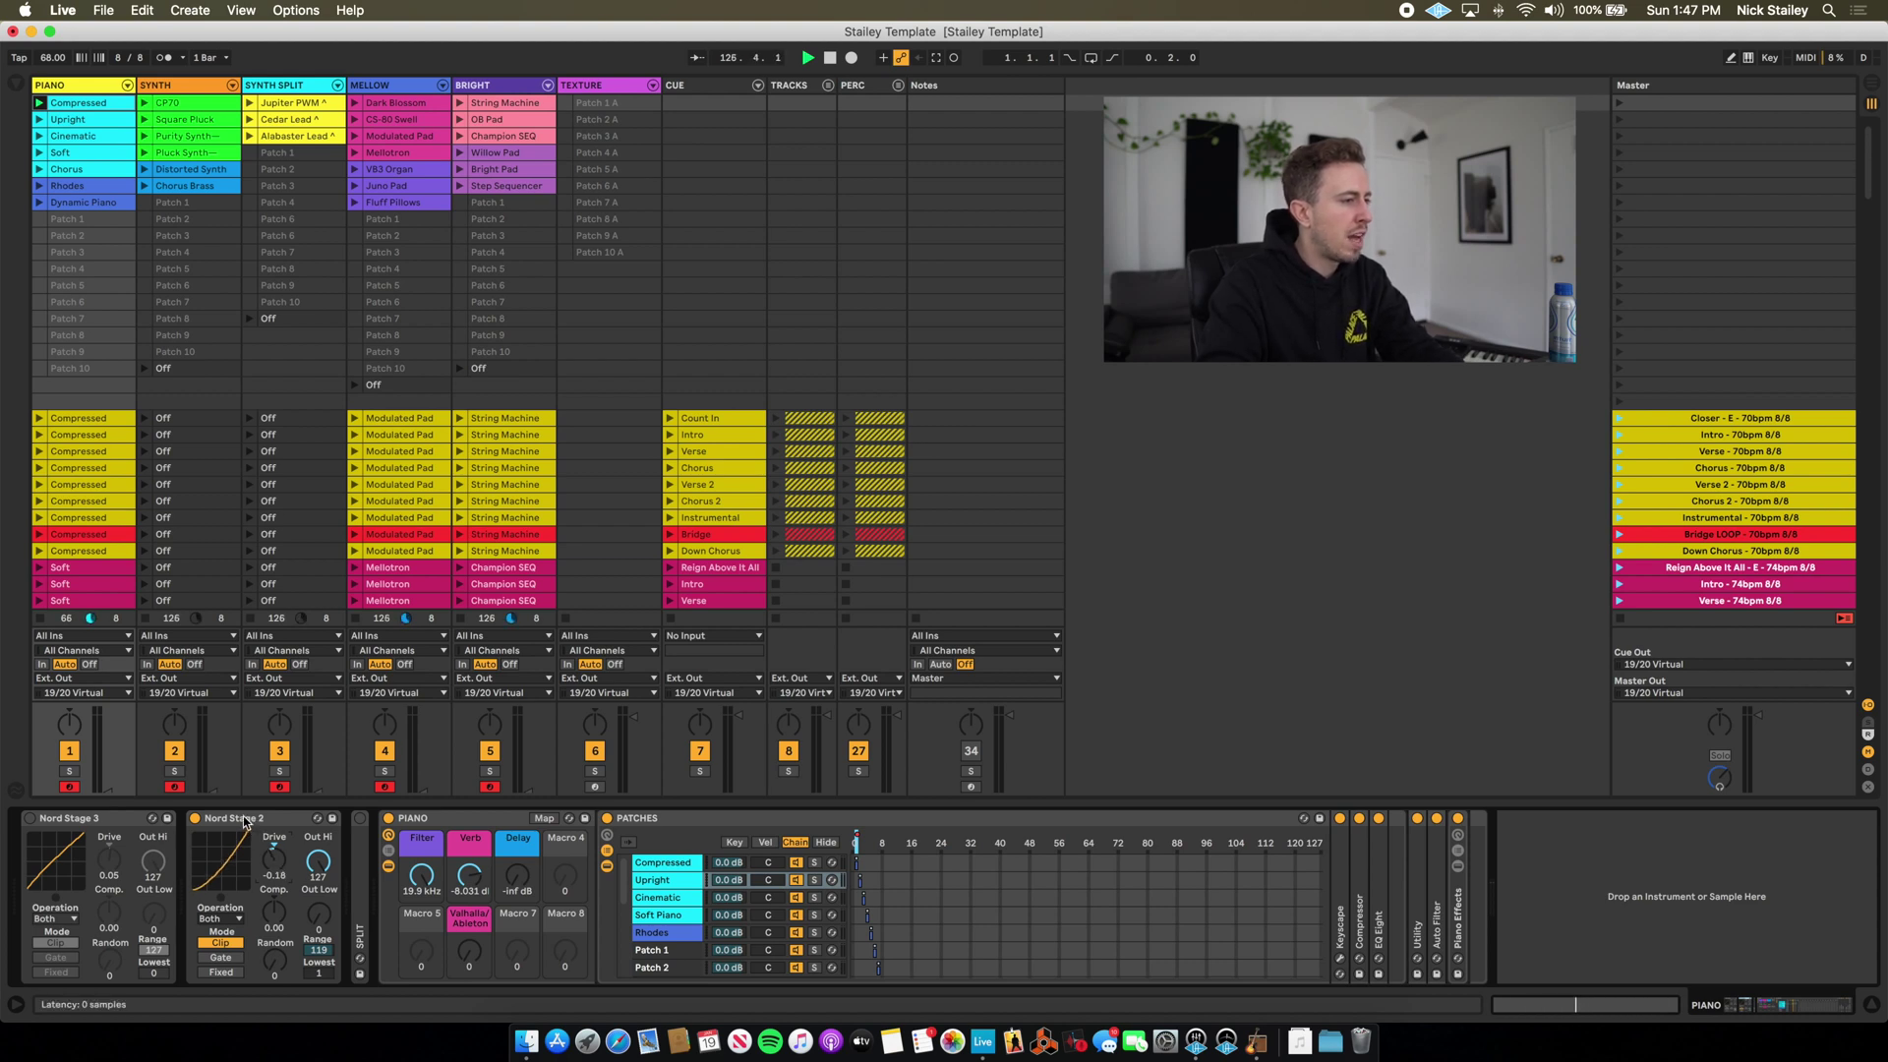
Collapse the Nord Stage devices, inspect the SPLIT device, and turn the Valhalla/Ableton macro to 0.
double_click(244, 820)
double_click(108, 820)
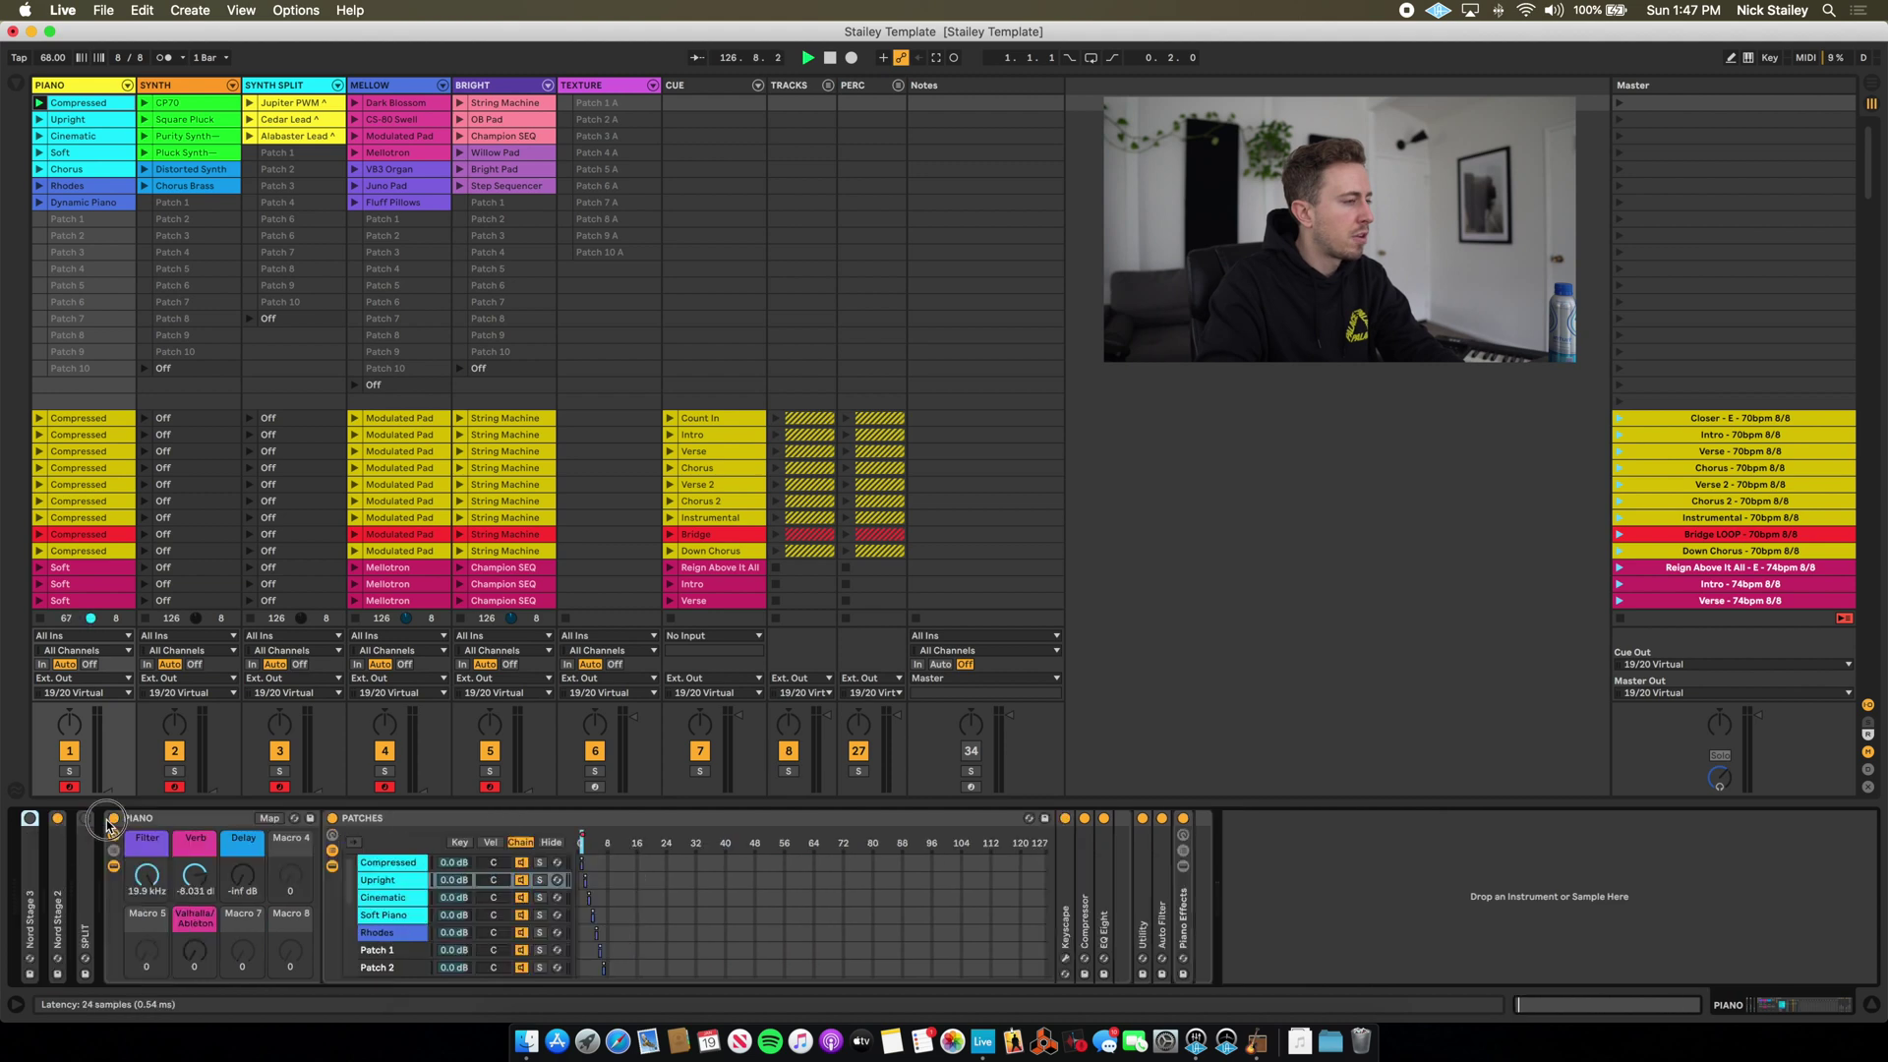
double_click(88, 846)
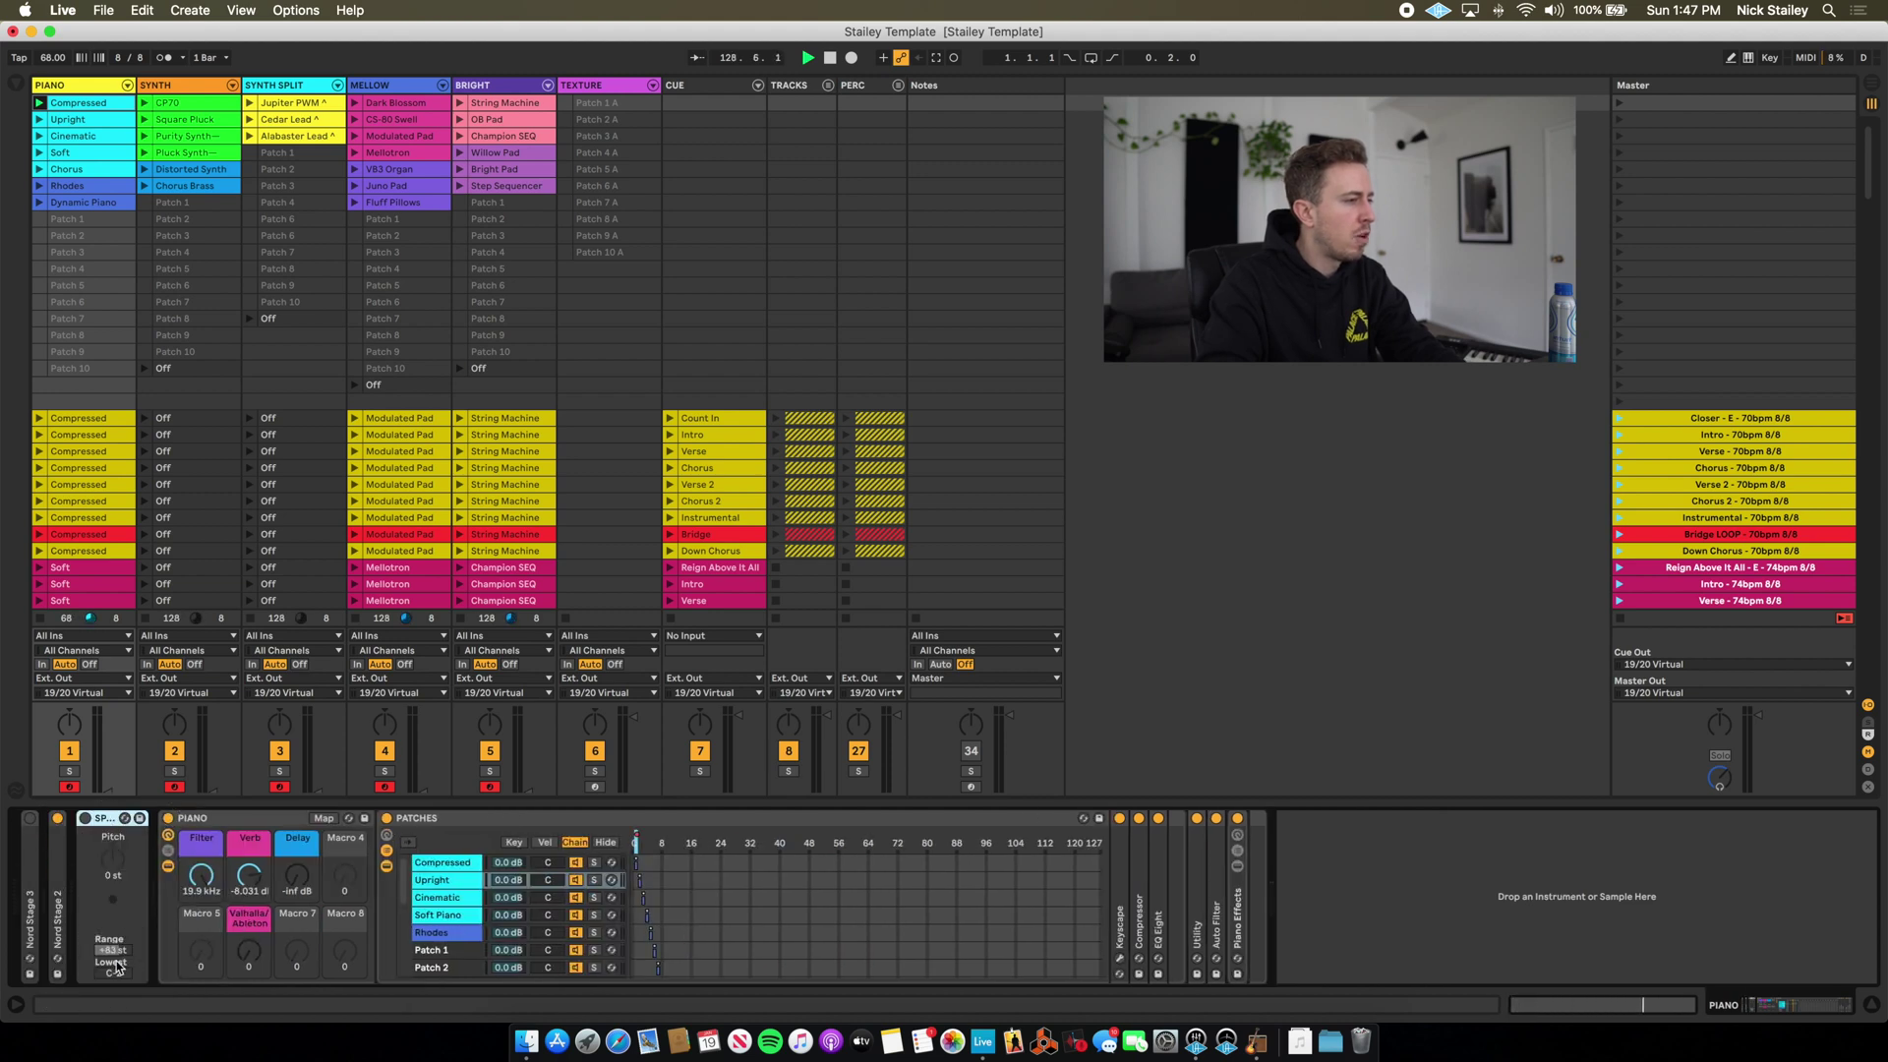
double_click(110, 824)
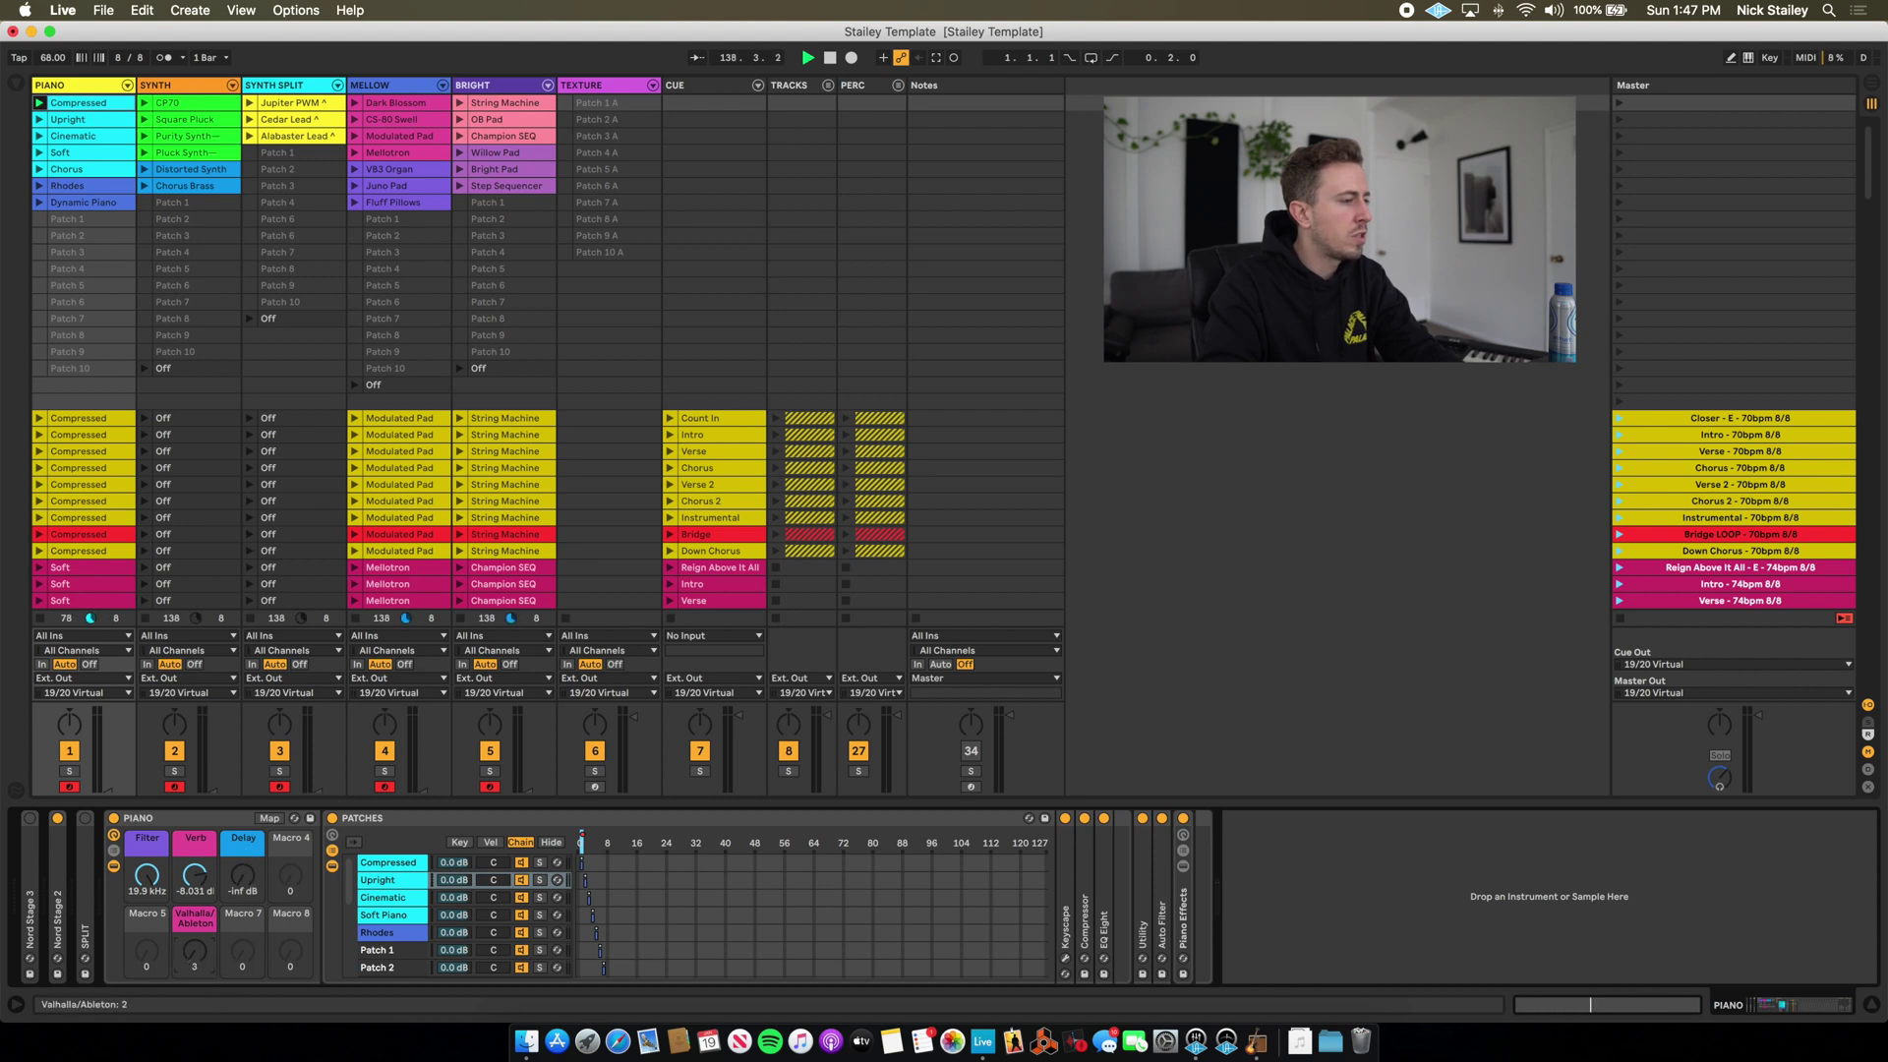
mouse_move(194, 951)
left_mouse_down()
mouse_move(194, 973)
mouse_move(194, 914)
mouse_move(194, 994)
mouse_move(196, 915)
left_mouse_up()
View the Compressed, Upright, Cinematic, Soft Piano, Patch 2 and Patch 3 chains, then select Patch 1.
left_click(395, 865)
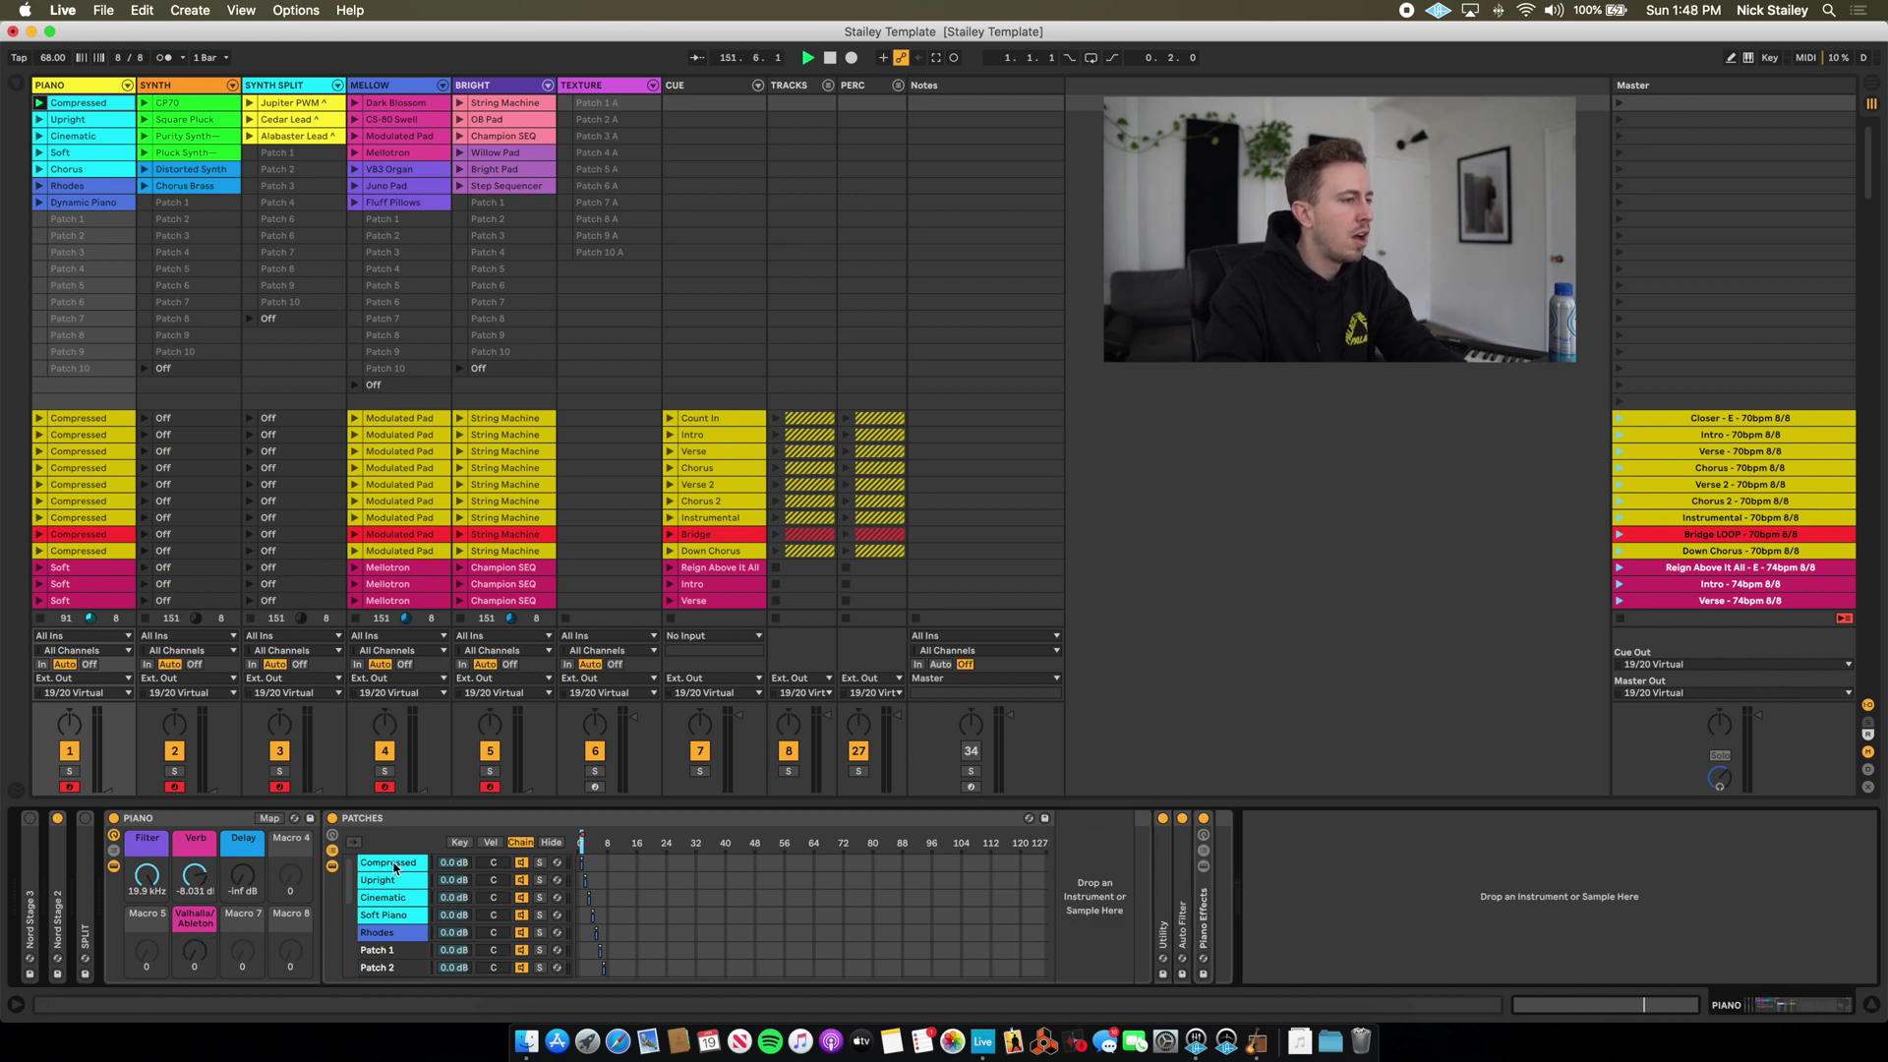
left_click(395, 880)
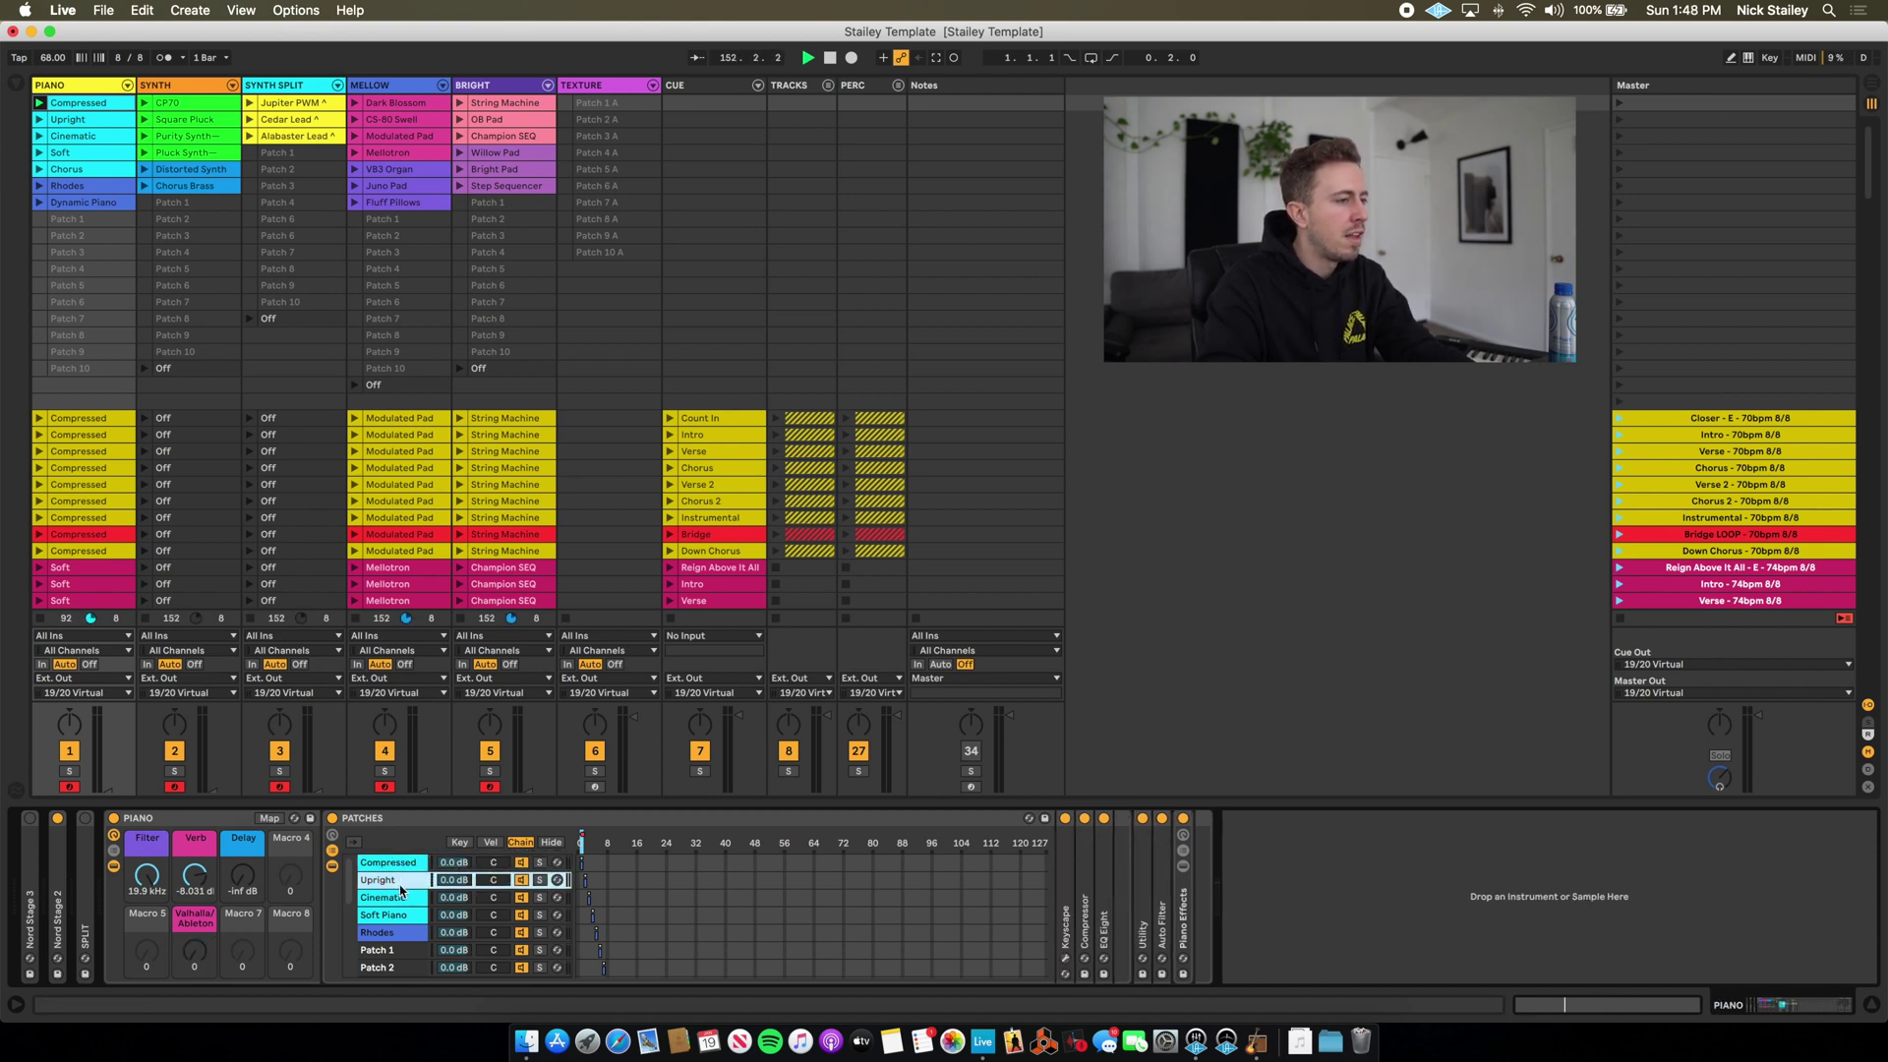
left_click(394, 898)
left_click(394, 914)
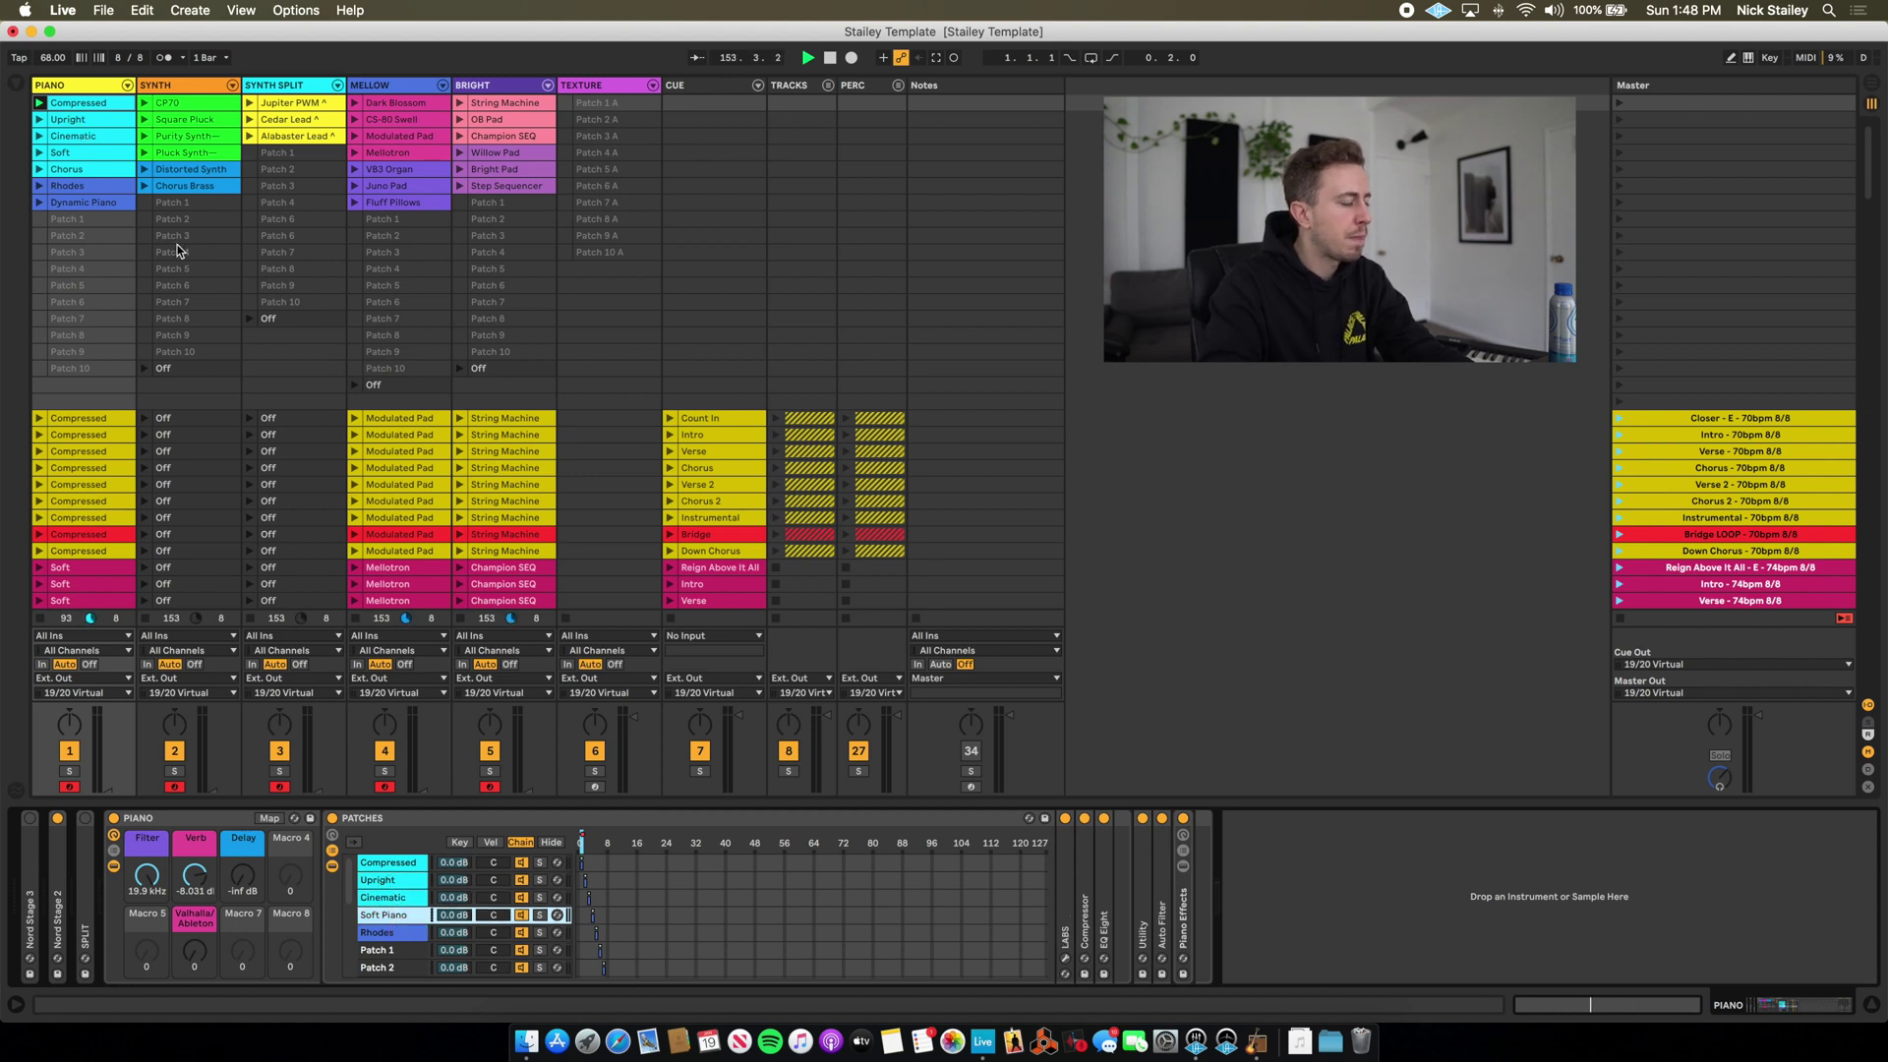
left_click(389, 966)
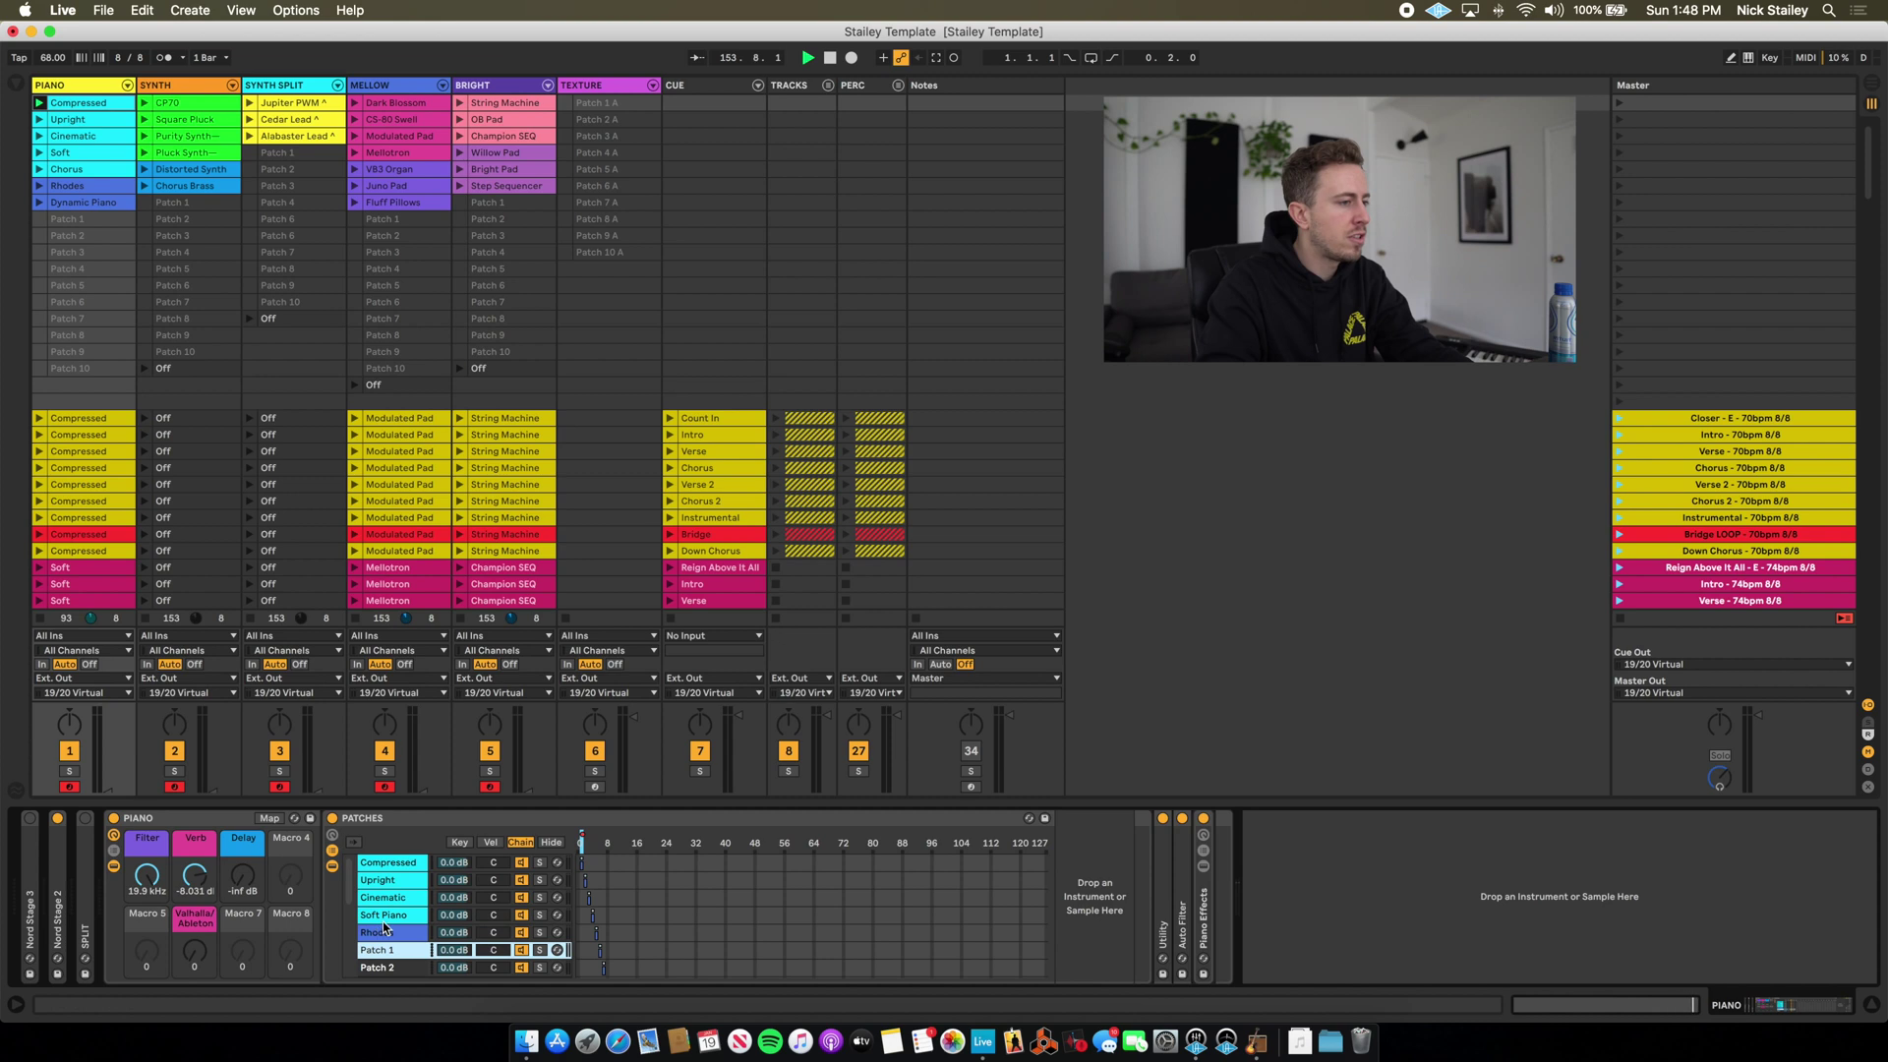
scroll(391, 934, "down", 3)
left_click(395, 891)
scroll(395, 890, "up", 3)
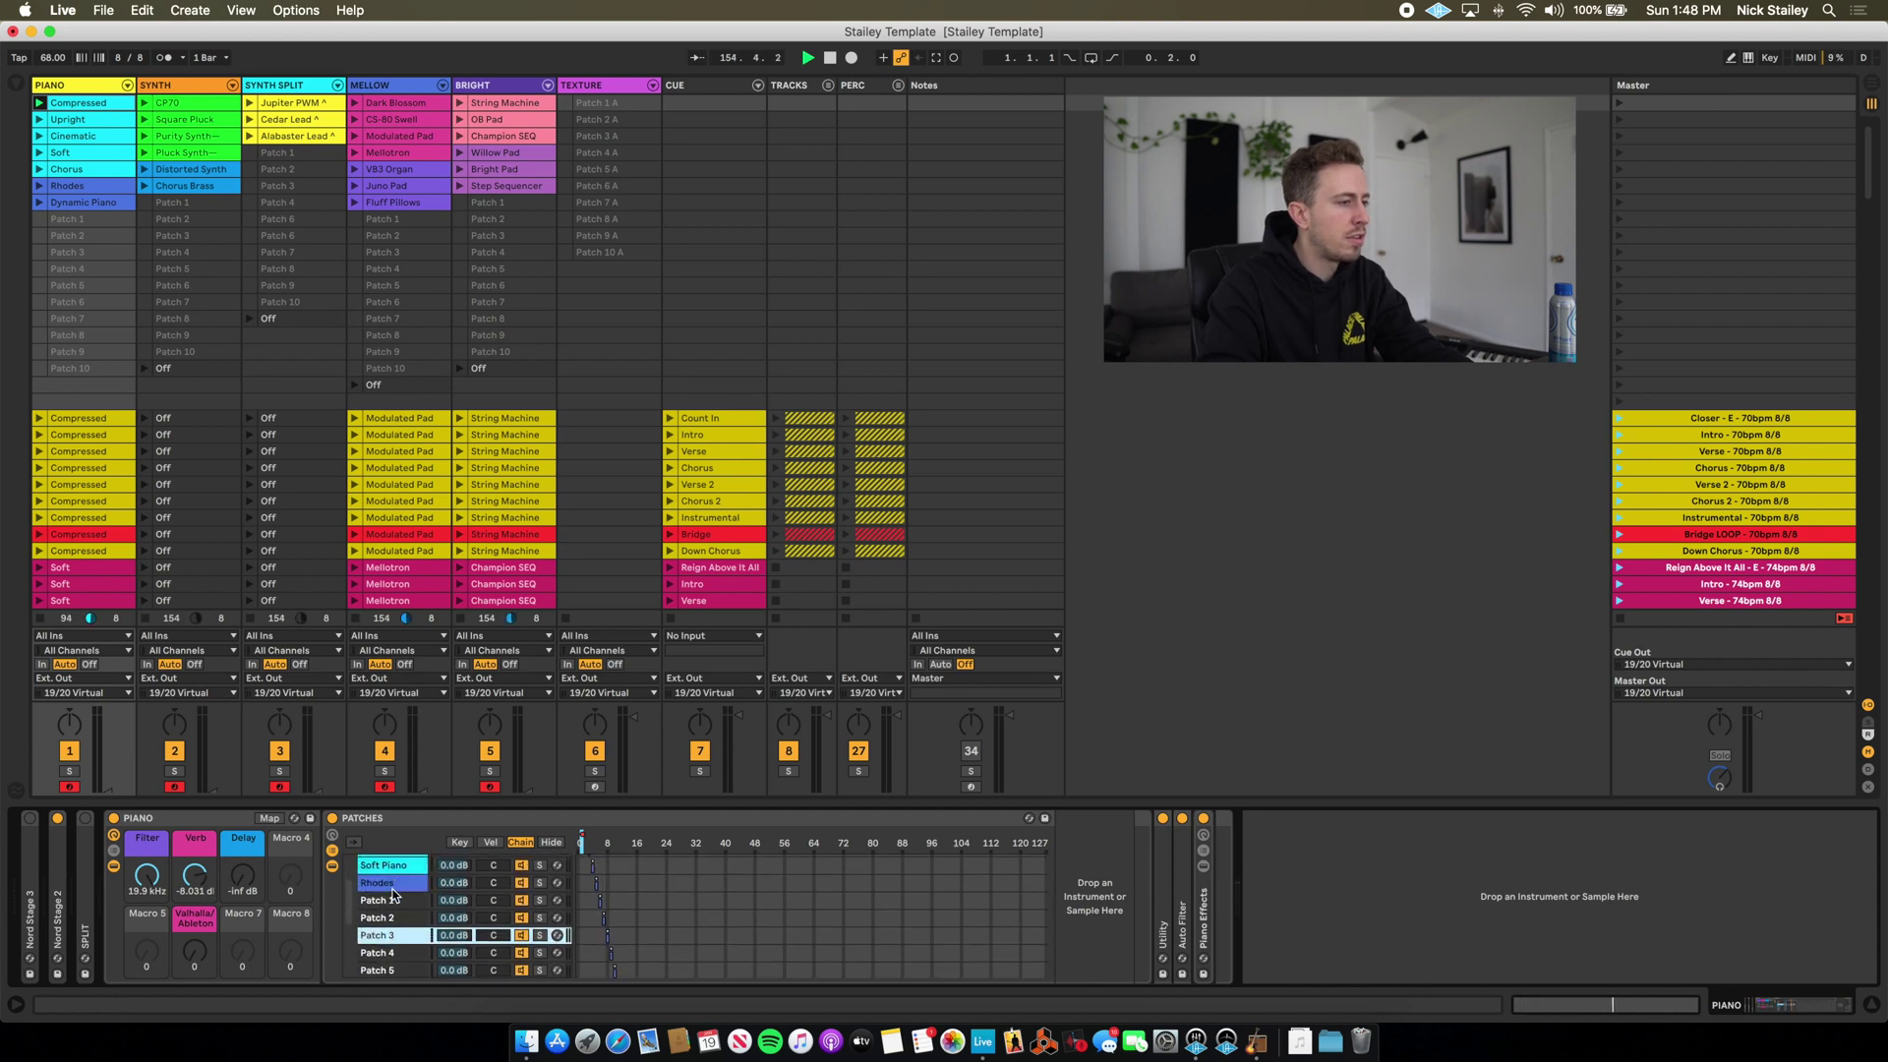
left_click(398, 925)
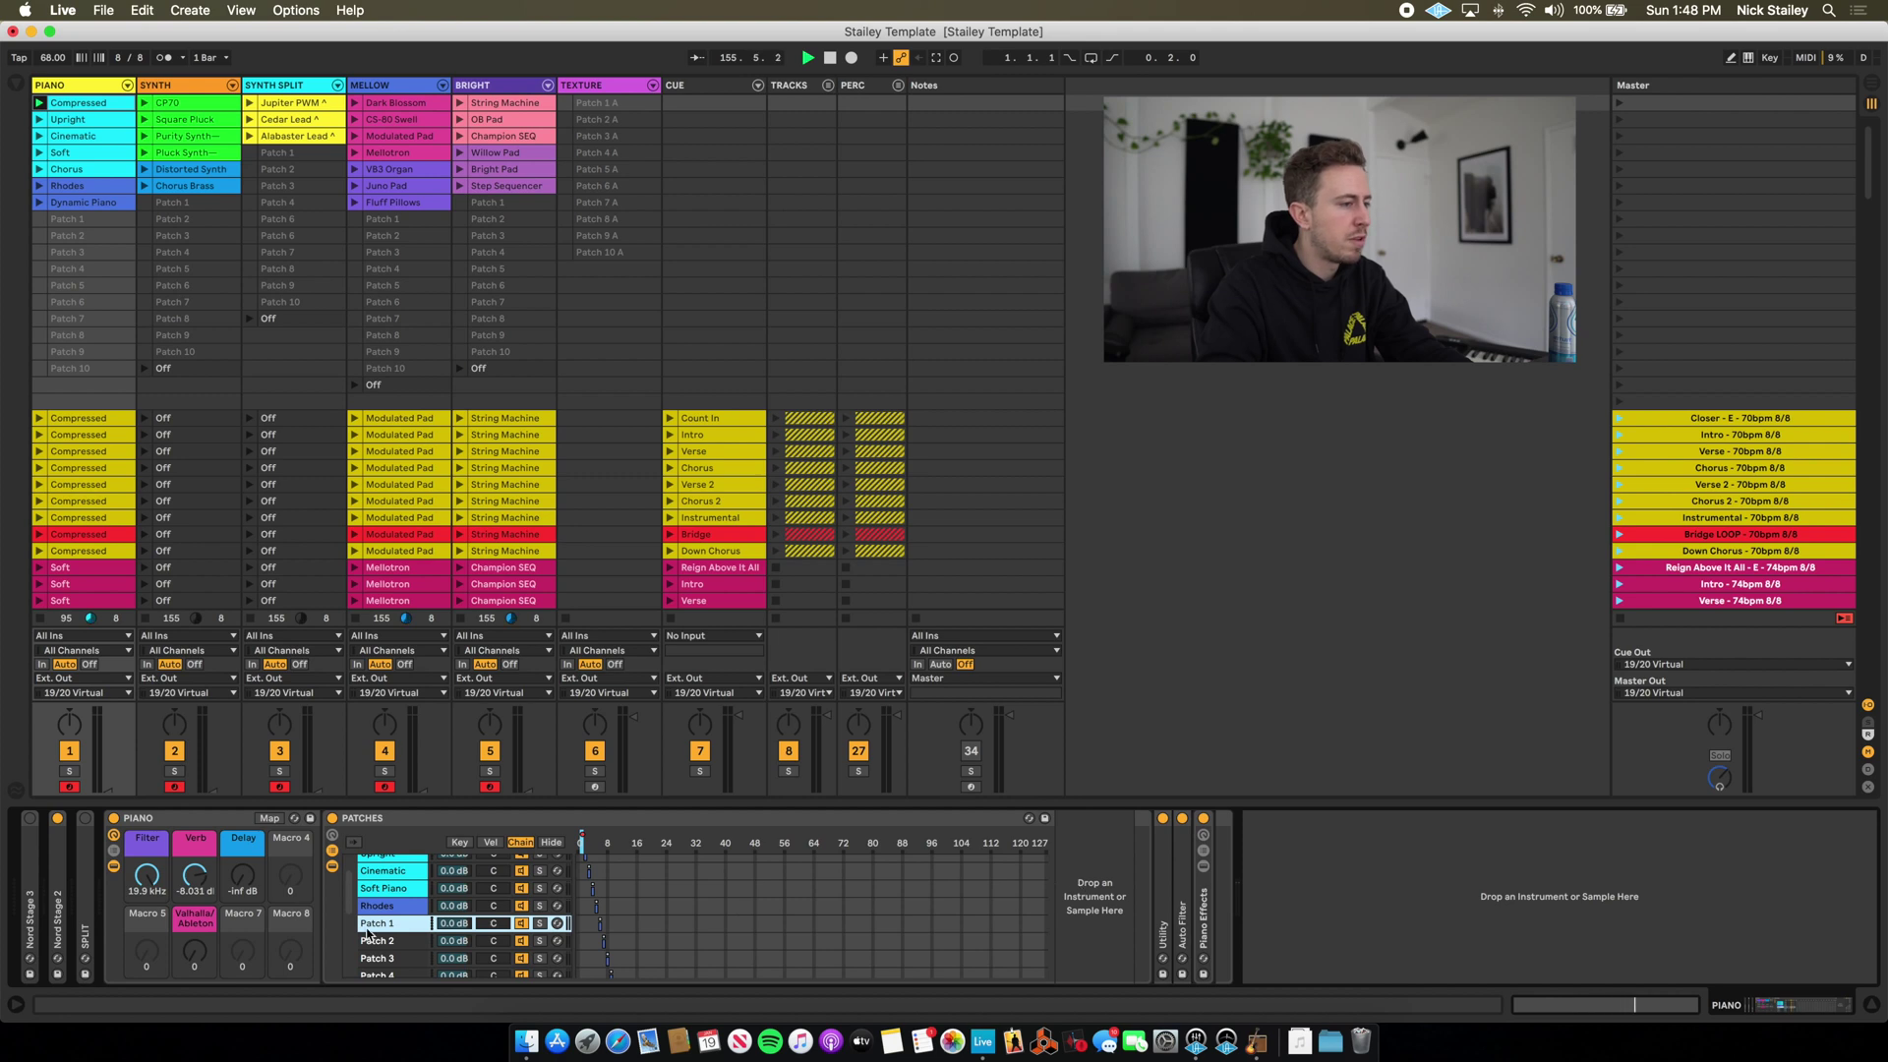
Drag Keyscape from the VST plug-ins into Patch 1 and load the LA Custom C7 Grand Piano patch.
left_click(16, 86)
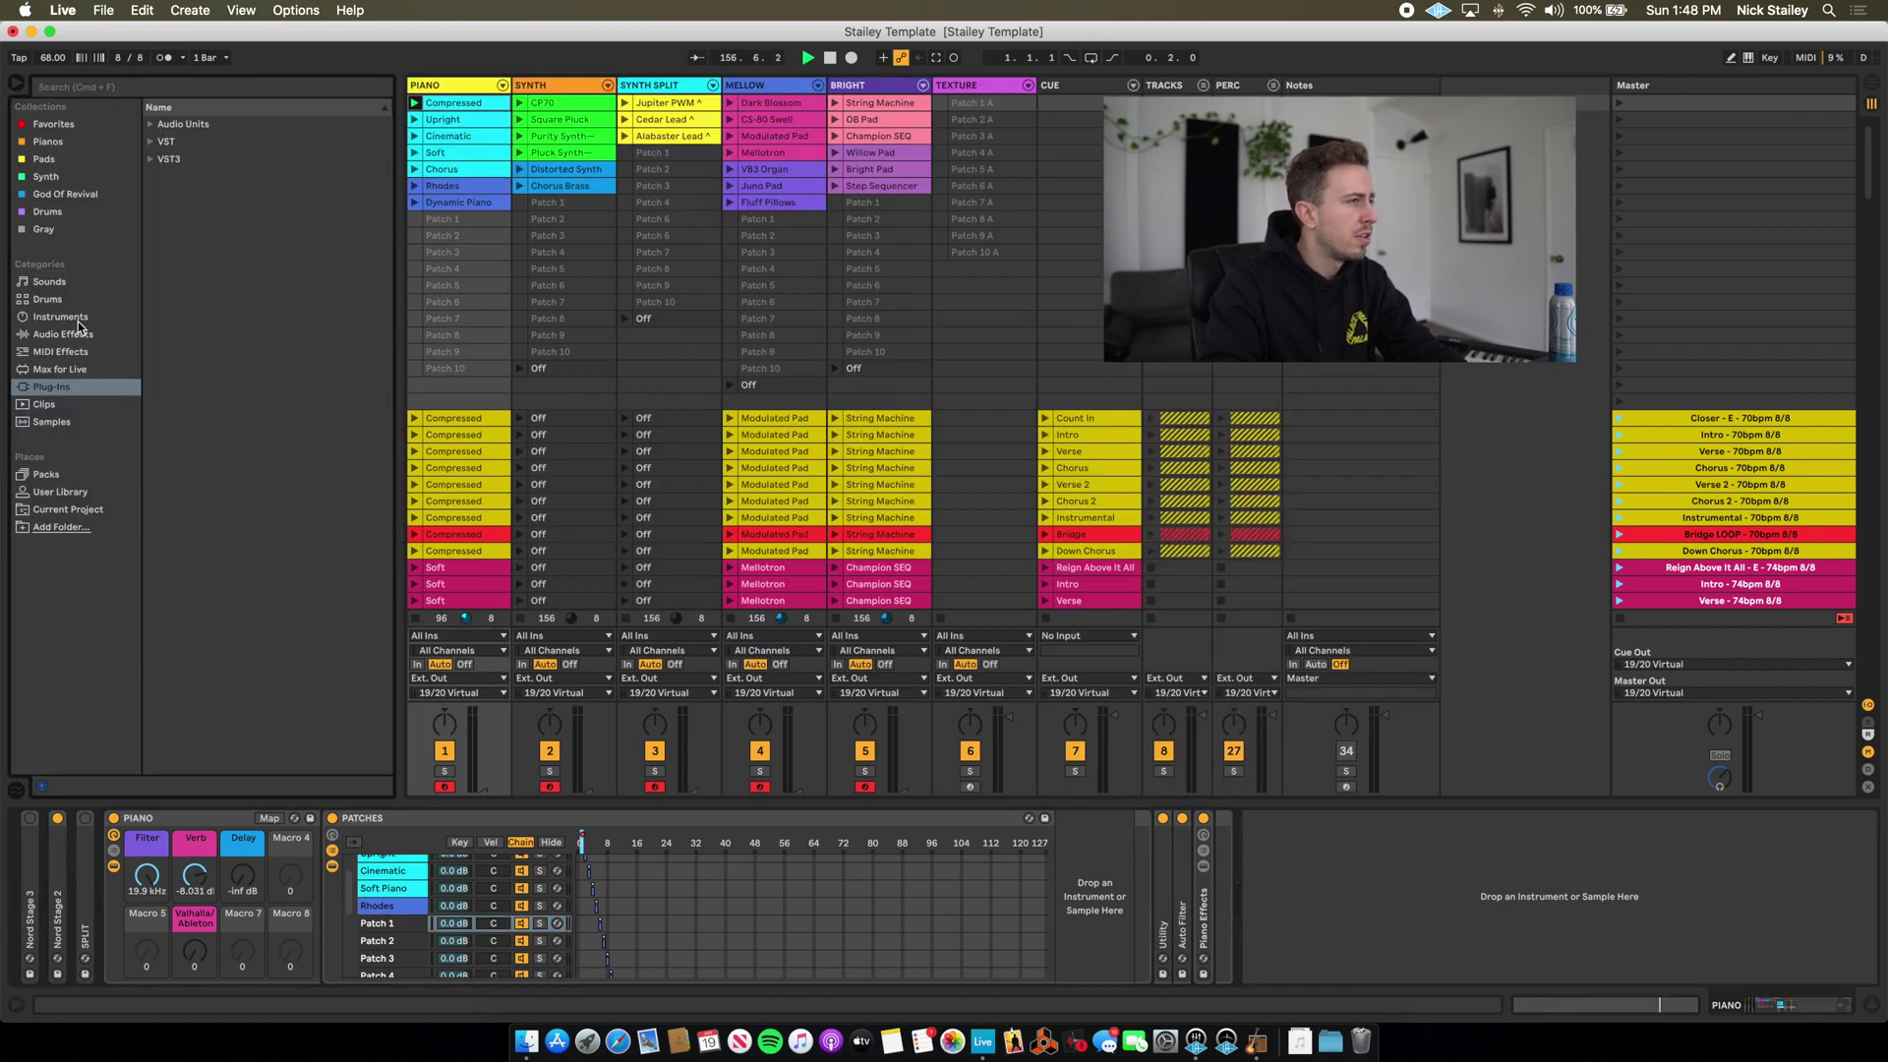
left_click(151, 159)
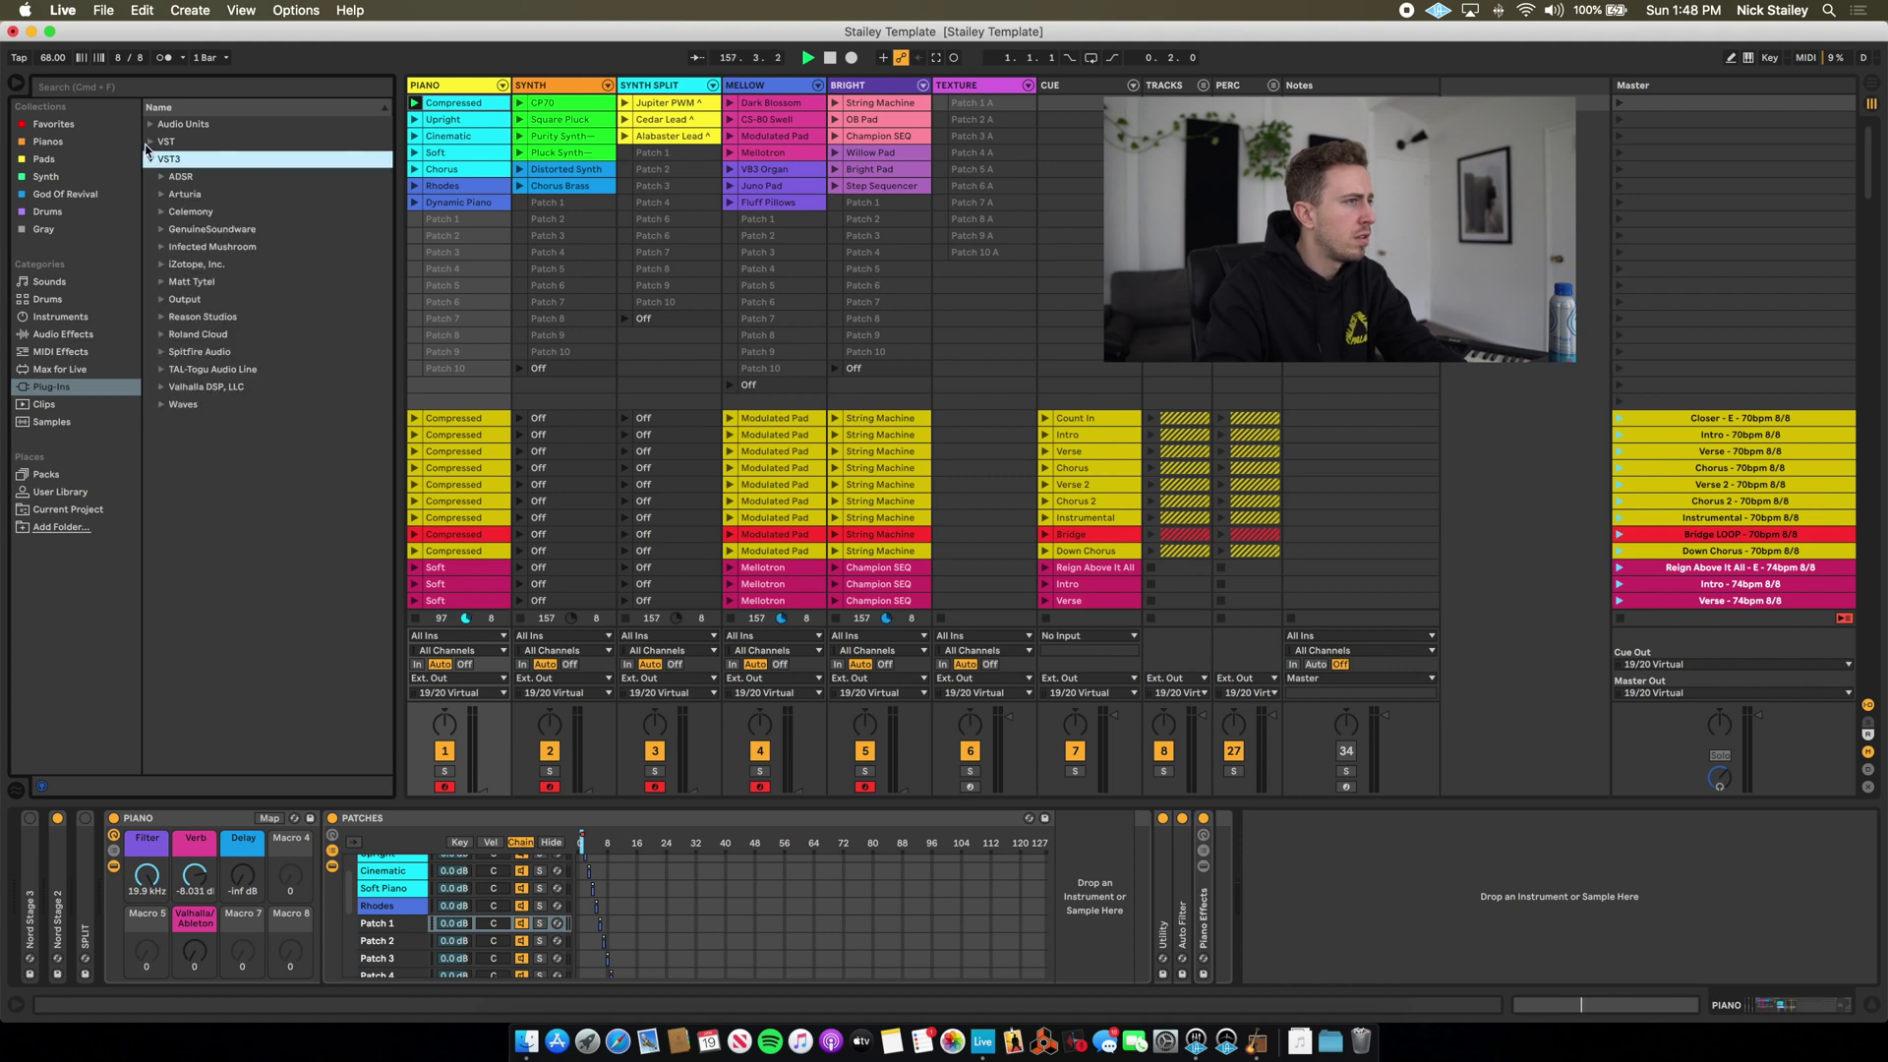
left_click(148, 142)
scroll(238, 403, "down", 5)
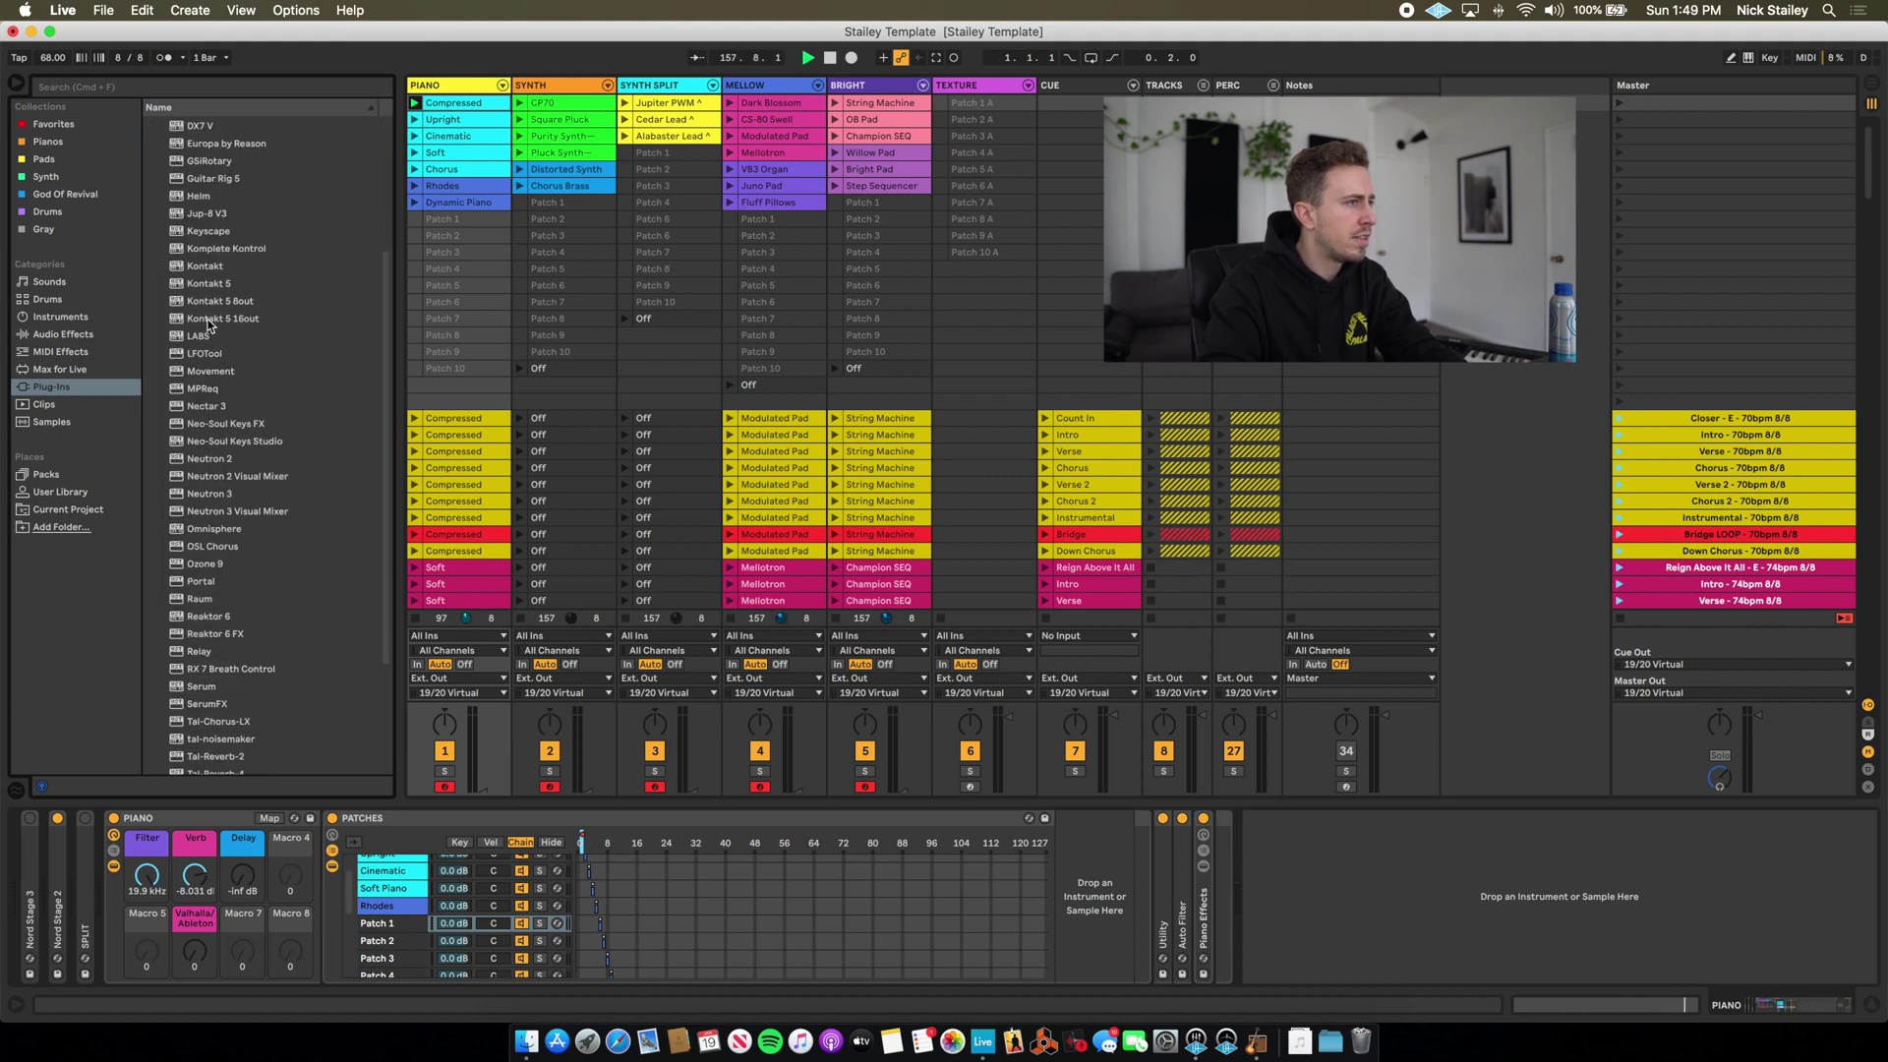
left_click_drag(204, 234, 1086, 854)
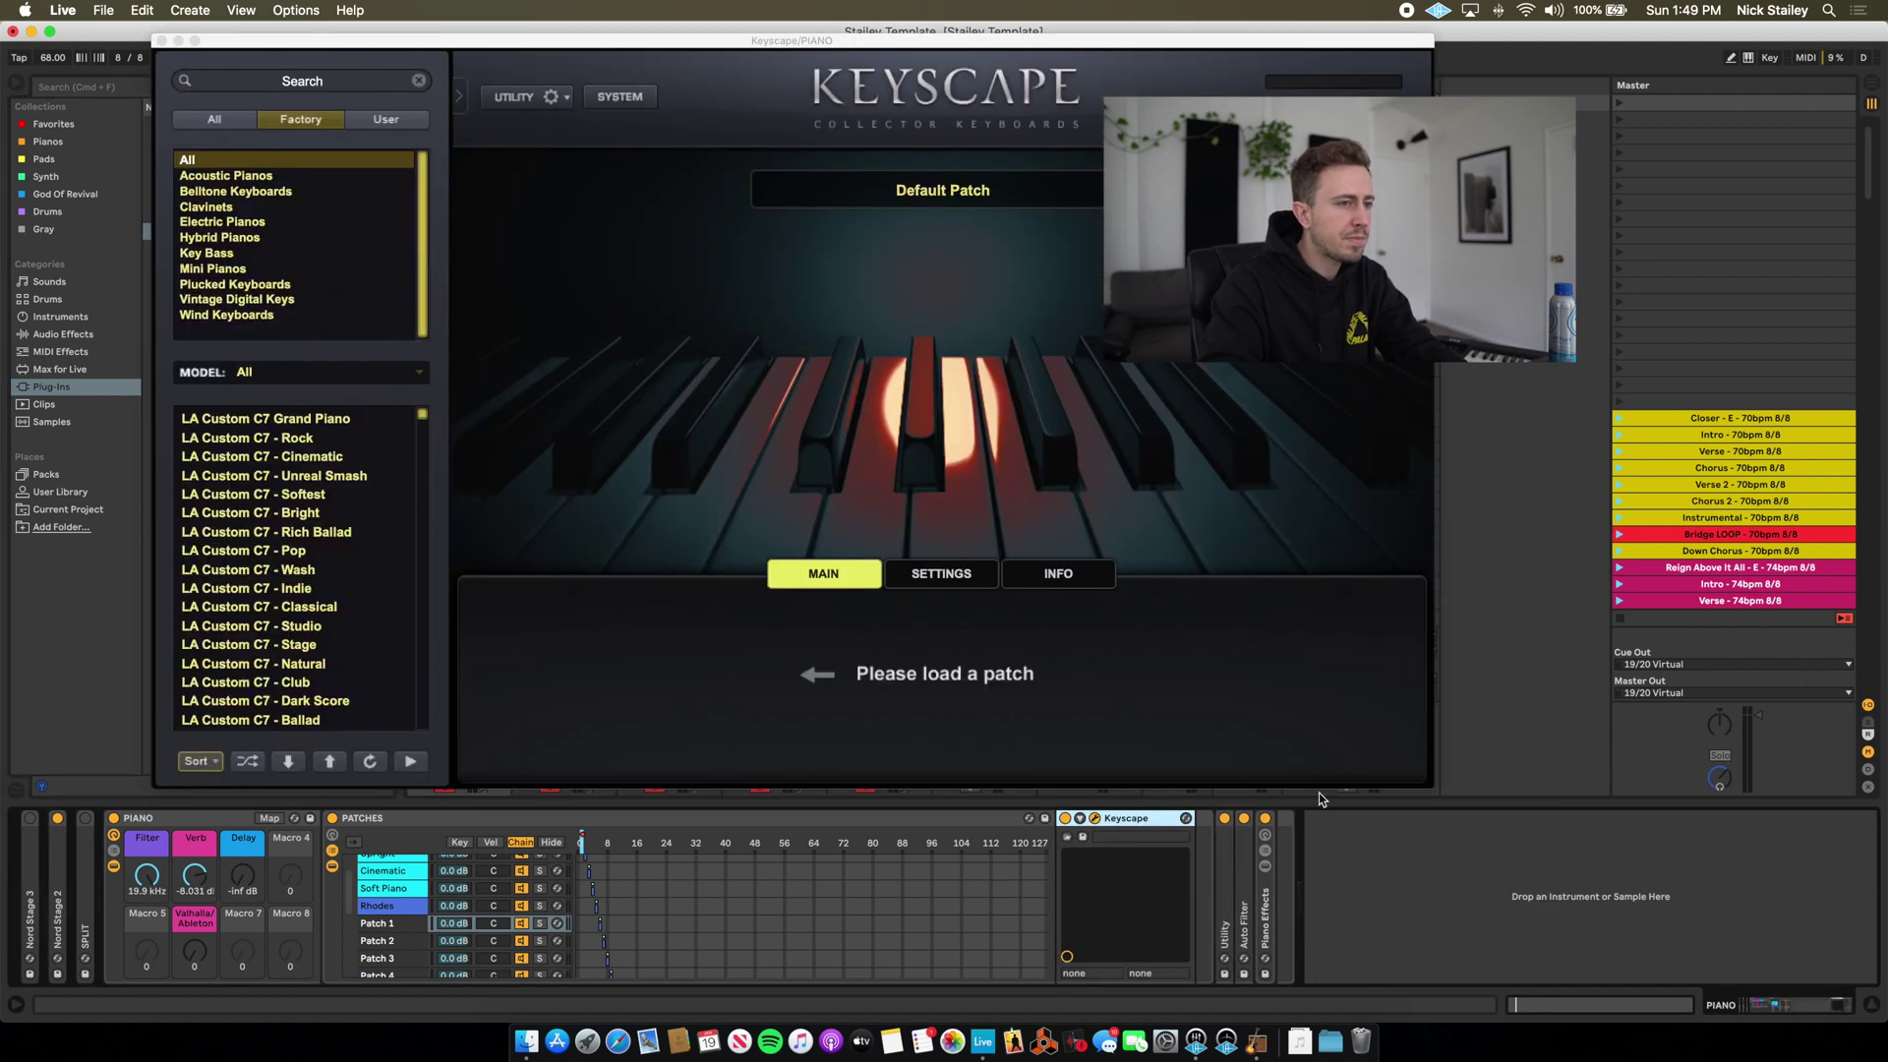
left_click(270, 420)
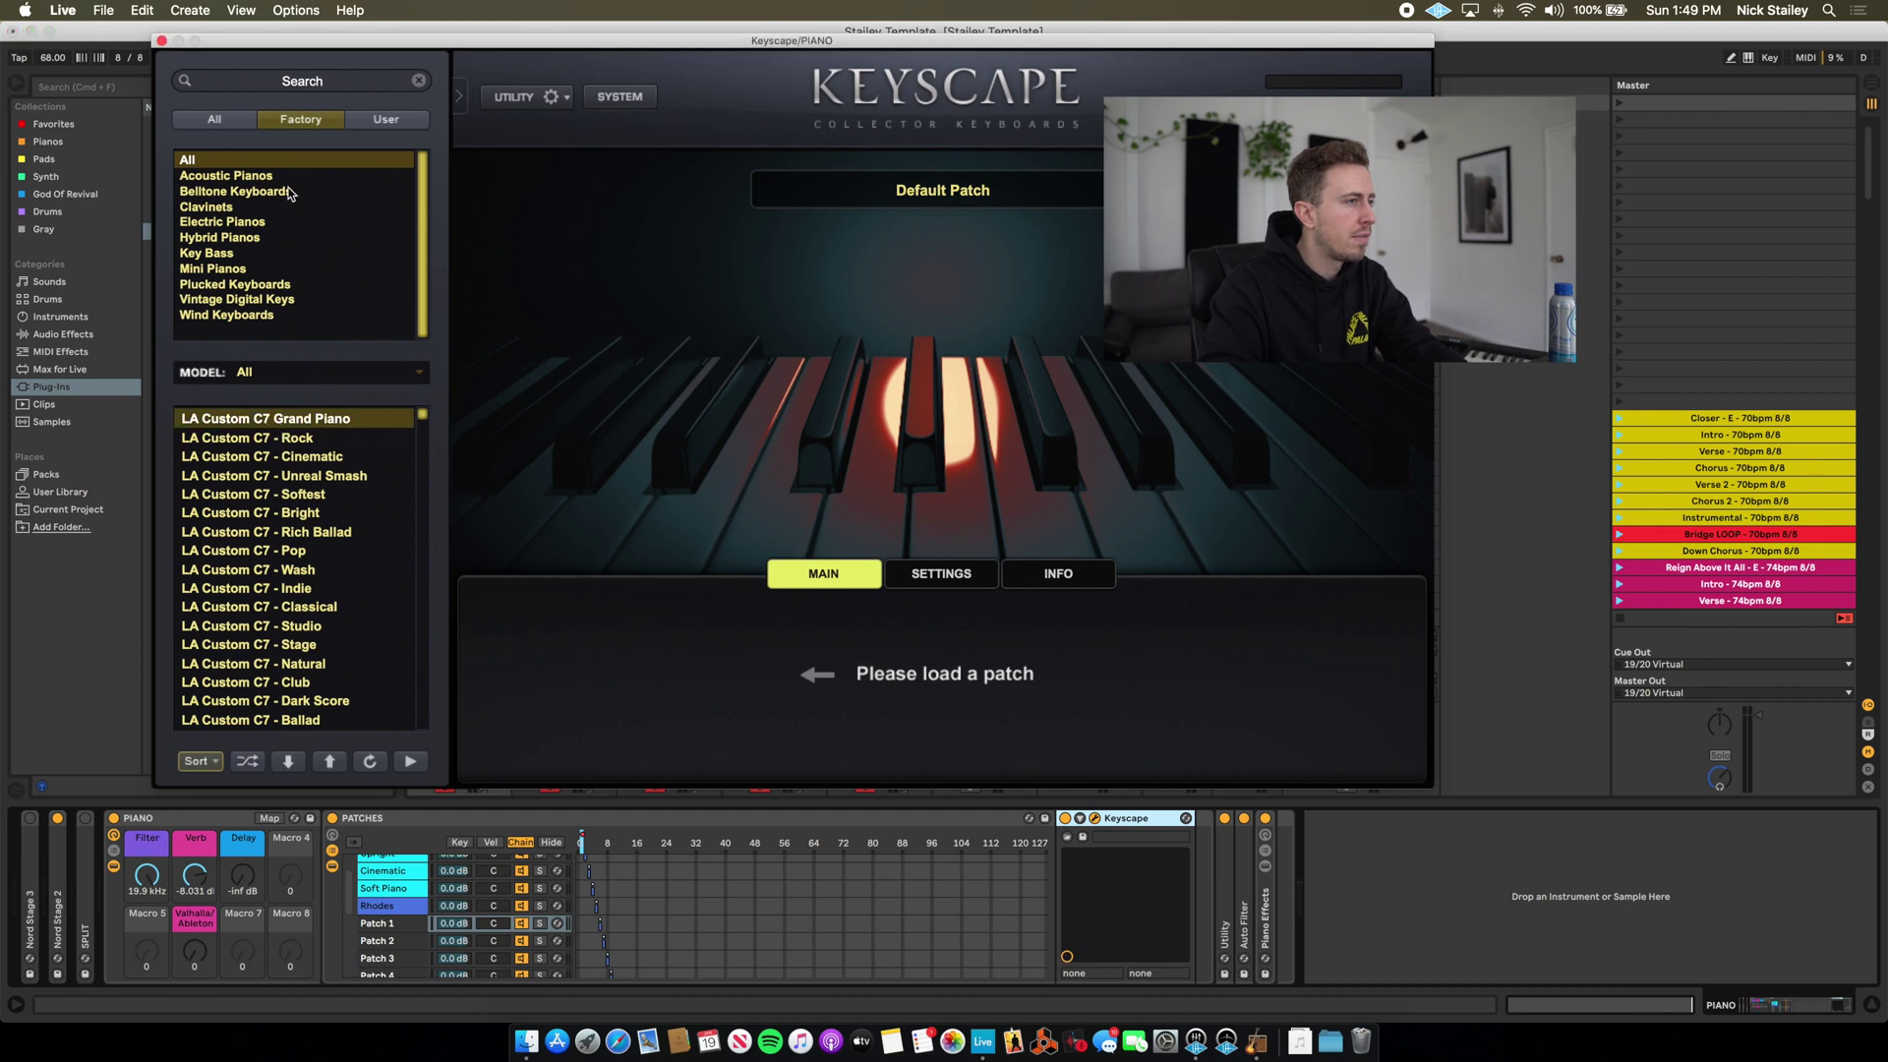
left_click(162, 40)
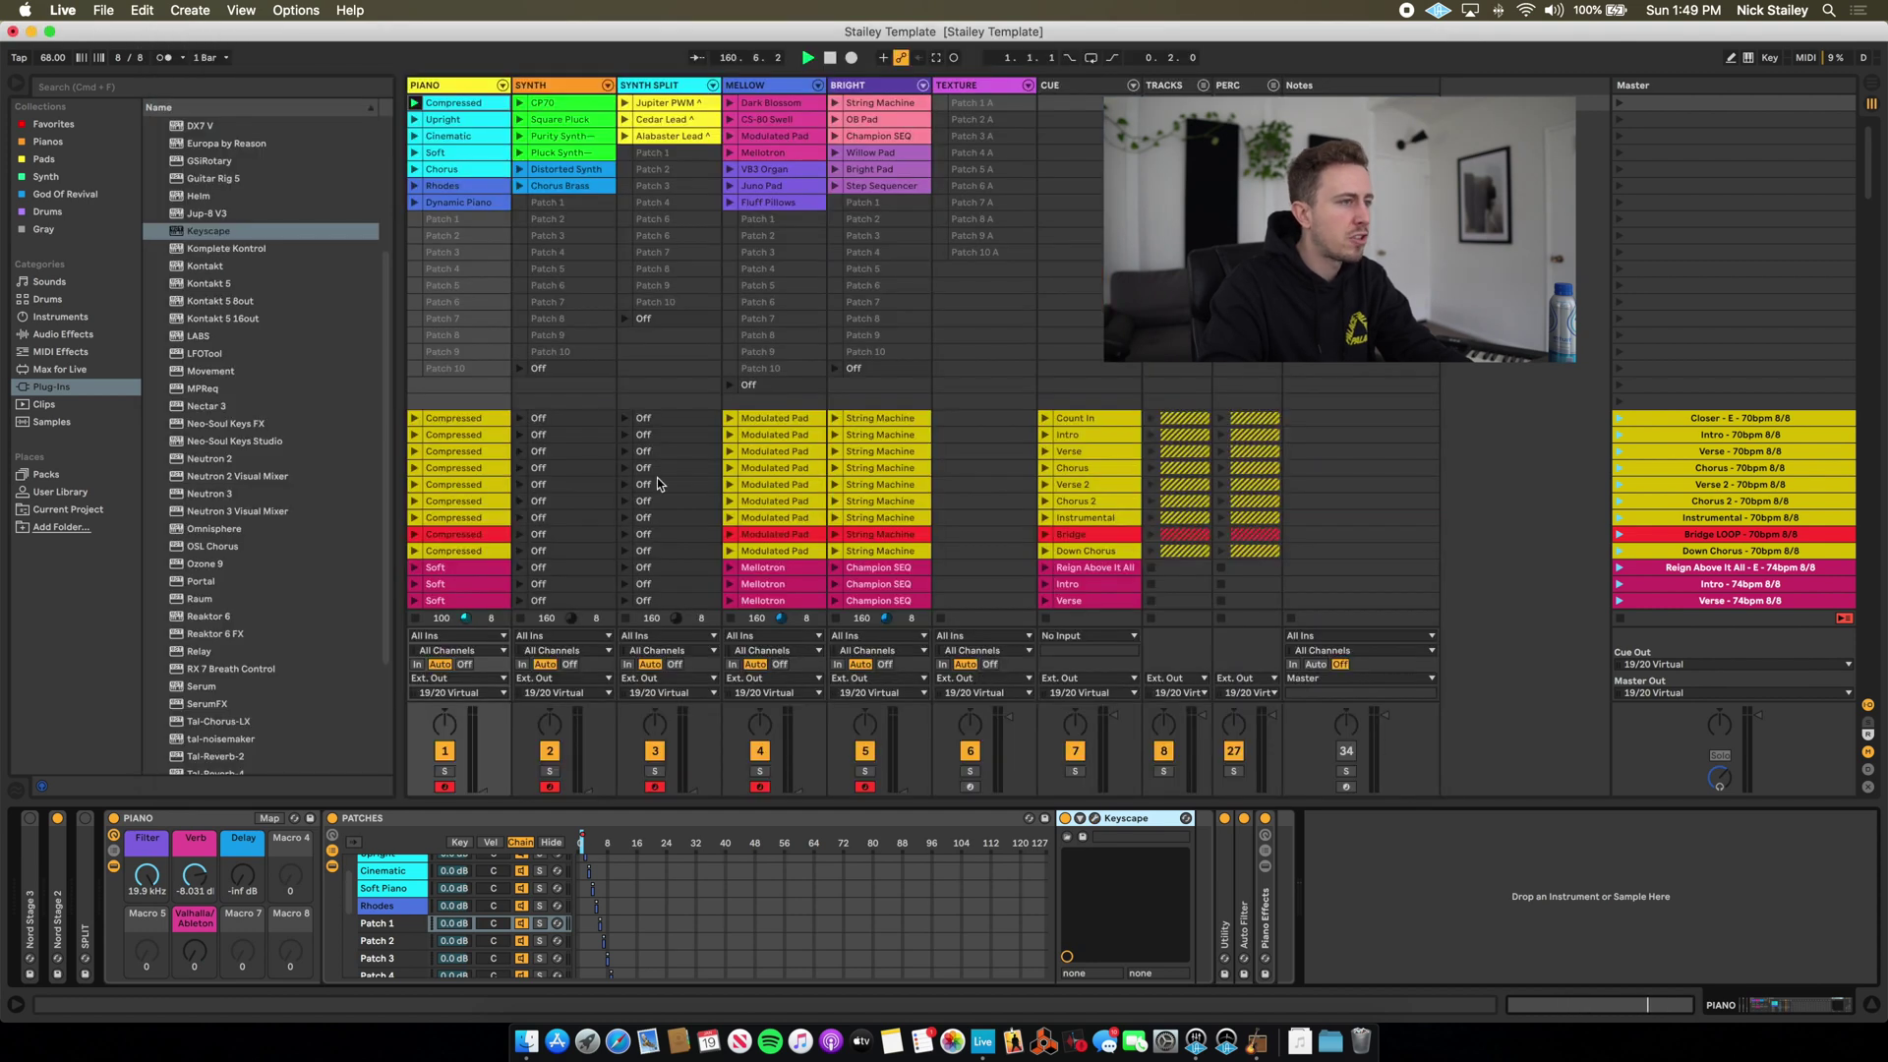
left_click(444, 218)
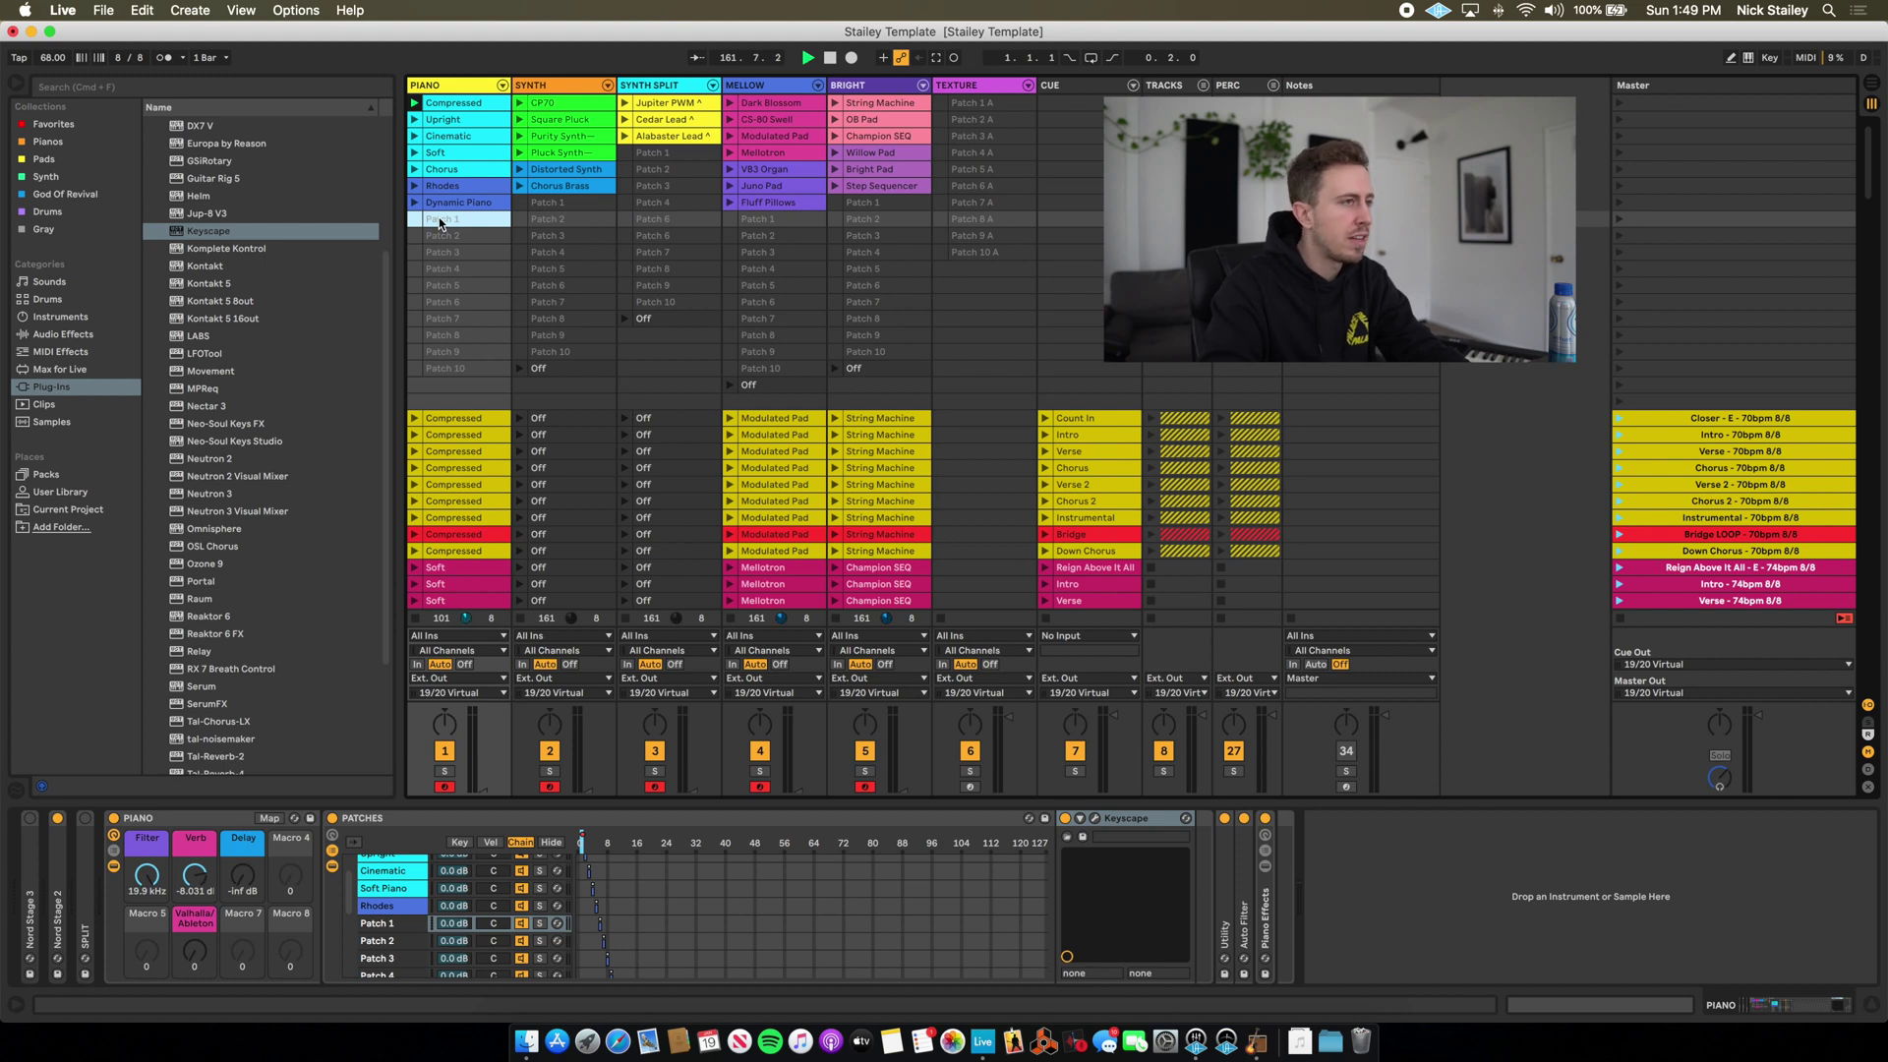
Activate the deactivated Patch 1 clip on the PIANO track and launch it.
right_click(440, 223)
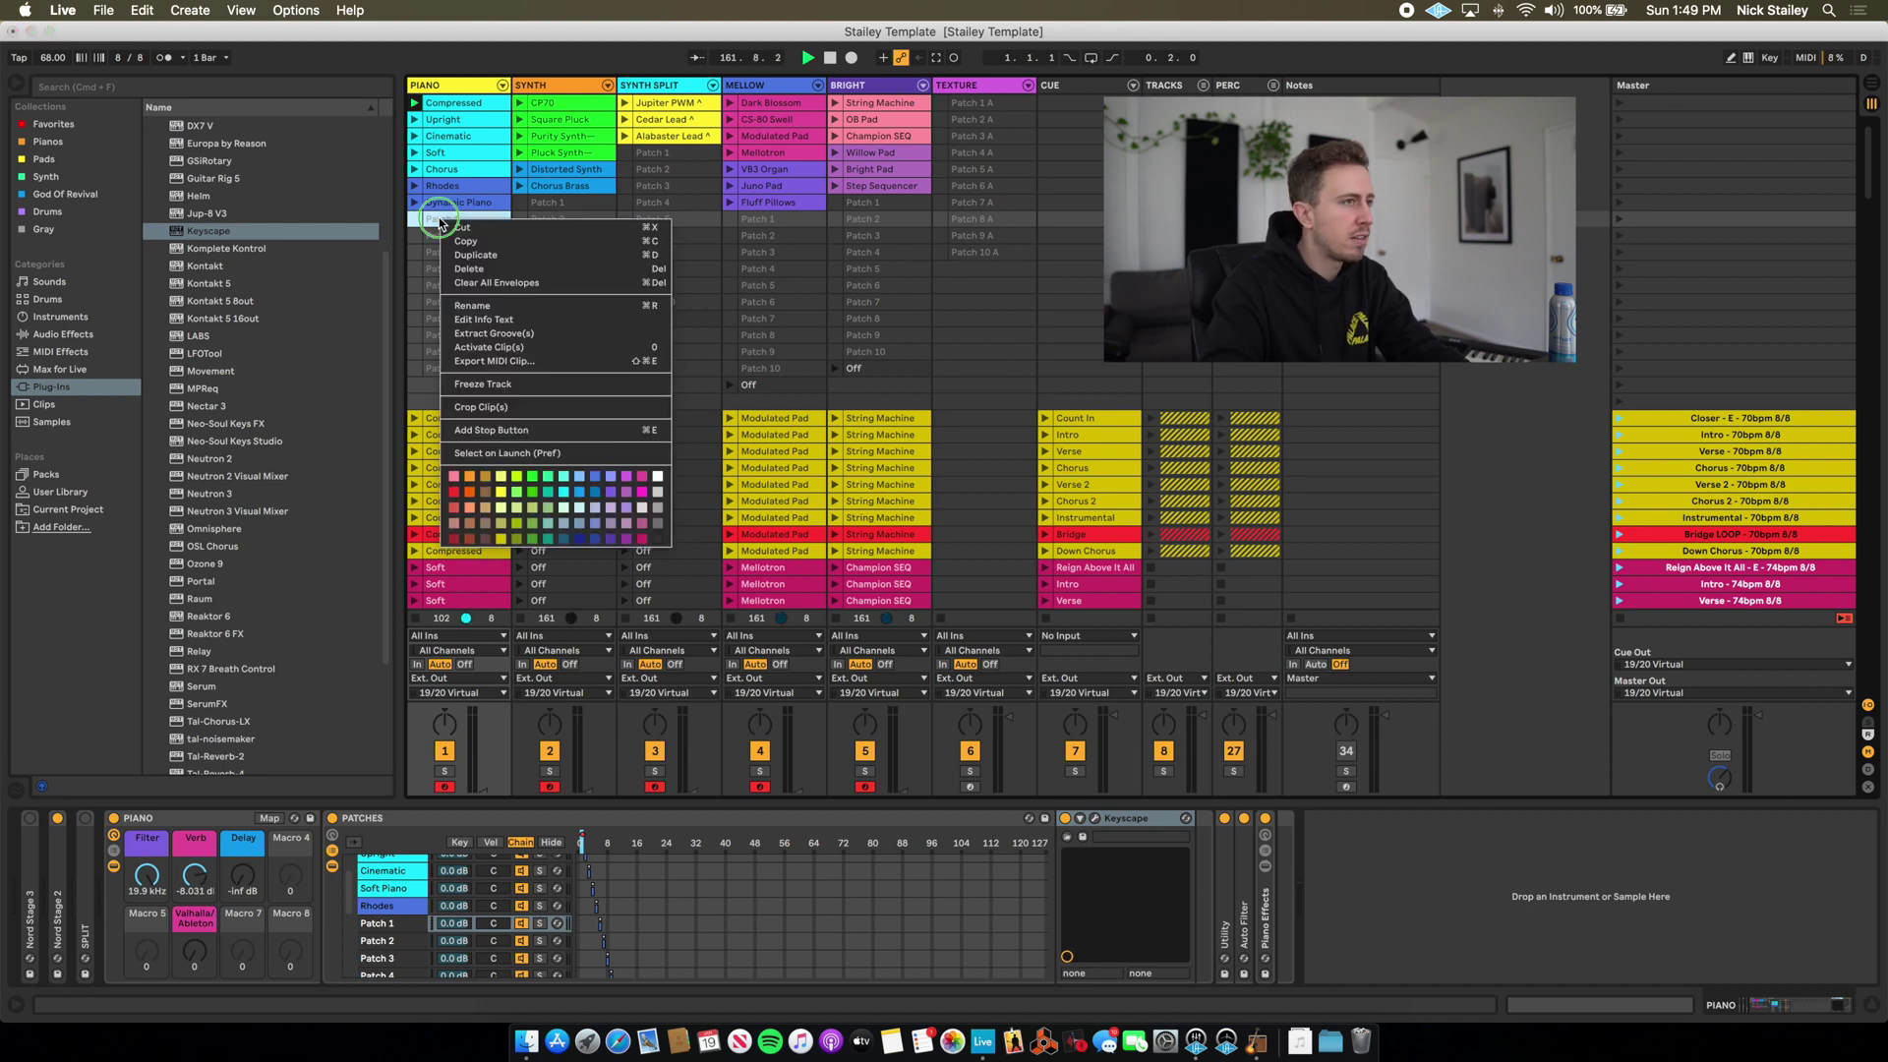
left_click(496, 347)
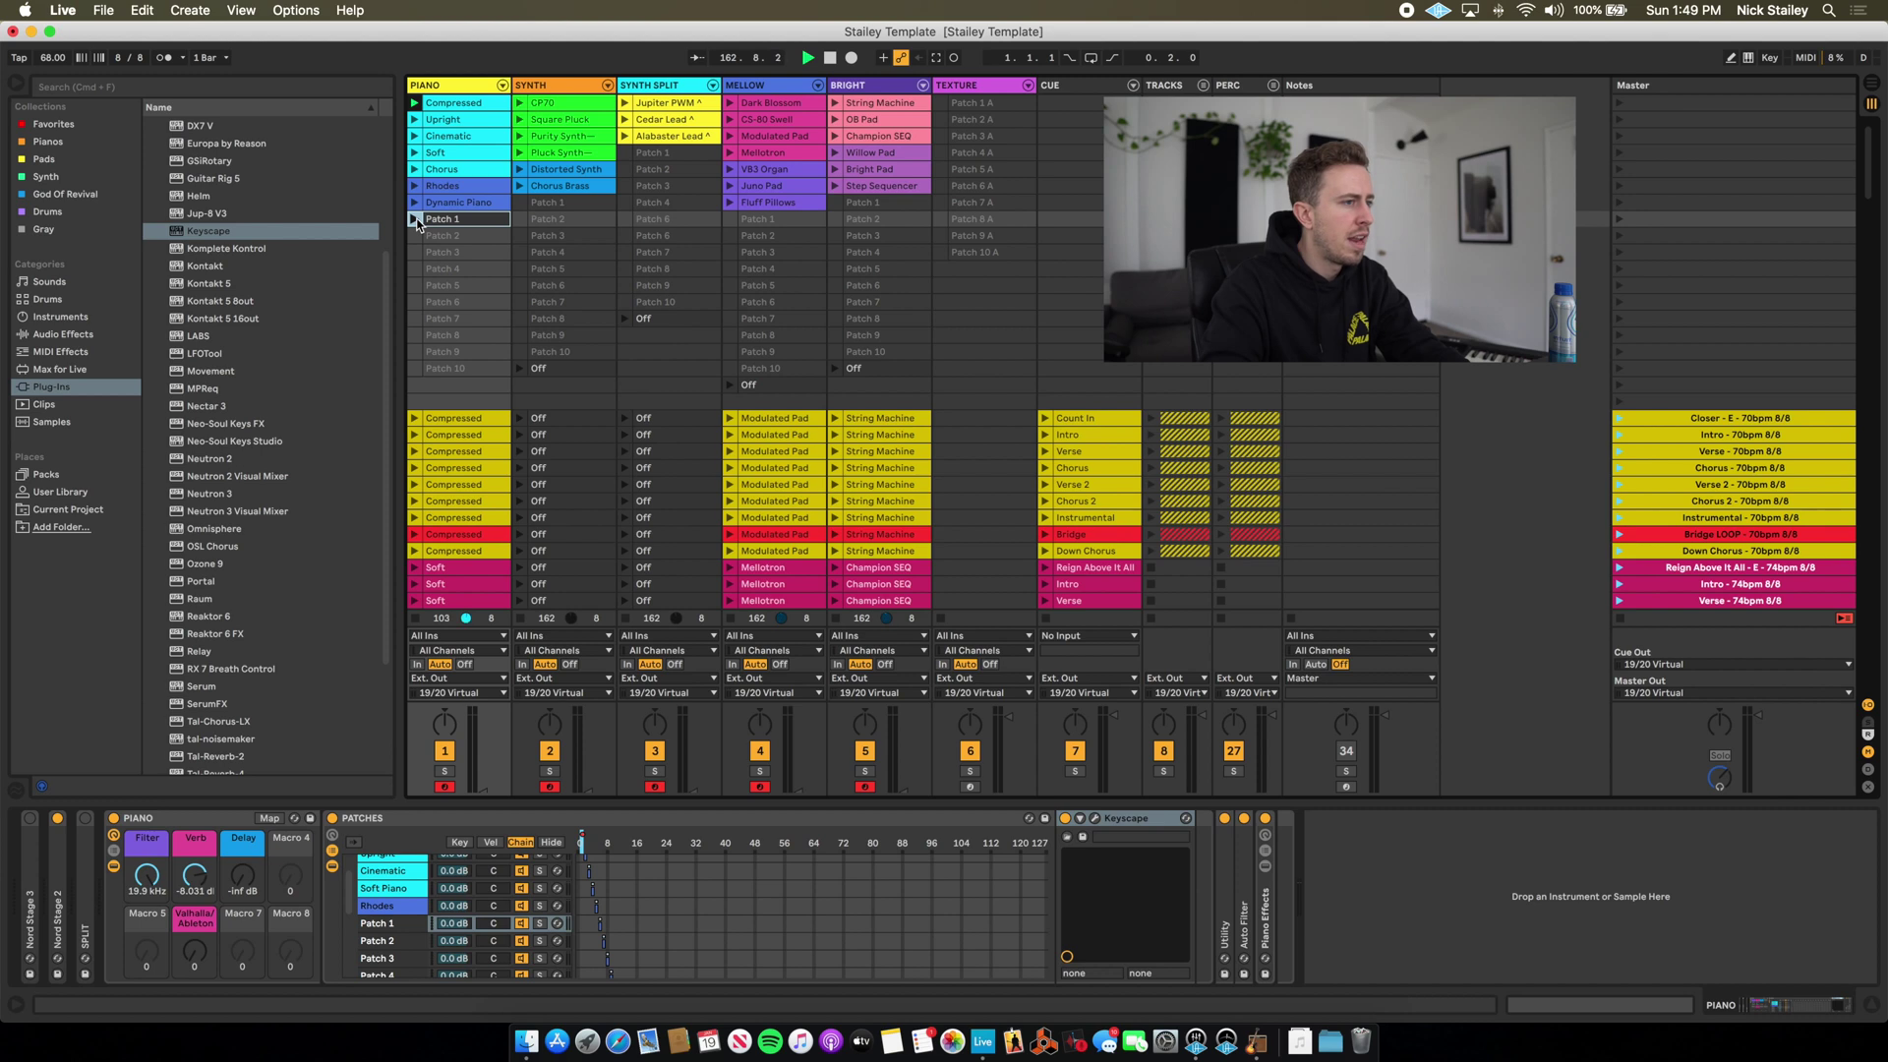
left_click(414, 219)
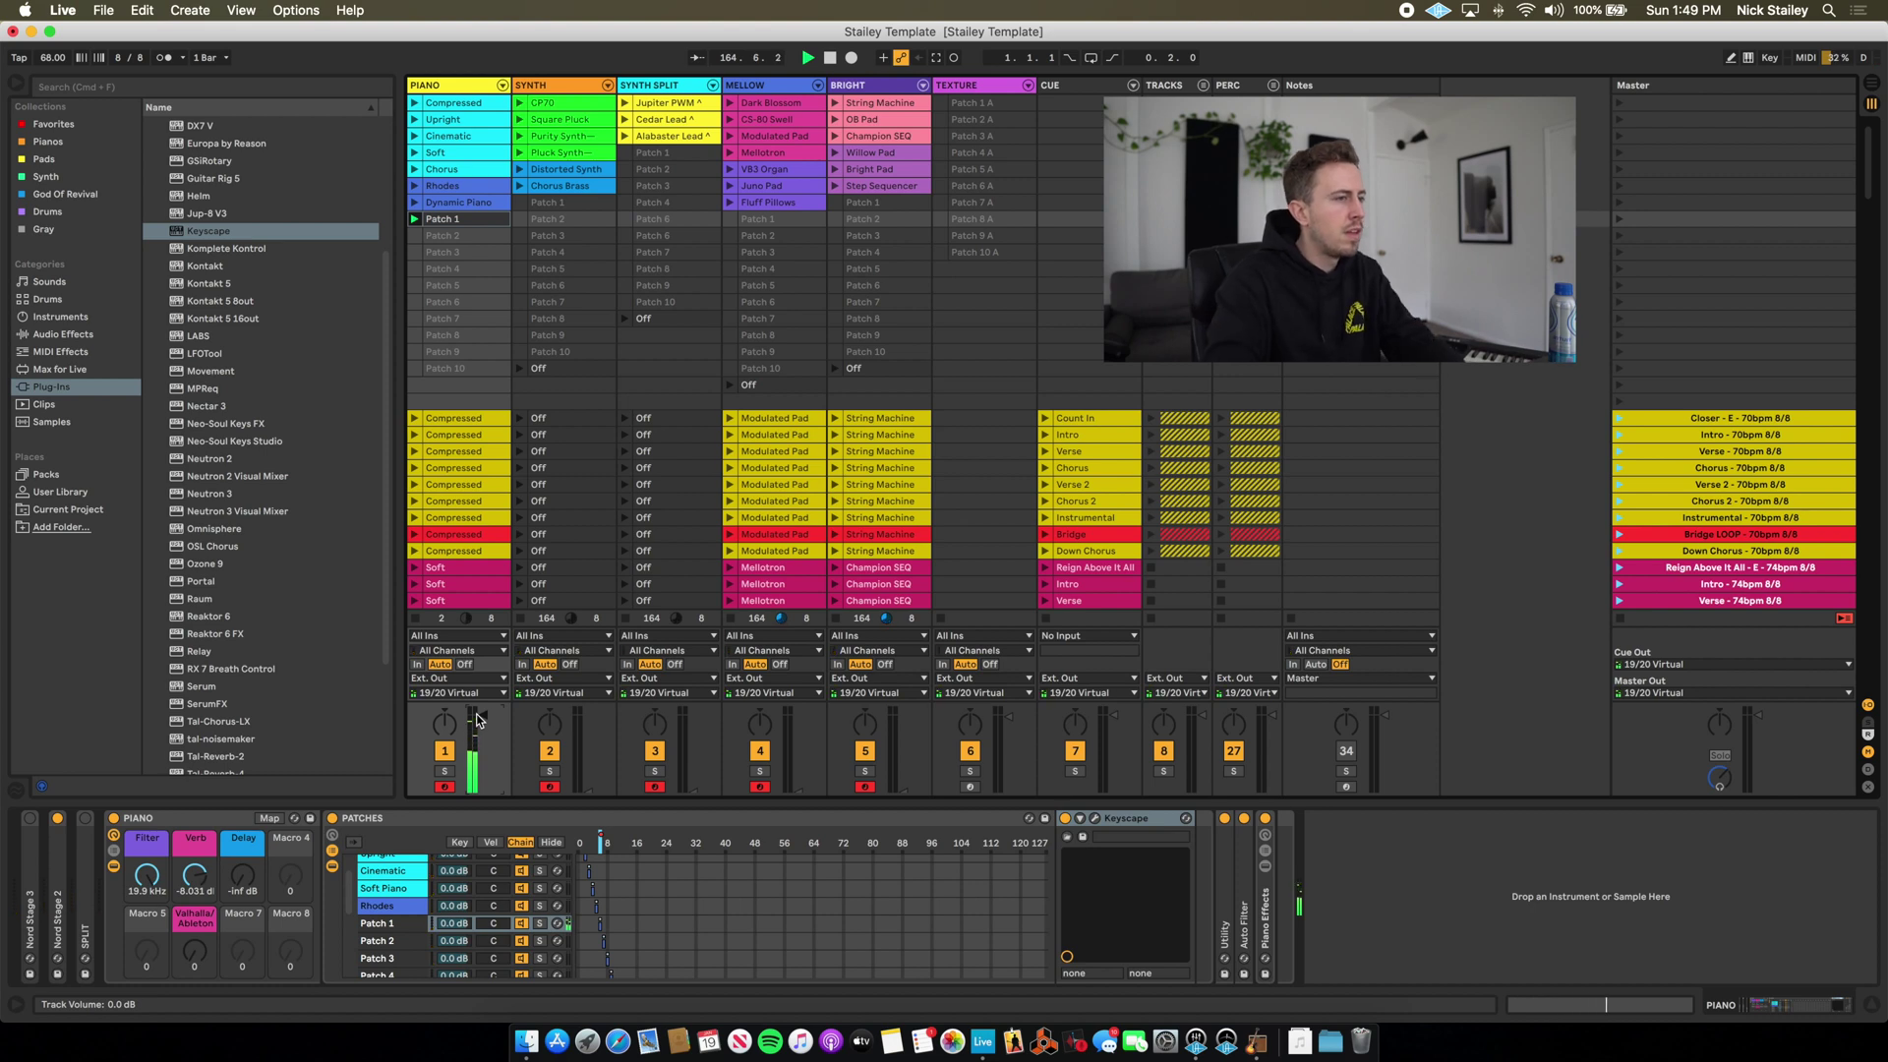
Select the Patch 1 chain and clip, then turn the Verb macro down to -inf dB.
left_click(381, 927)
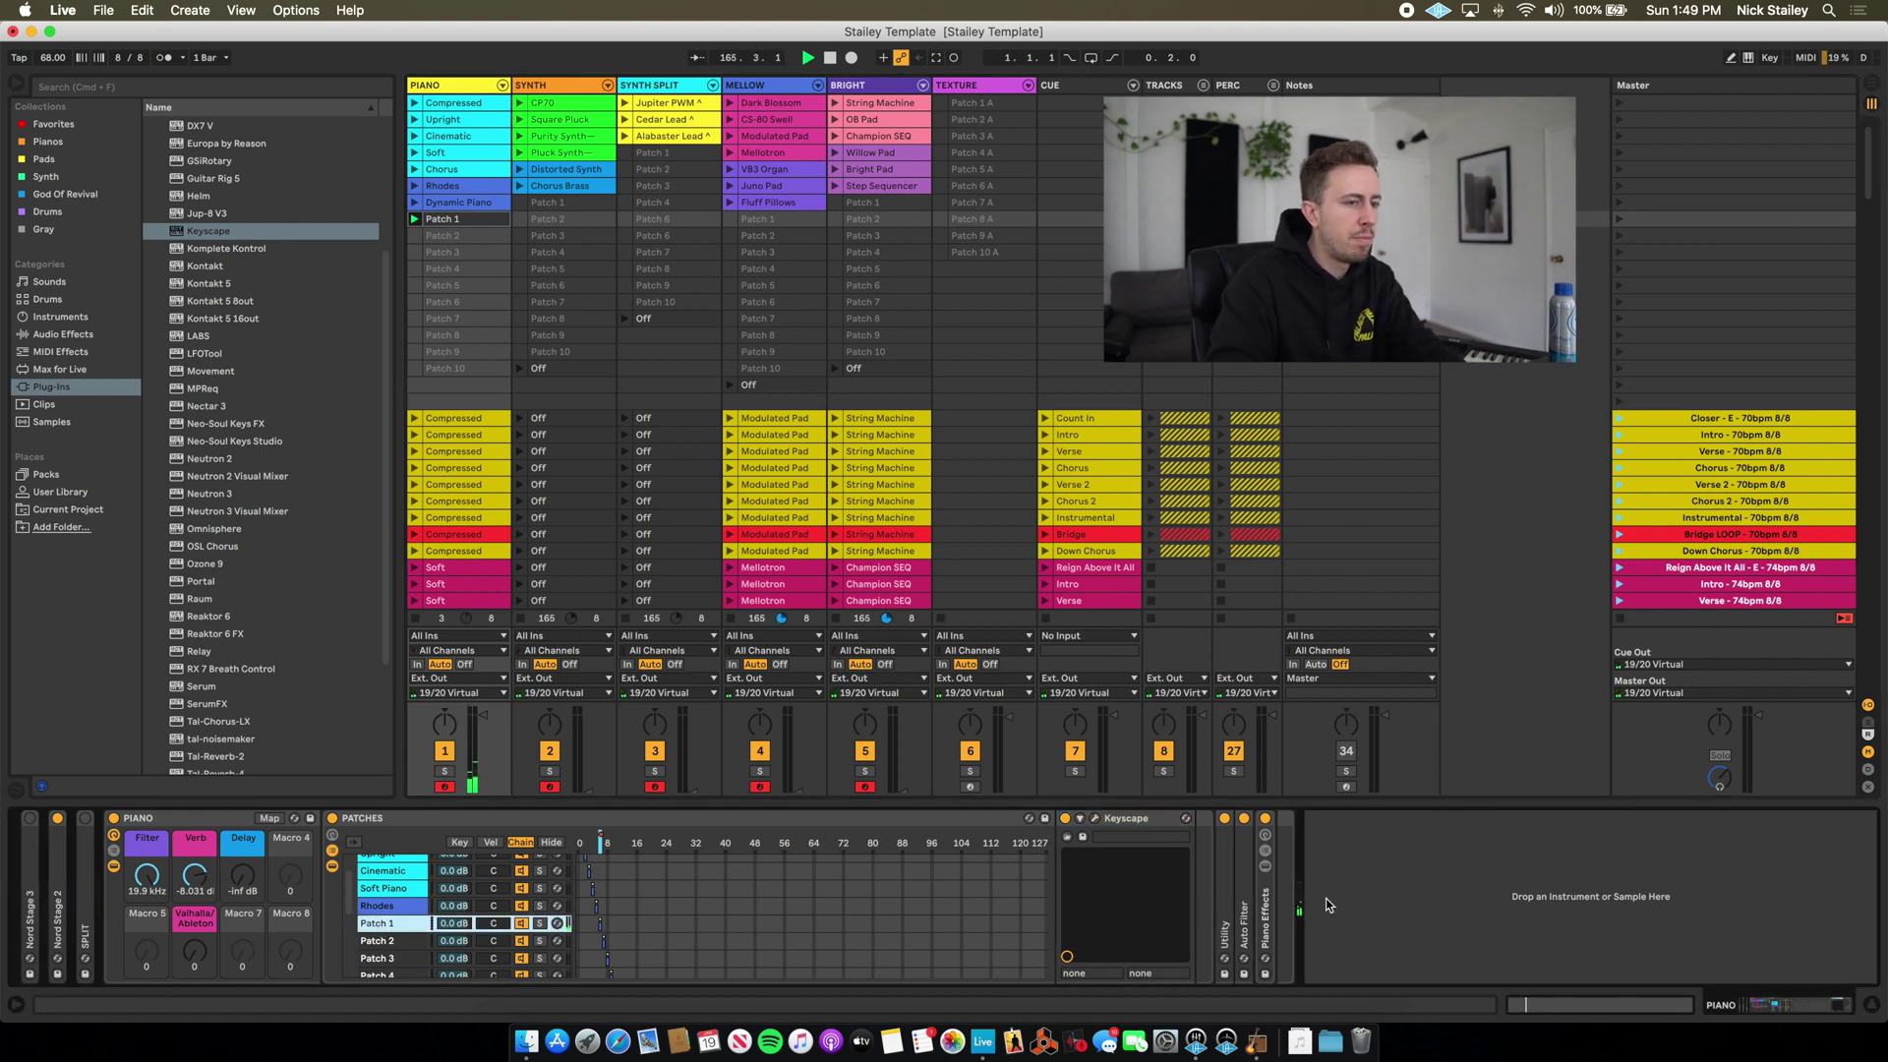
left_click(449, 218)
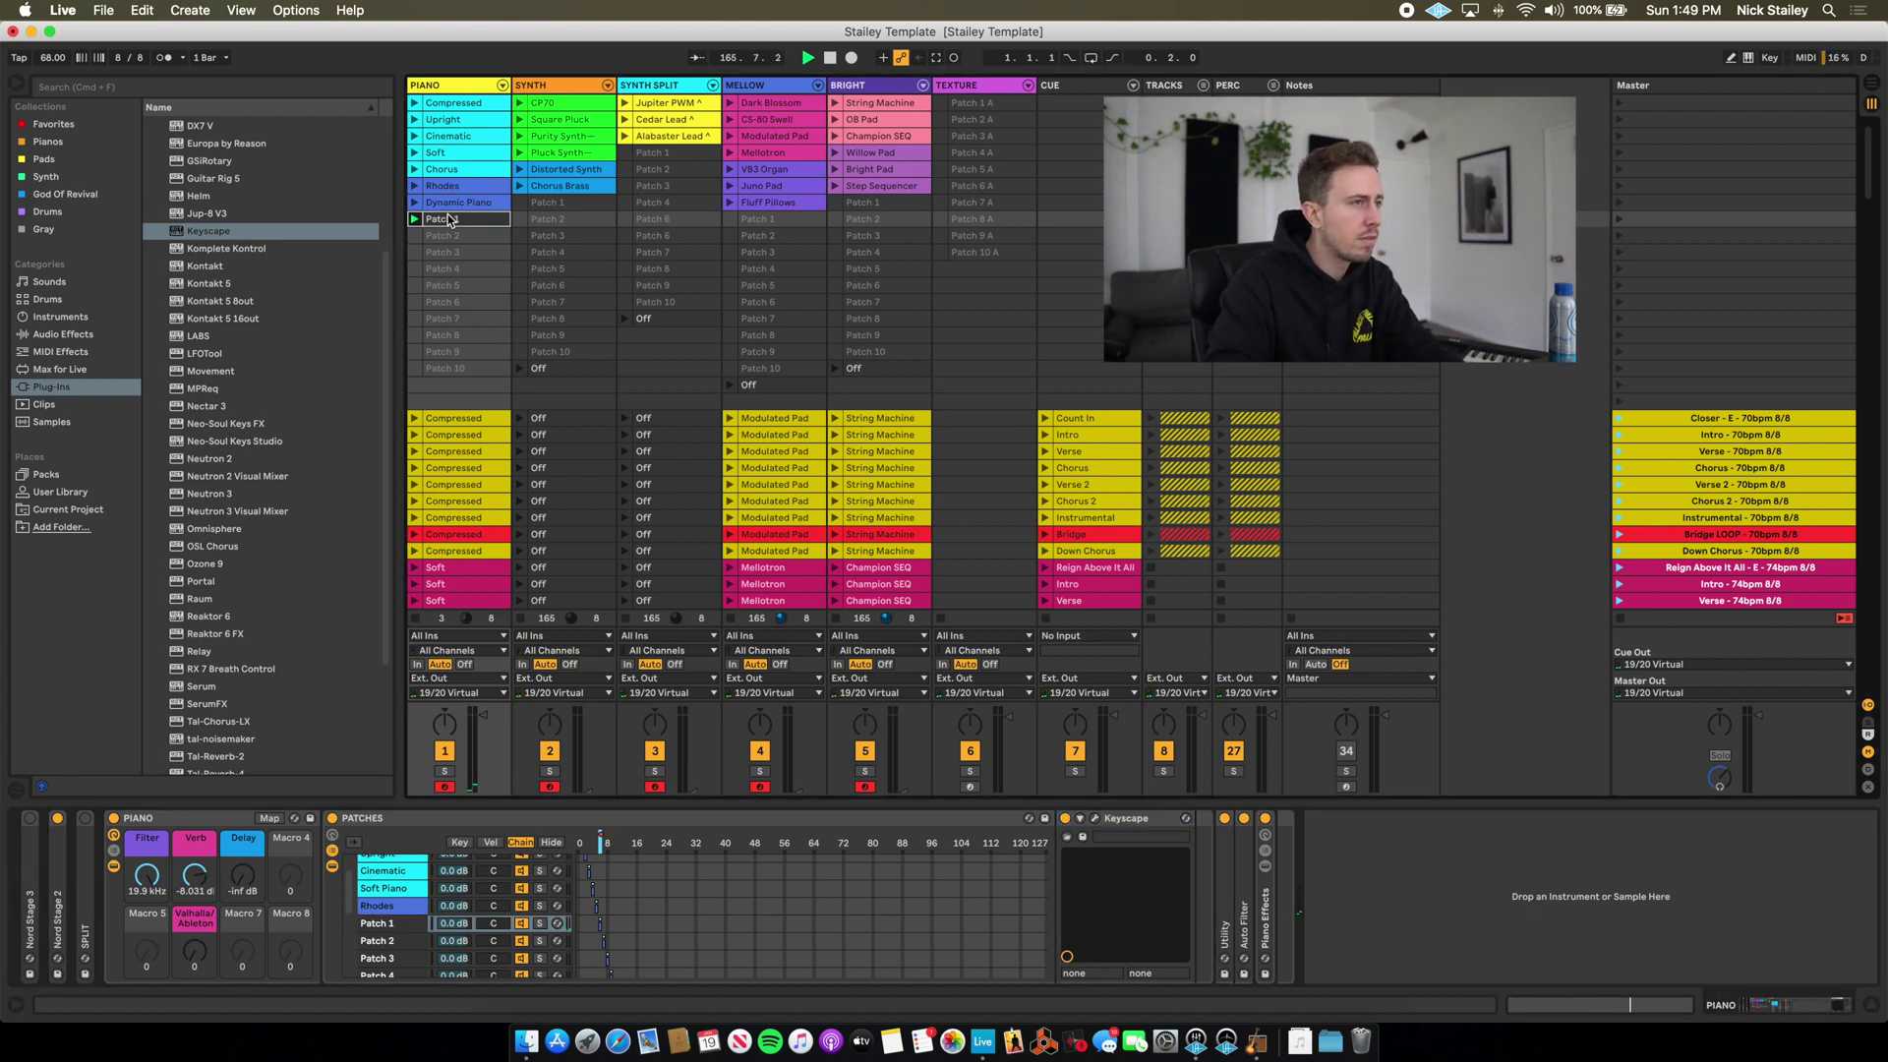
left_click_drag(194, 873, 187, 891)
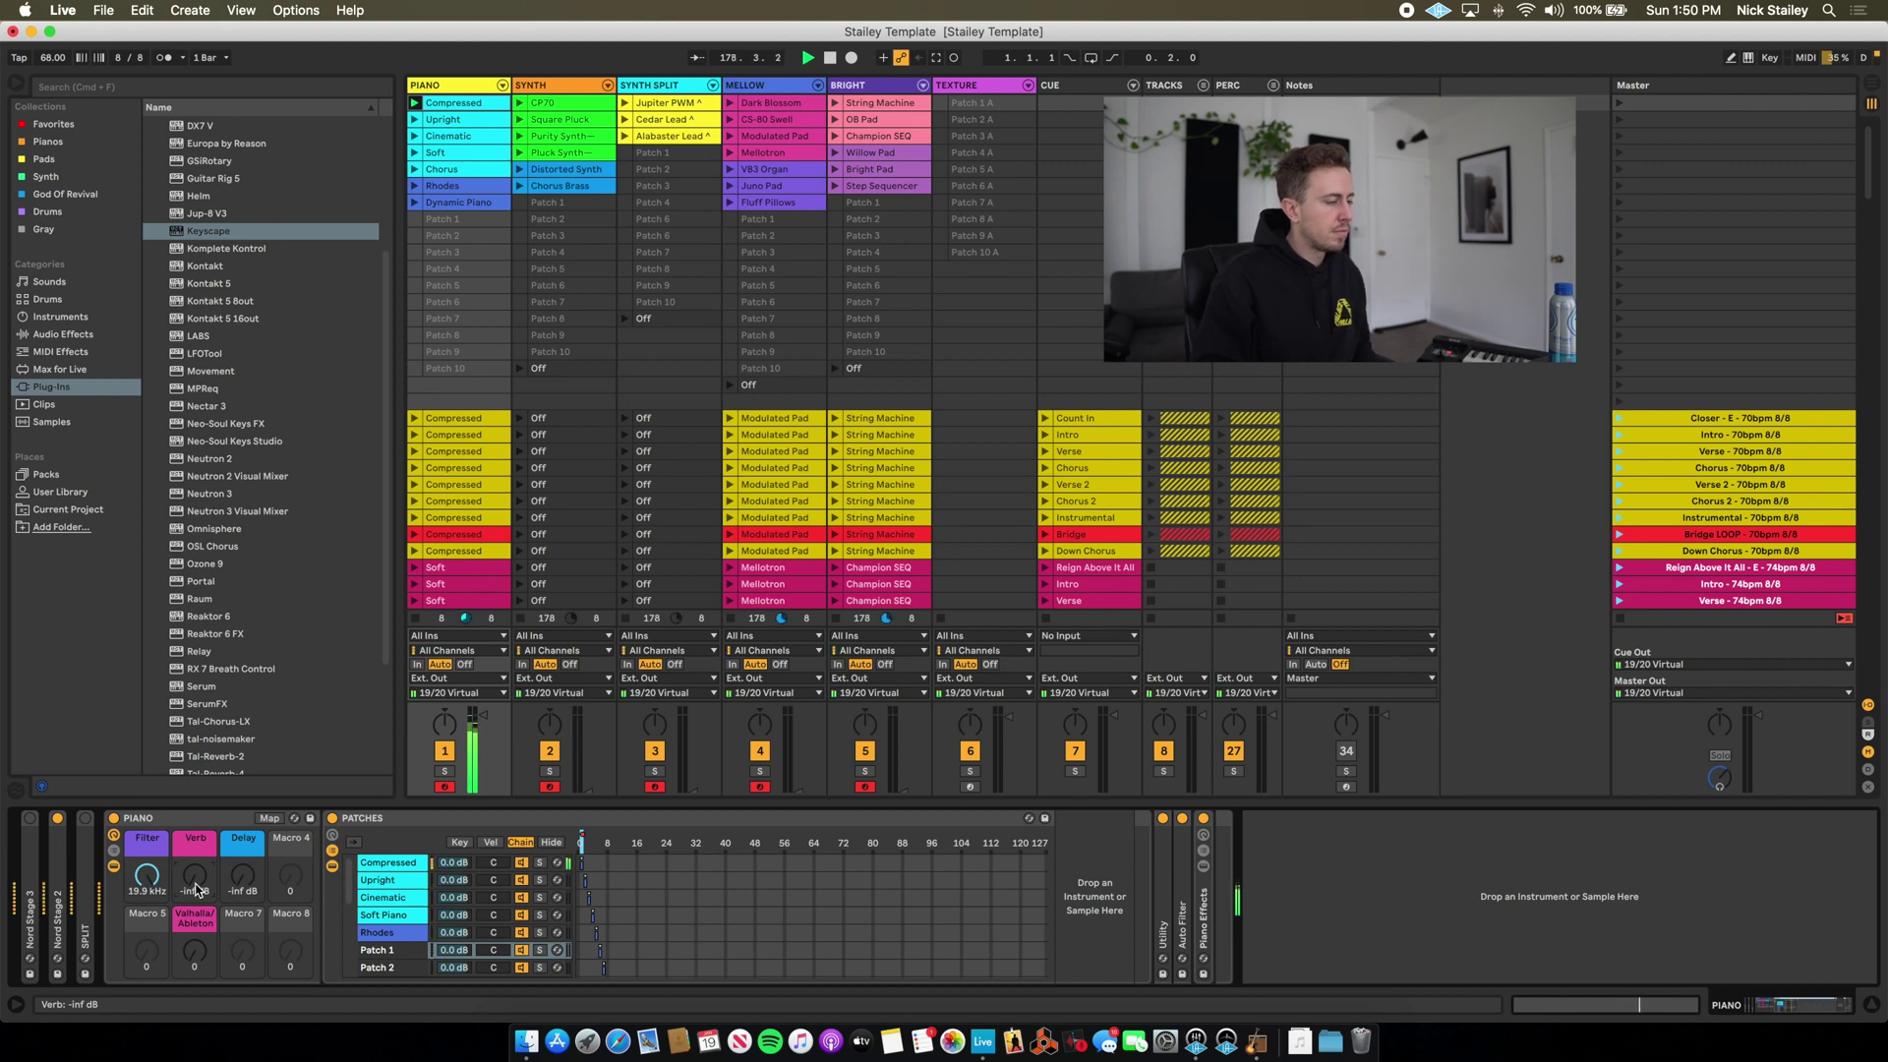
Set the Verb macro to about -61.6 dB, open Filter to 19.9 kHz, and turn Delay to -inf dB.
left_click_drag(196, 889, 191, 889)
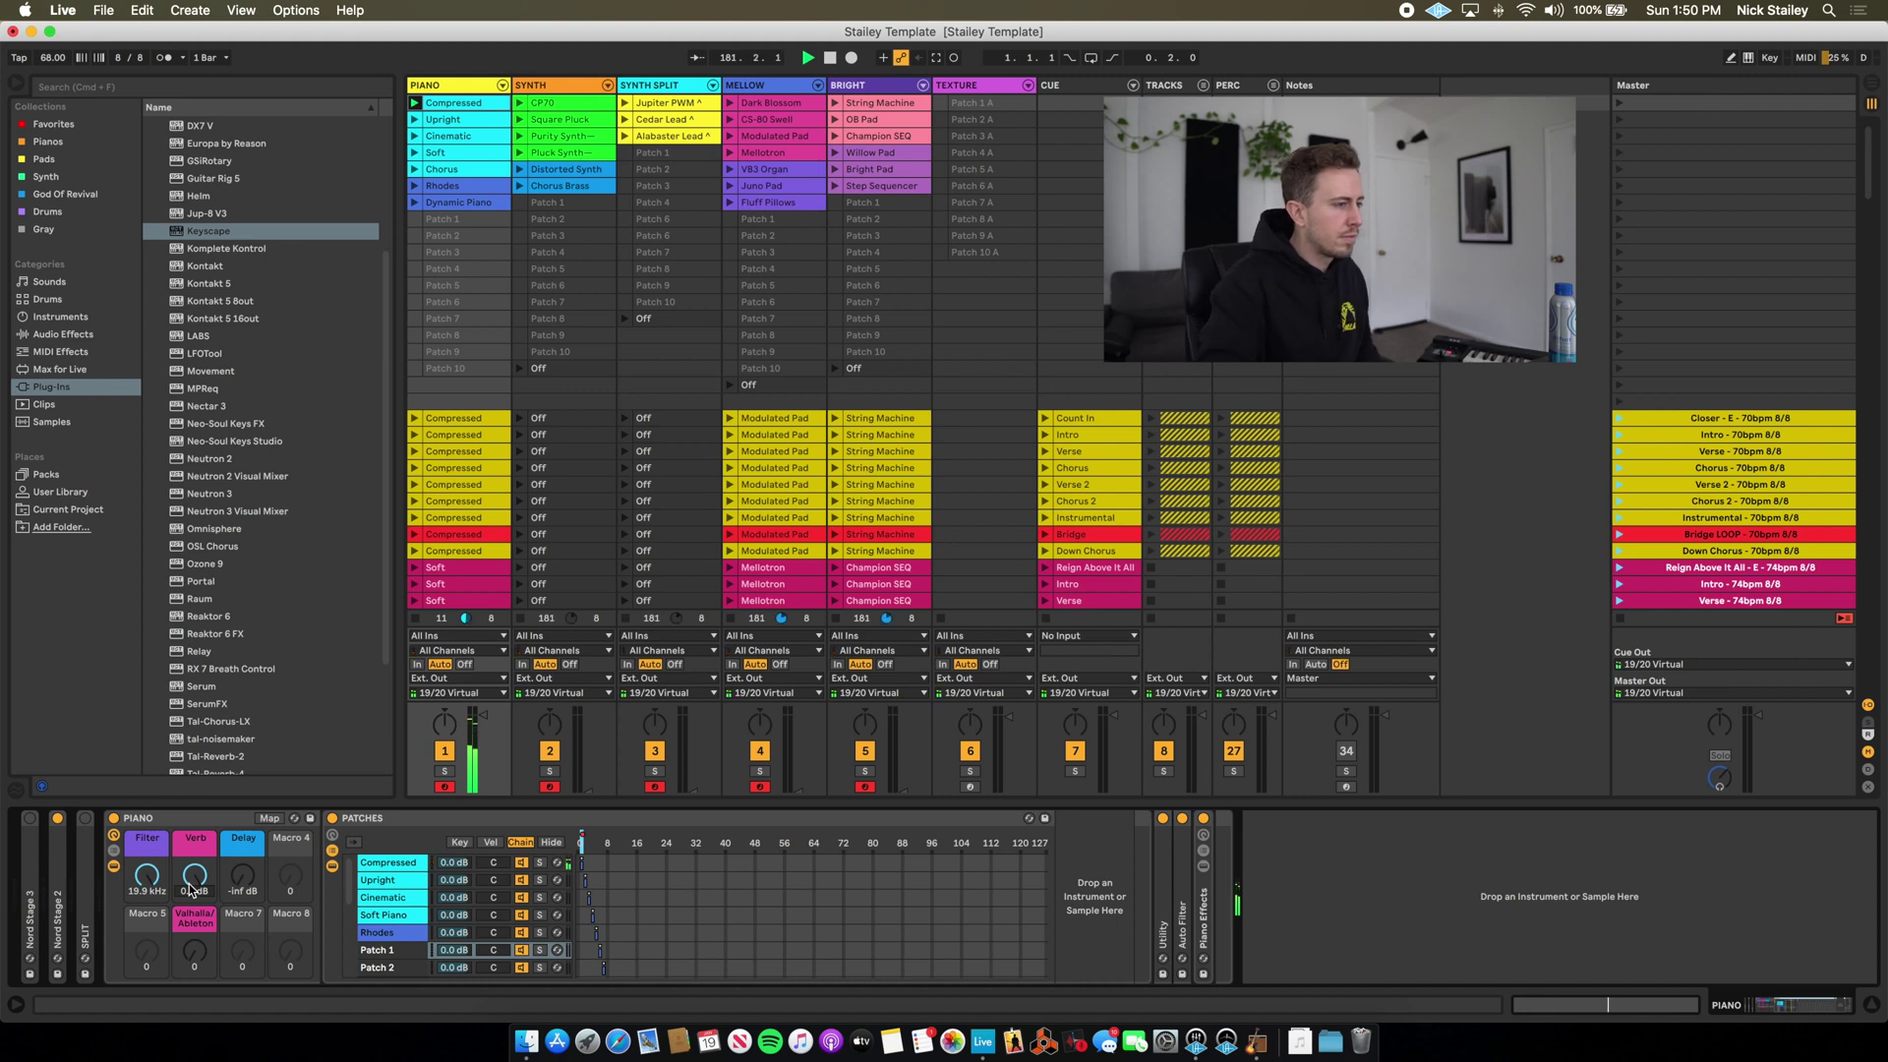
left_click_drag(191, 889, 146, 890)
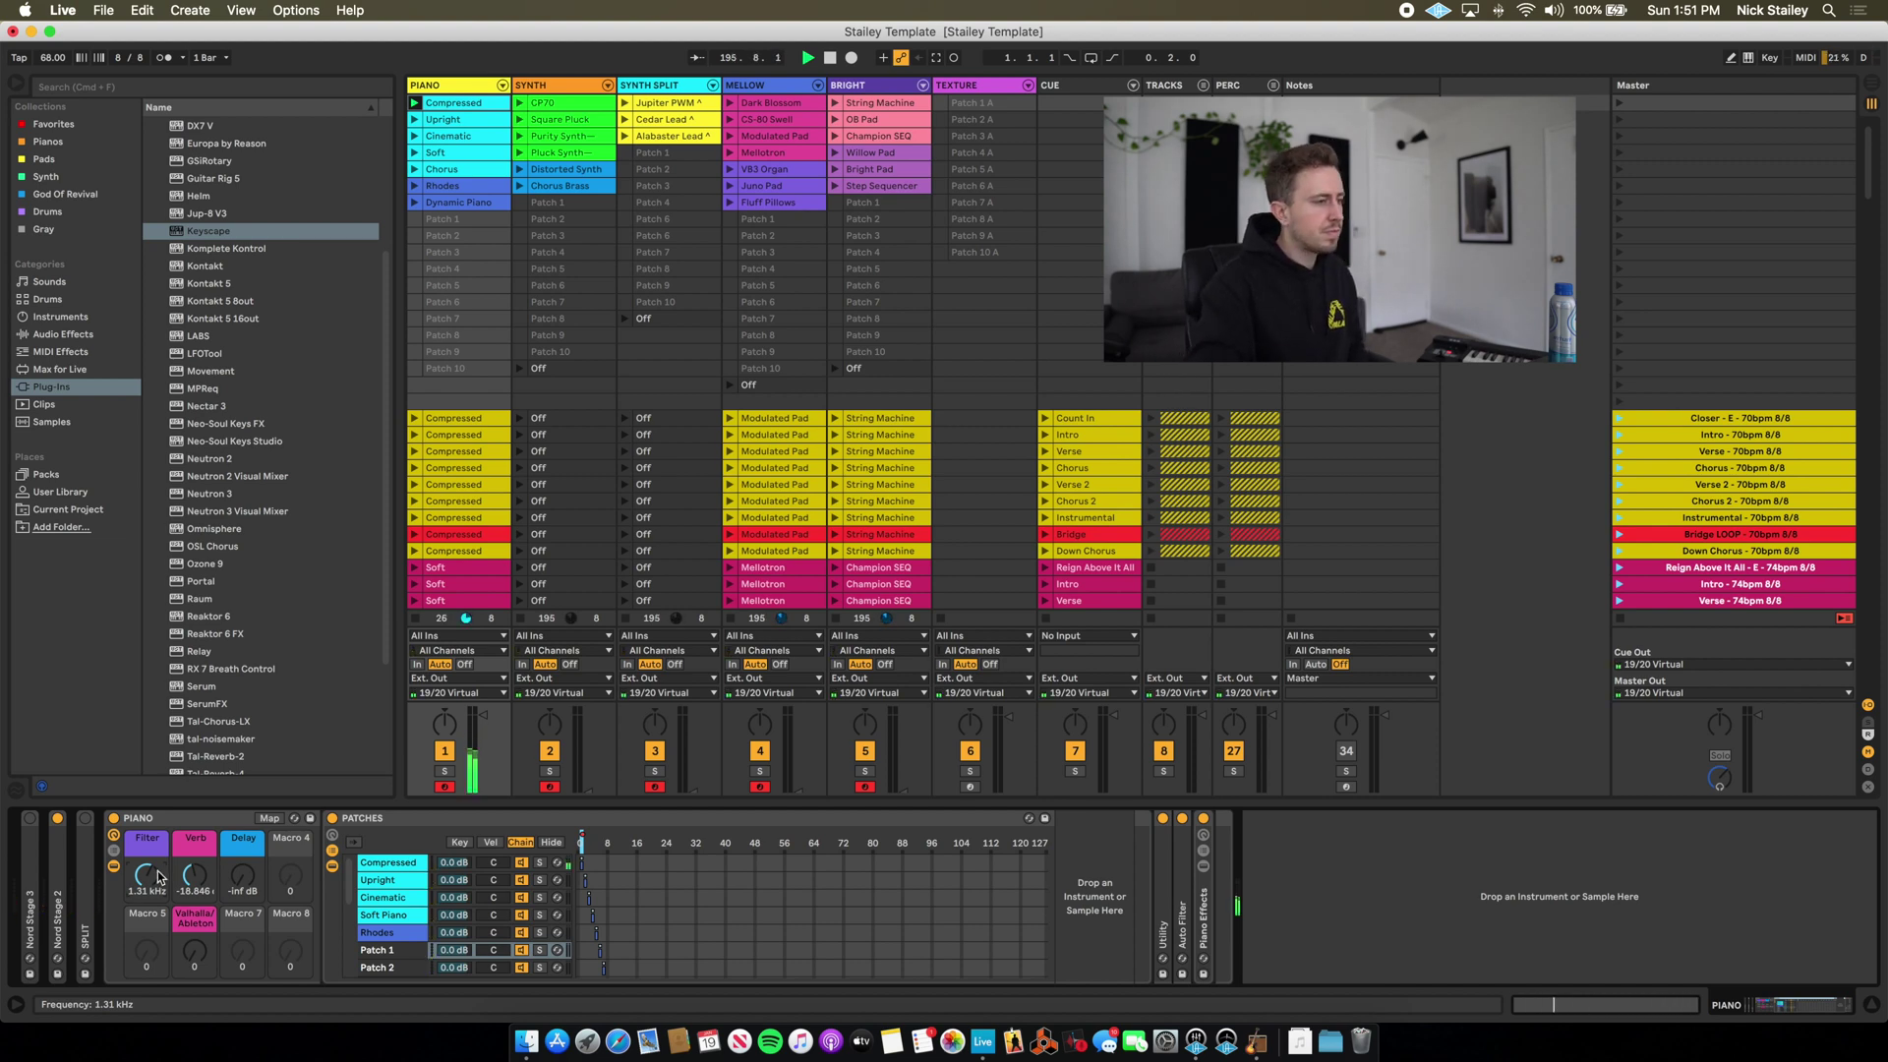
left_click_drag(167, 878, 242, 824)
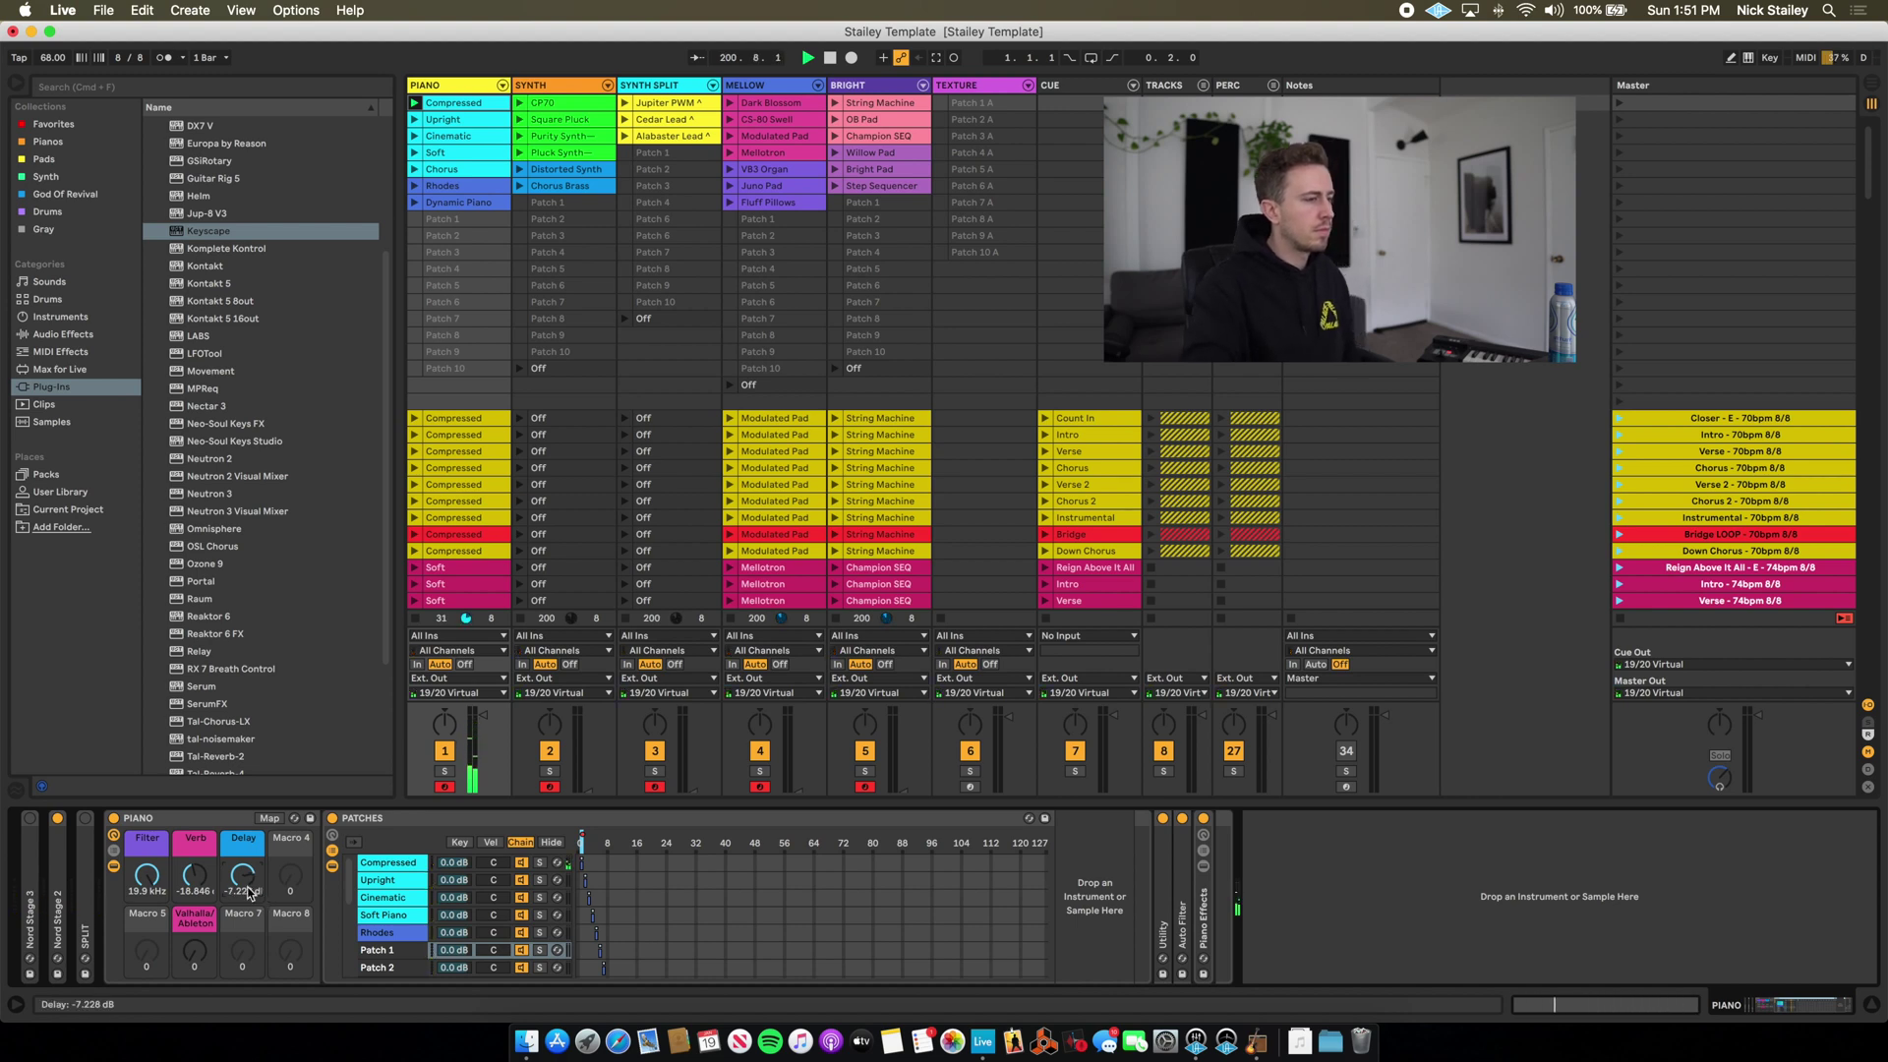
left_click_drag(248, 890, 248, 944)
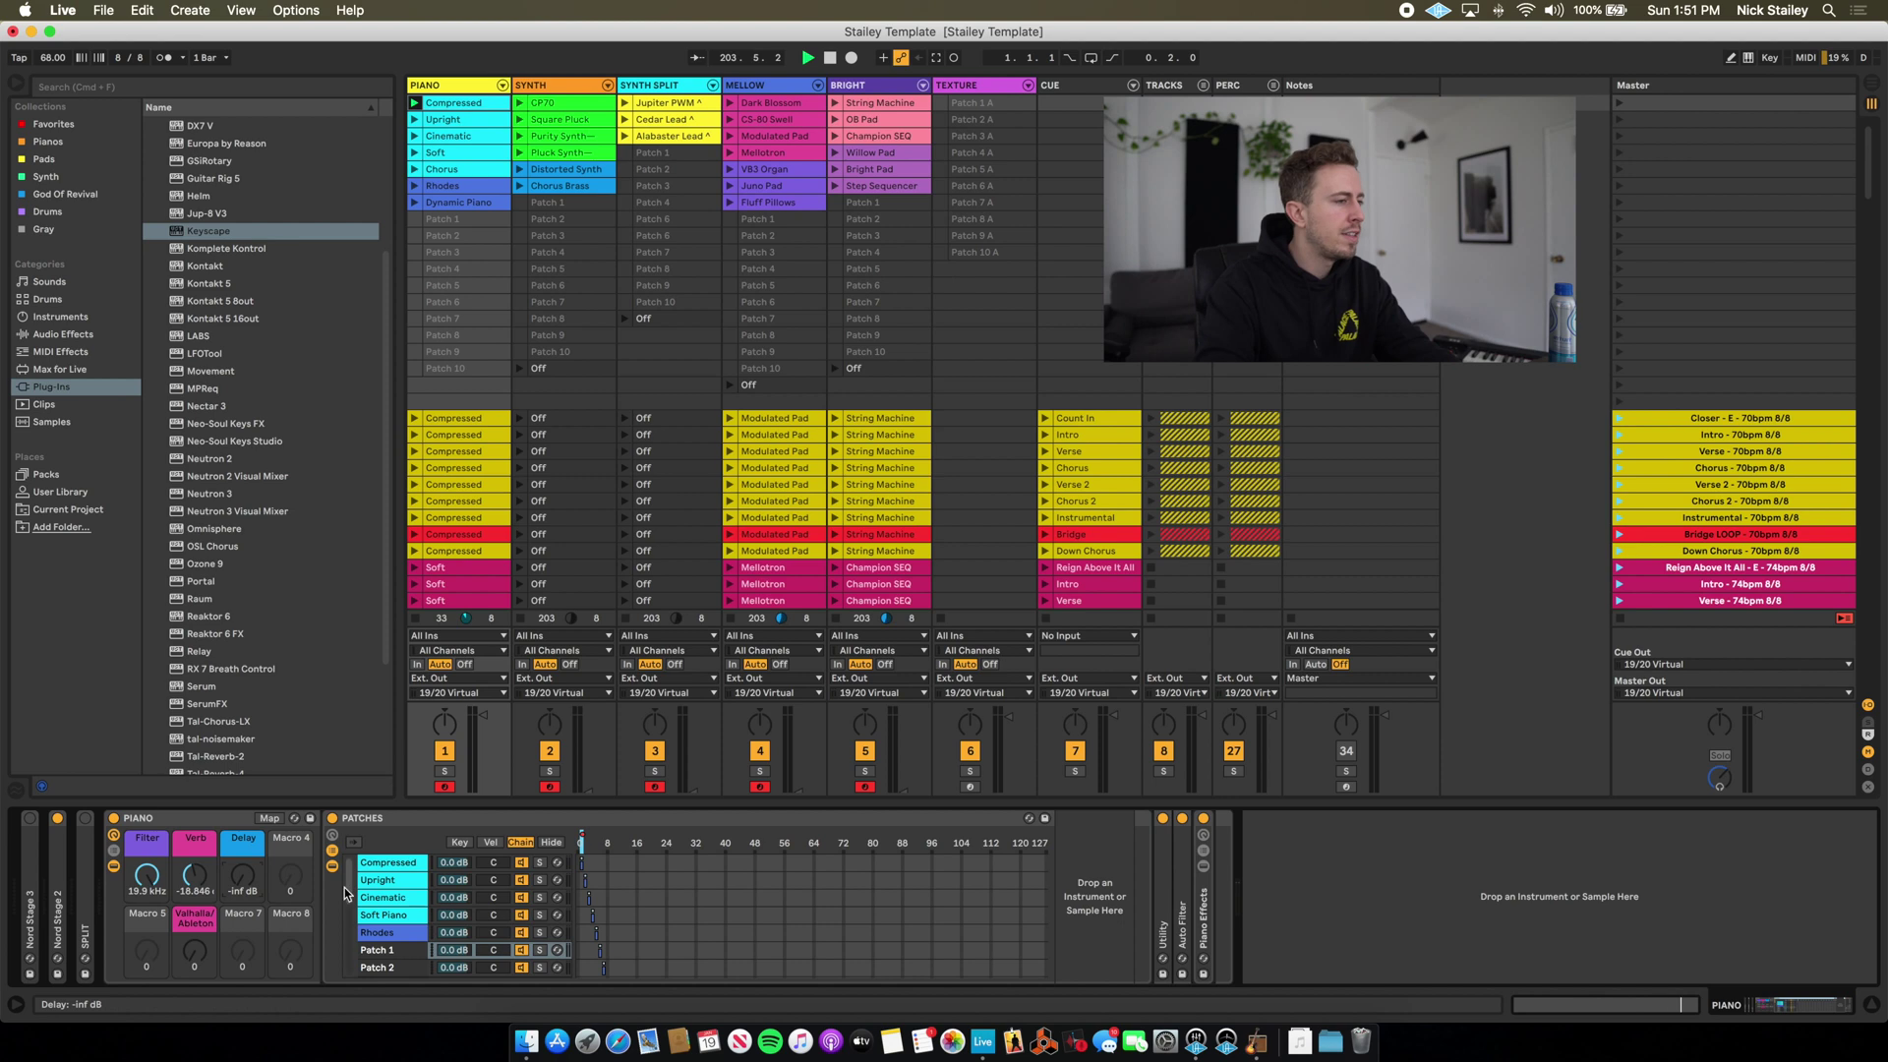
double_click(1203, 905)
Inspect the Verb and Delay chains of the Piano Effects rack, then fold it back up.
scroll(1401, 919, "right", 5)
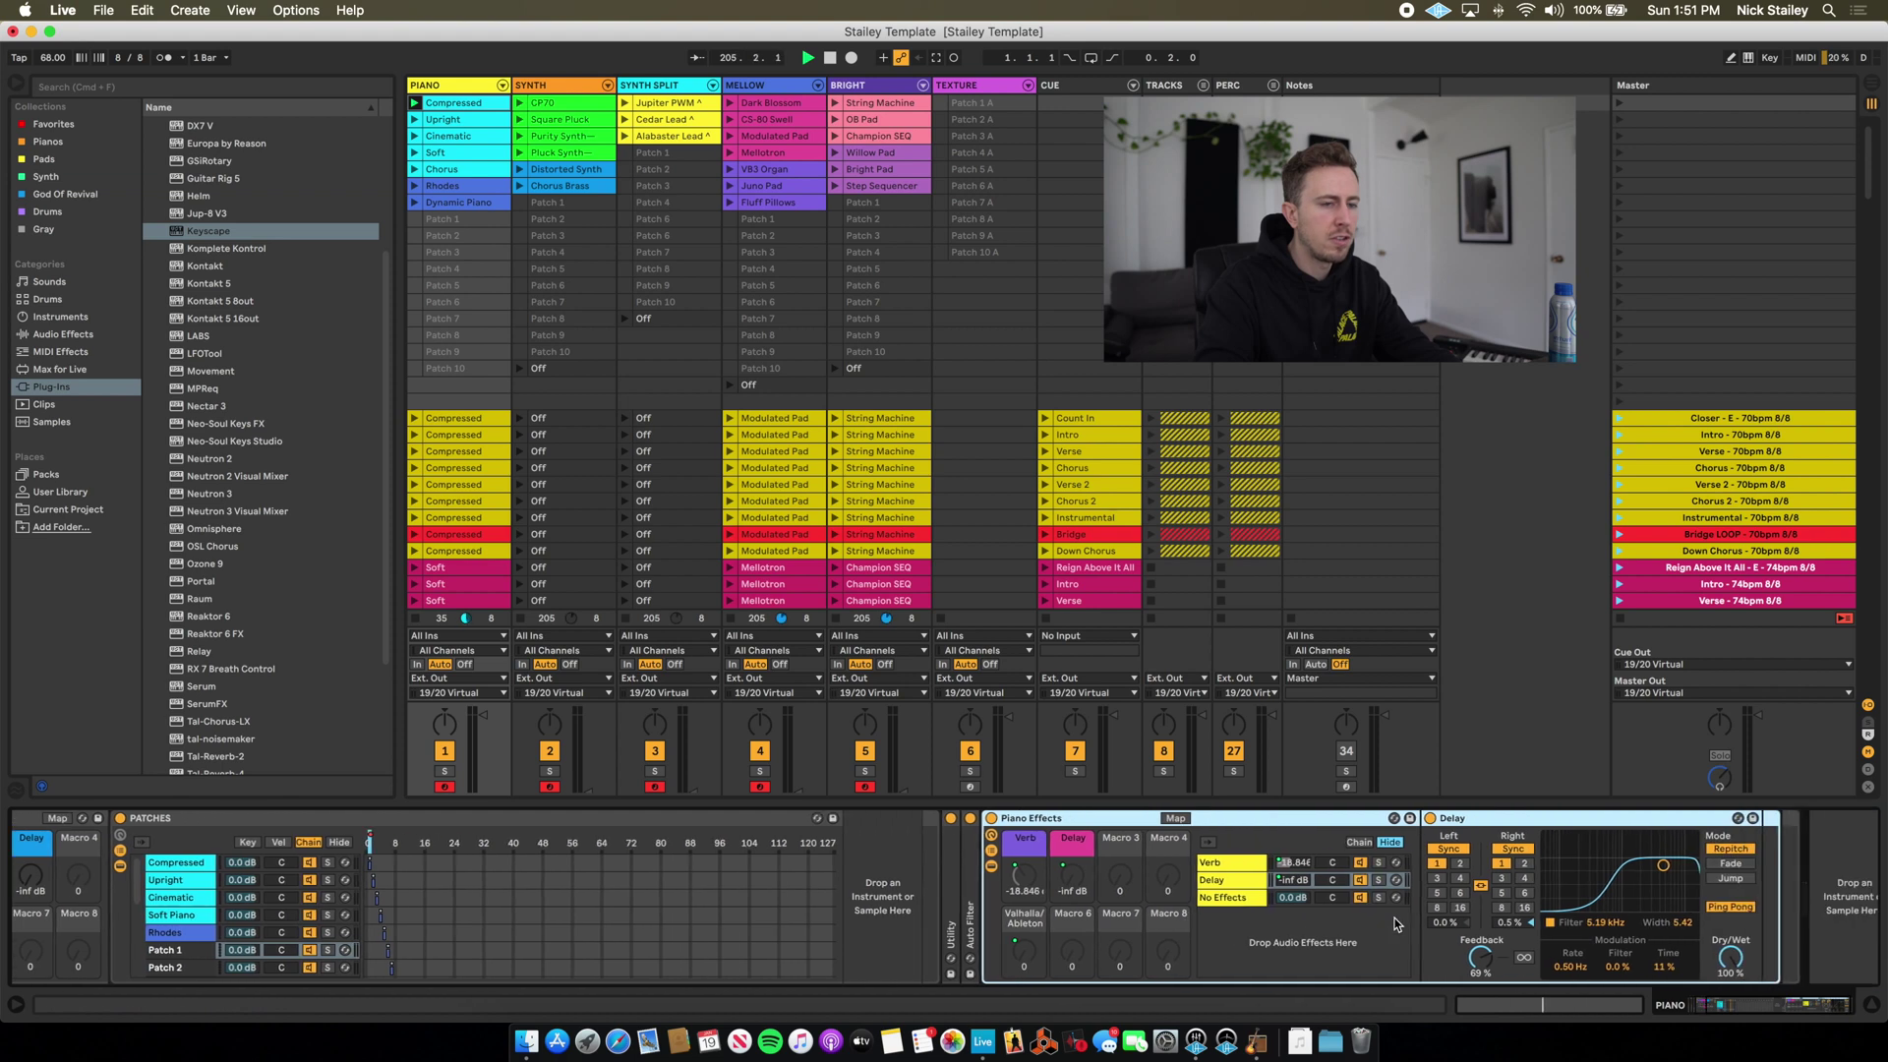
left_click(1220, 865)
left_click(1229, 881)
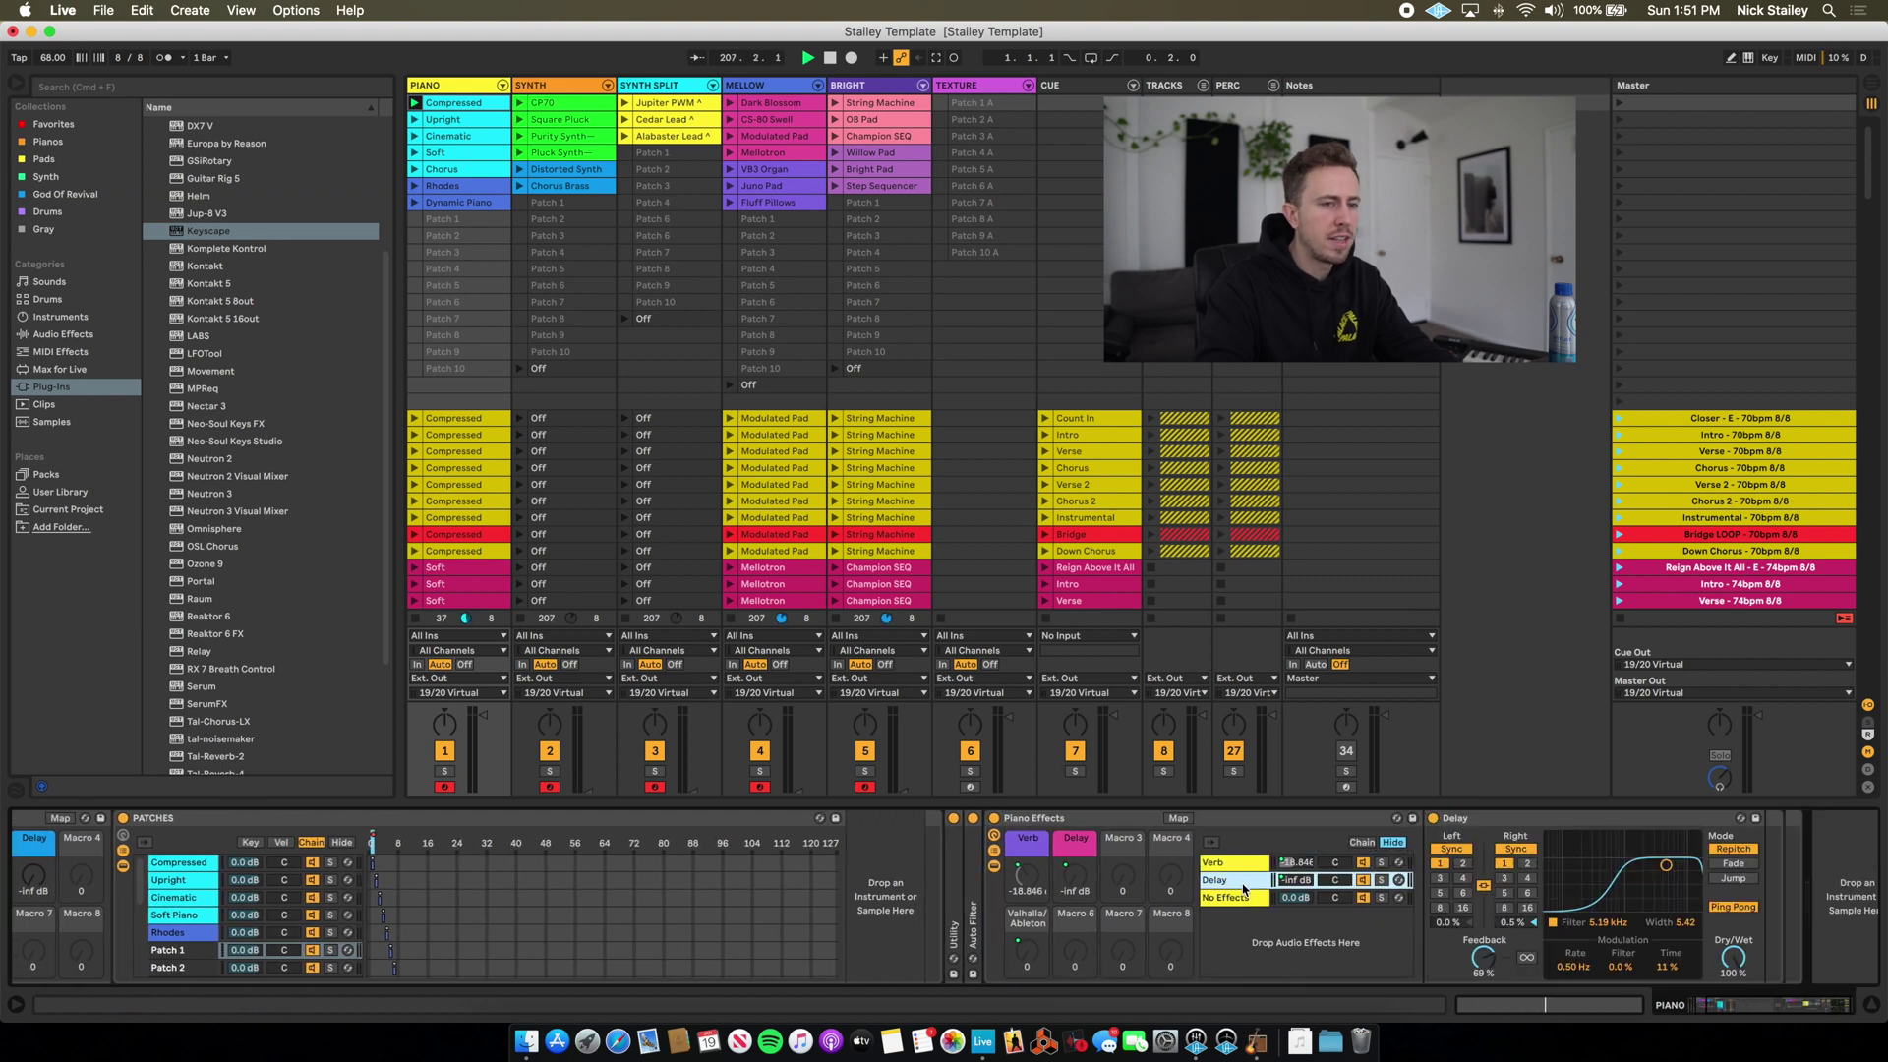
double_click(1089, 824)
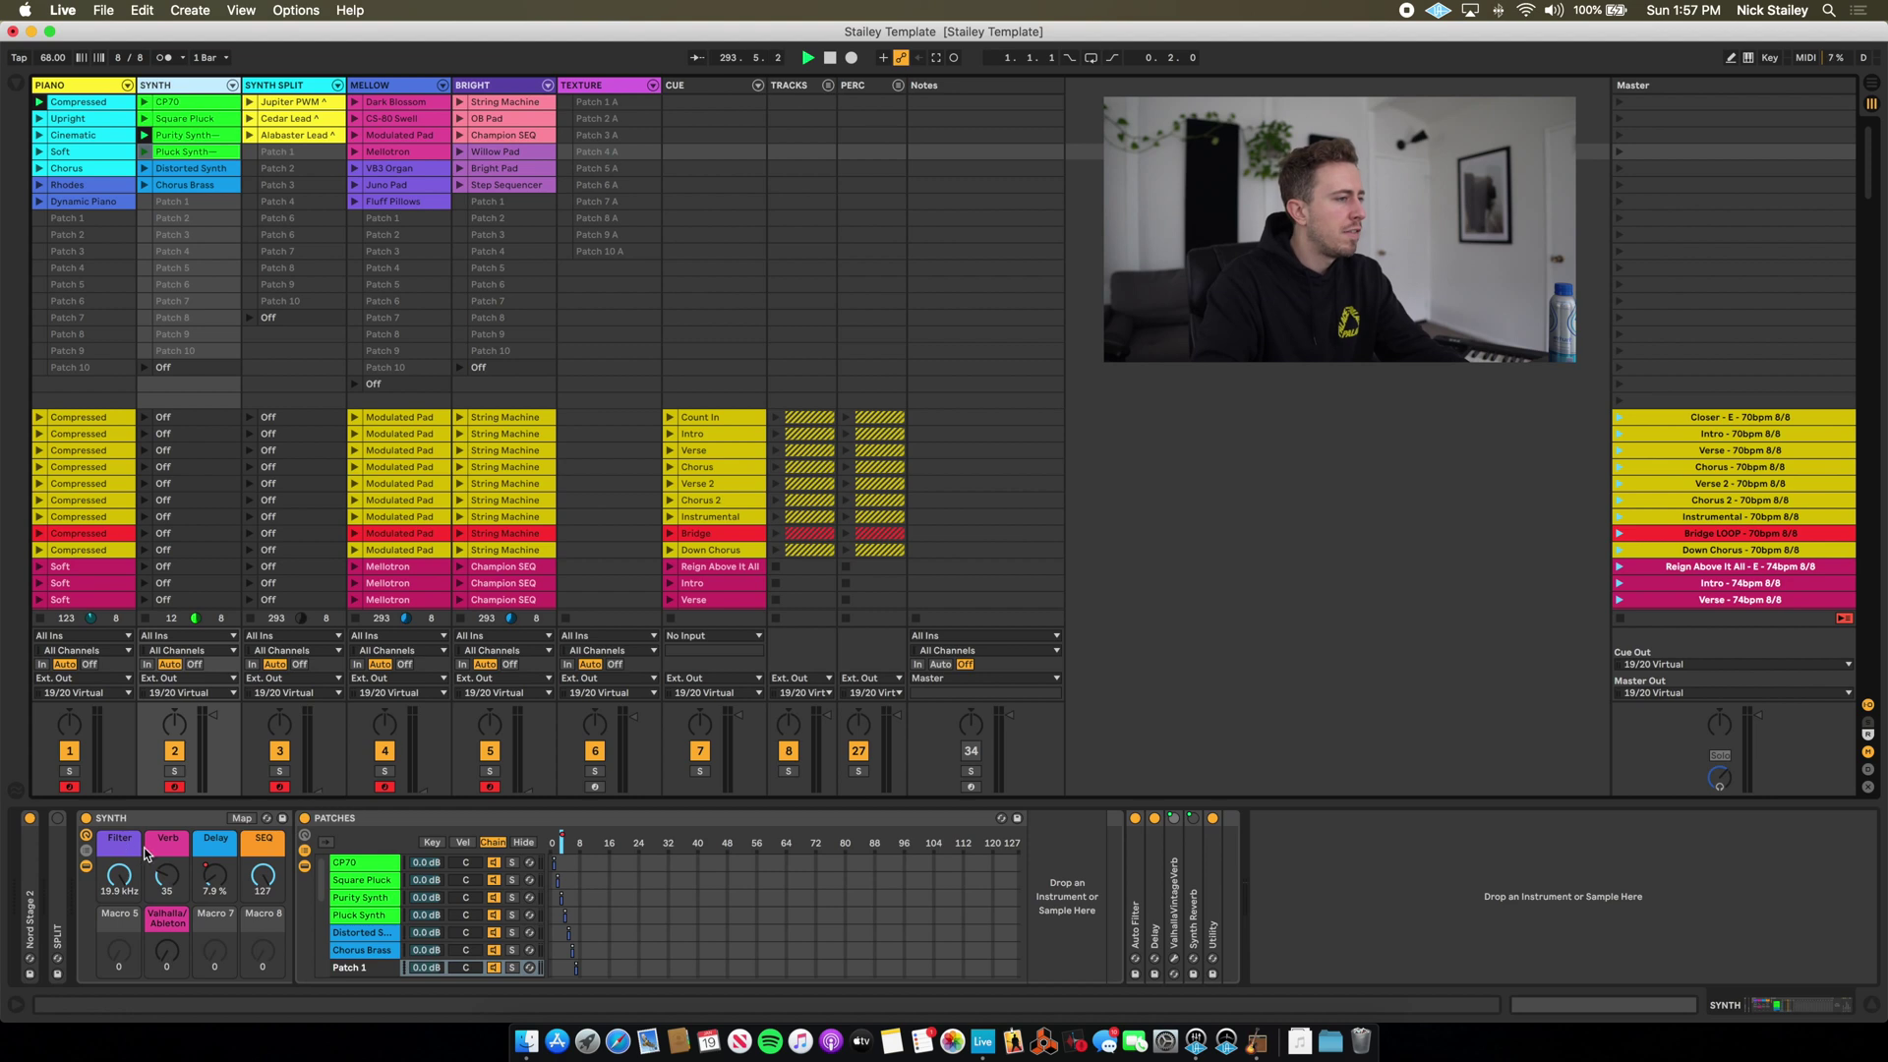
left_click(263, 873)
Set the ARP macro to 0 and audition CP70, Pluck Synth, Distorted Synth and Chorus Brass on SYNTH.
mouse_move(263, 873)
left_mouse_down()
mouse_move(264, 897)
mouse_move(264, 855)
mouse_move(263, 897)
left_mouse_up()
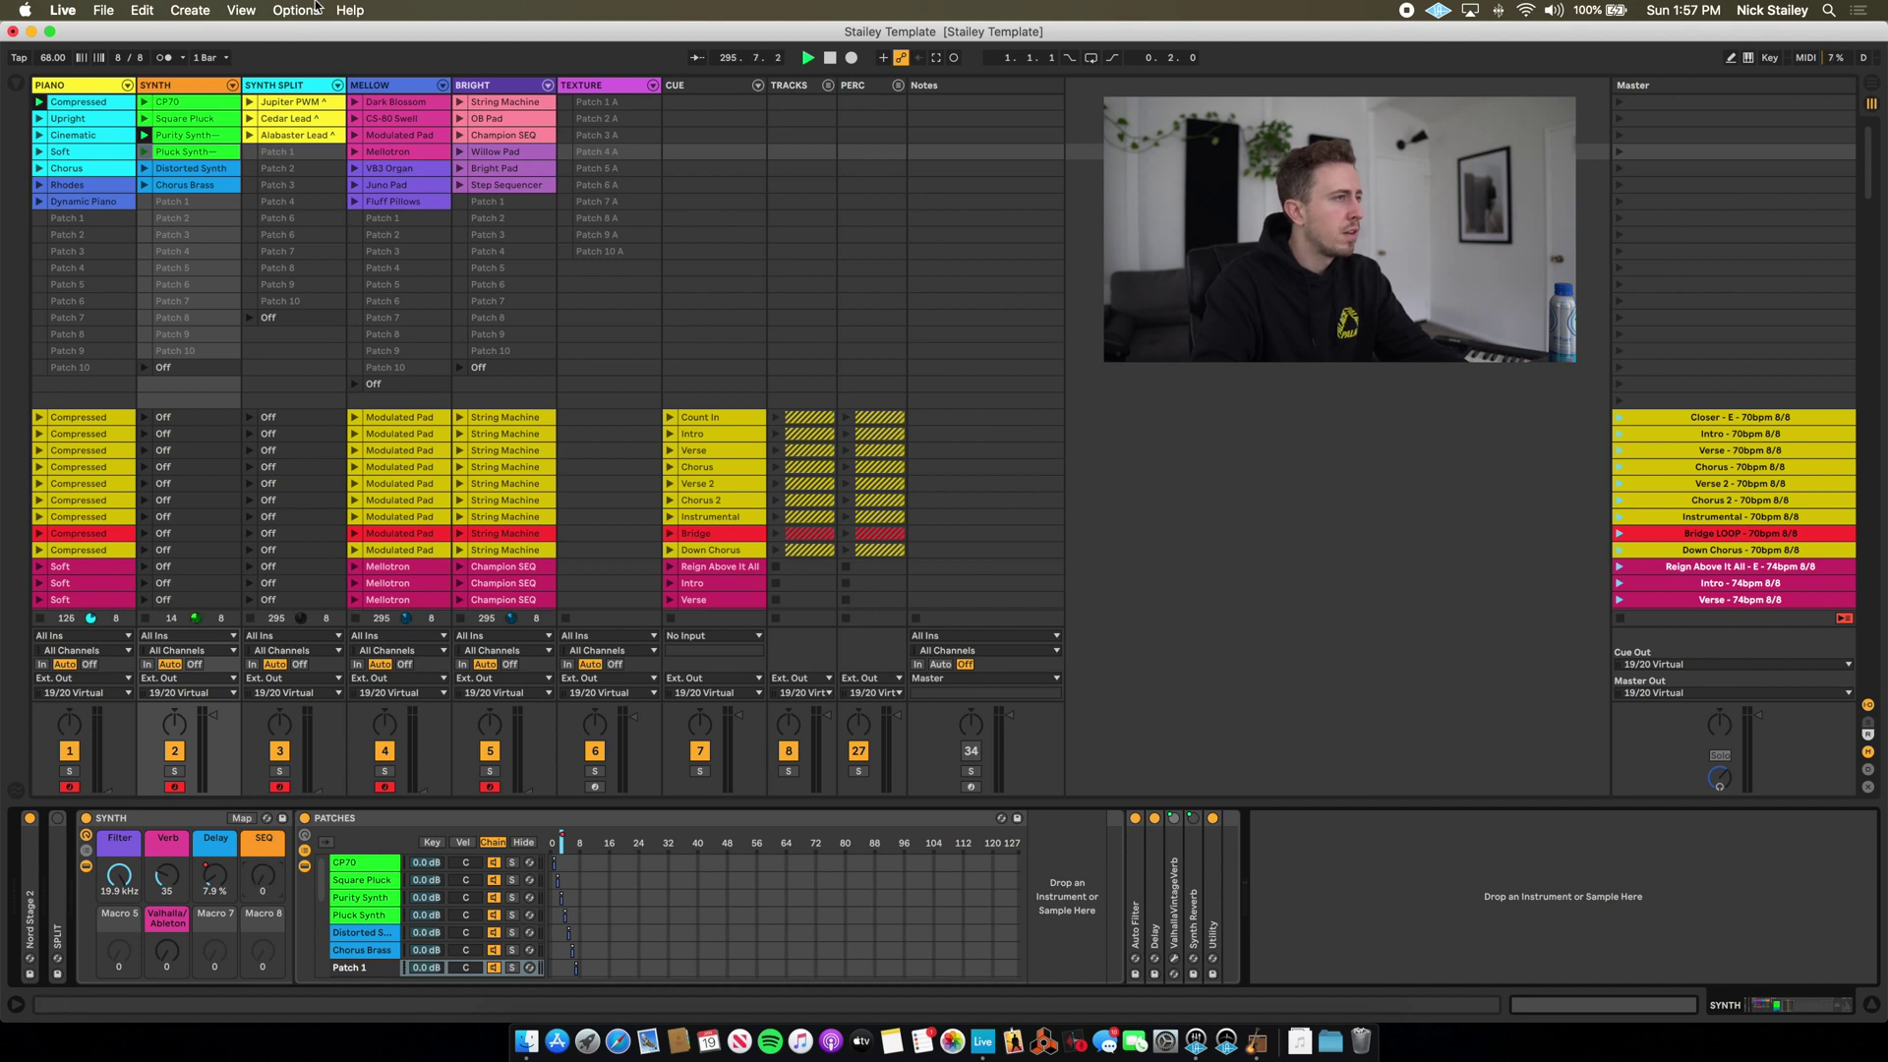
left_click(144, 102)
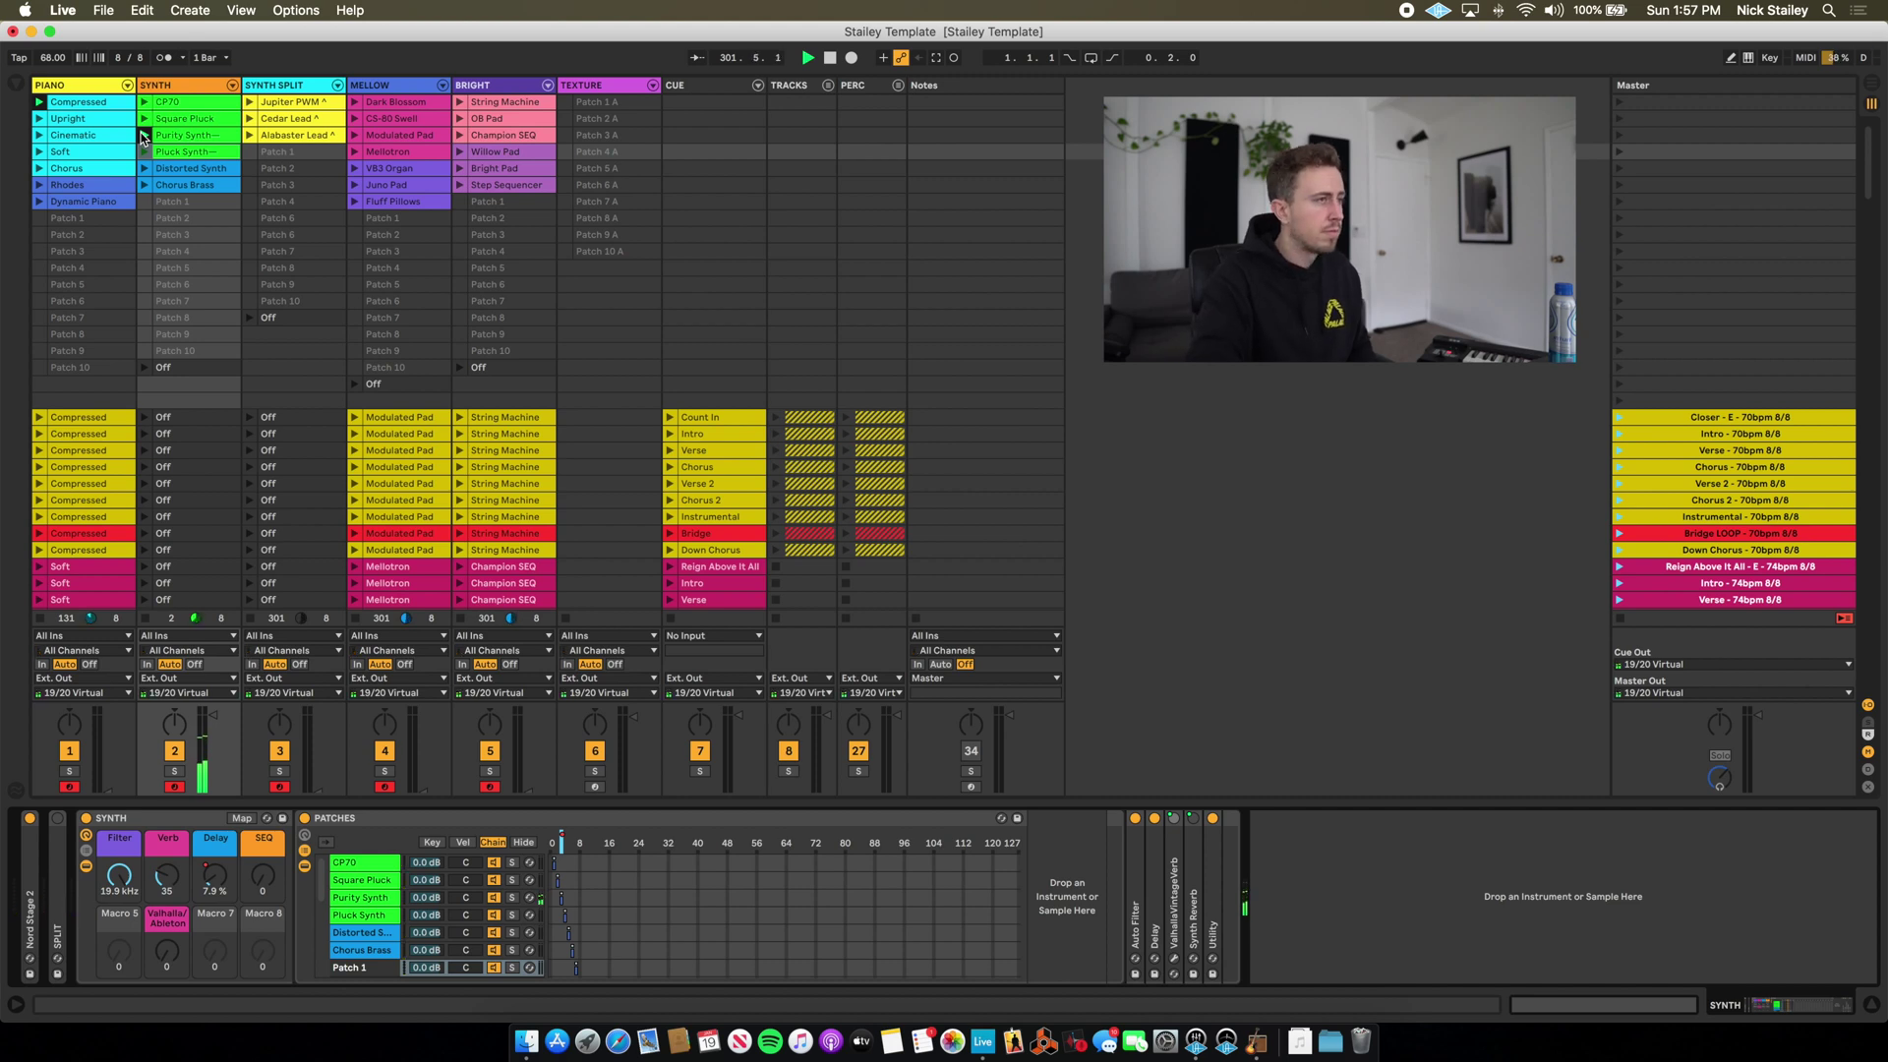
left_click(144, 151)
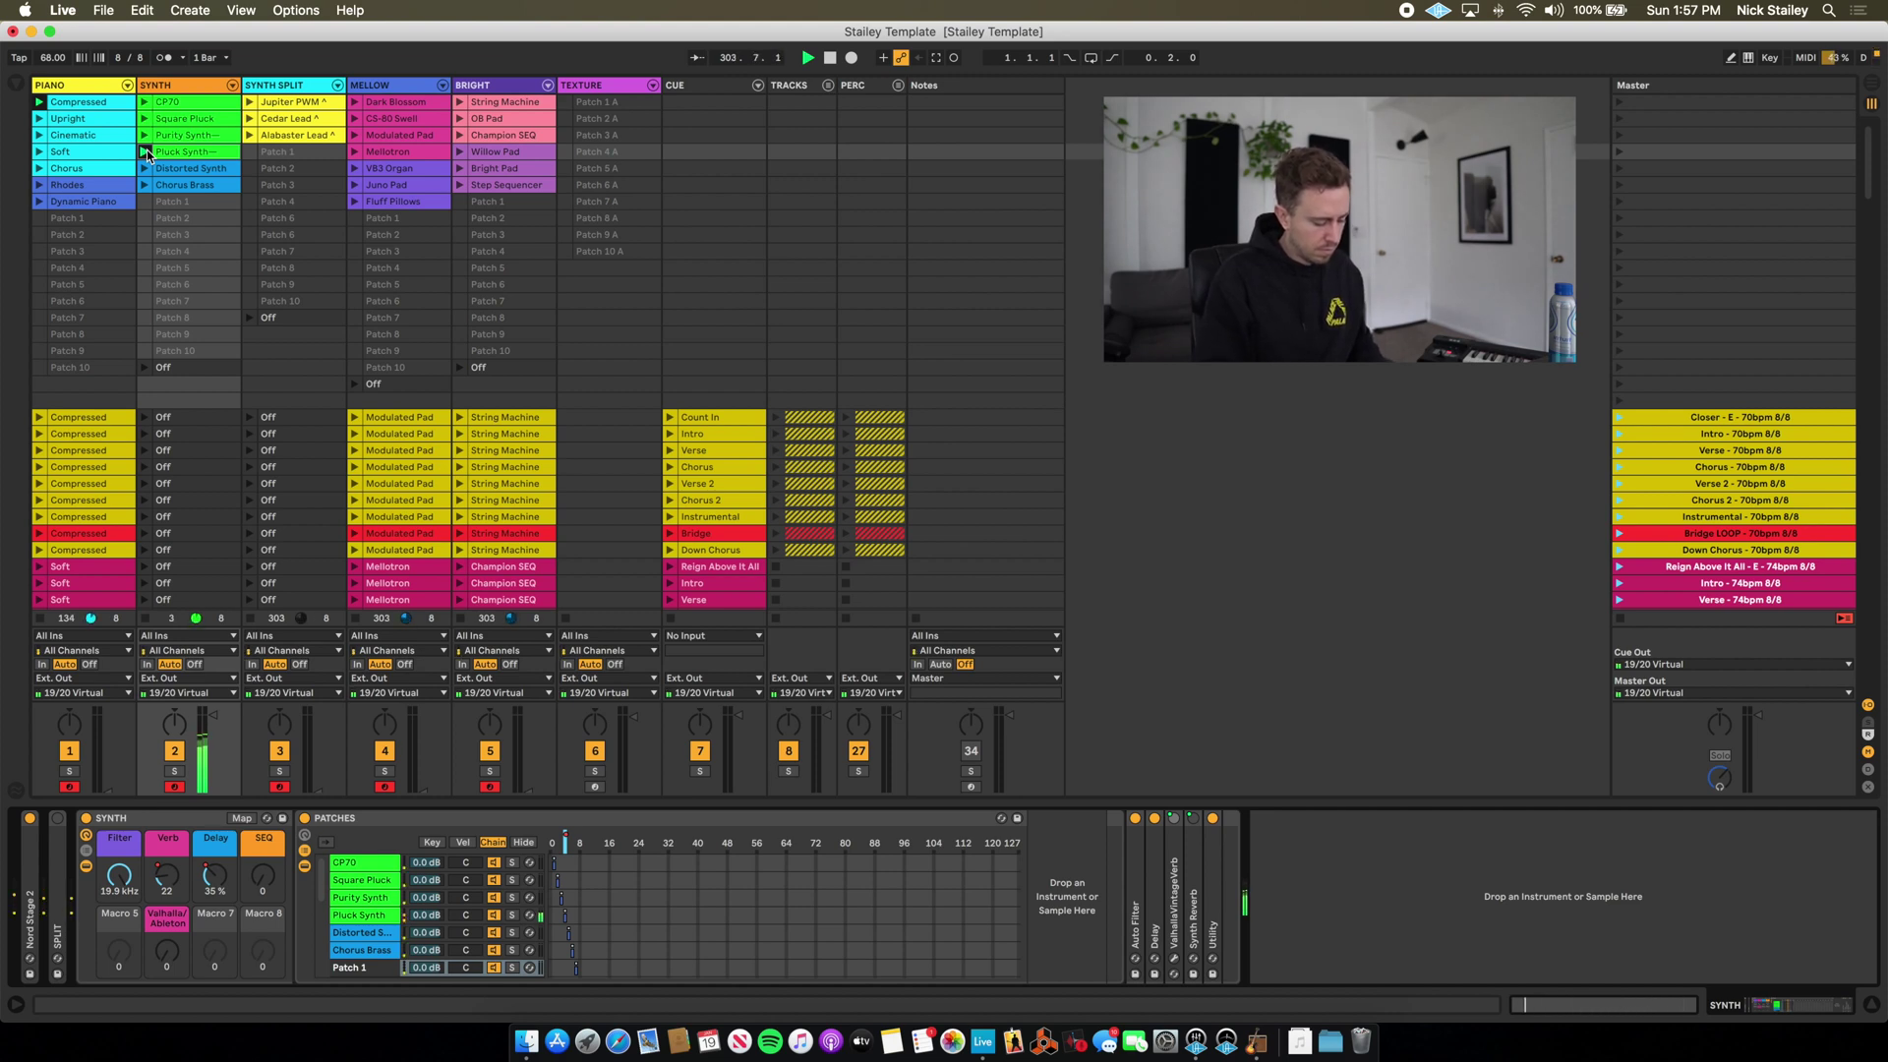
left_click(146, 168)
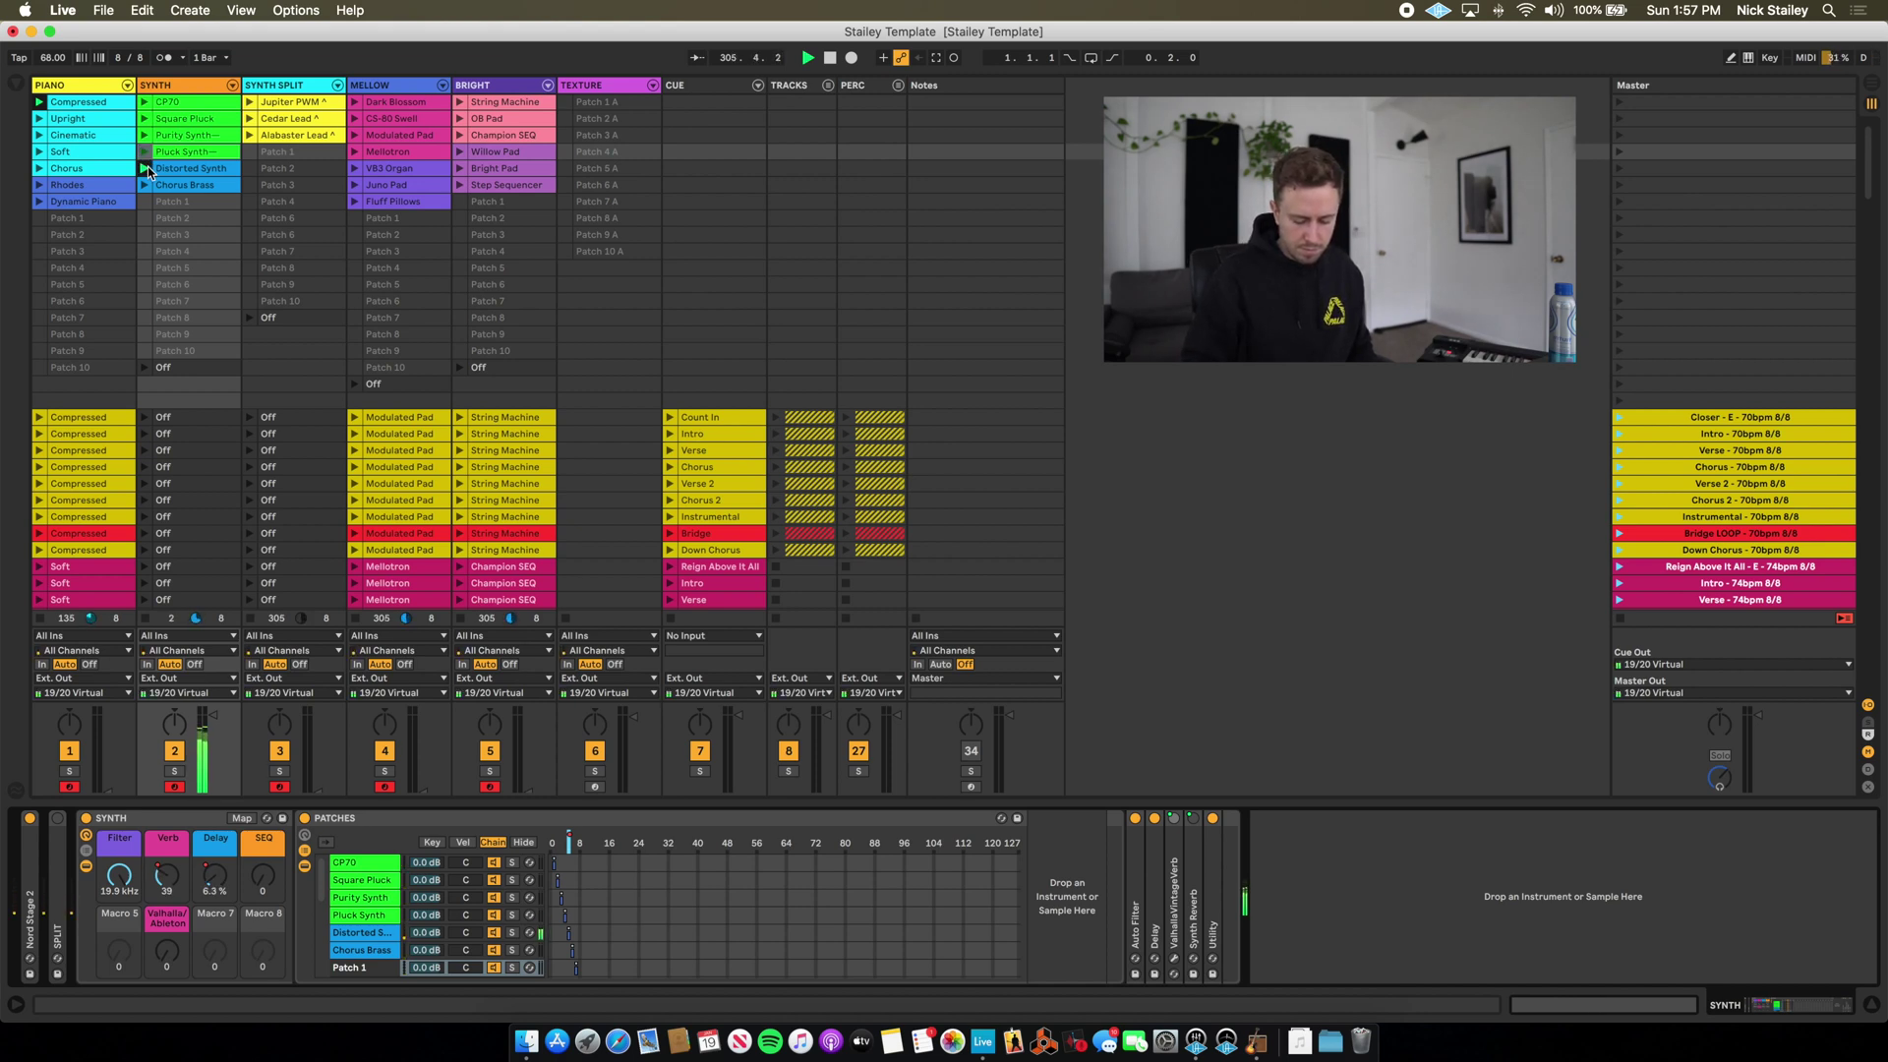
left_click(145, 185)
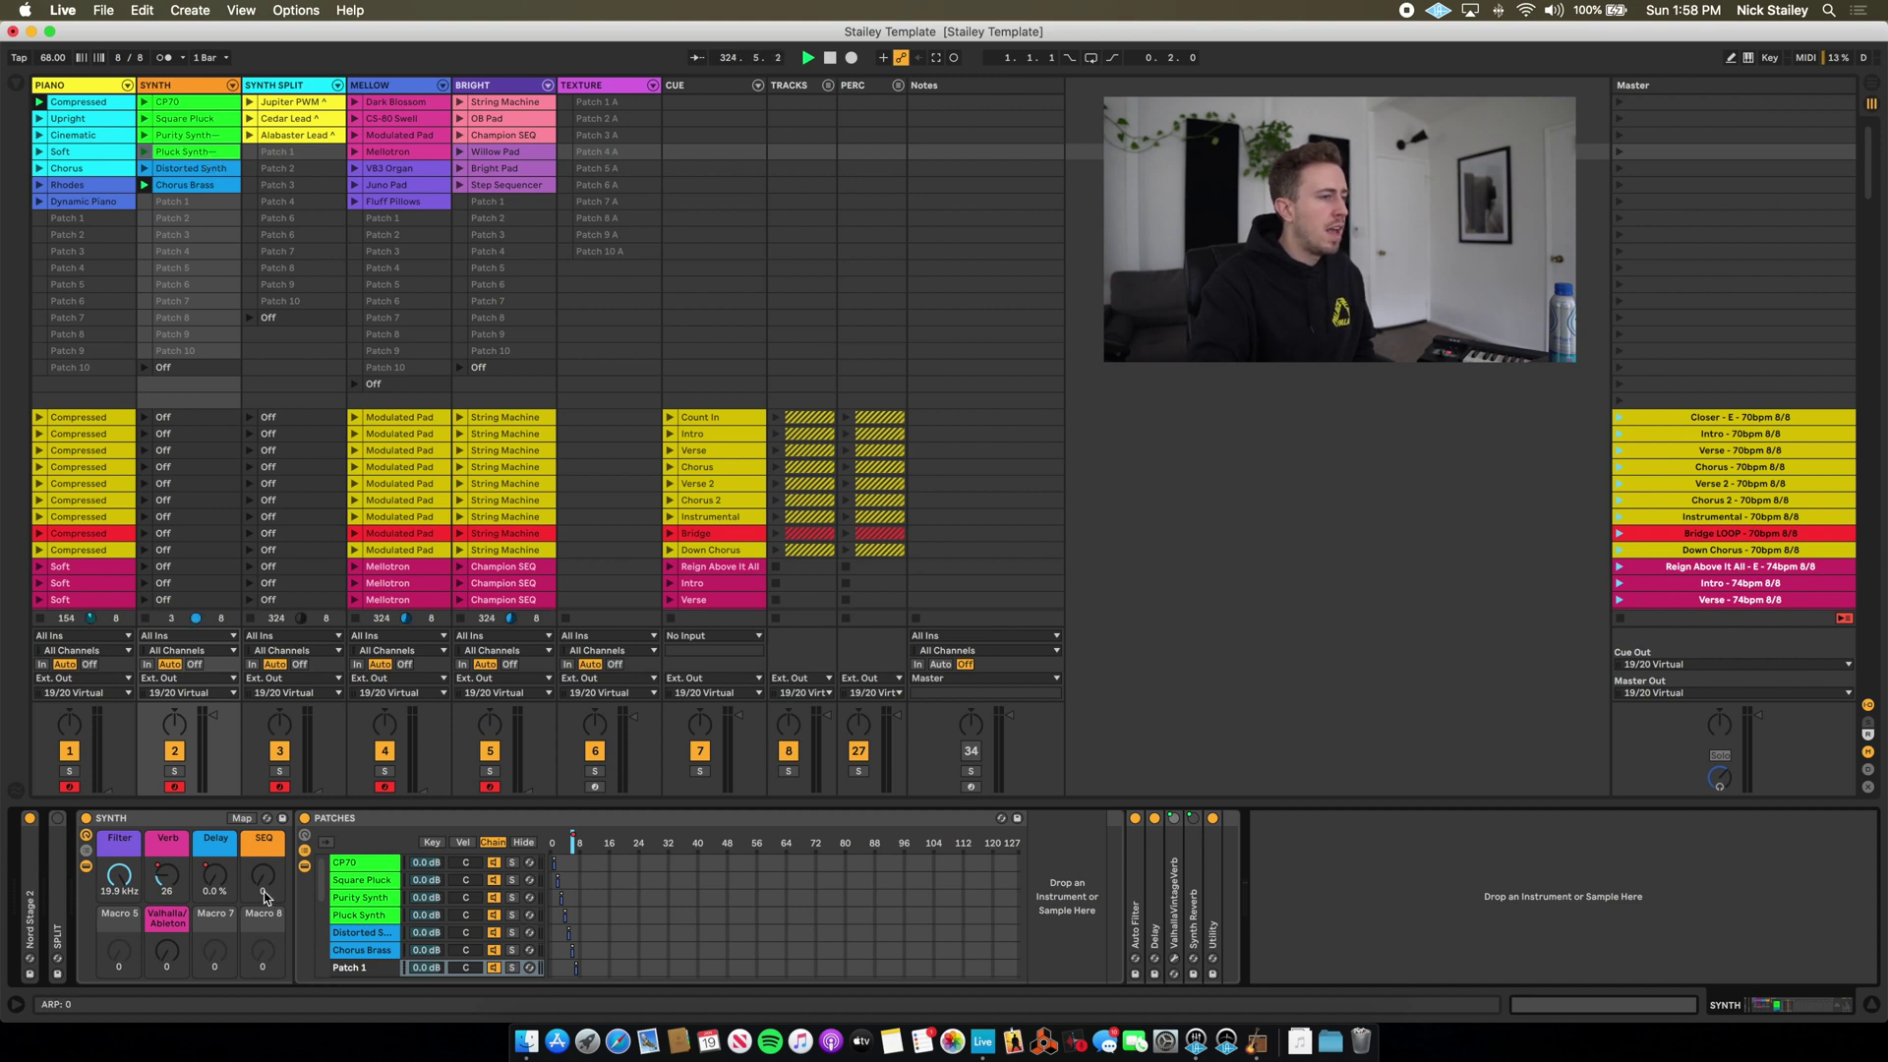
Raise the SEQ macro to 127, launch Purity Synth, then queue Pluck Synth on SYNTH.
left_click_drag(263, 896, 263, 826)
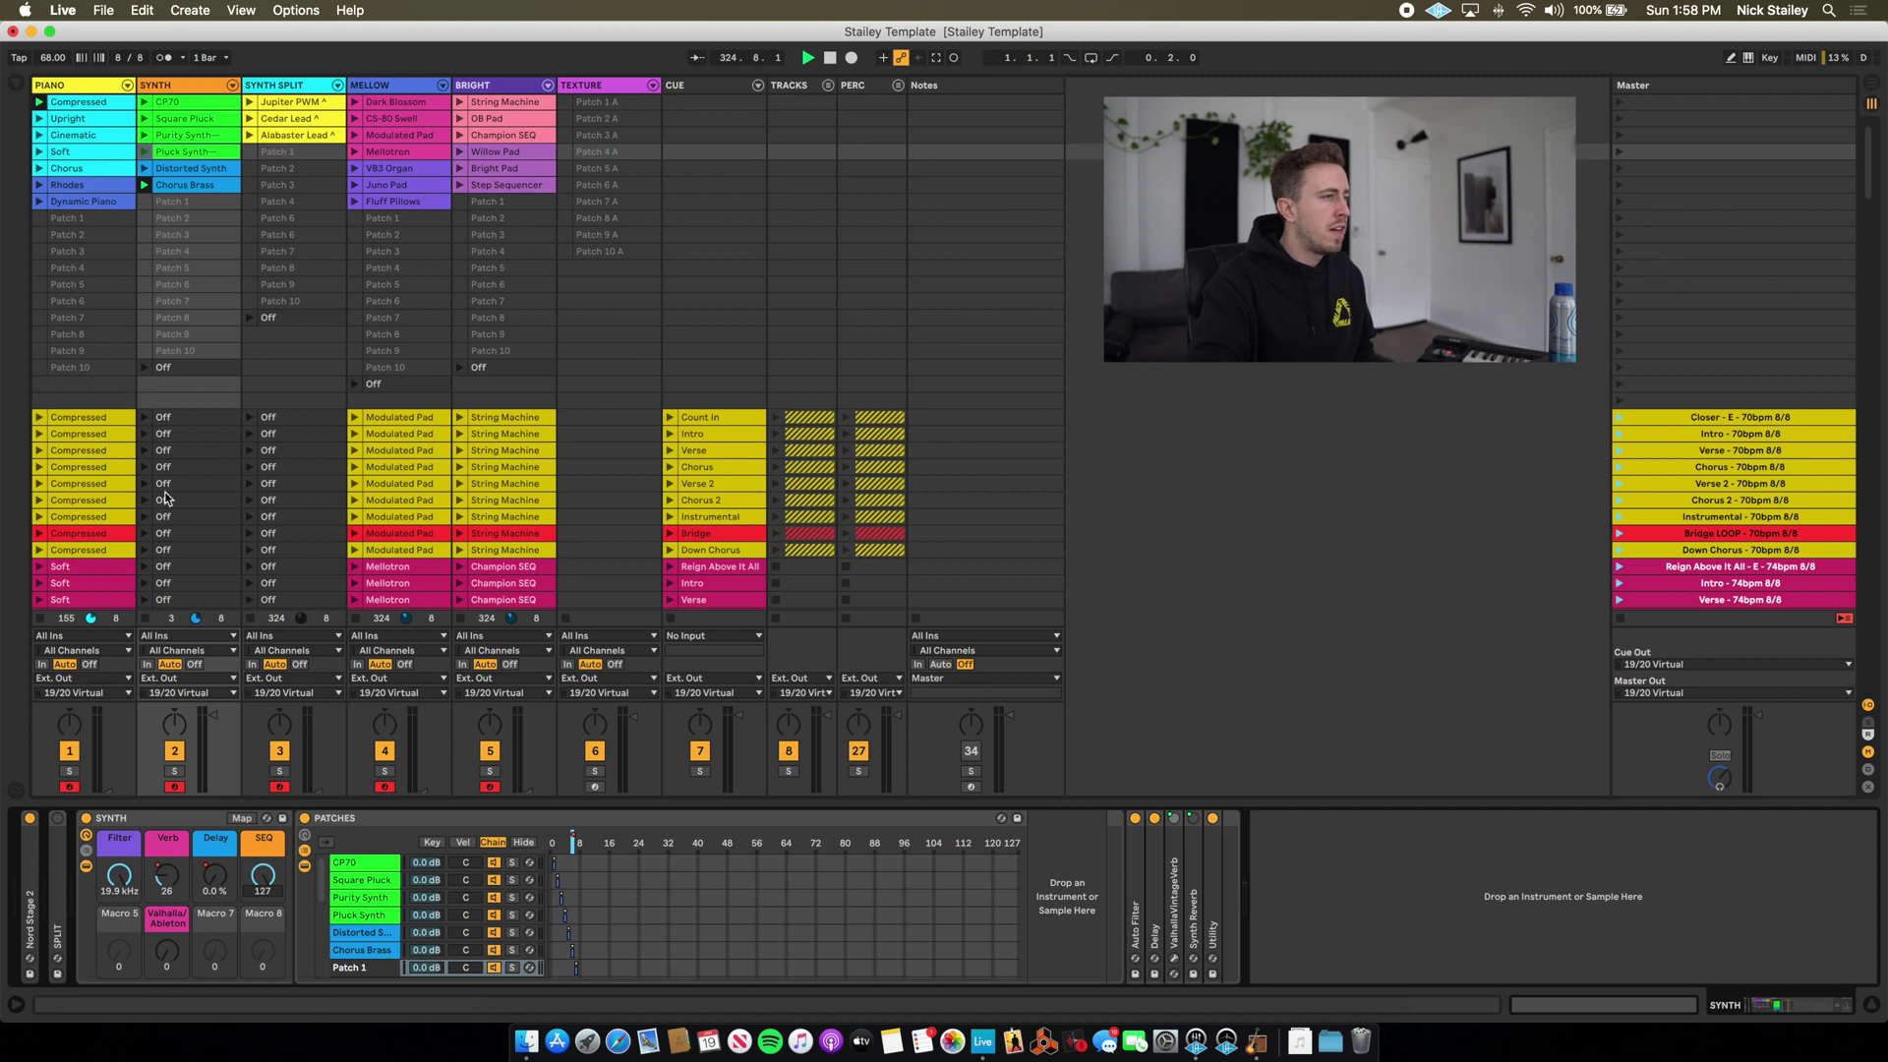
left_click(144, 135)
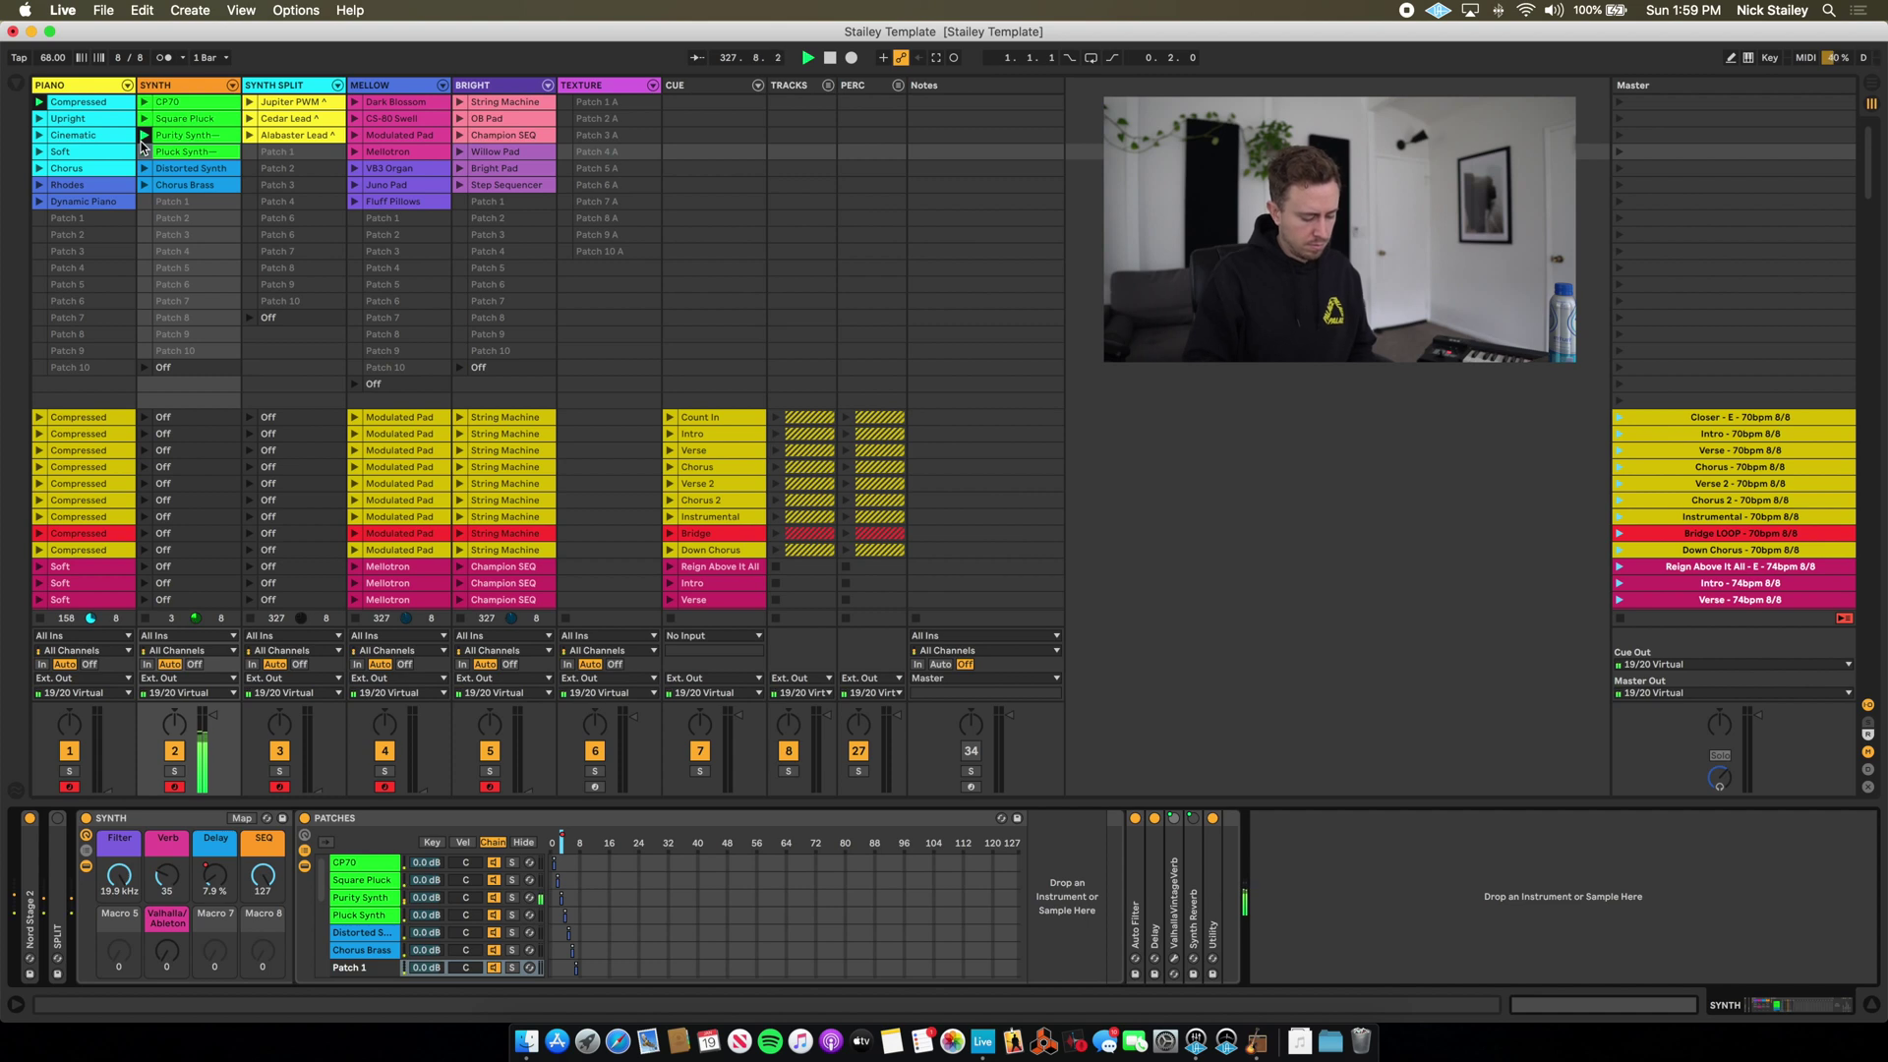
left_click(143, 146)
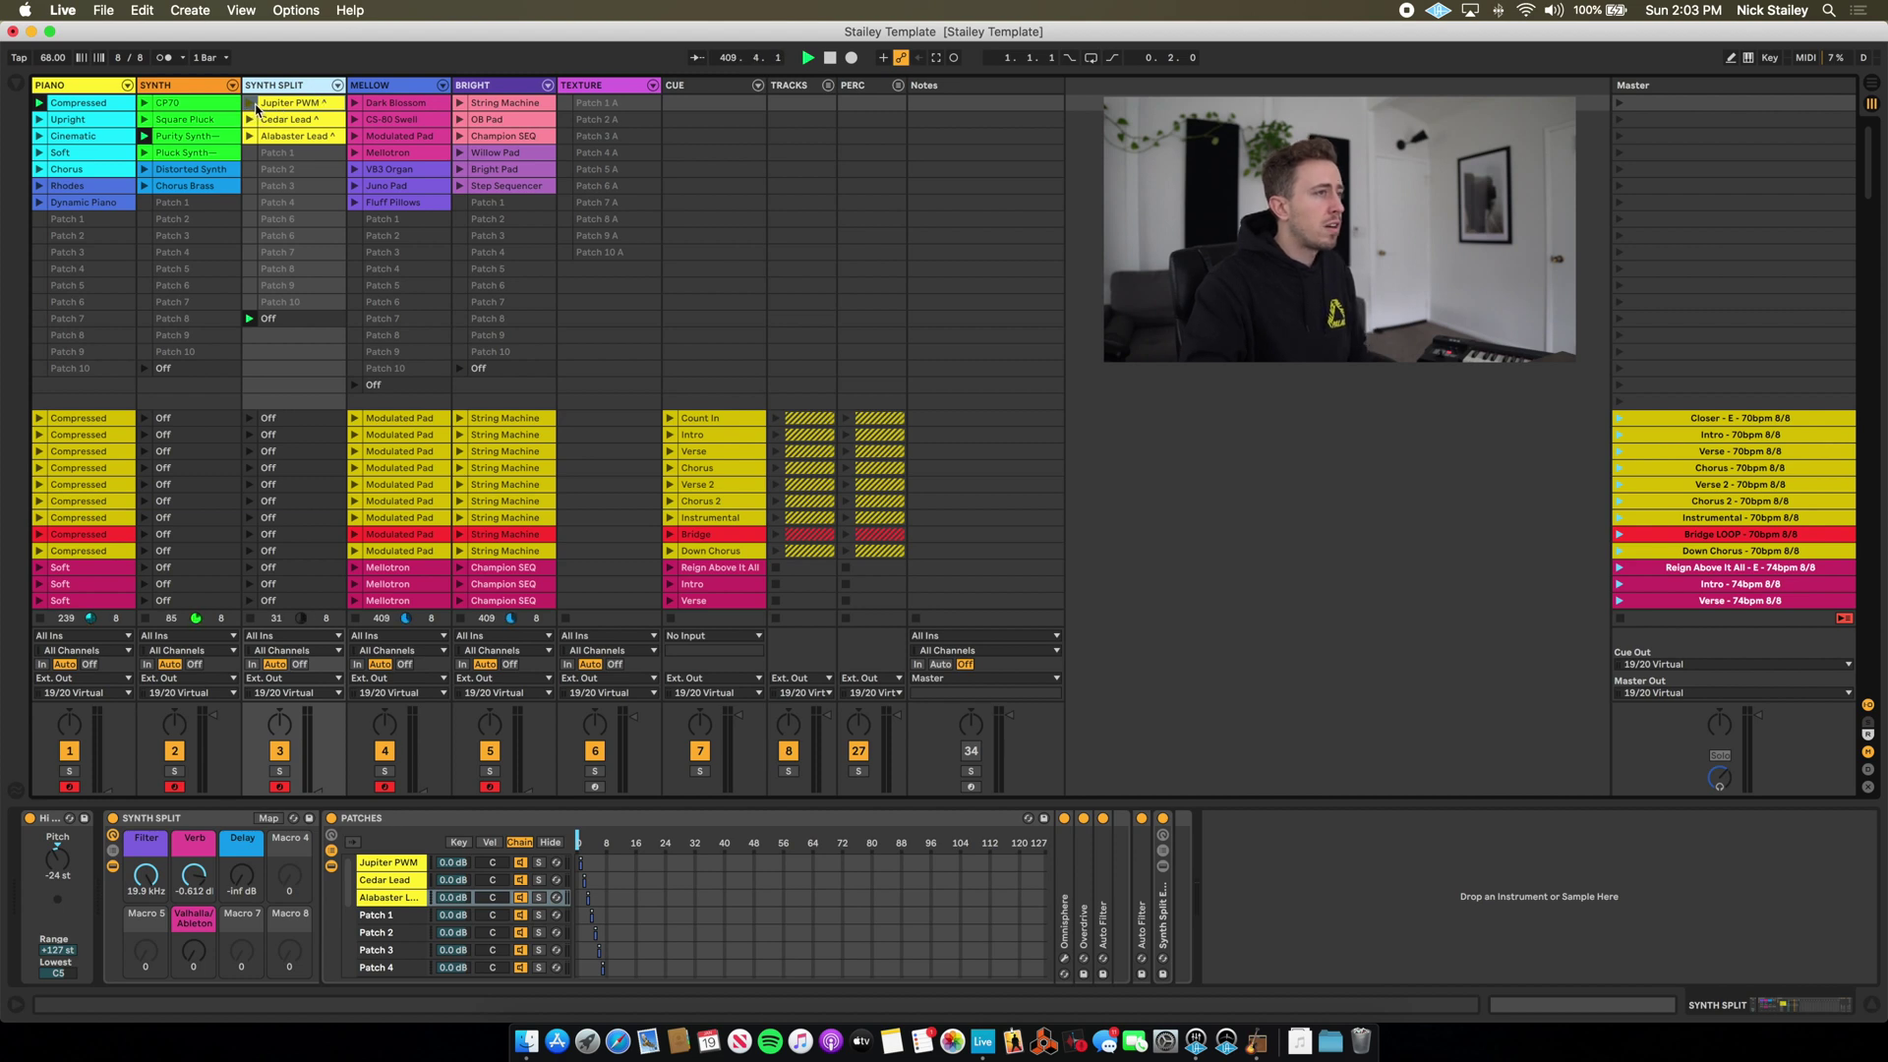
Launch the Jupiter PWM patch on the SYNTH SPLIT track.
left_click(255, 108)
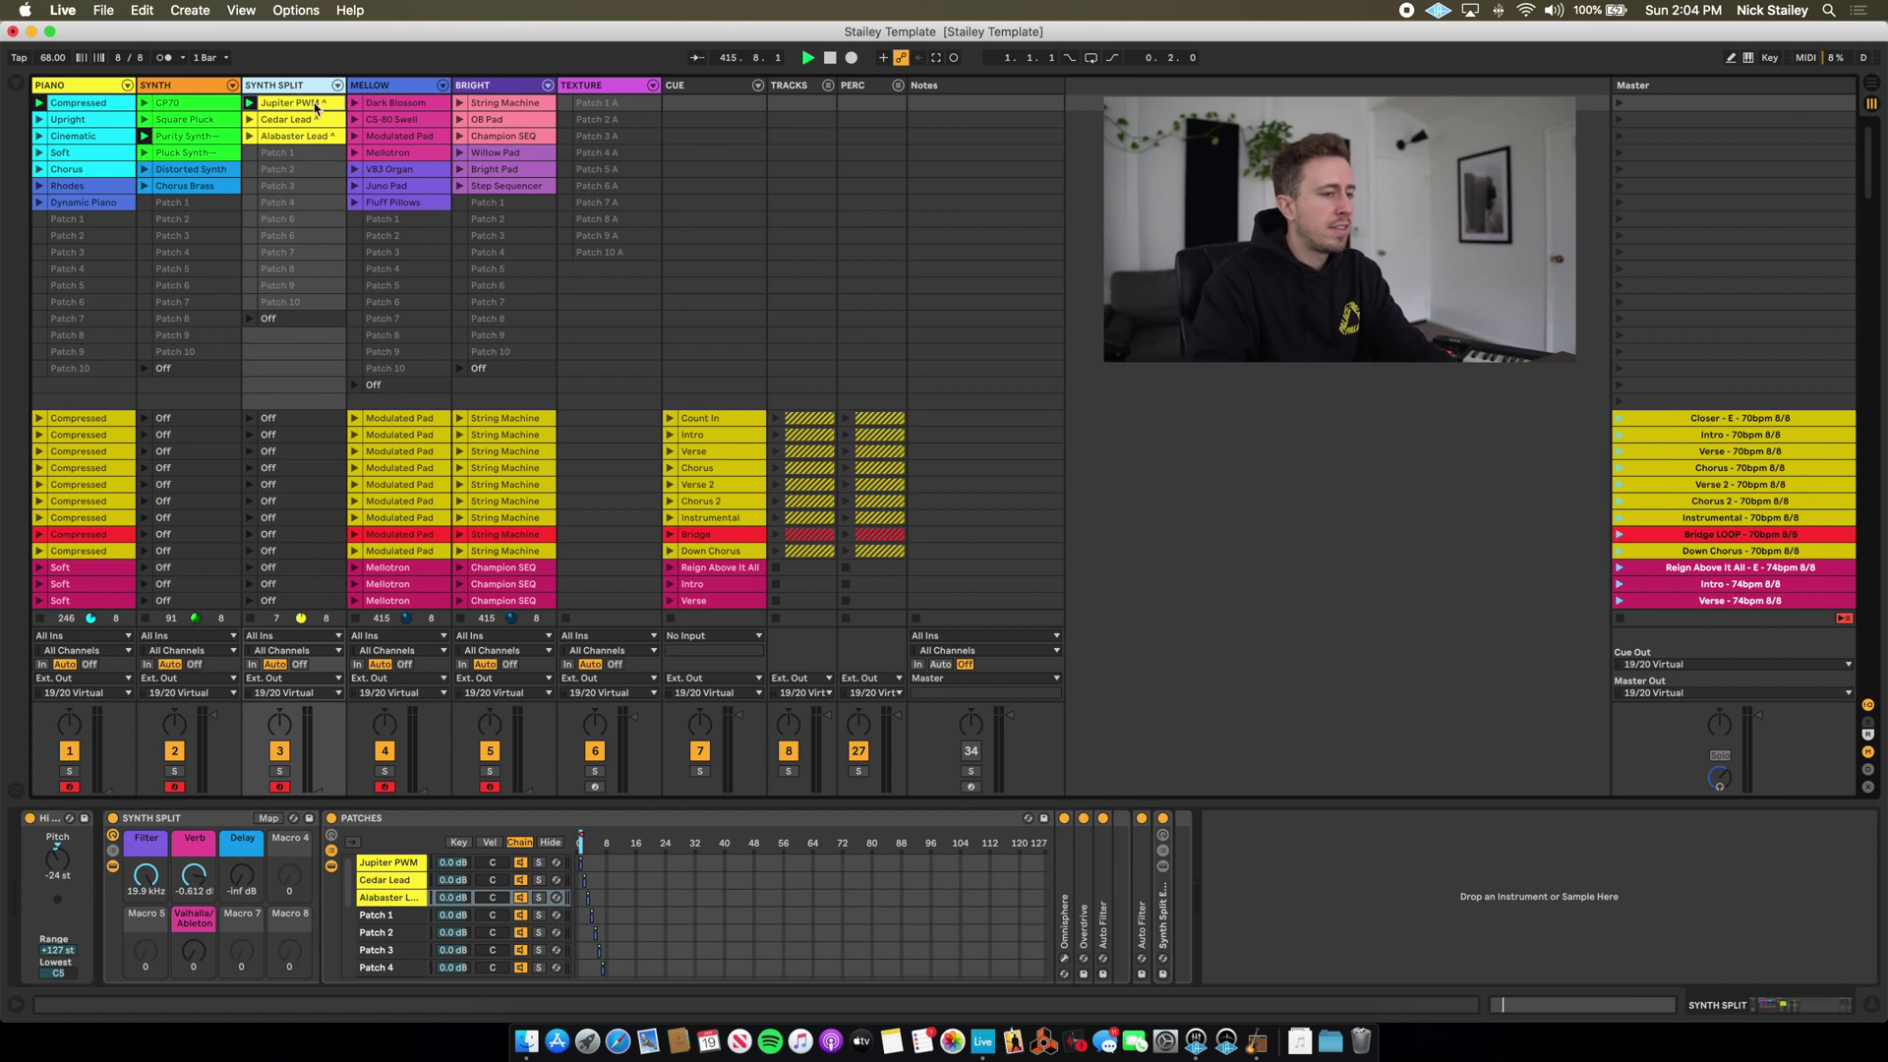
Open Audio MIDI Setup through a Spotlight search for 'audio'.
key("super+space")
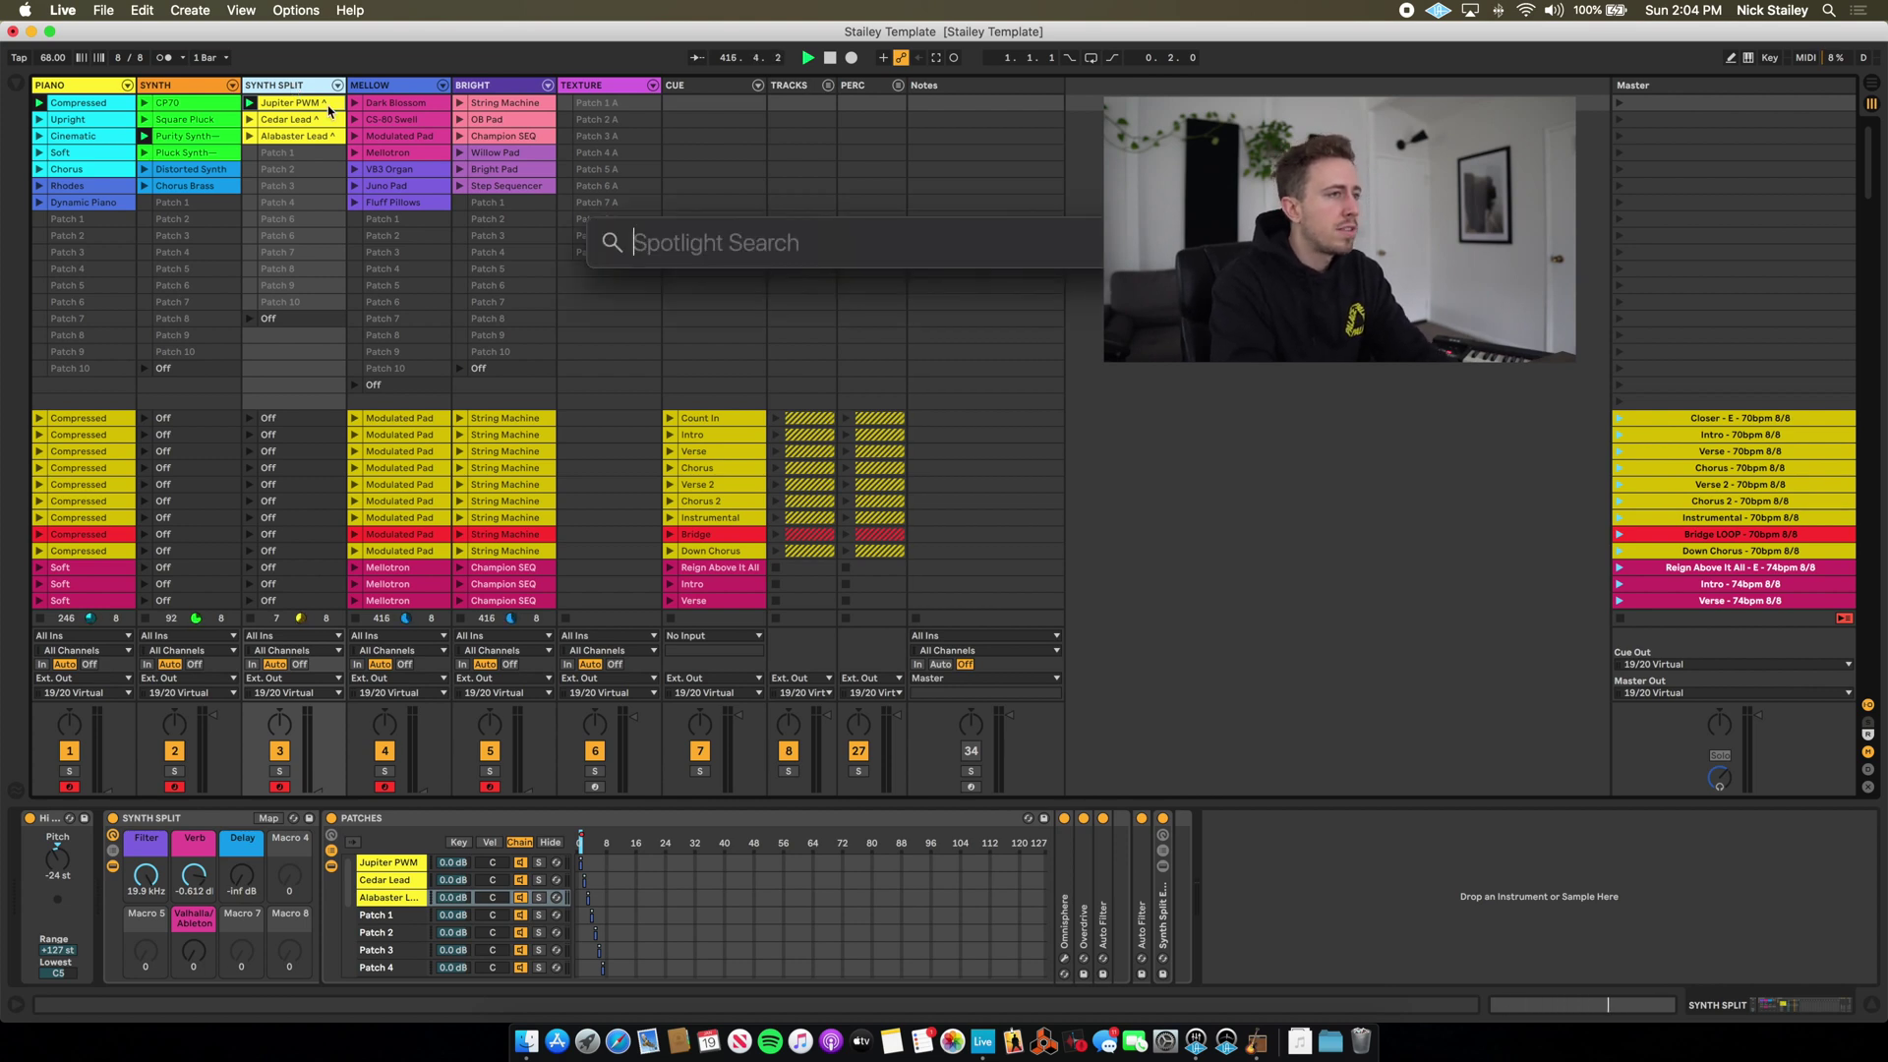
key("Escape")
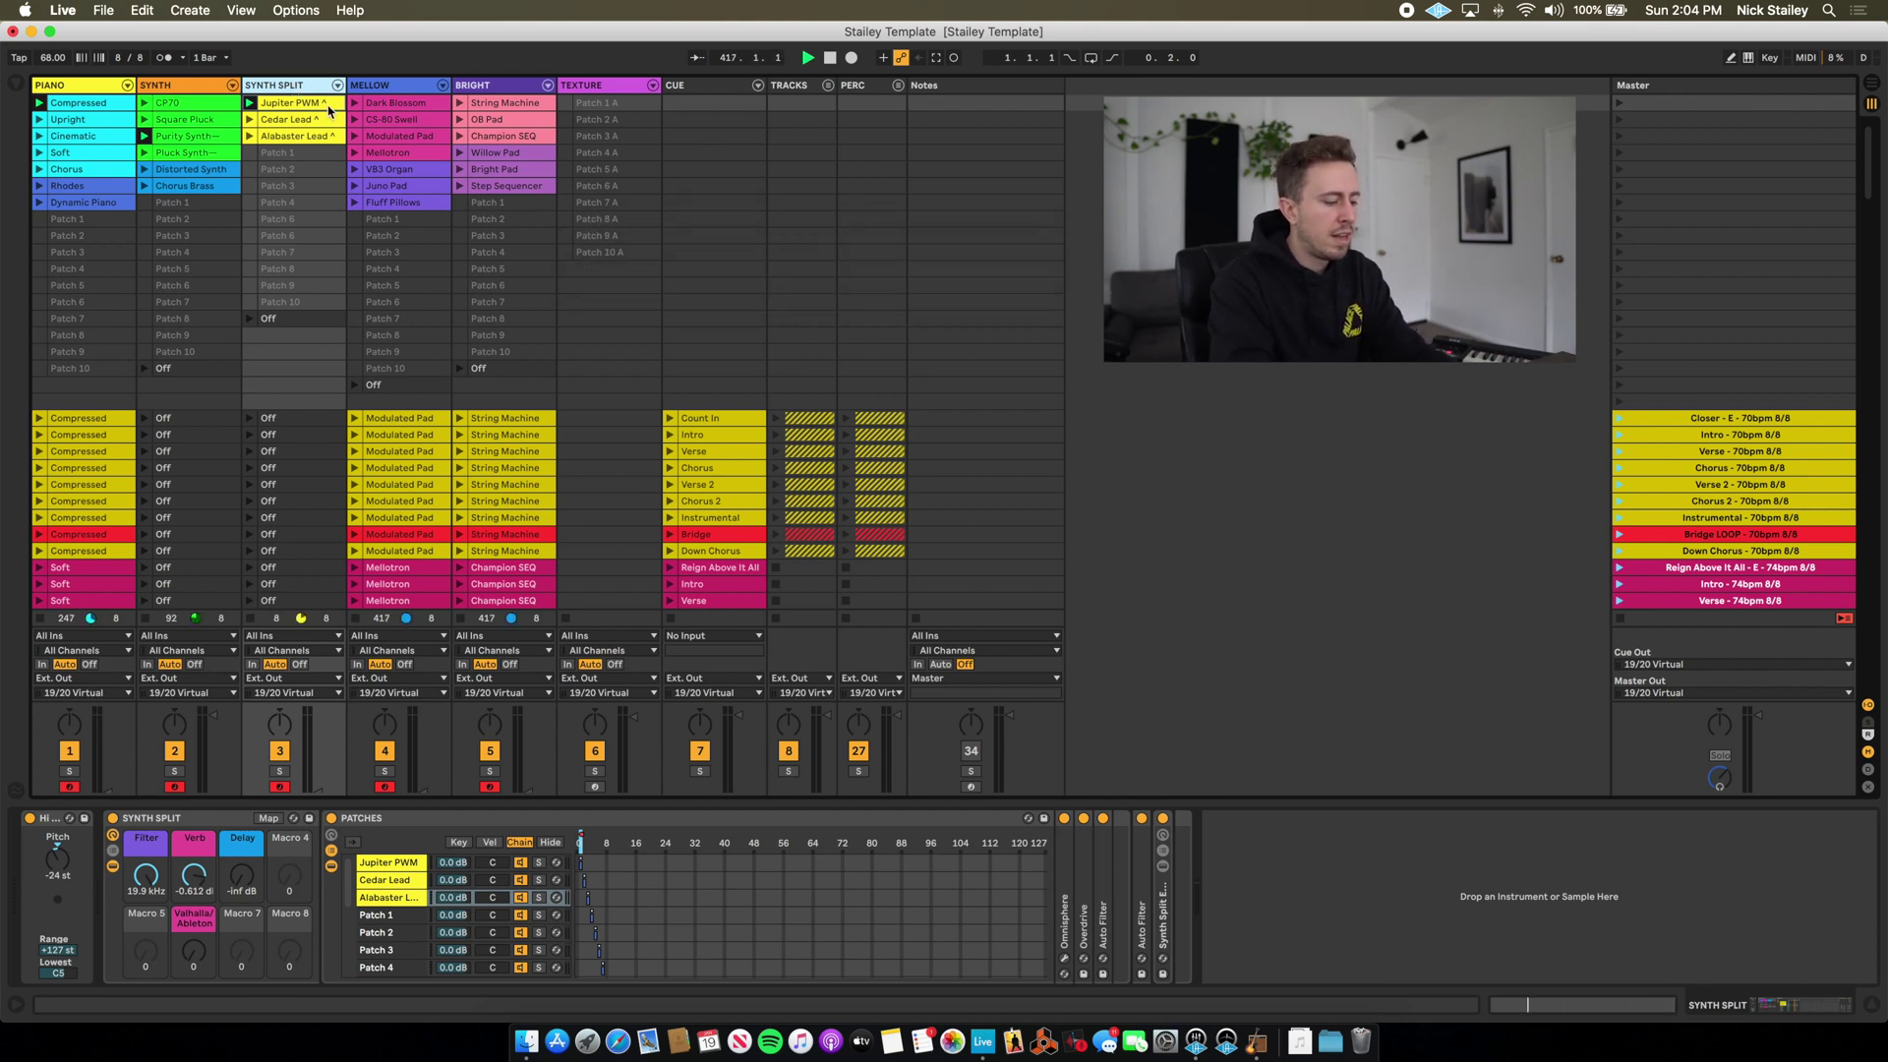
key("super+space")
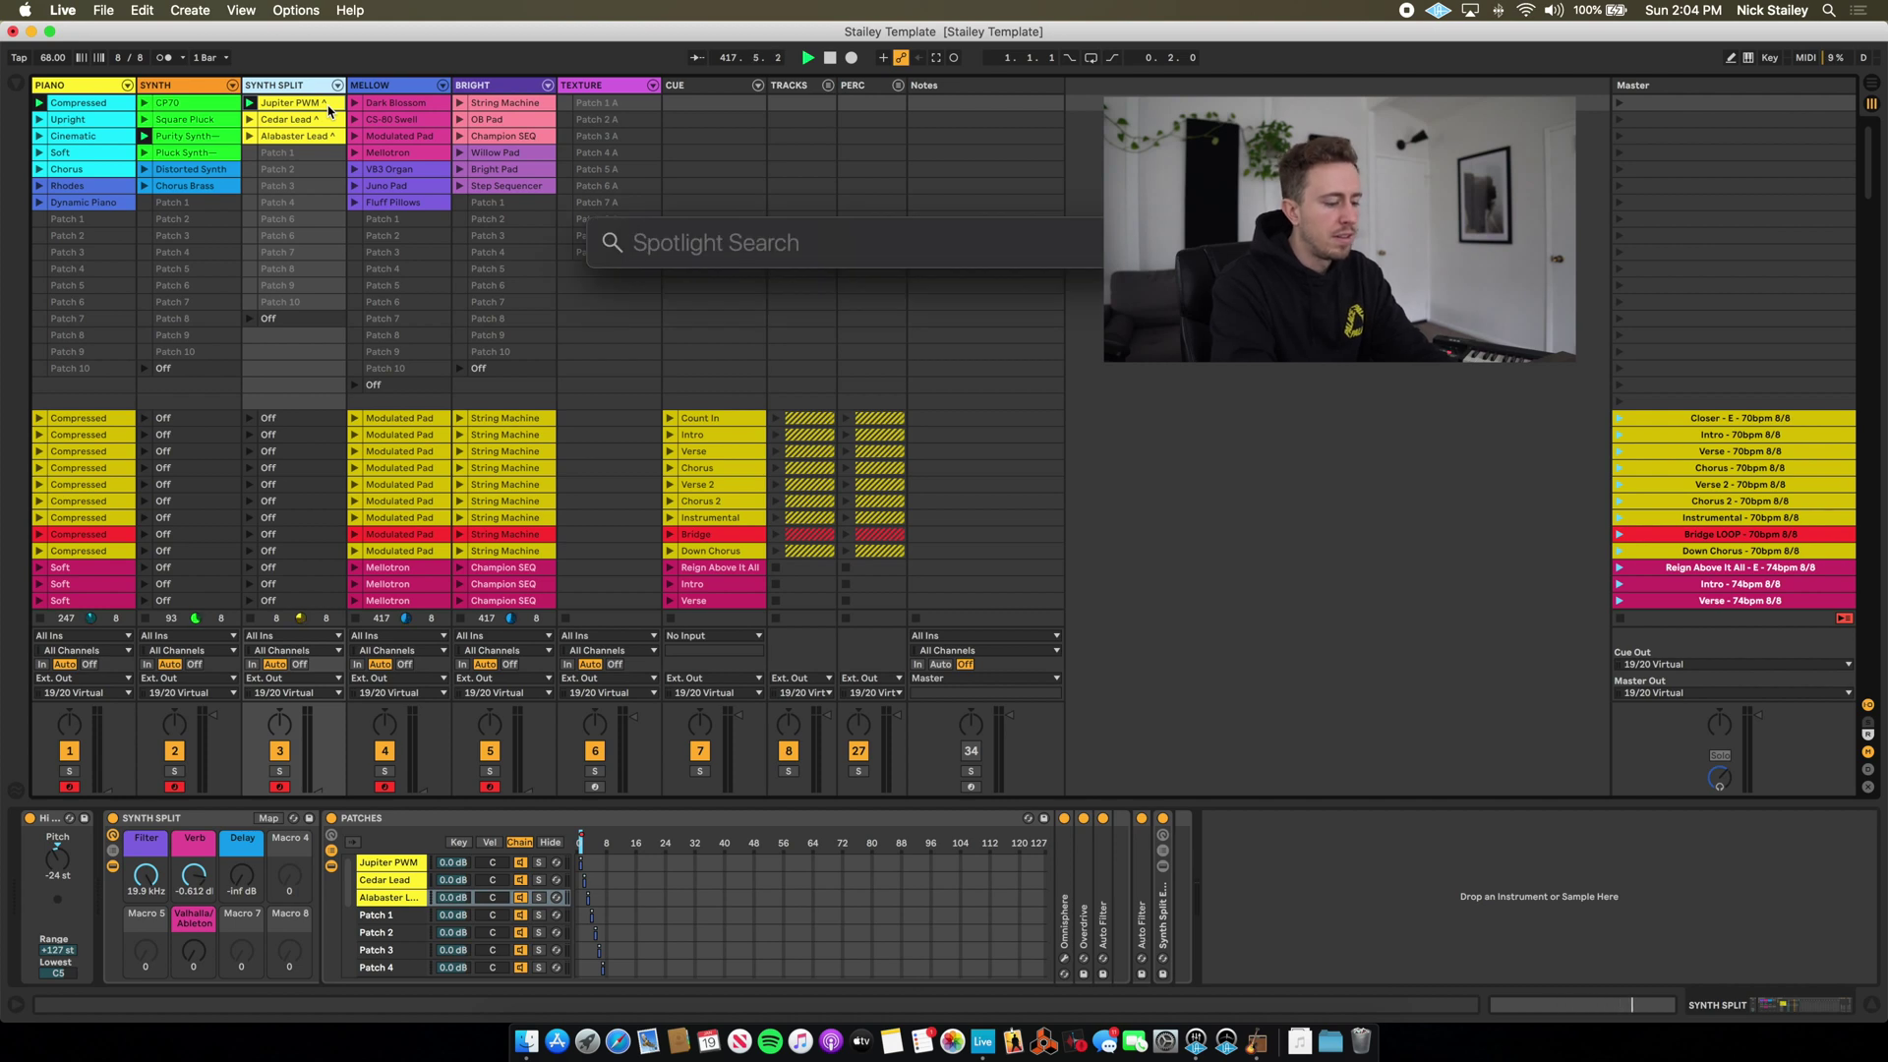
type("audi")
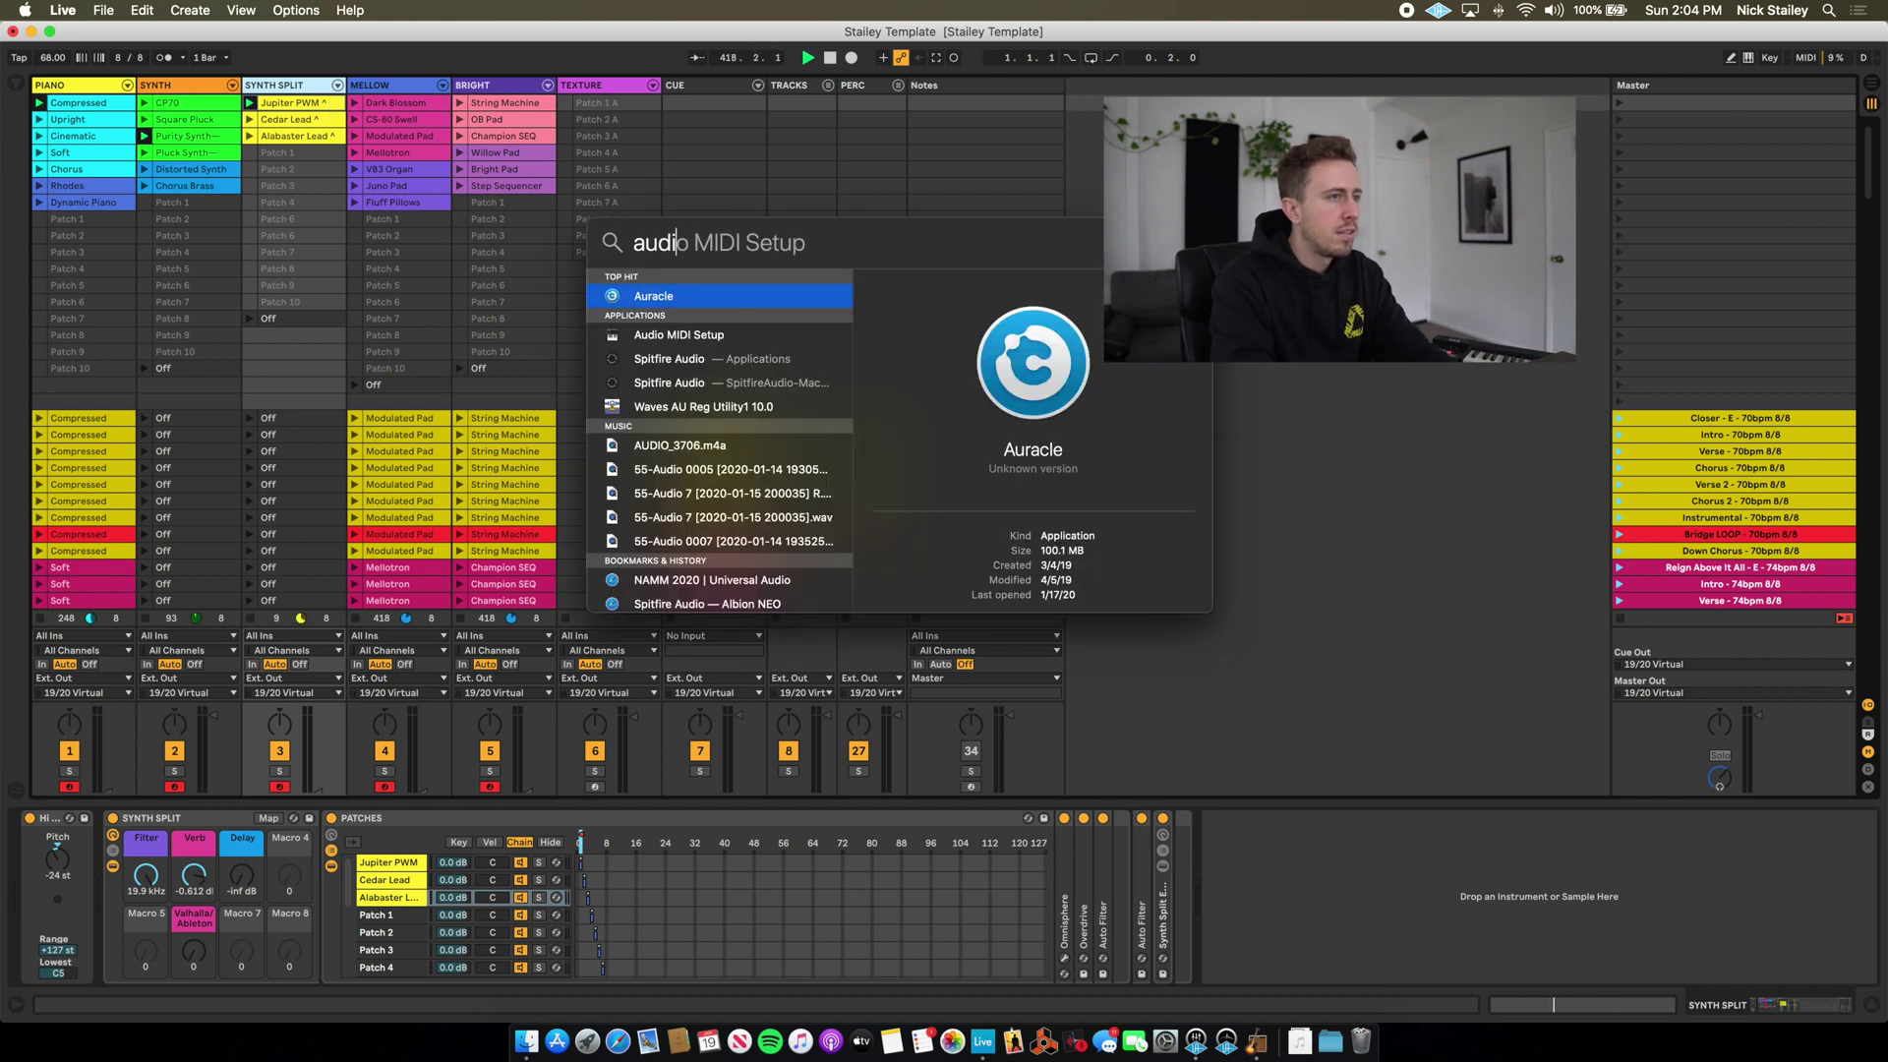
type("o")
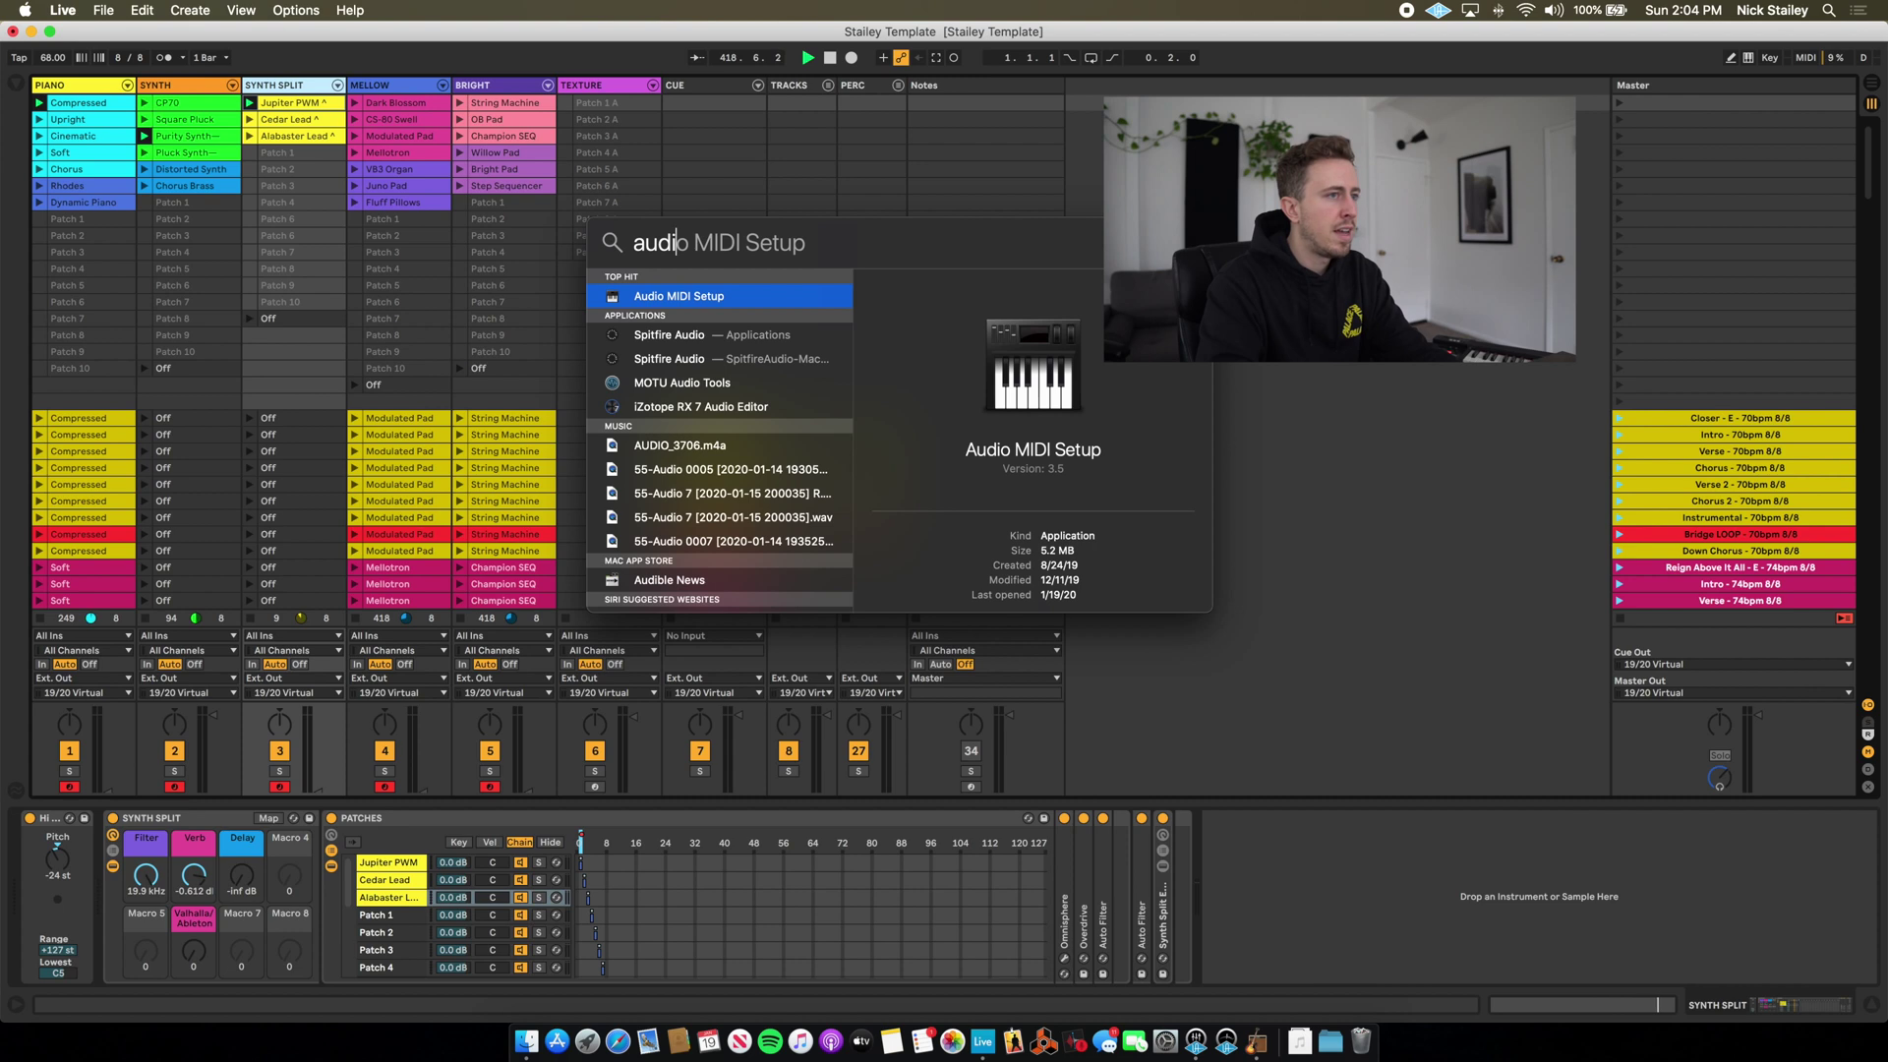
key("Return")
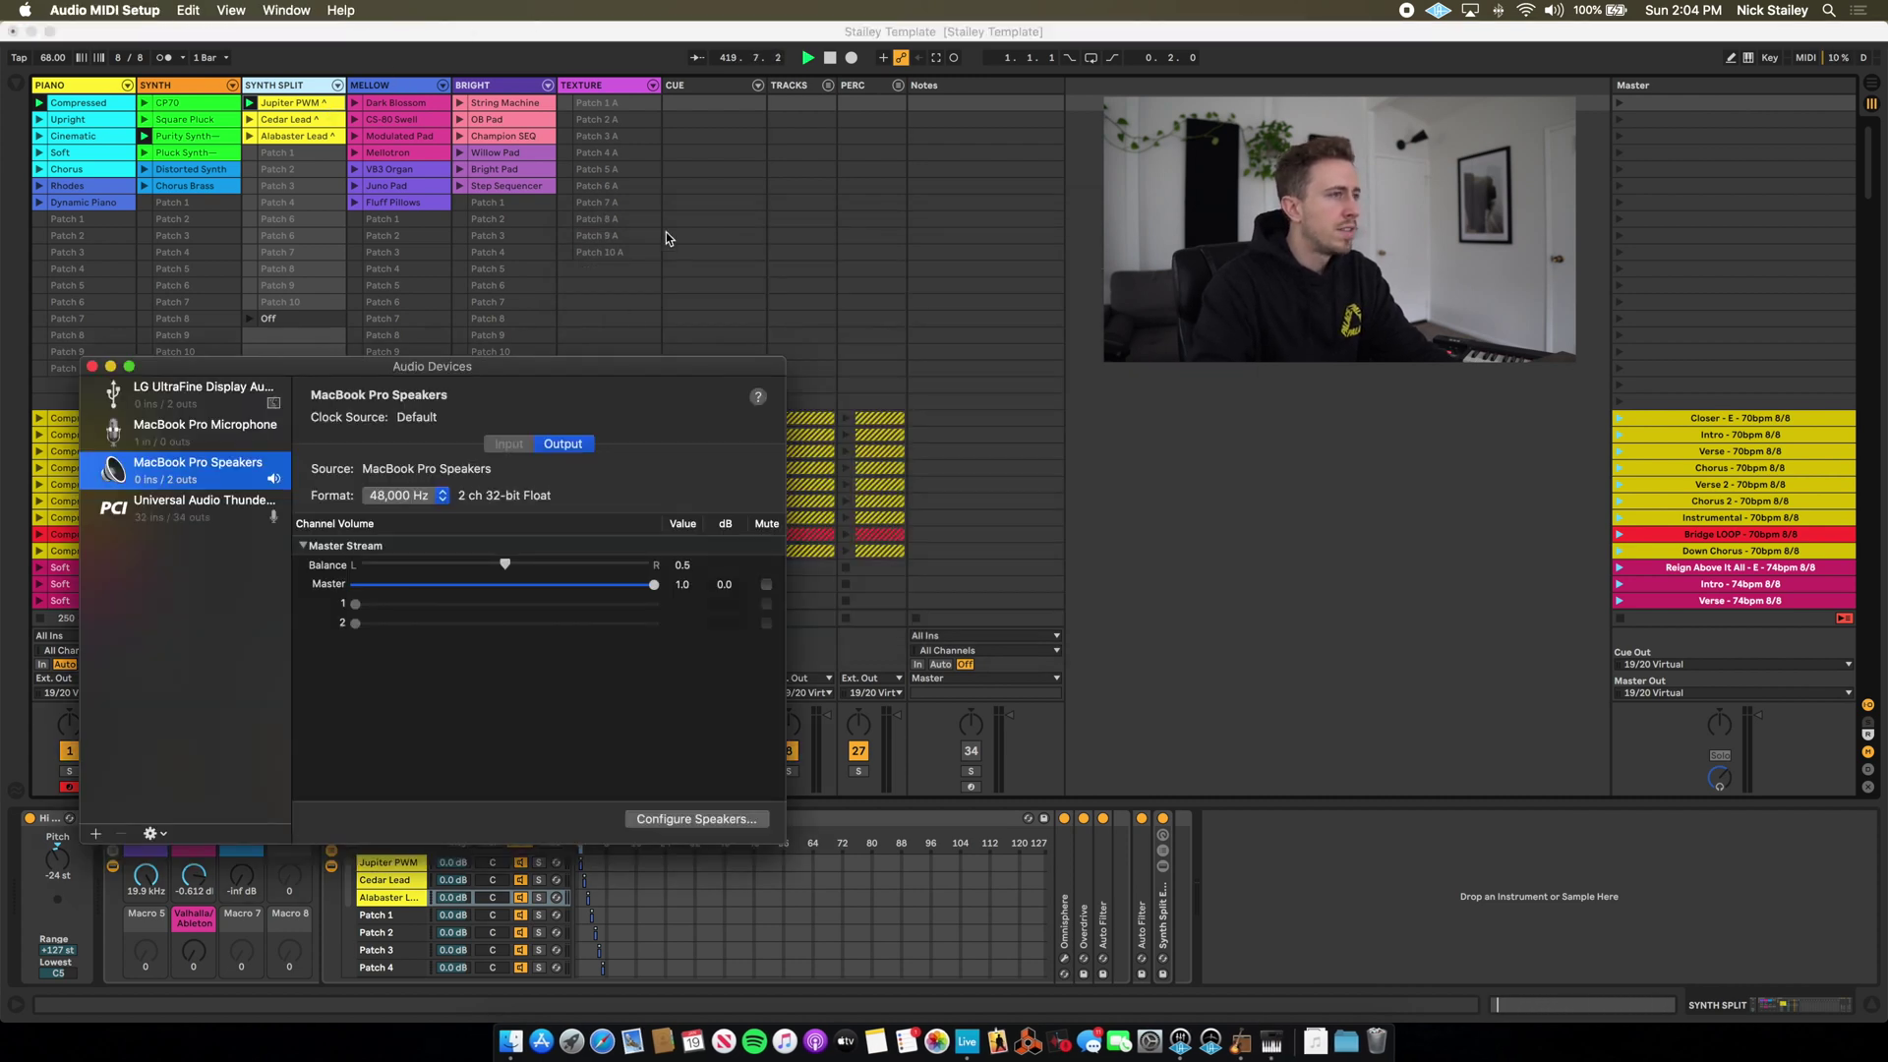
Show the MIDI Studio and inspect the IAC Driver's properties, then close them.
left_click(283, 9)
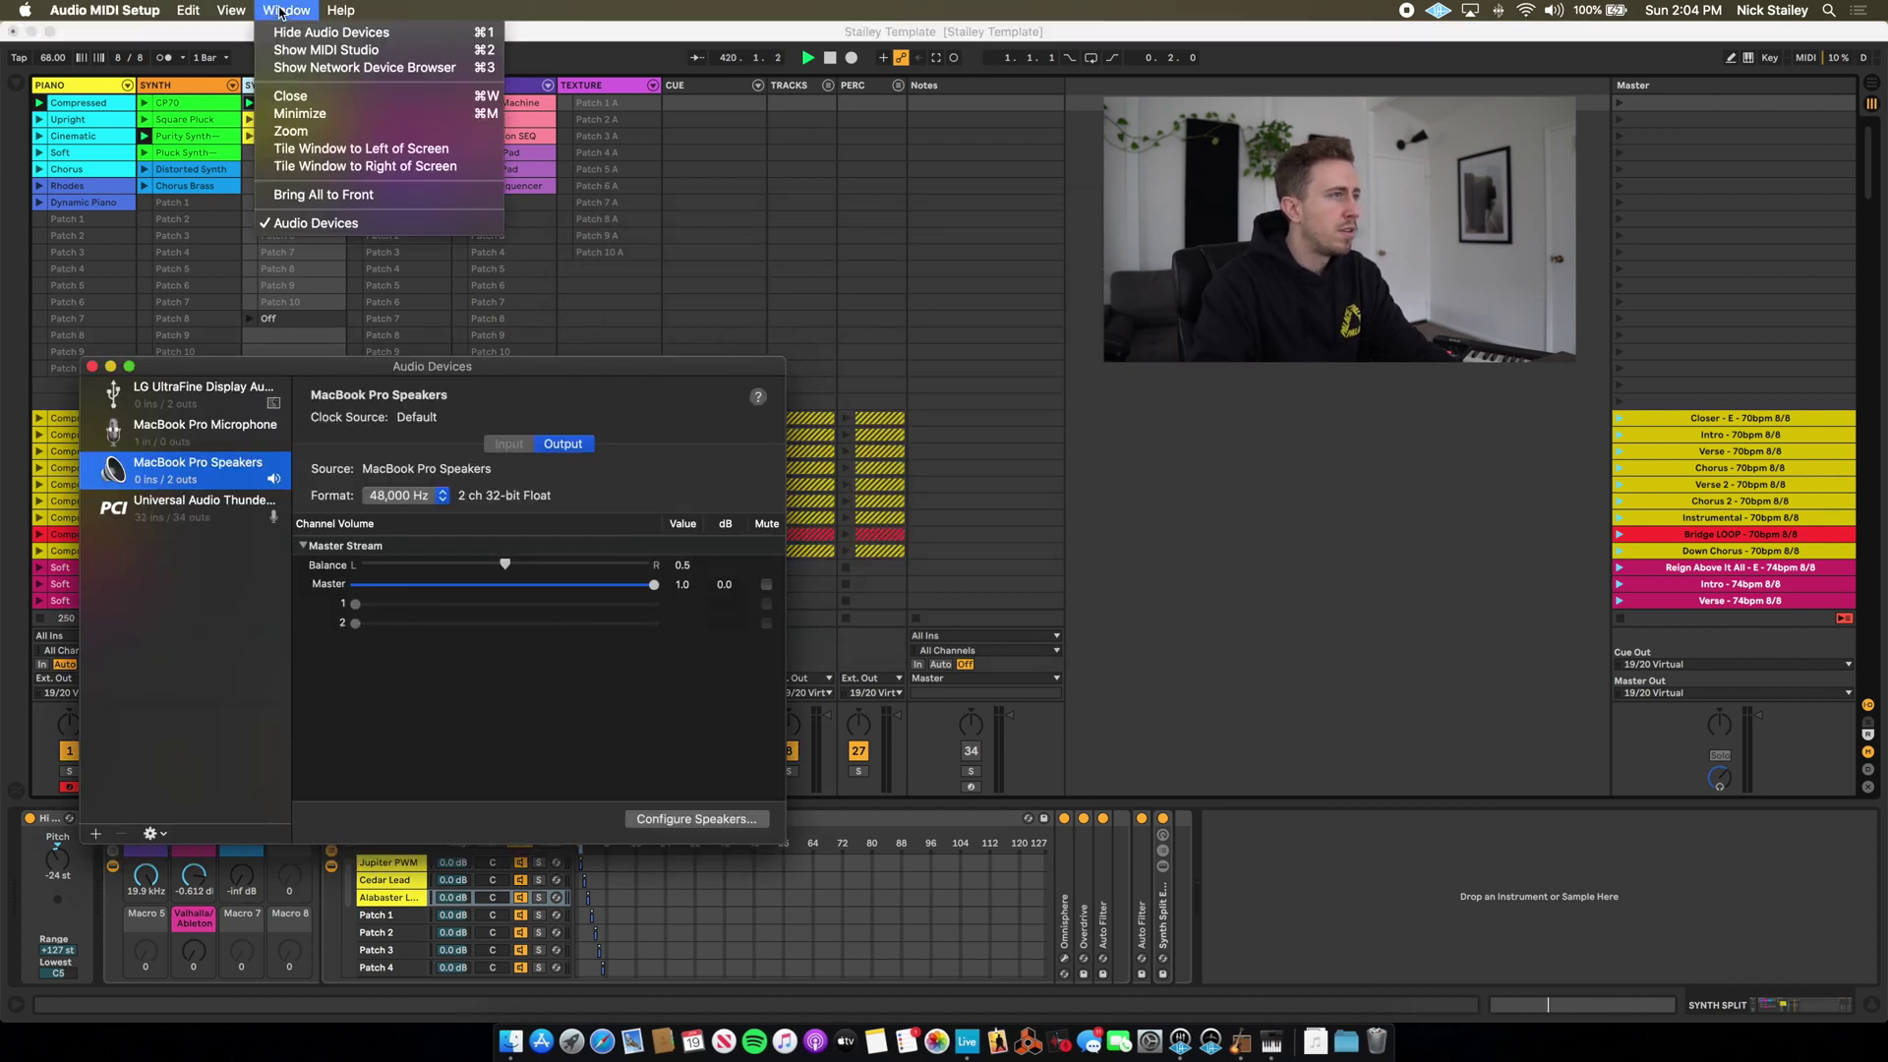
left_click(292, 57)
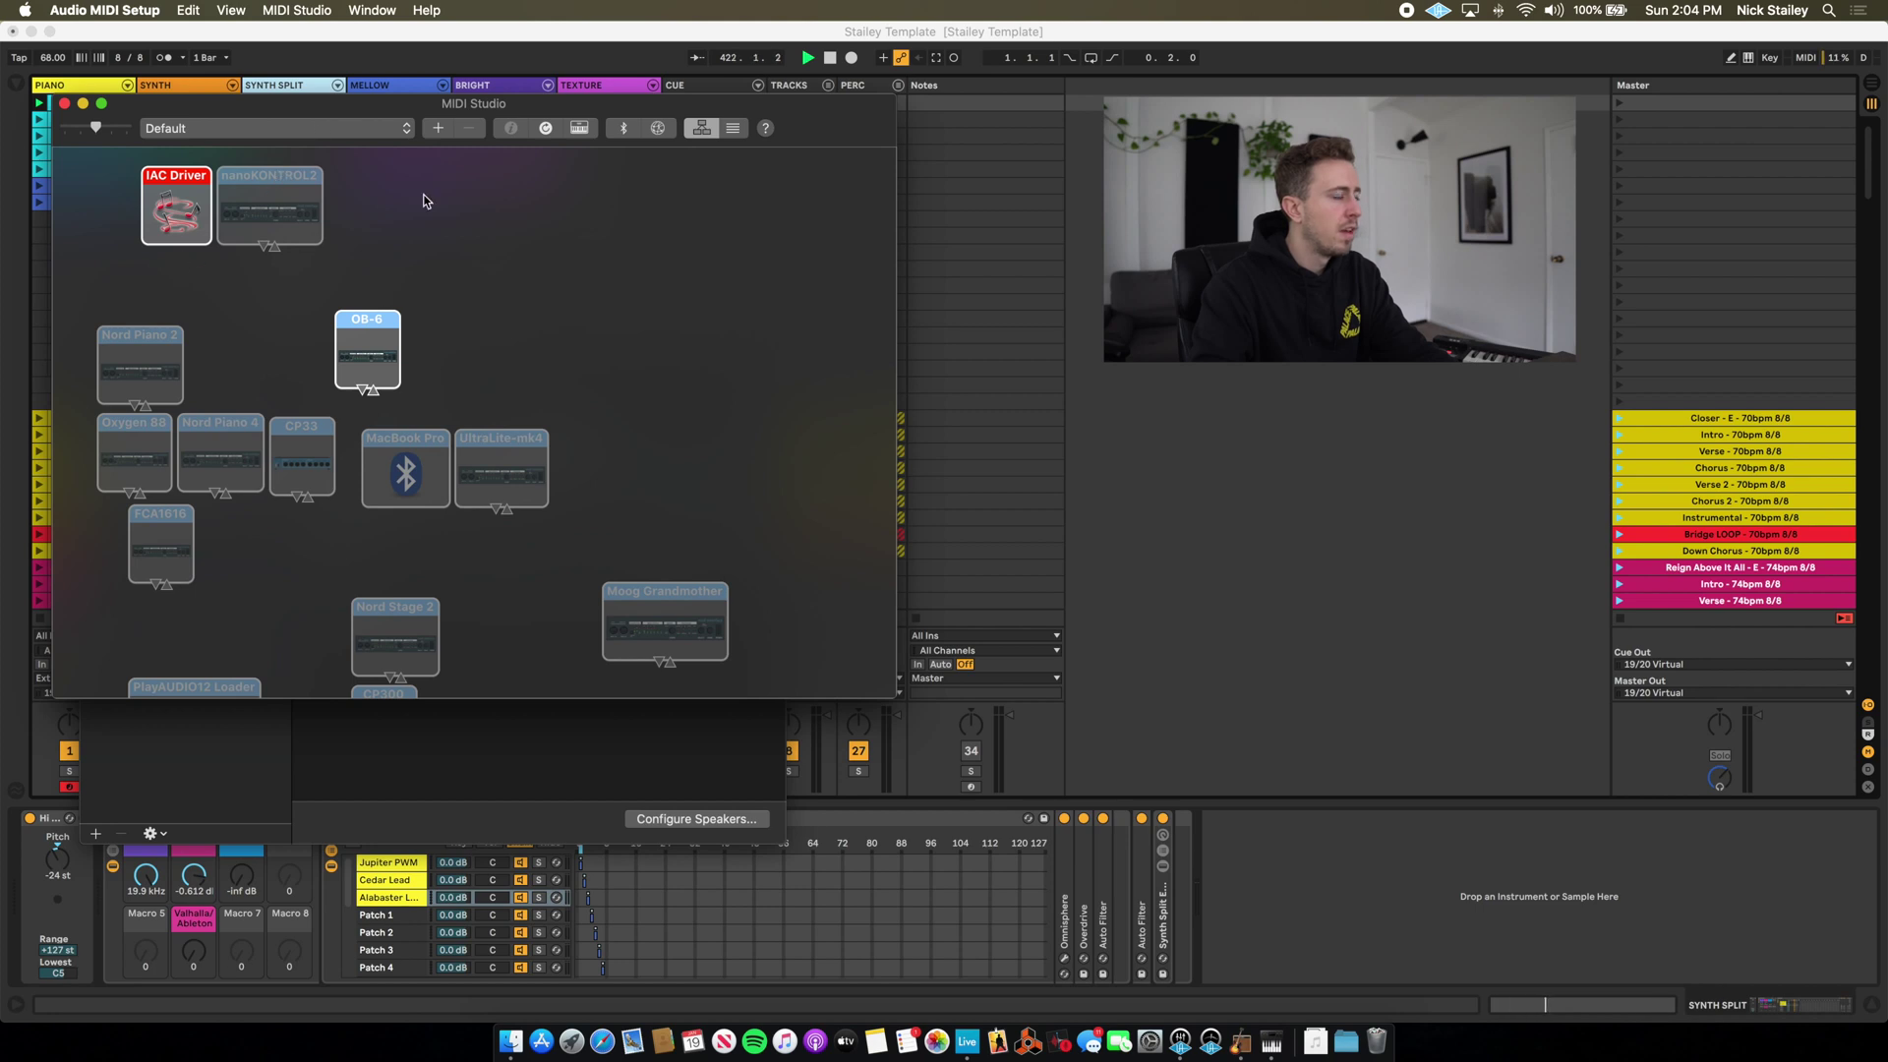
scroll(181, 183, "down", 1)
double_click(181, 183)
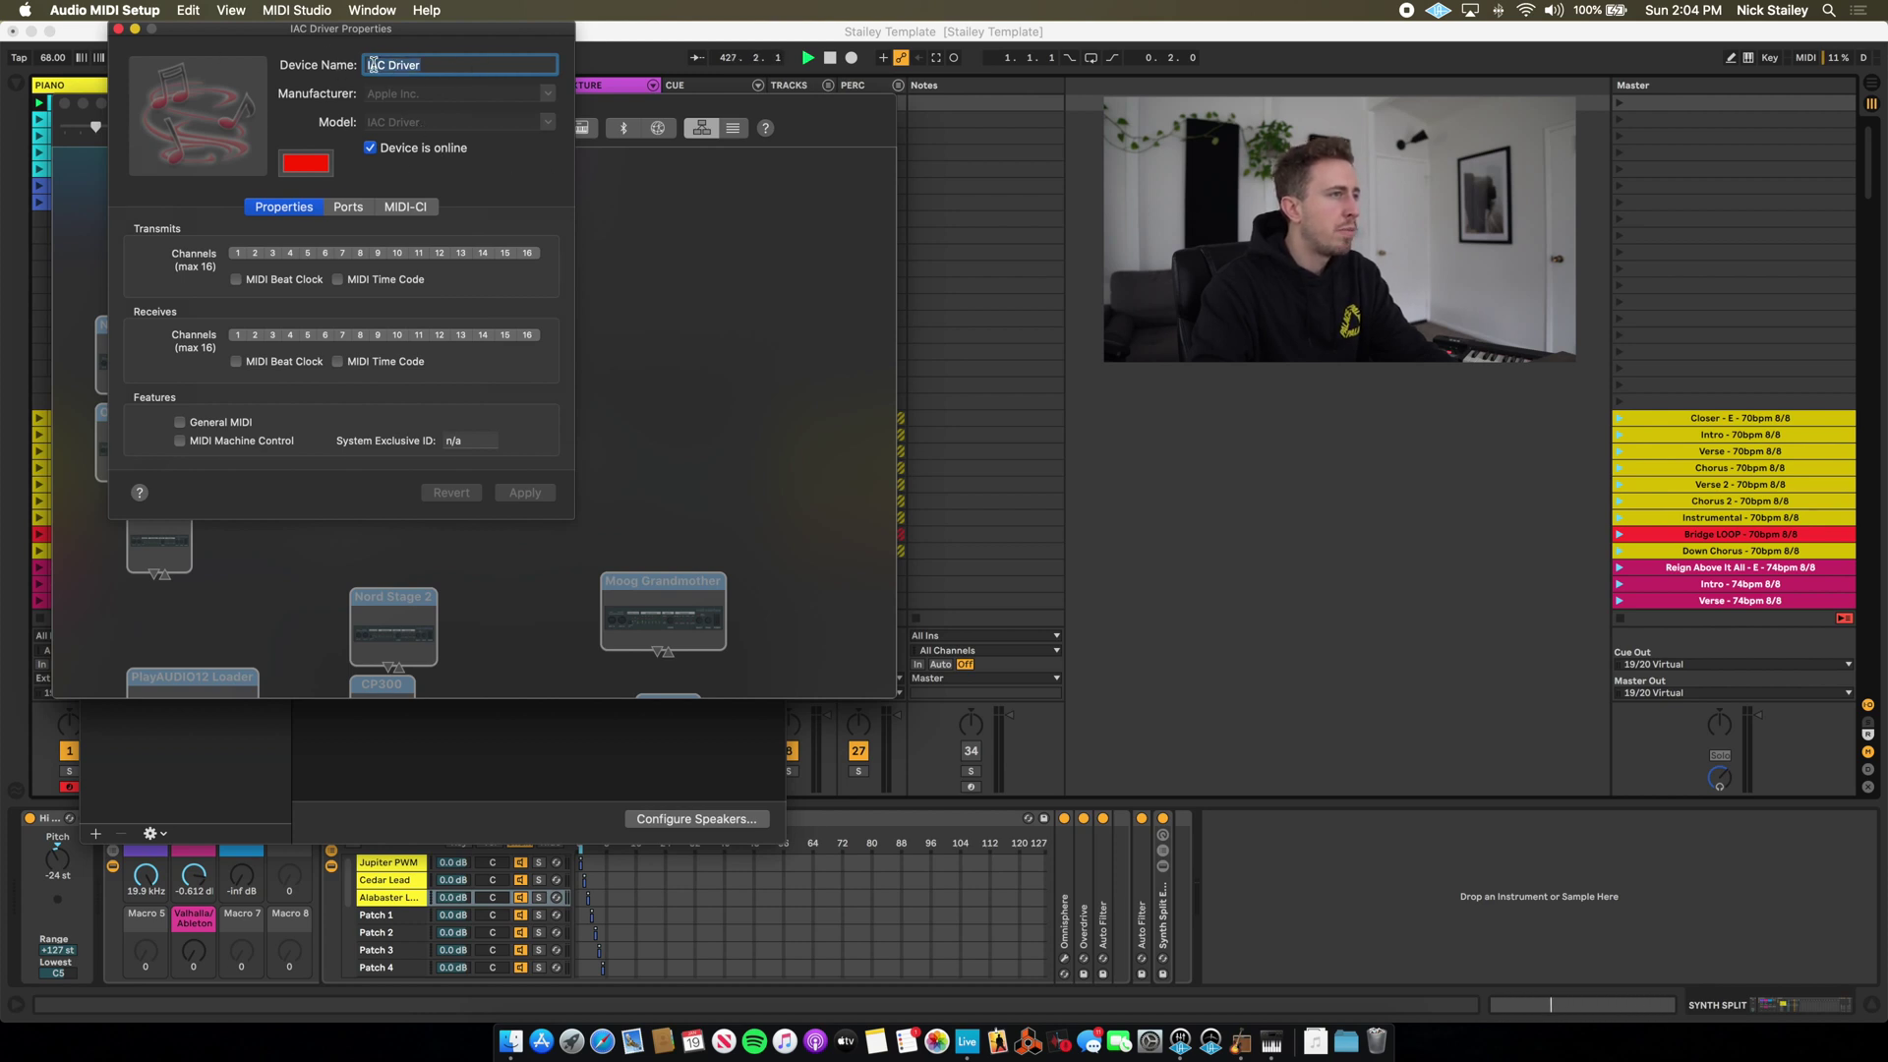
left_click(470, 63)
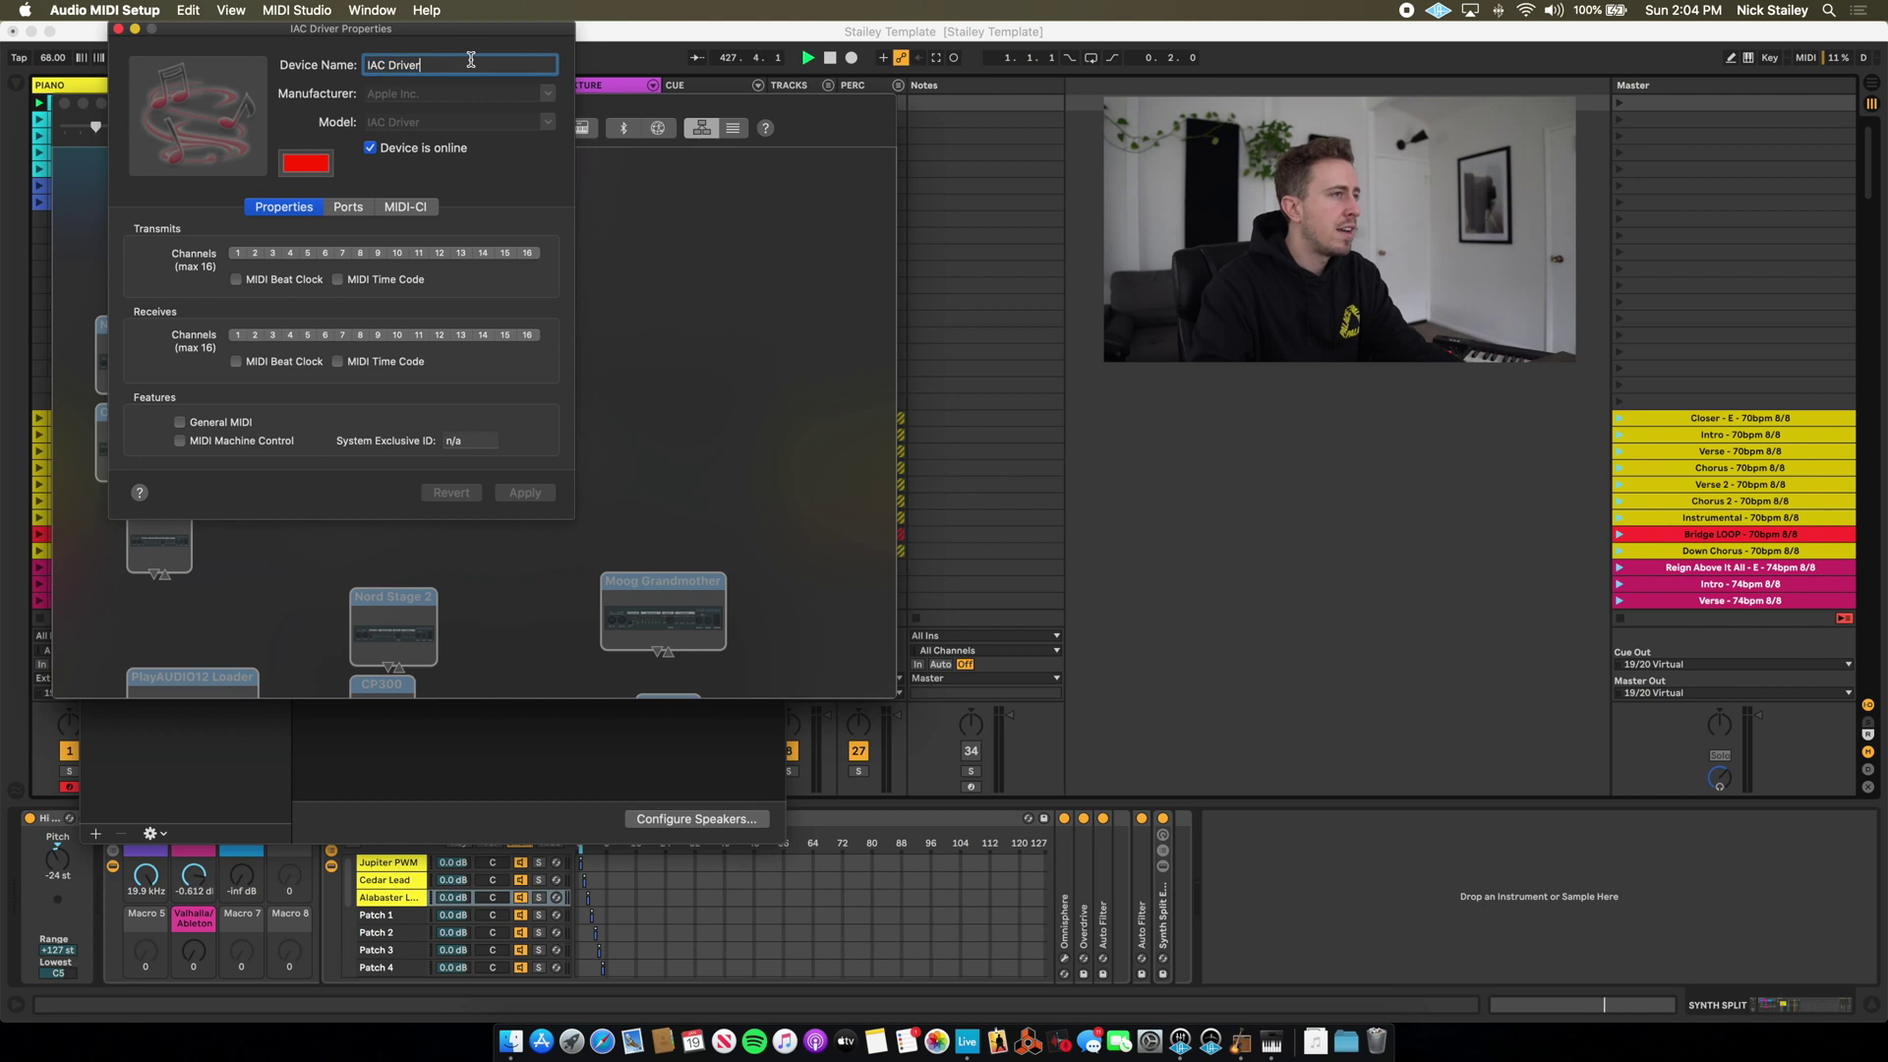
left_click(119, 30)
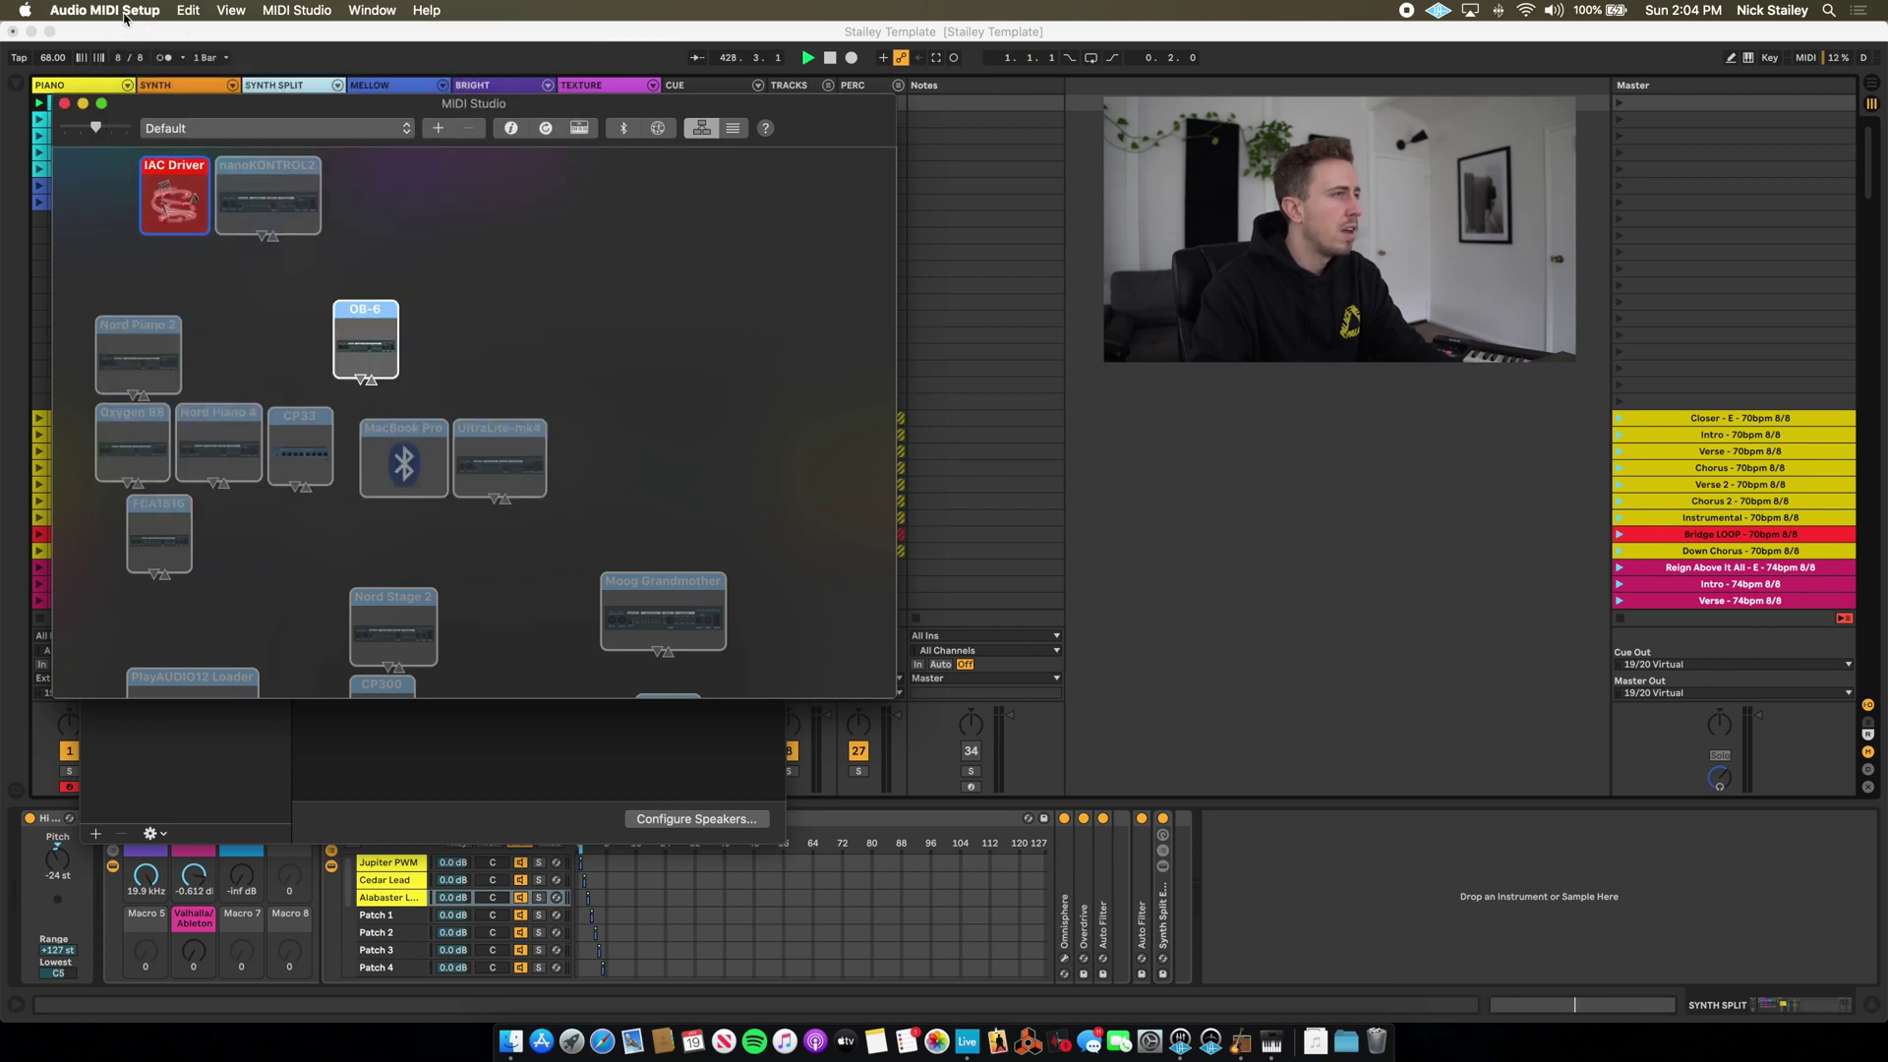
Quit Audio MIDI Setup and return to Ableton Live.
left_click(106, 10)
left_click(124, 185)
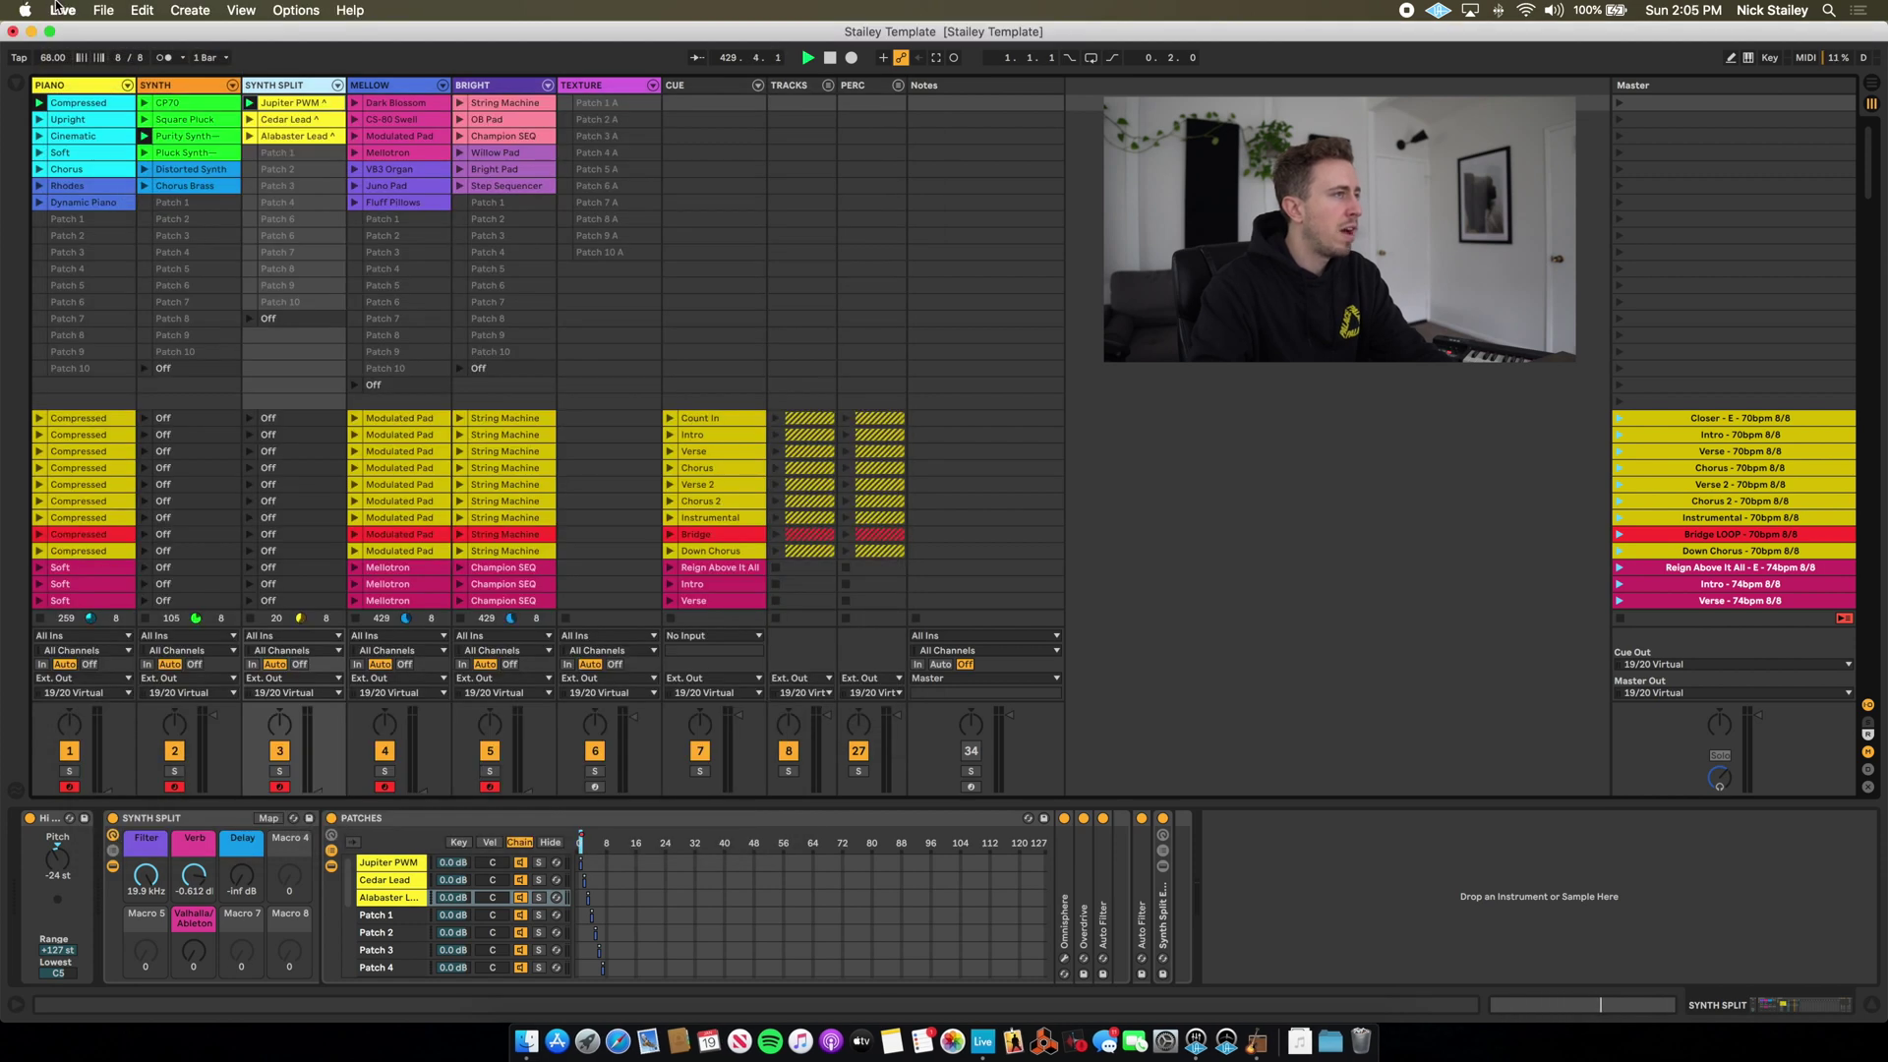
left_click(59, 10)
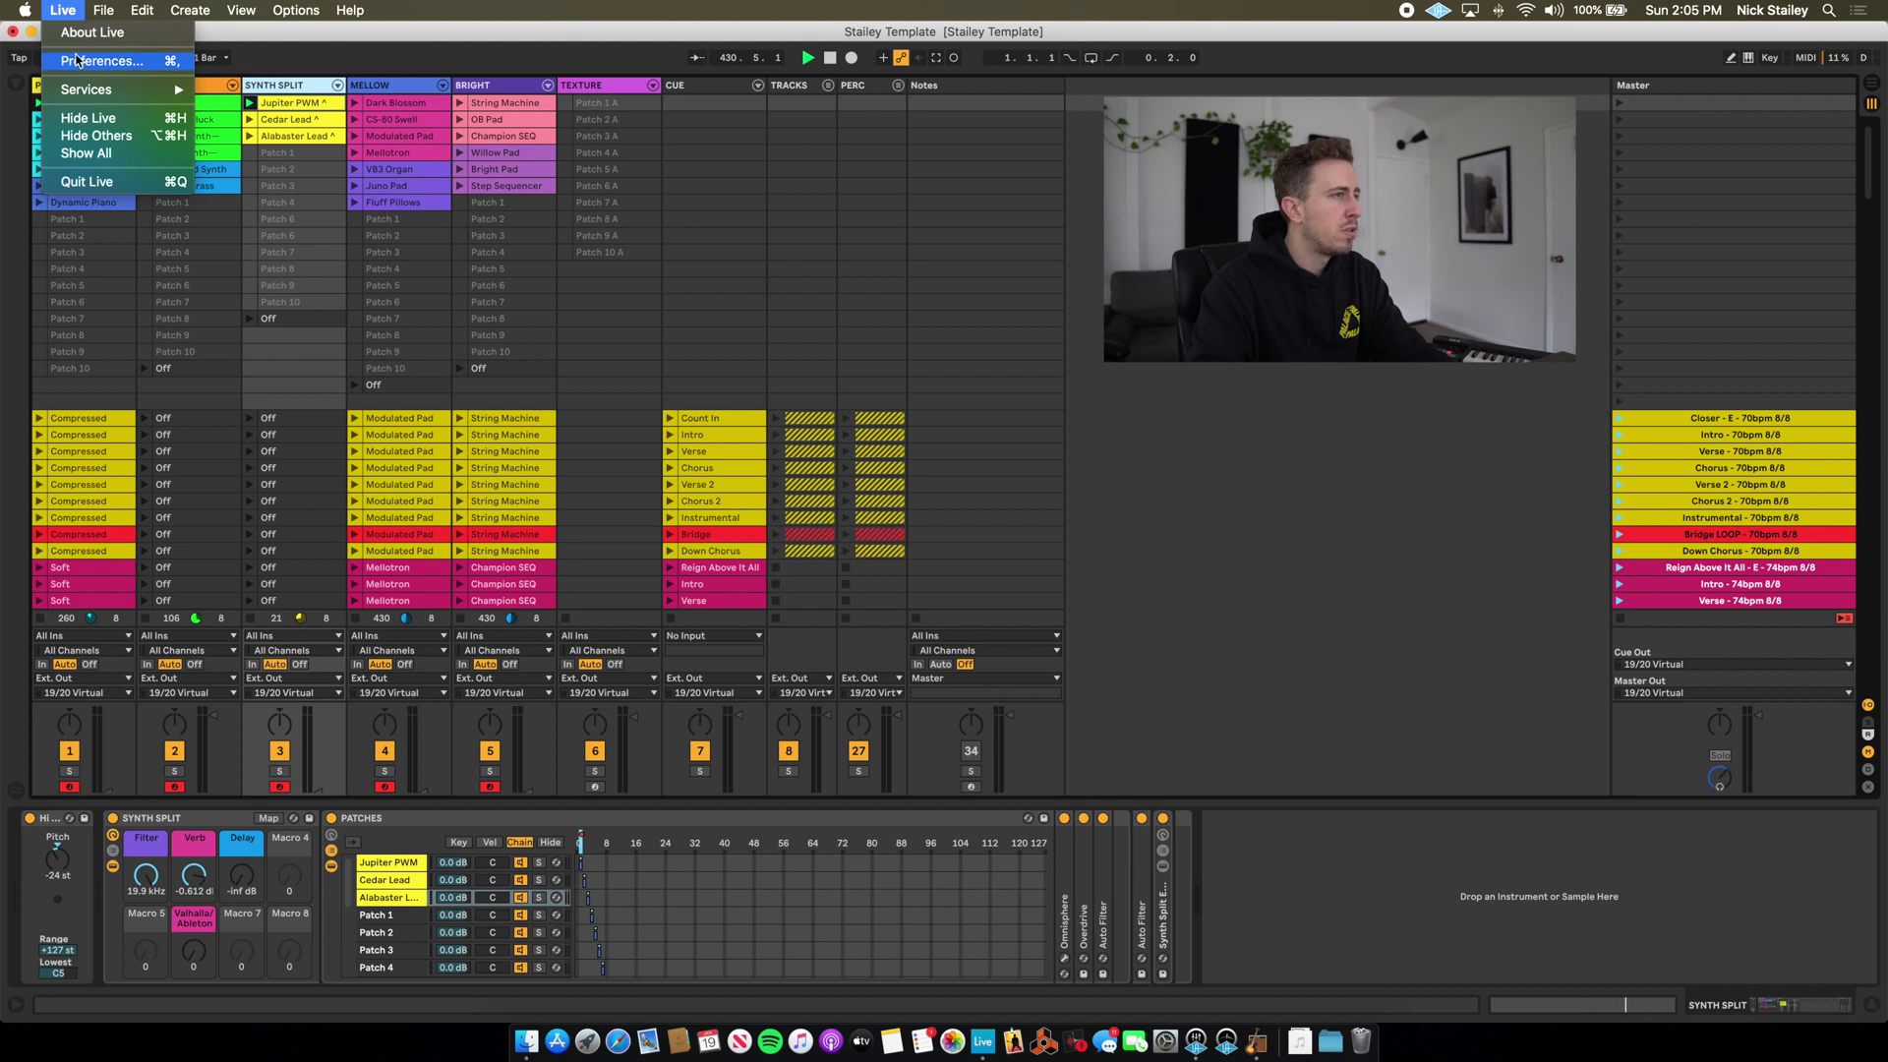
left_click(94, 62)
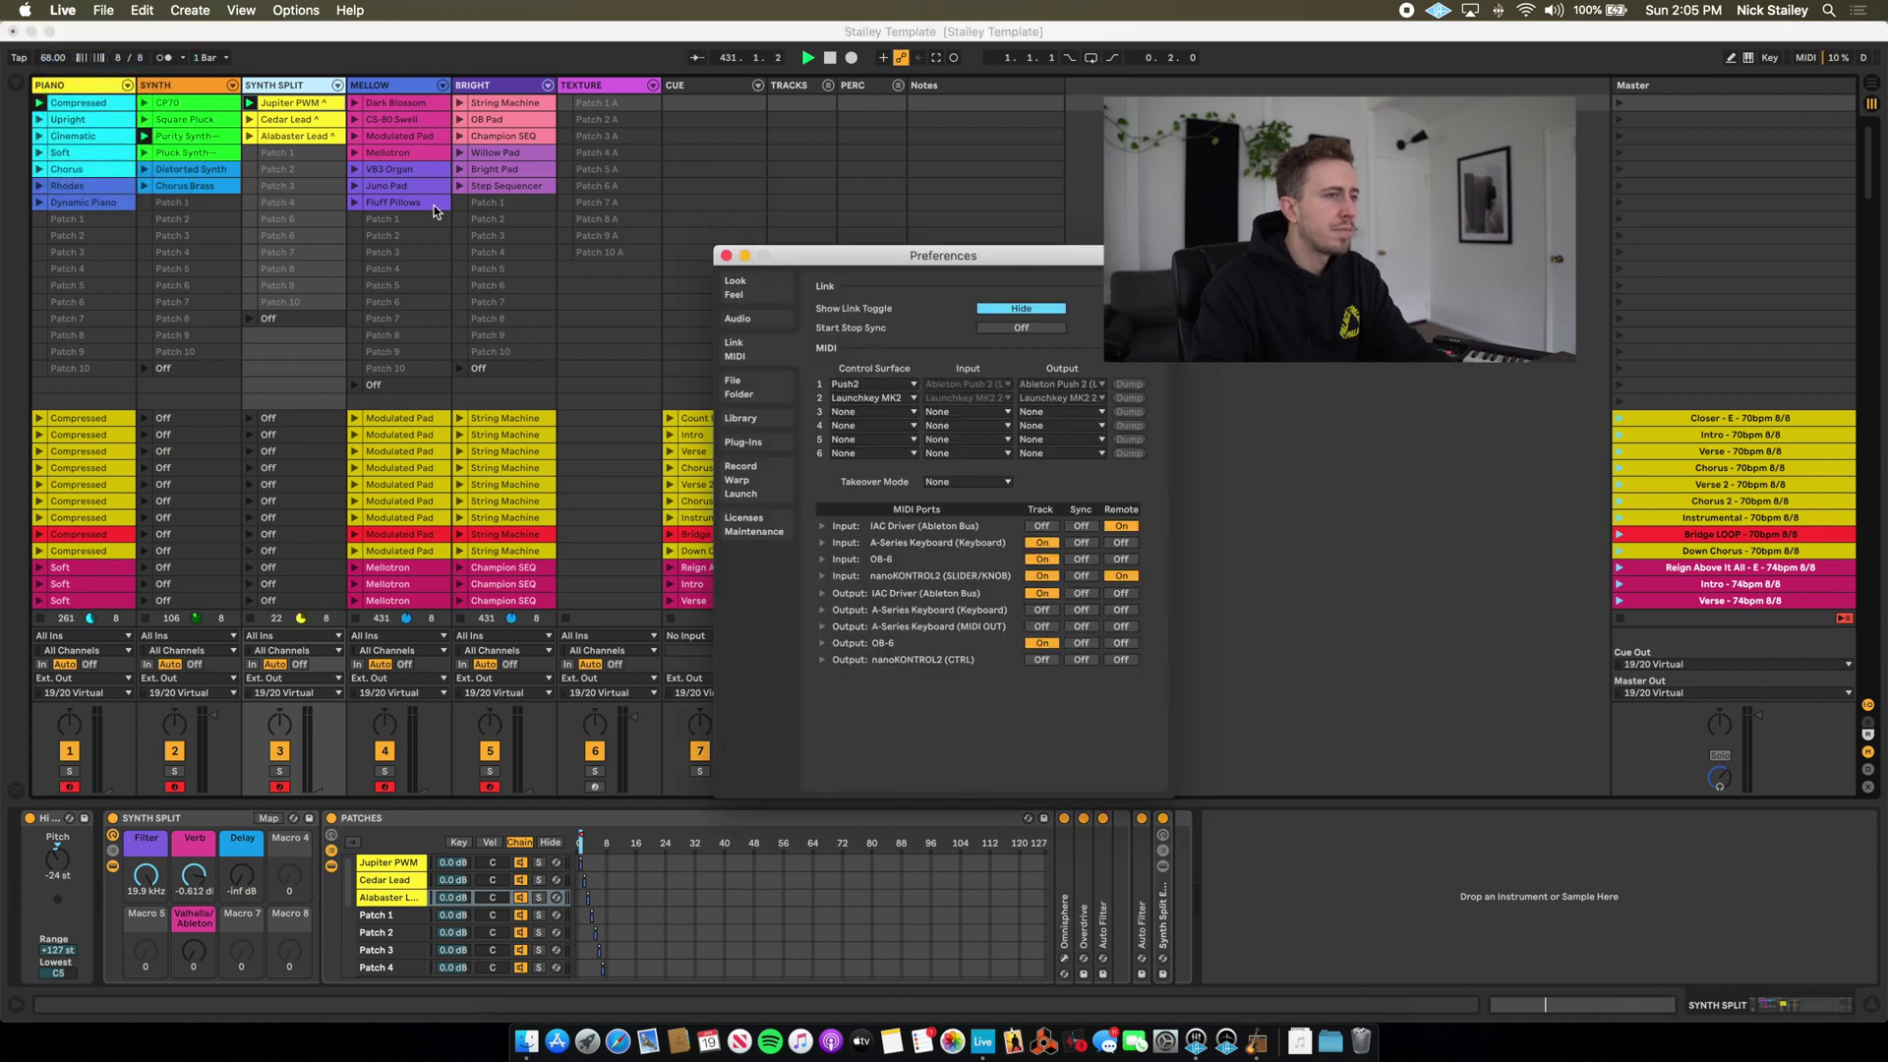
left_click(757, 293)
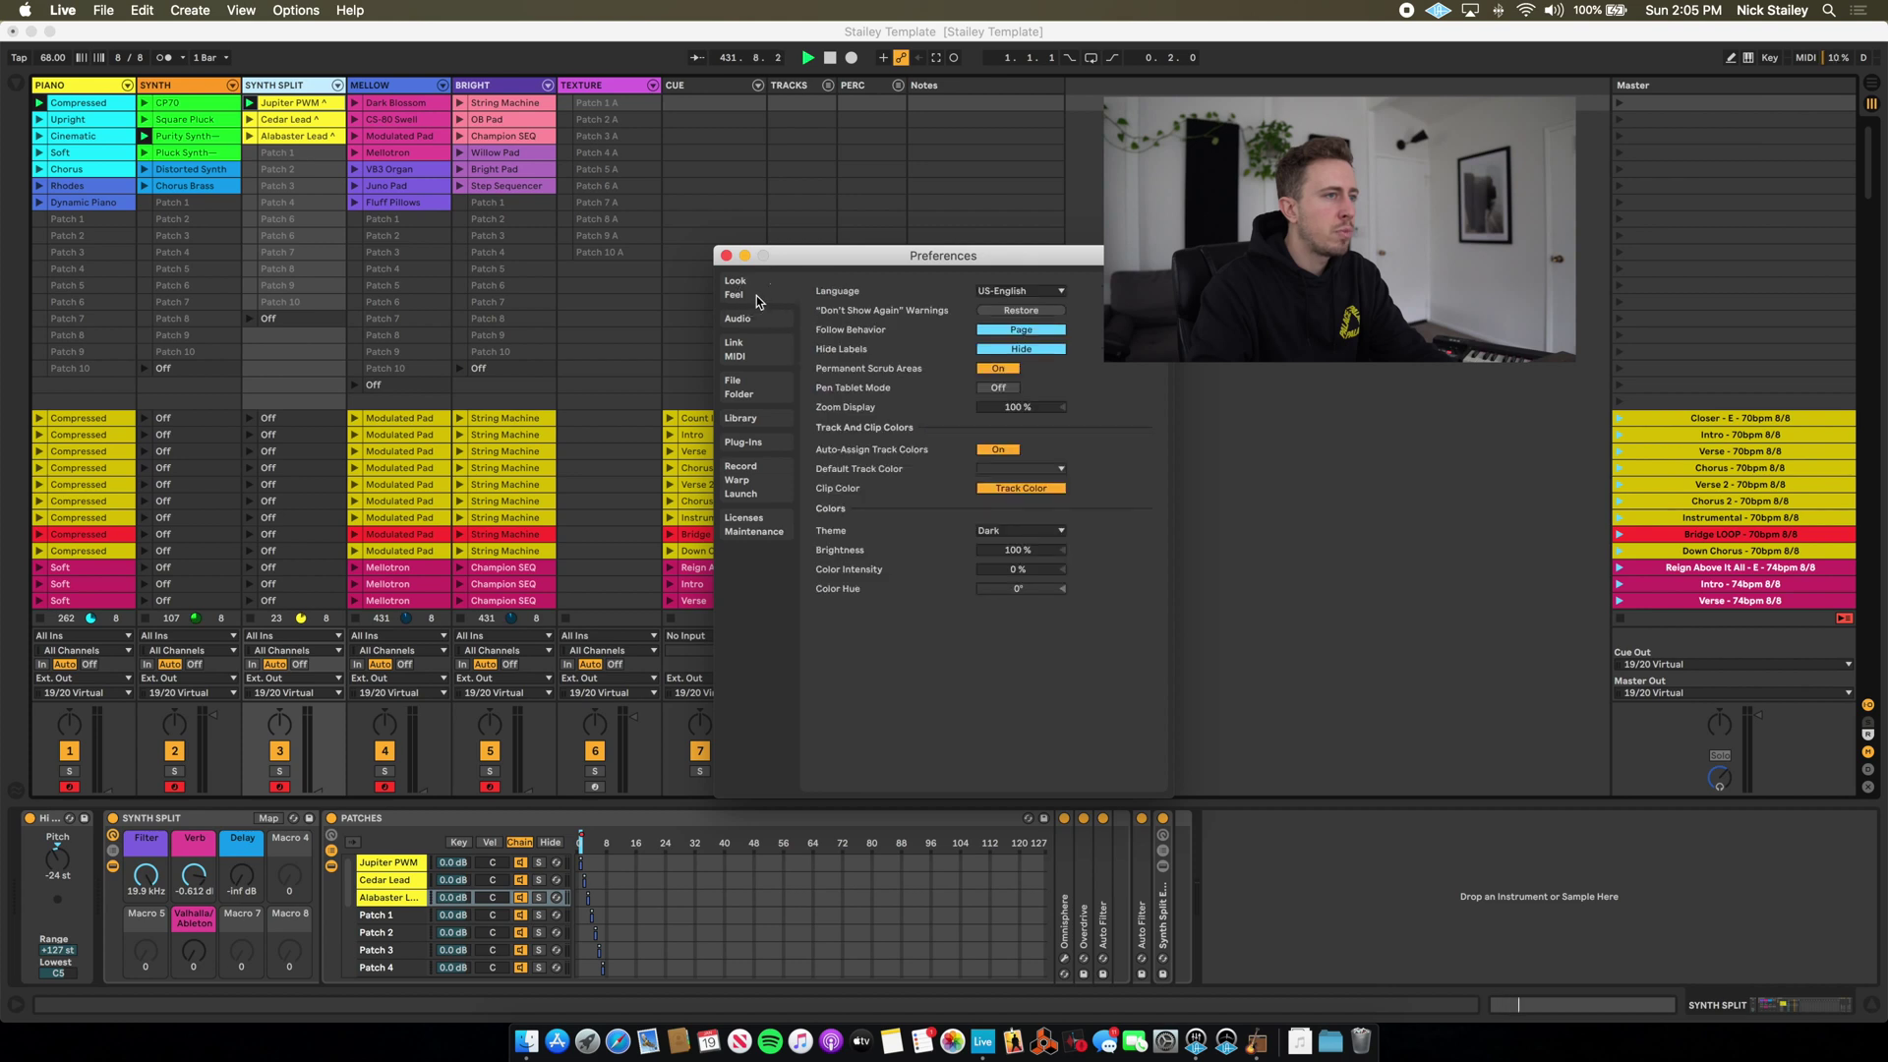
left_click(745, 359)
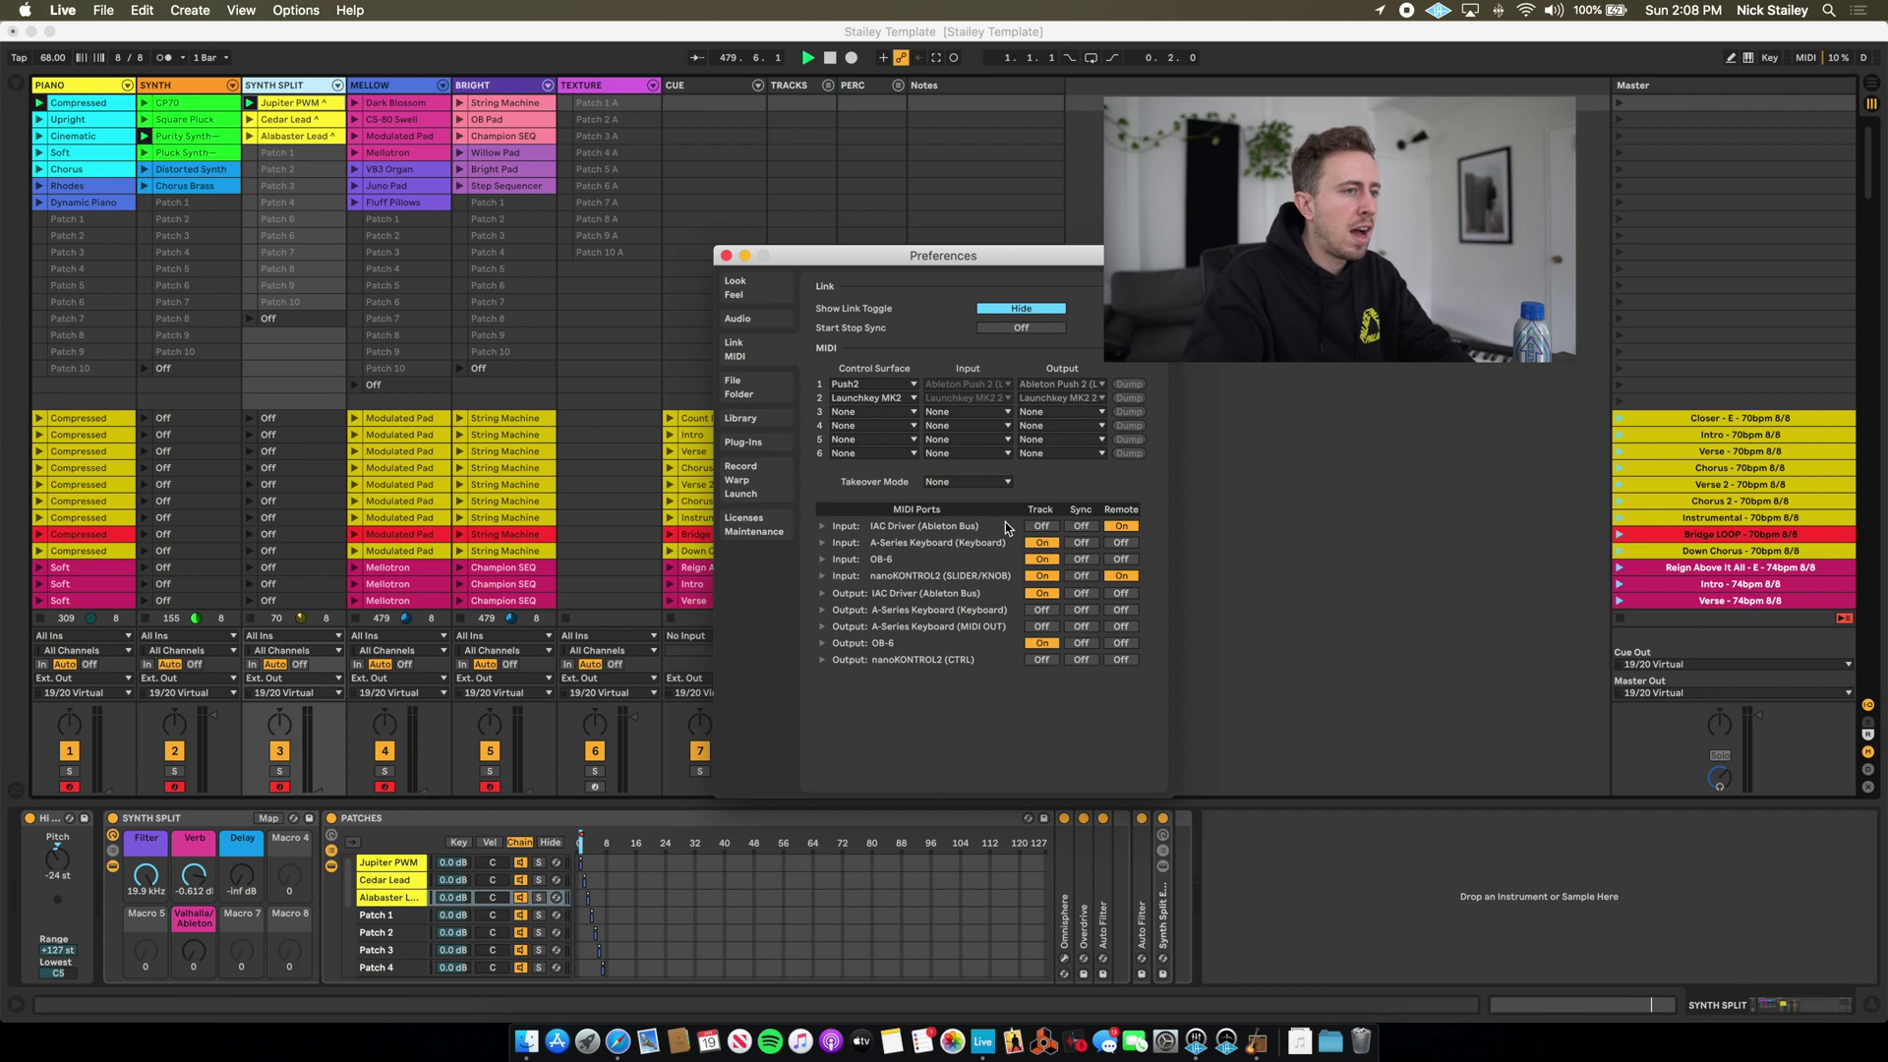
left_click(1121, 526)
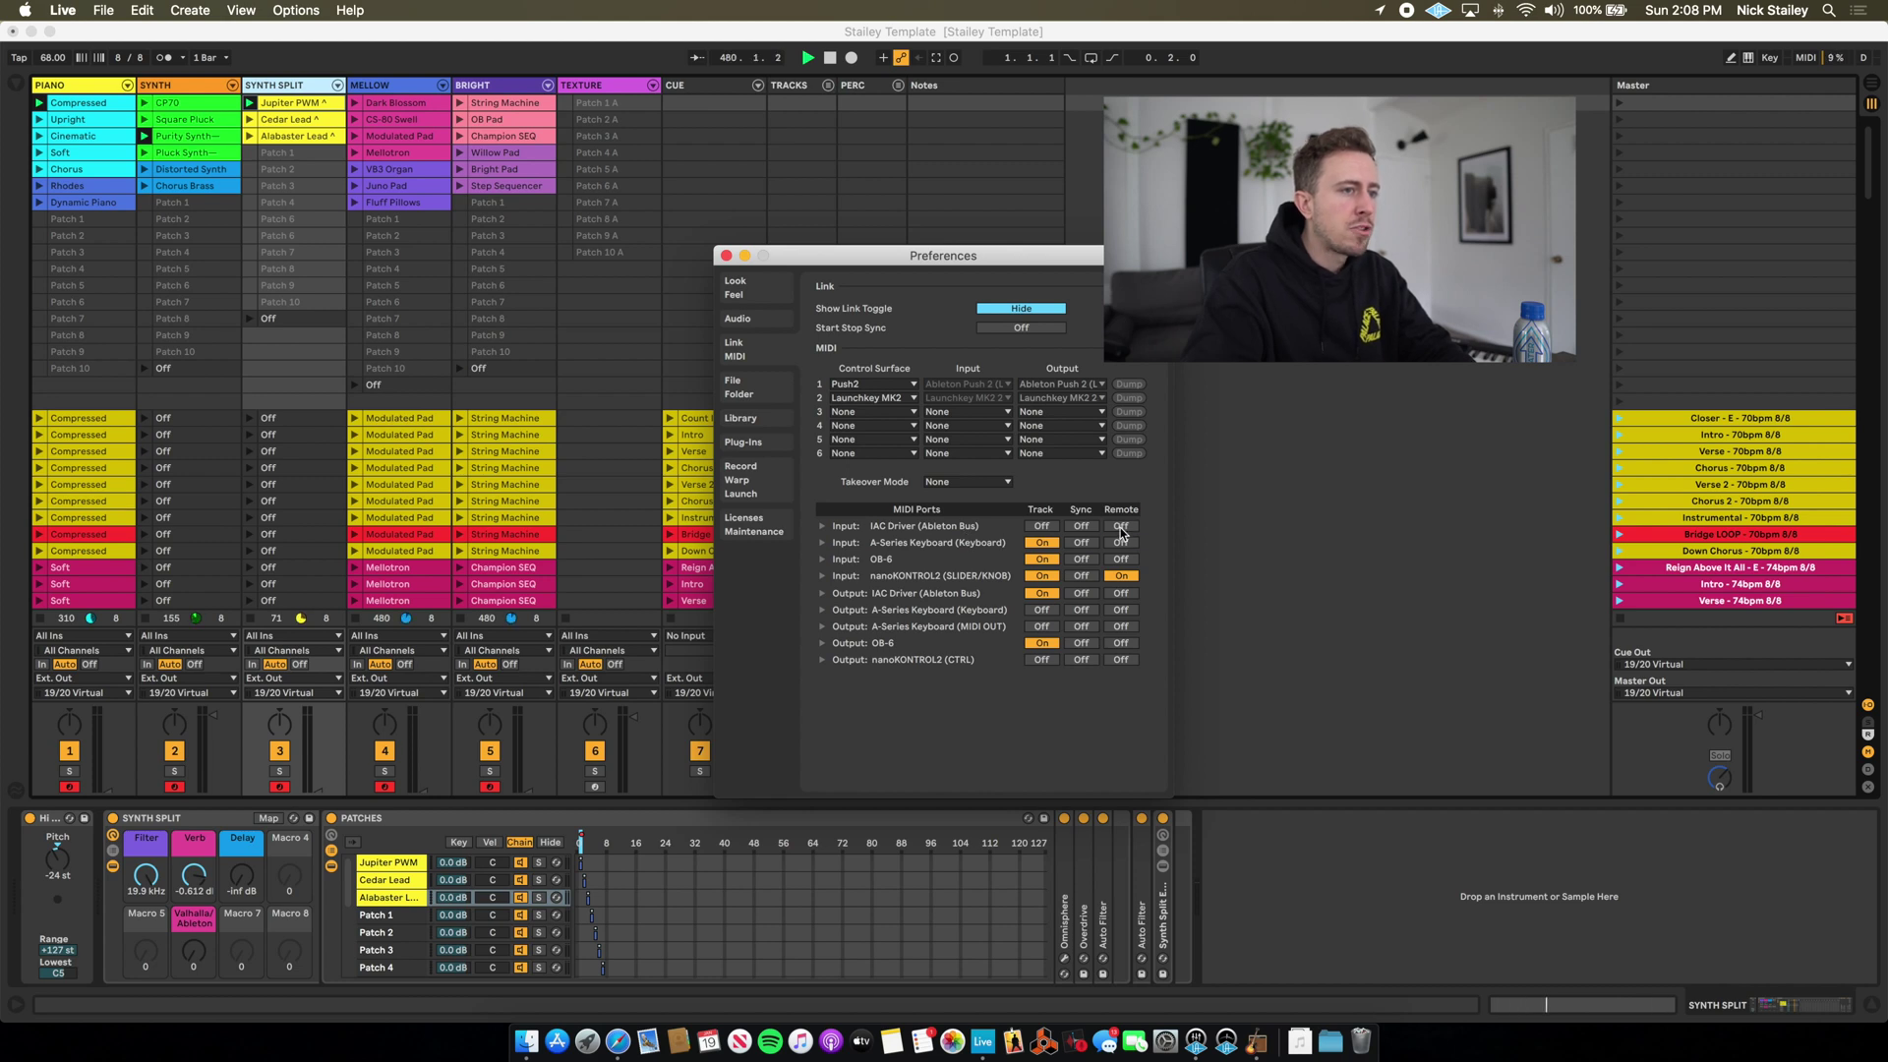
left_click(1119, 527)
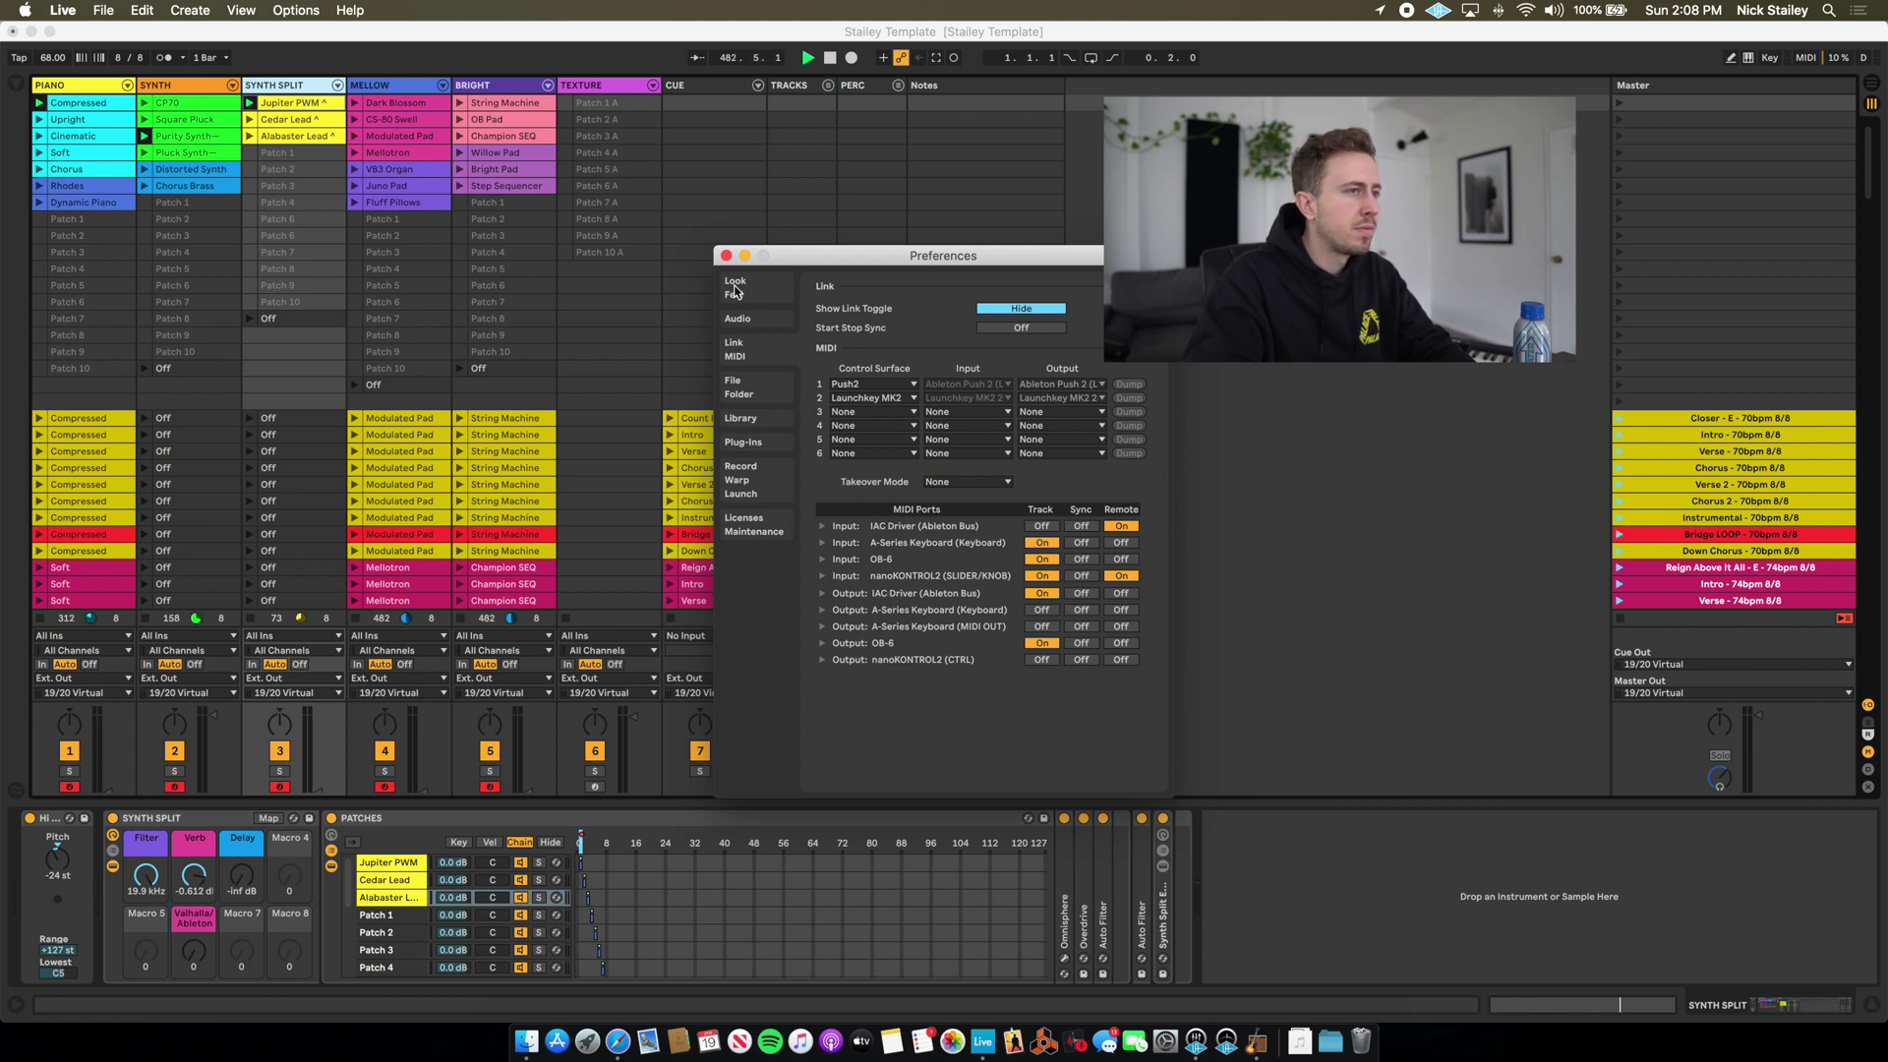
left_click(725, 257)
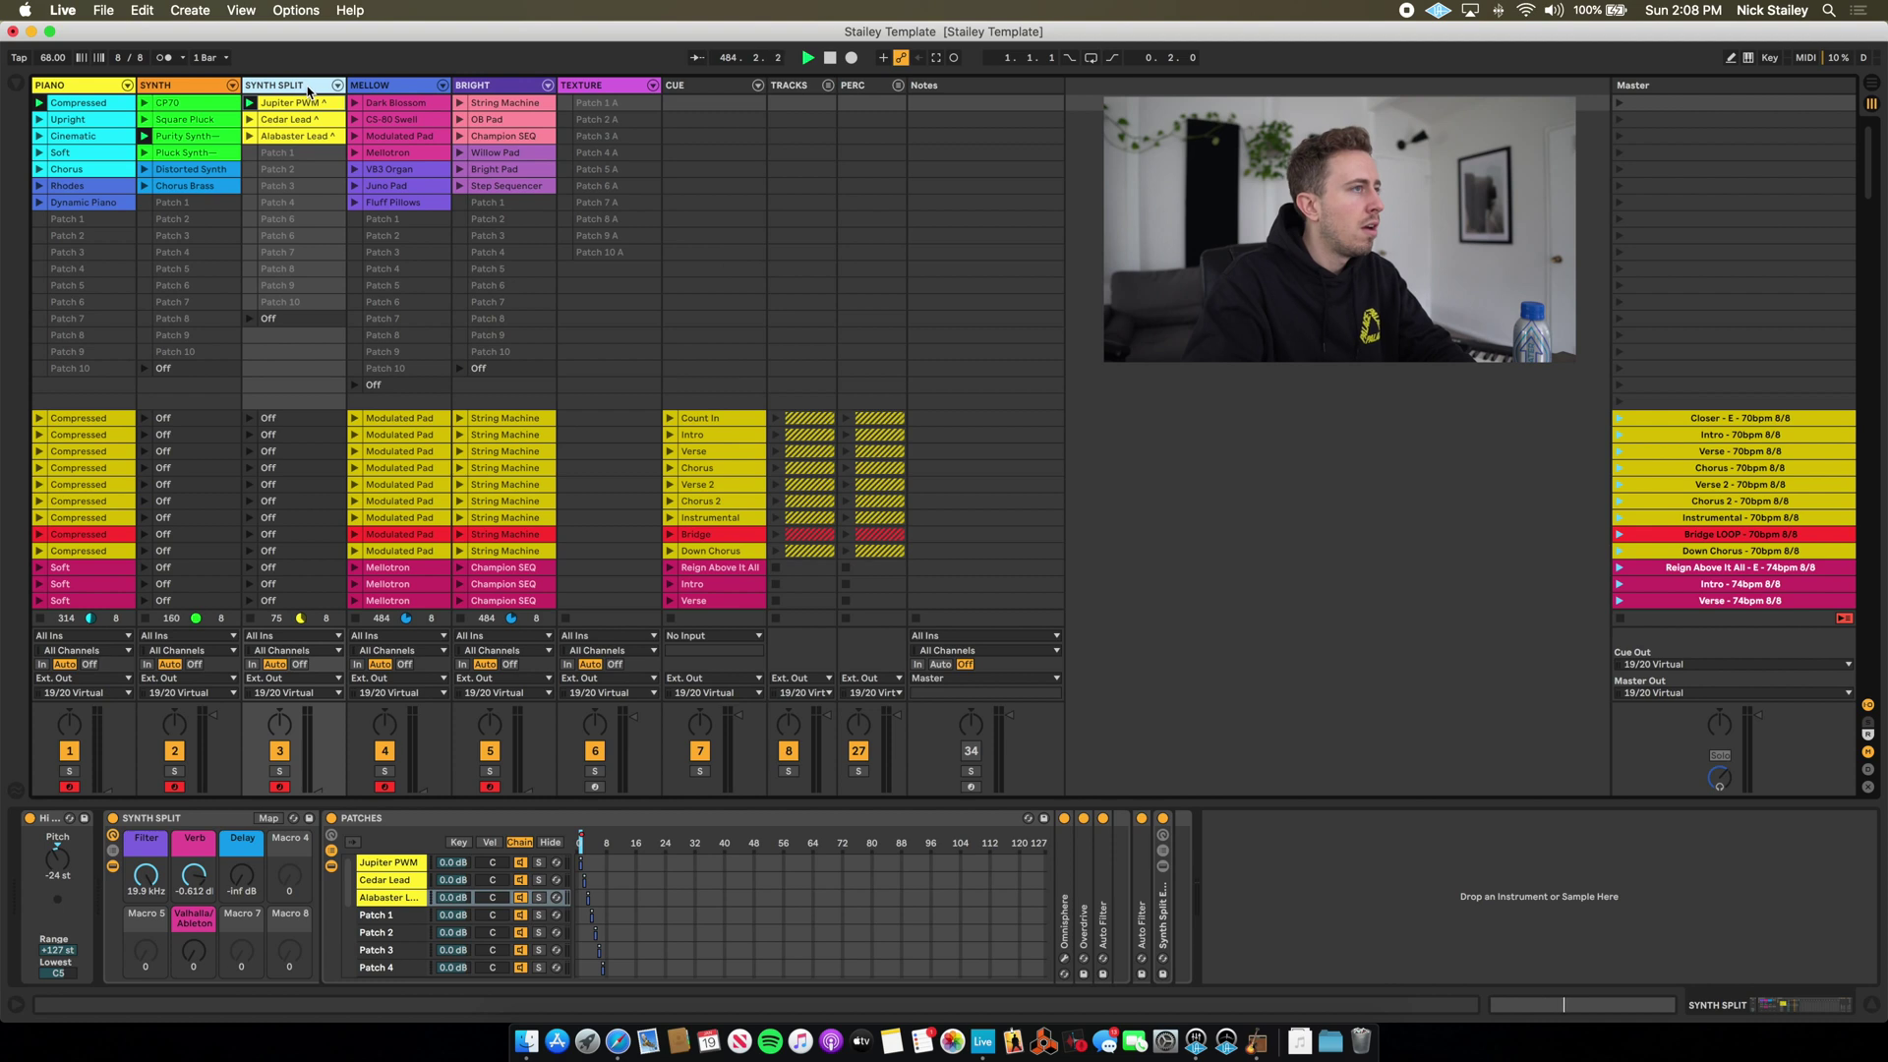
Silence SYNTH SPLIT with its Off clip and unfold SYNTH's SPLIT pitch device.
left_click(250, 319)
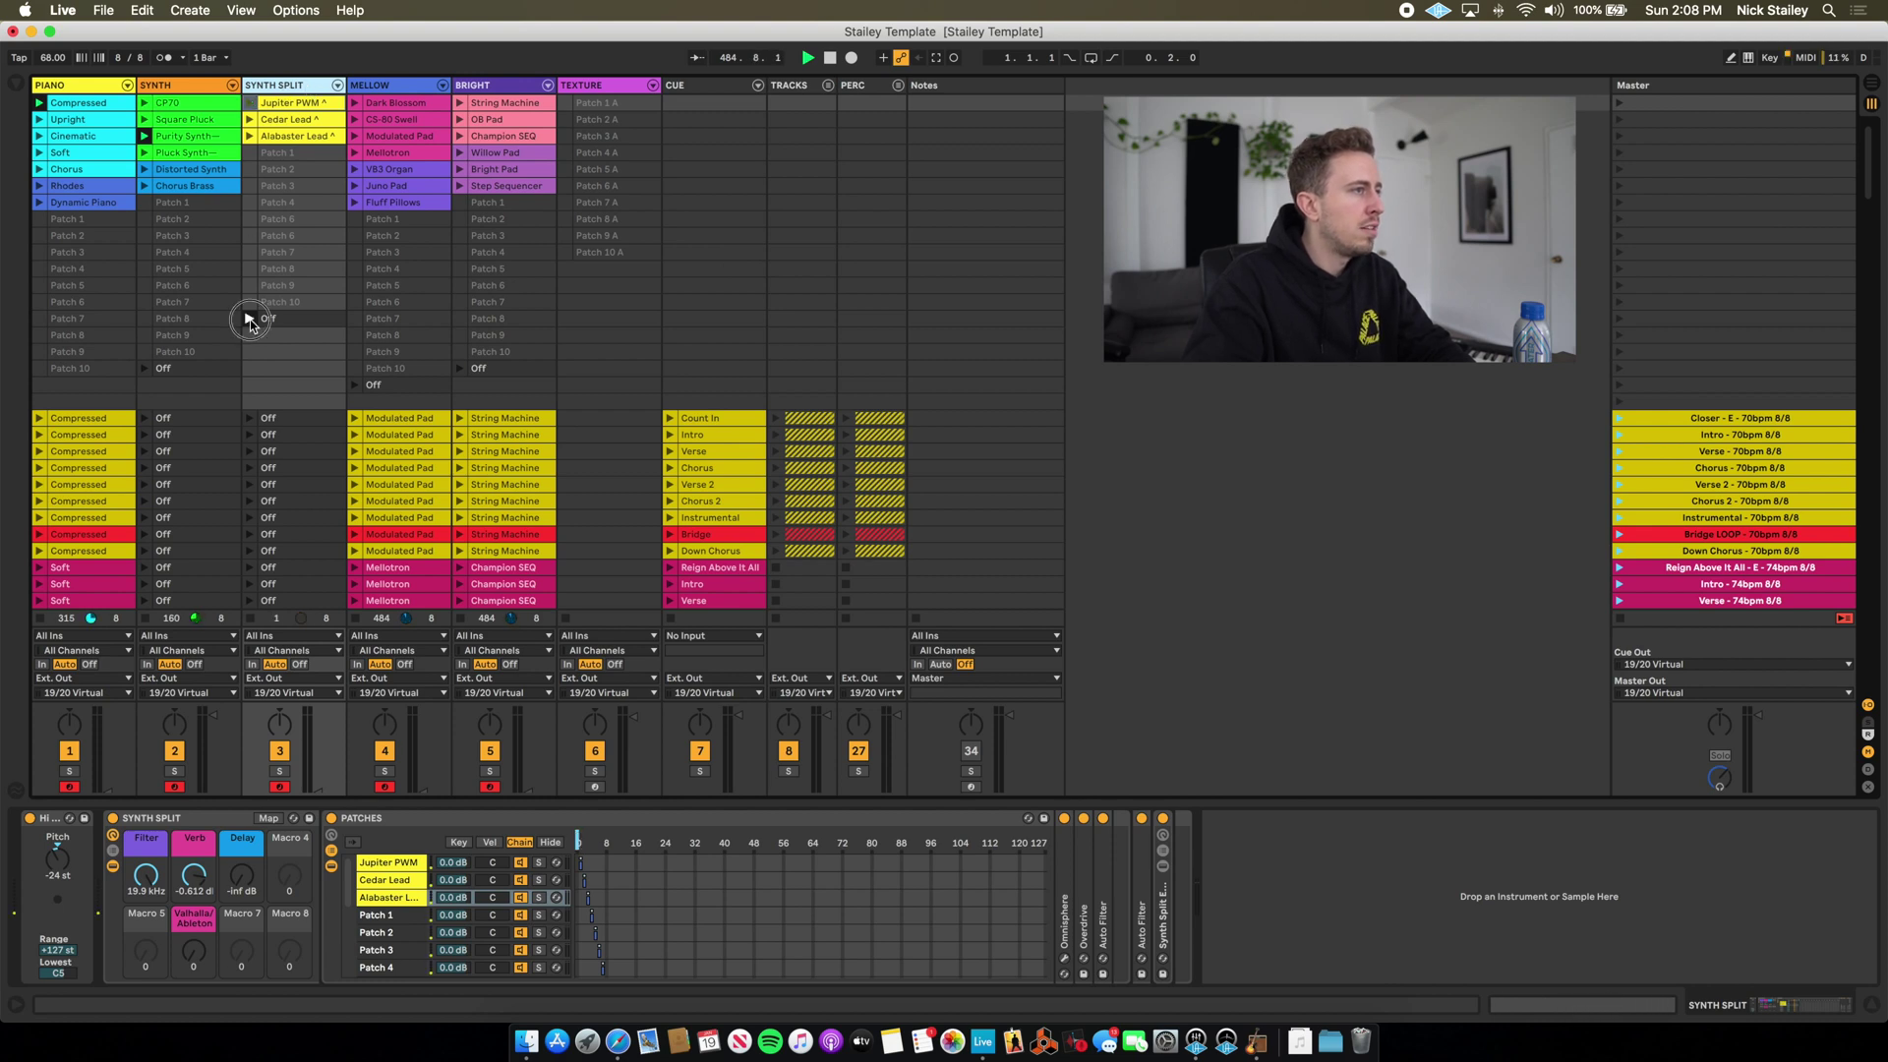
left_click(192, 93)
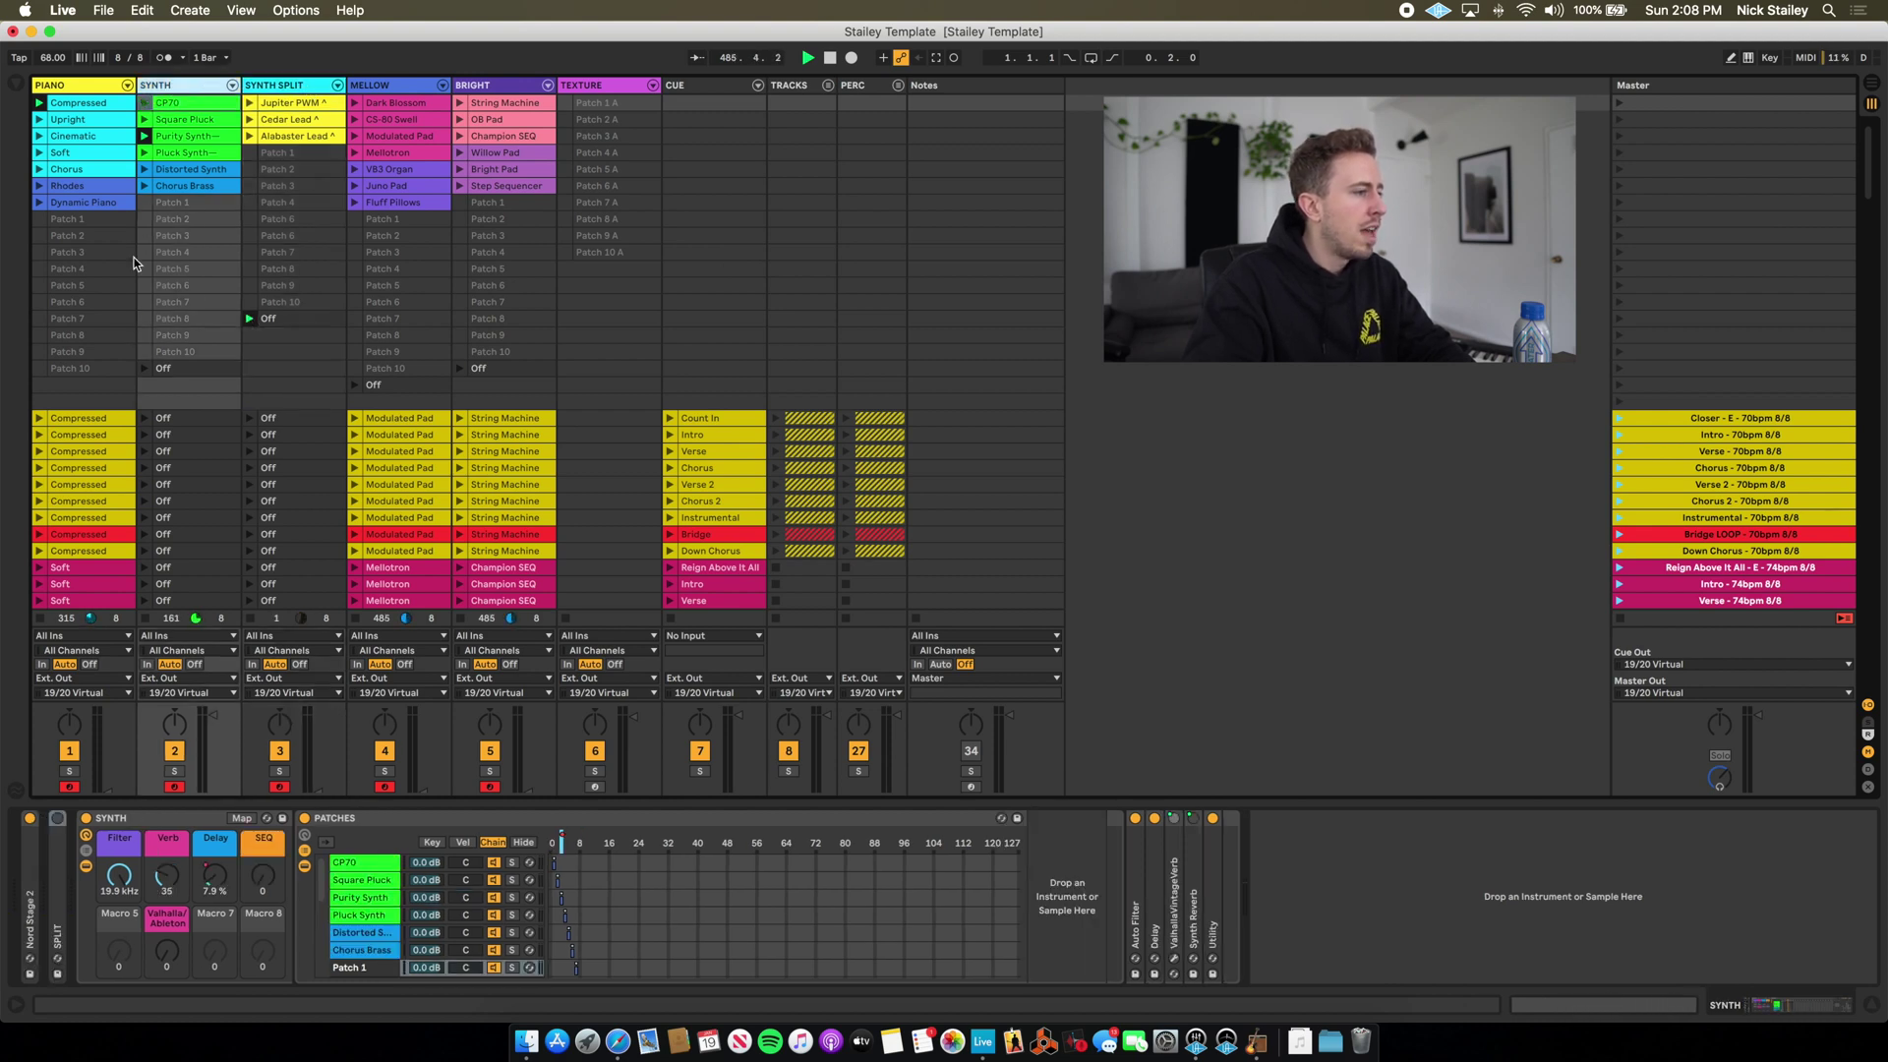
double_click(61, 929)
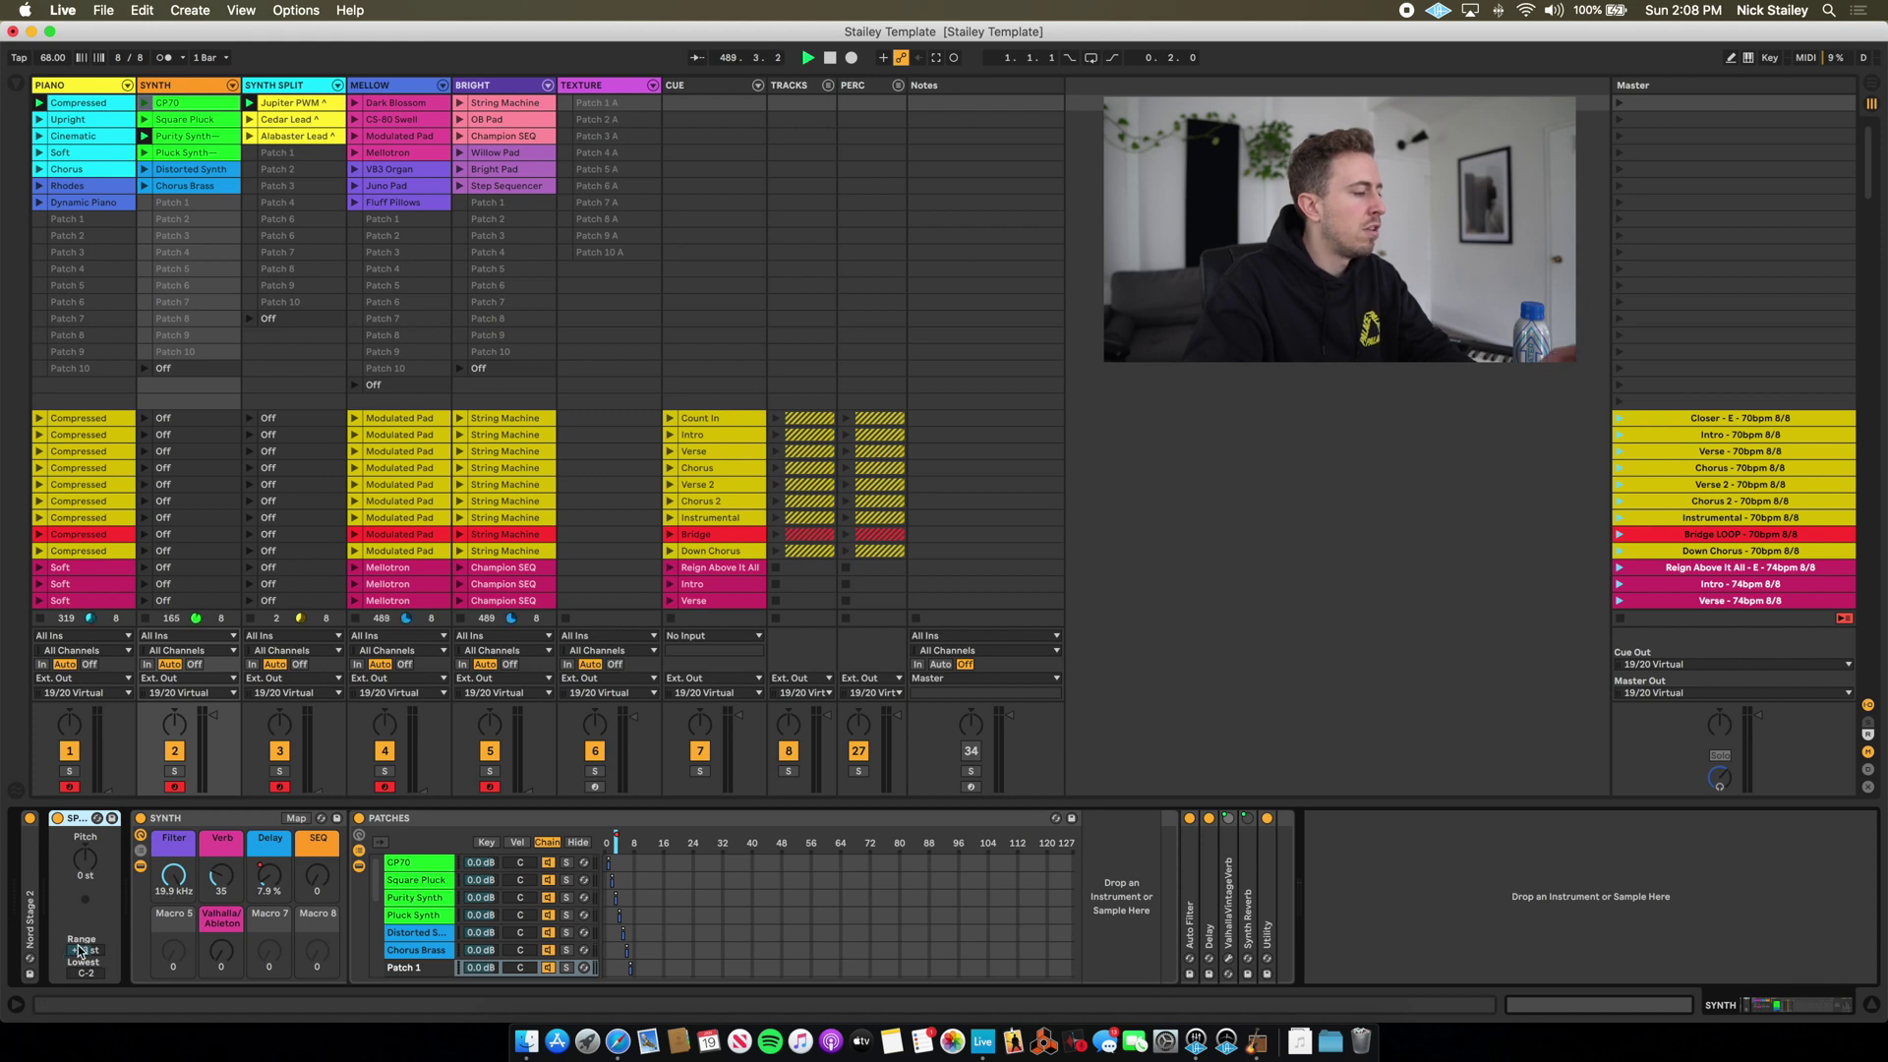
Unfold PIANO's SPLIT pitch device, then show SYNTH SPLIT's devices.
left_click(97, 86)
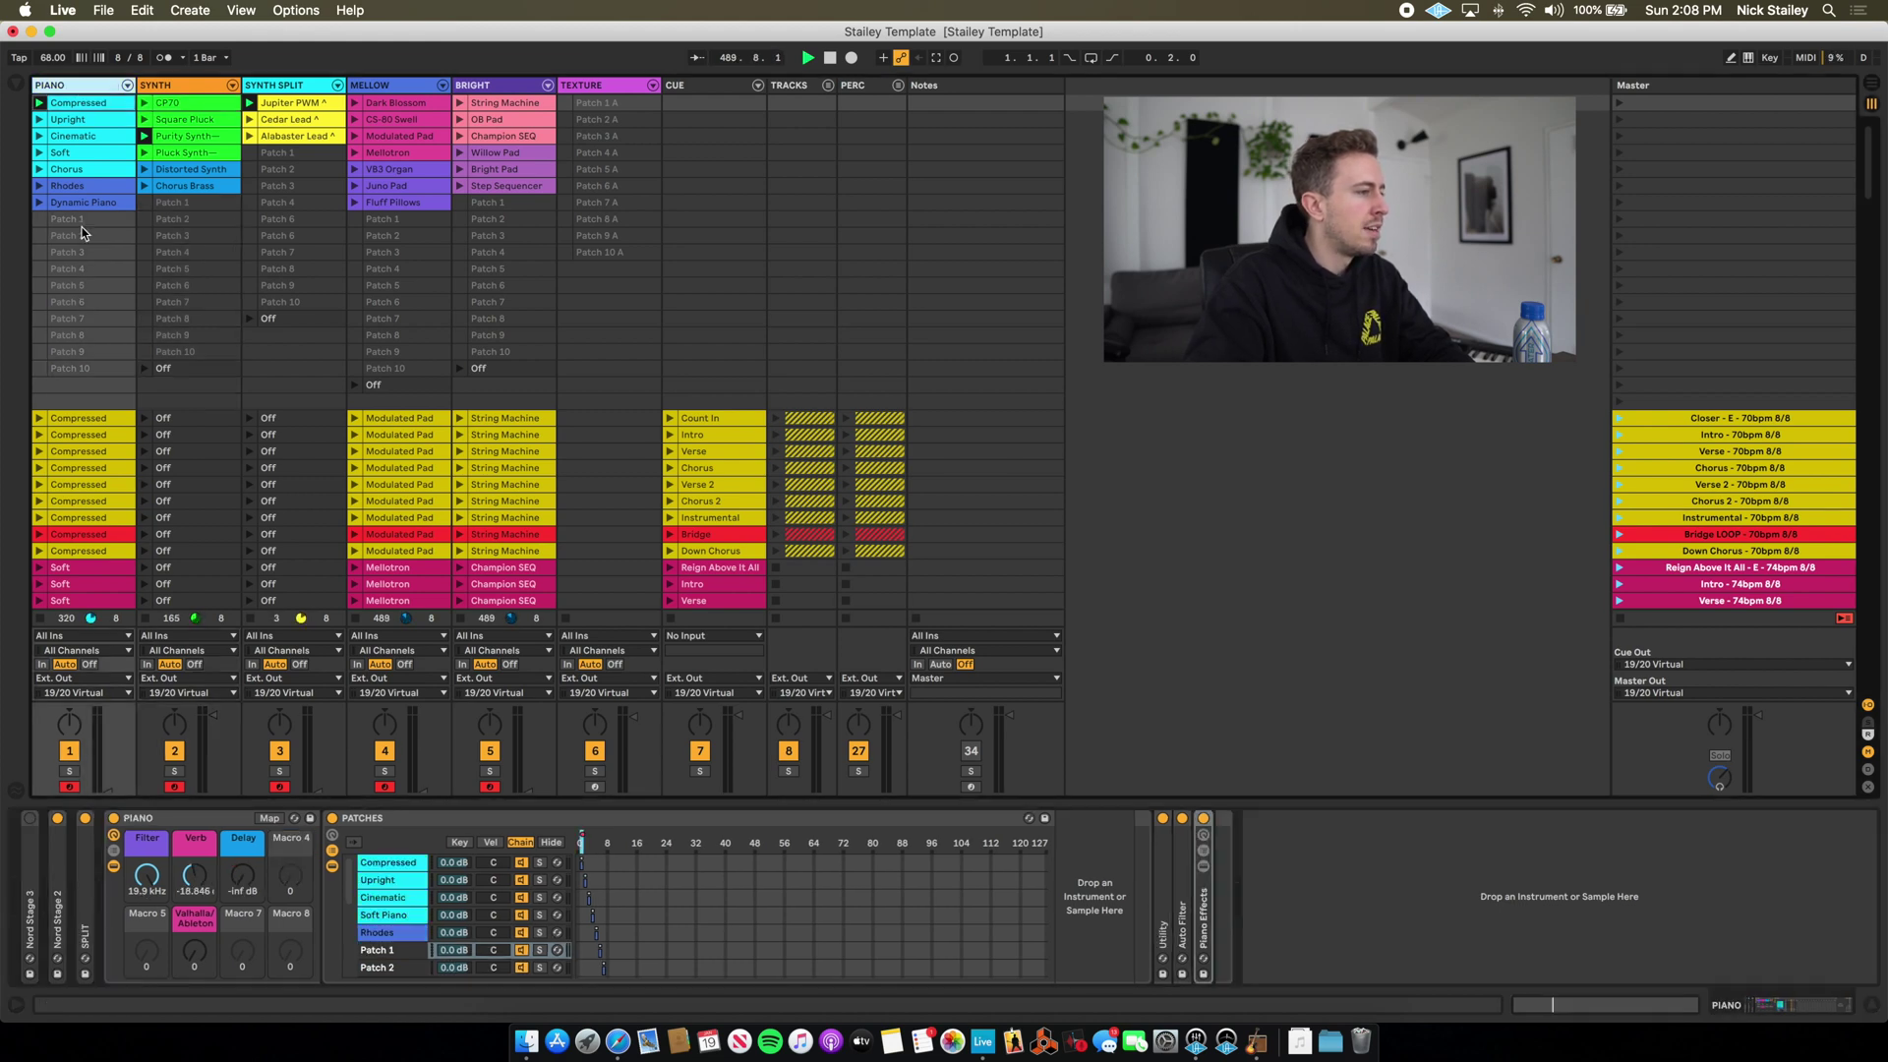
double_click(83, 932)
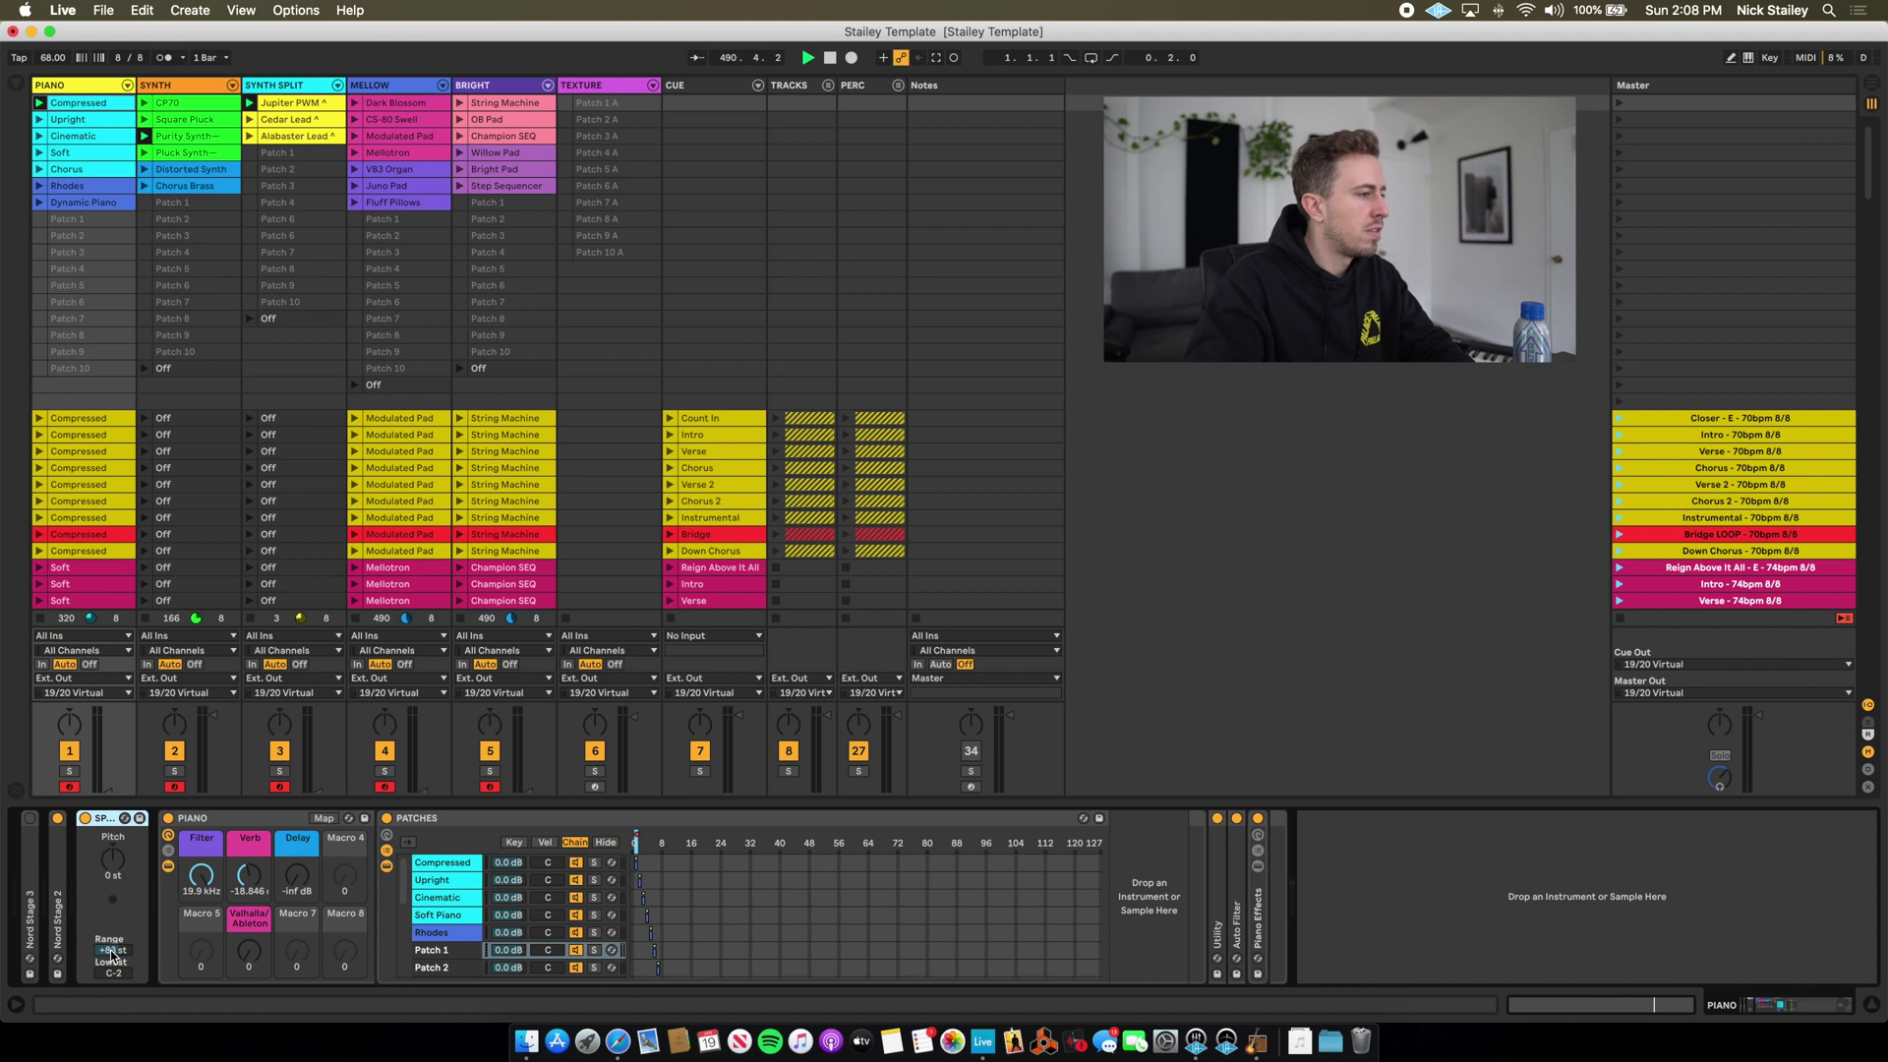
left_click(286, 86)
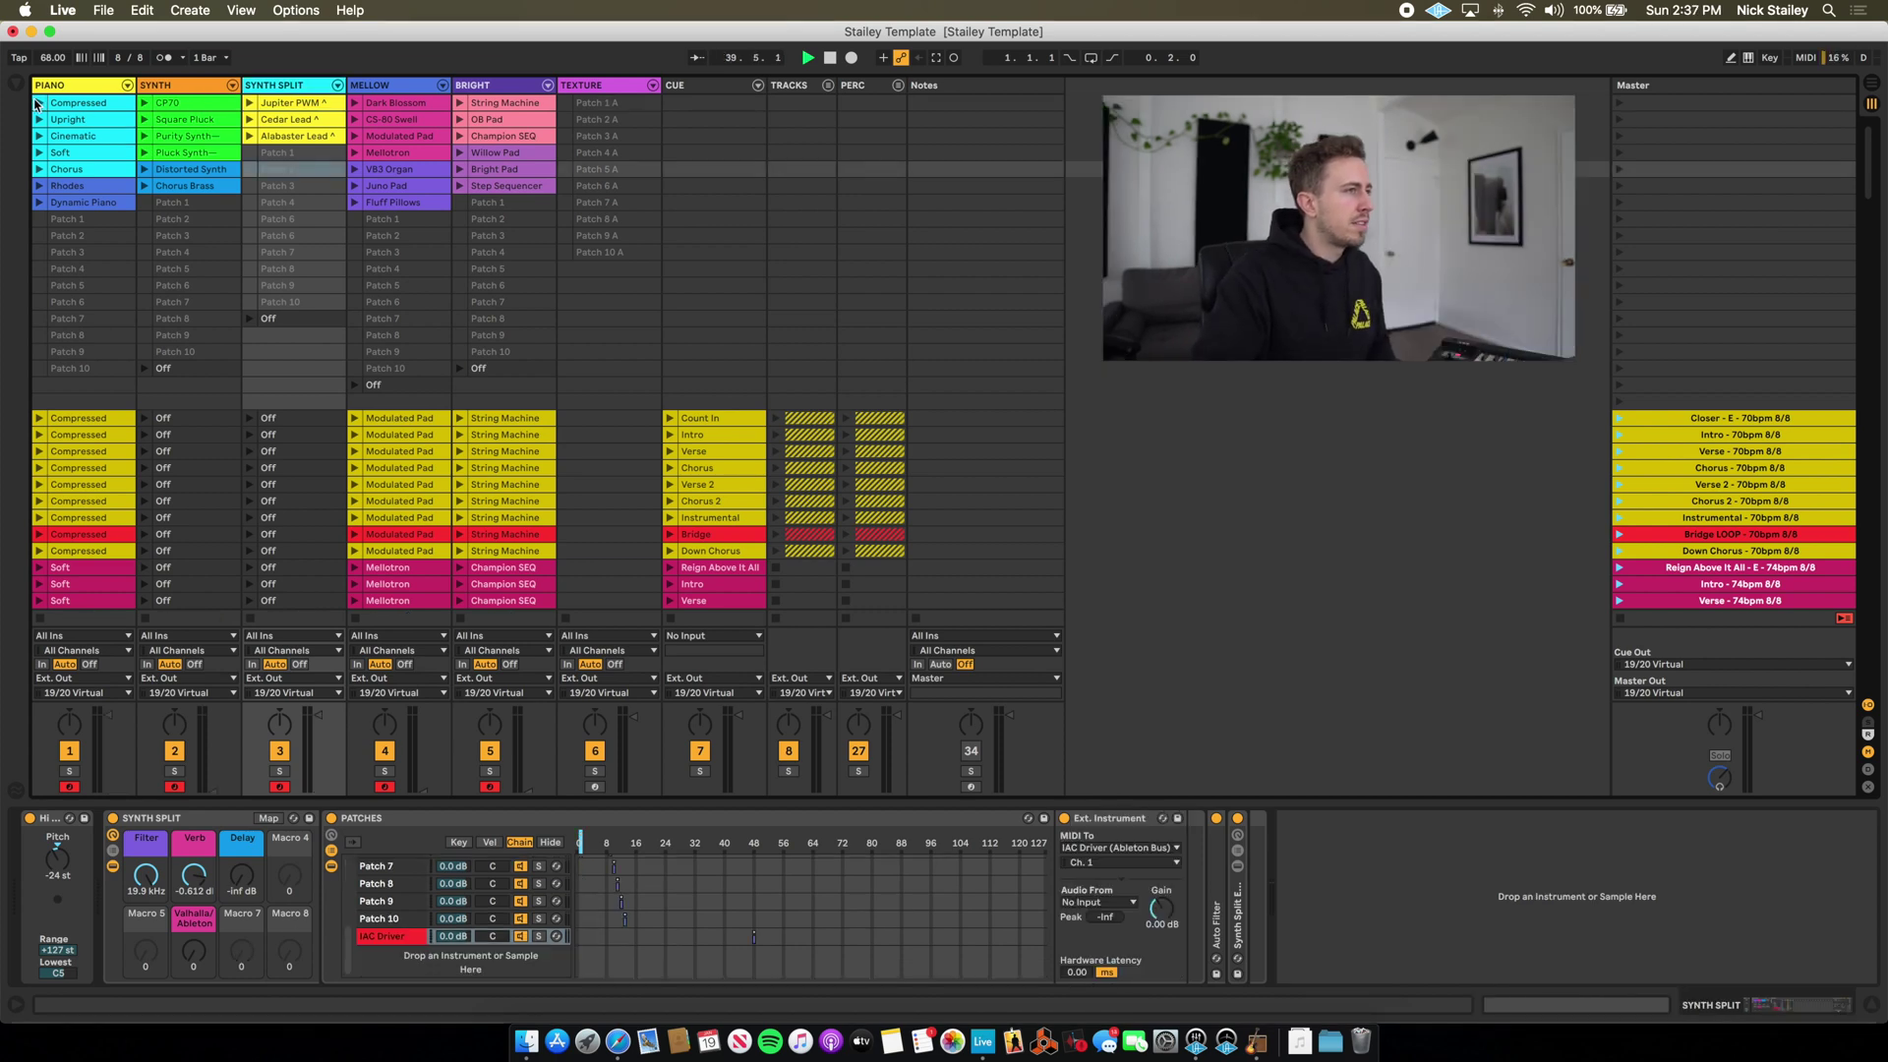
Launch the Compressed clip on PIANO and the Jupiter PWM clip on SYNTH SPLIT.
left_click(38, 103)
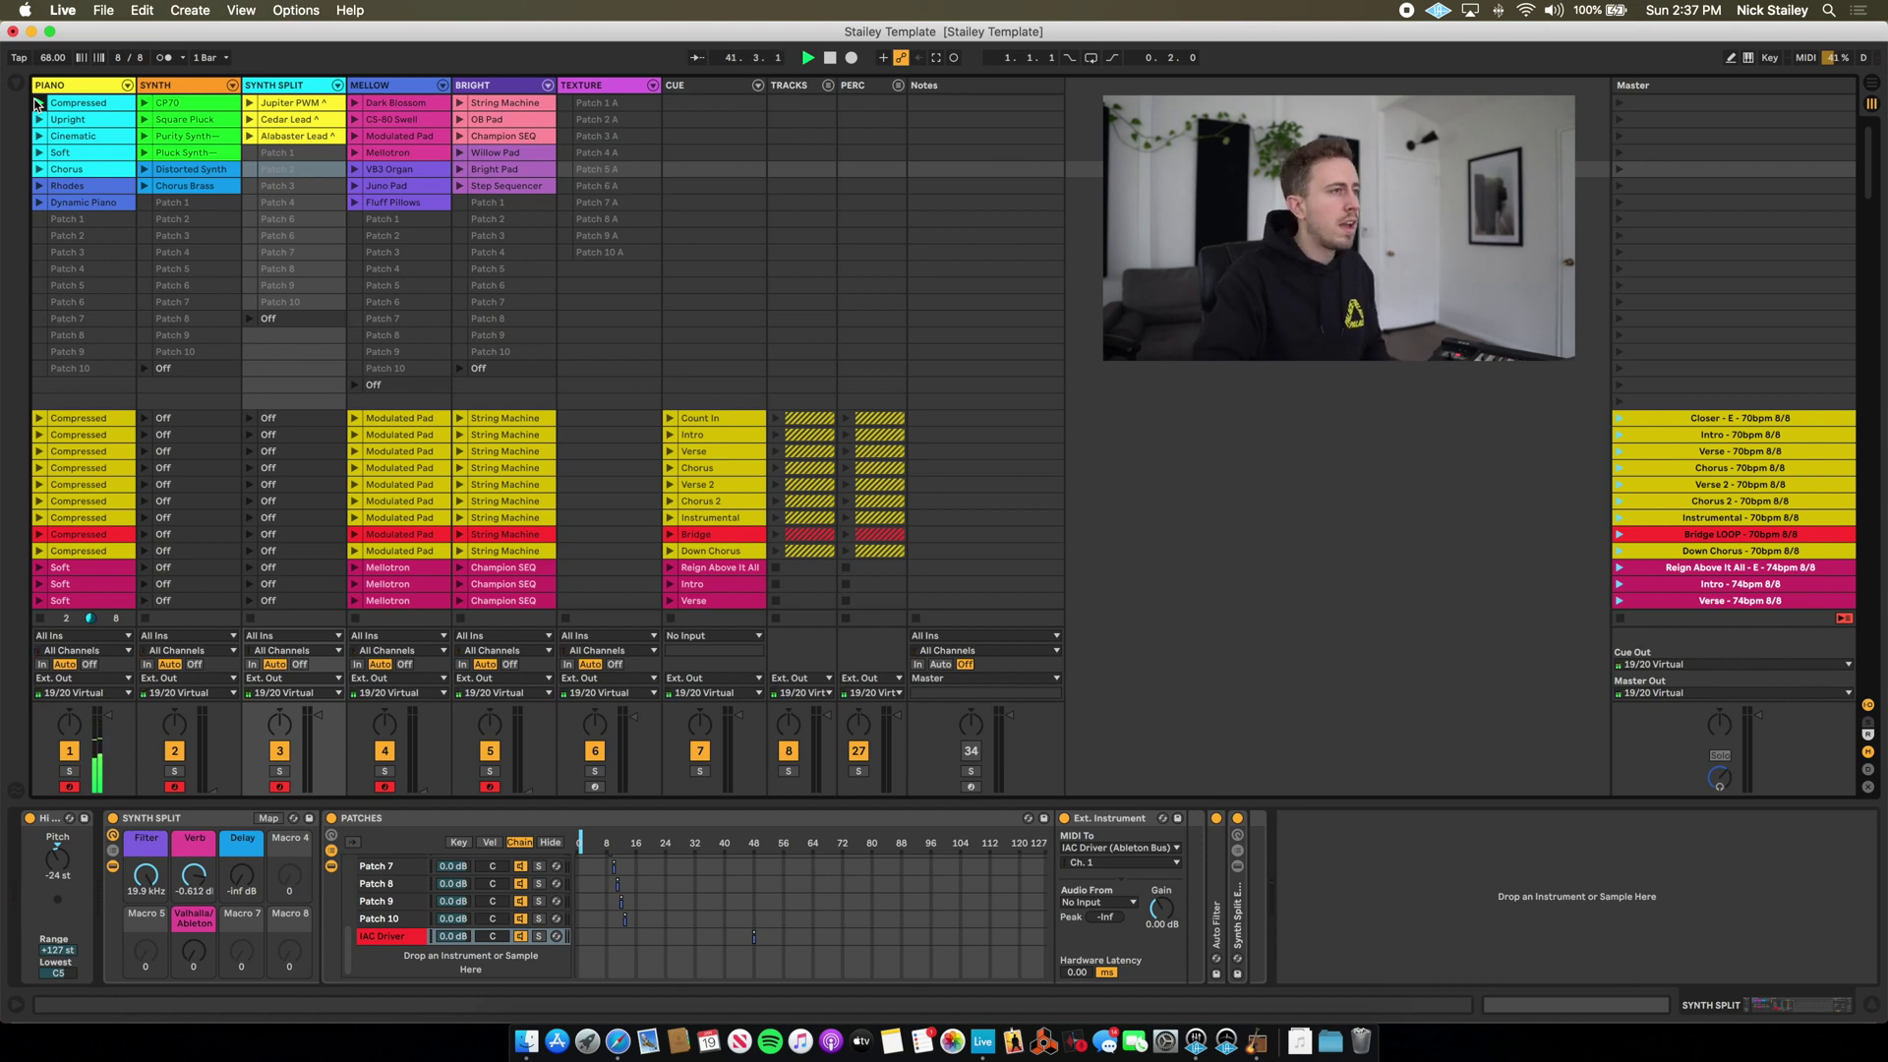
left_click(248, 103)
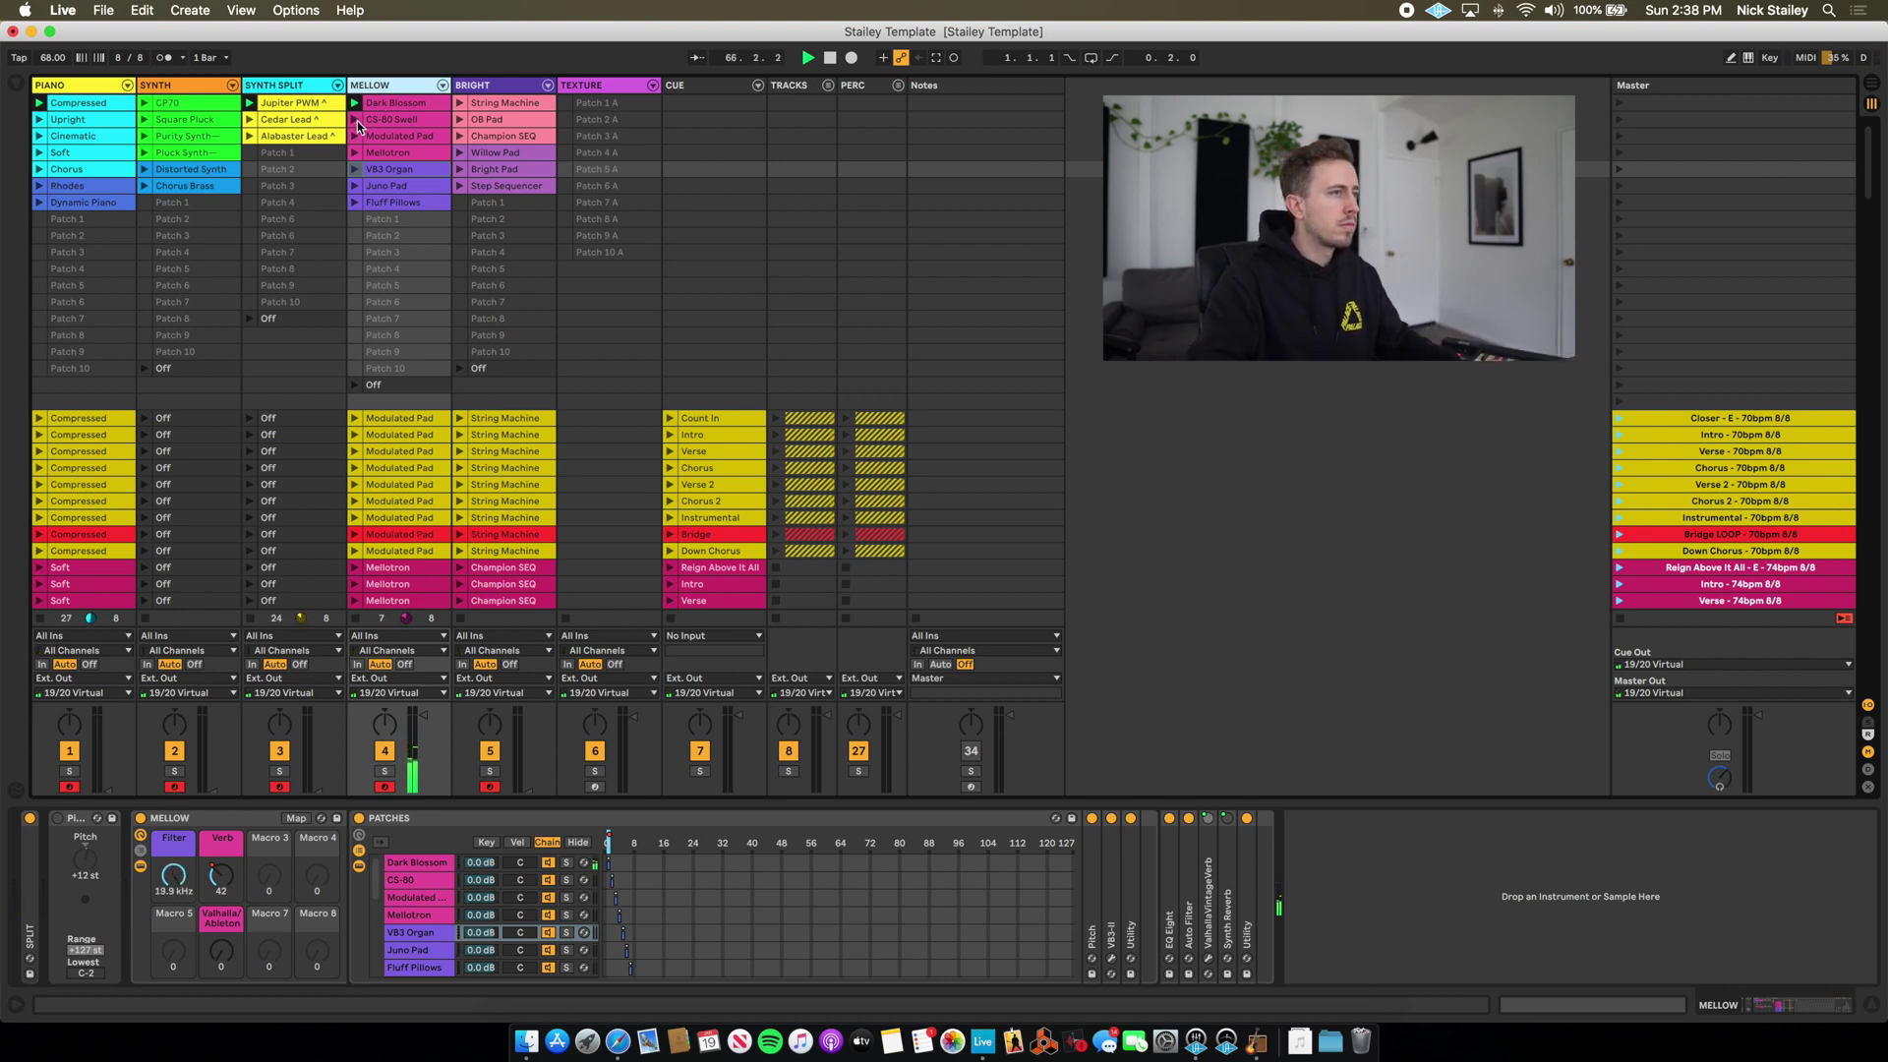
Play MELLOW's CS-80 Swell, Modulated Pad, Mellotron, VB3 Organ, Juno Pad and Fluff Pillows patches in turn.
left_click(355, 120)
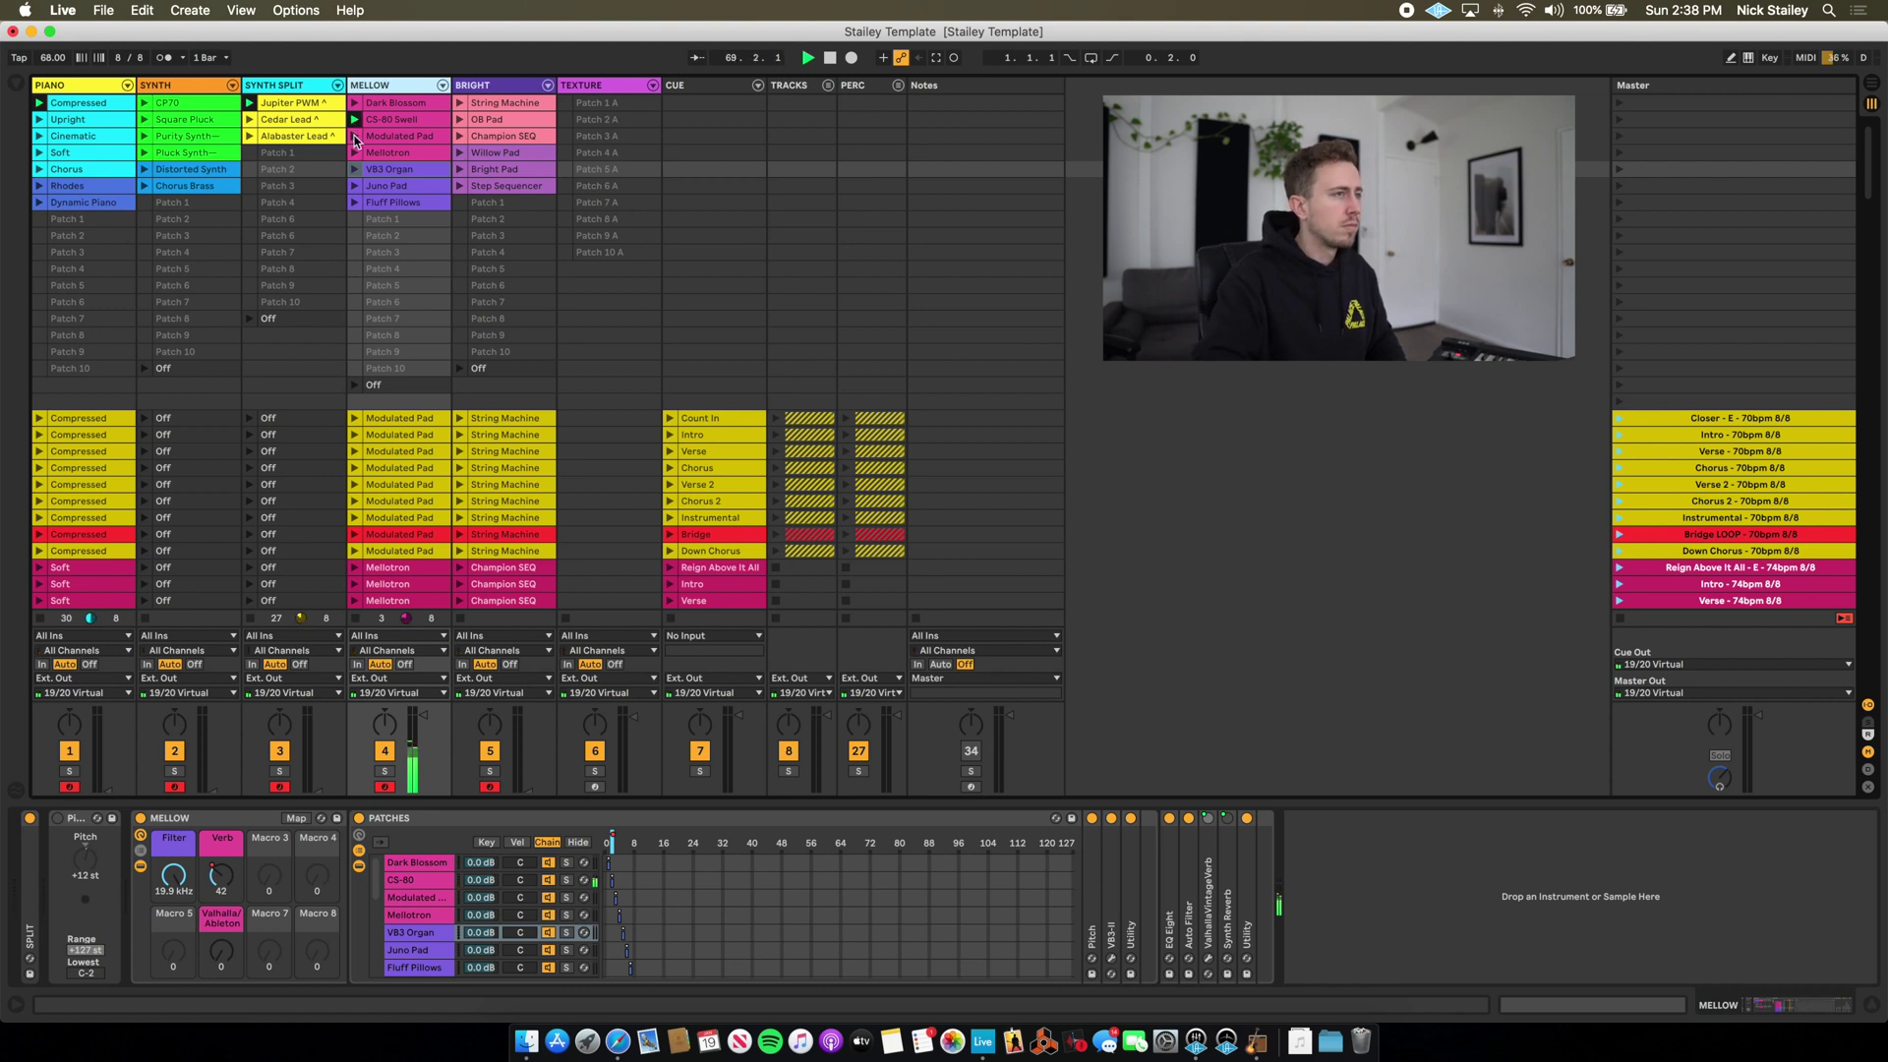
left_click(355, 137)
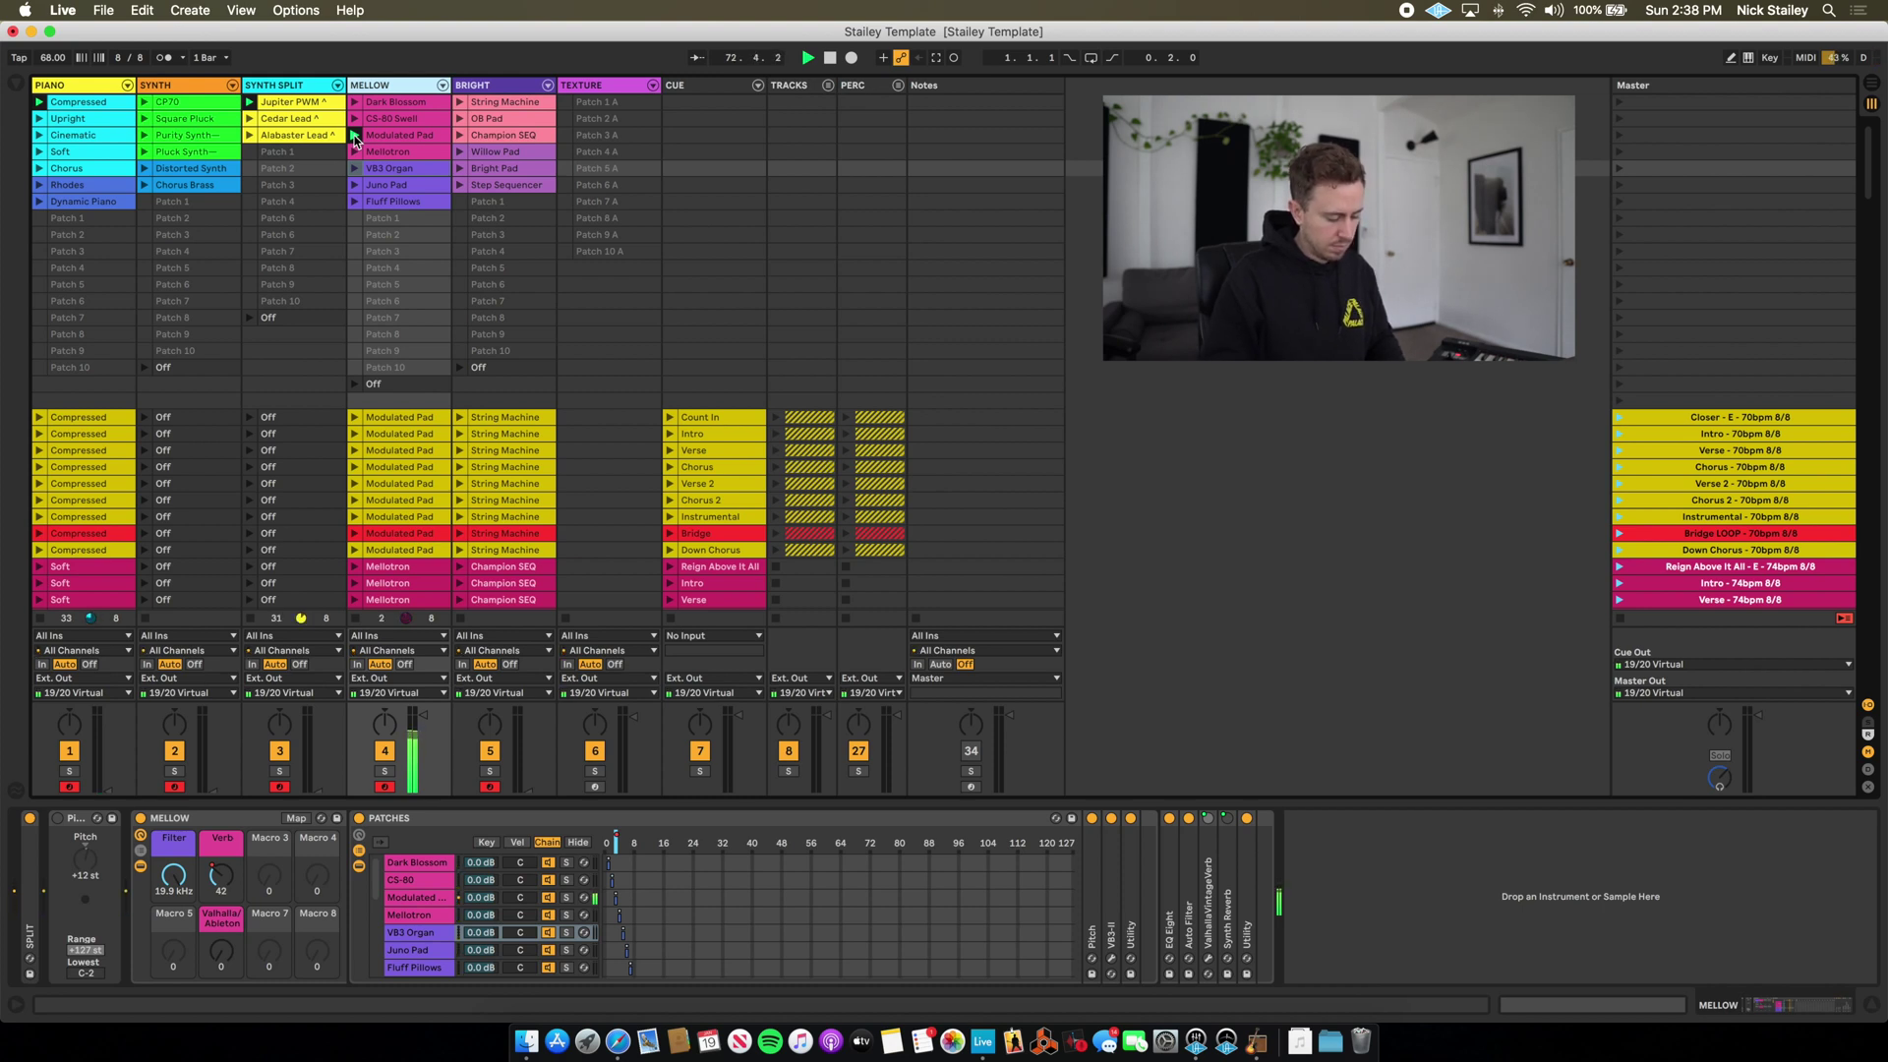
left_click(355, 151)
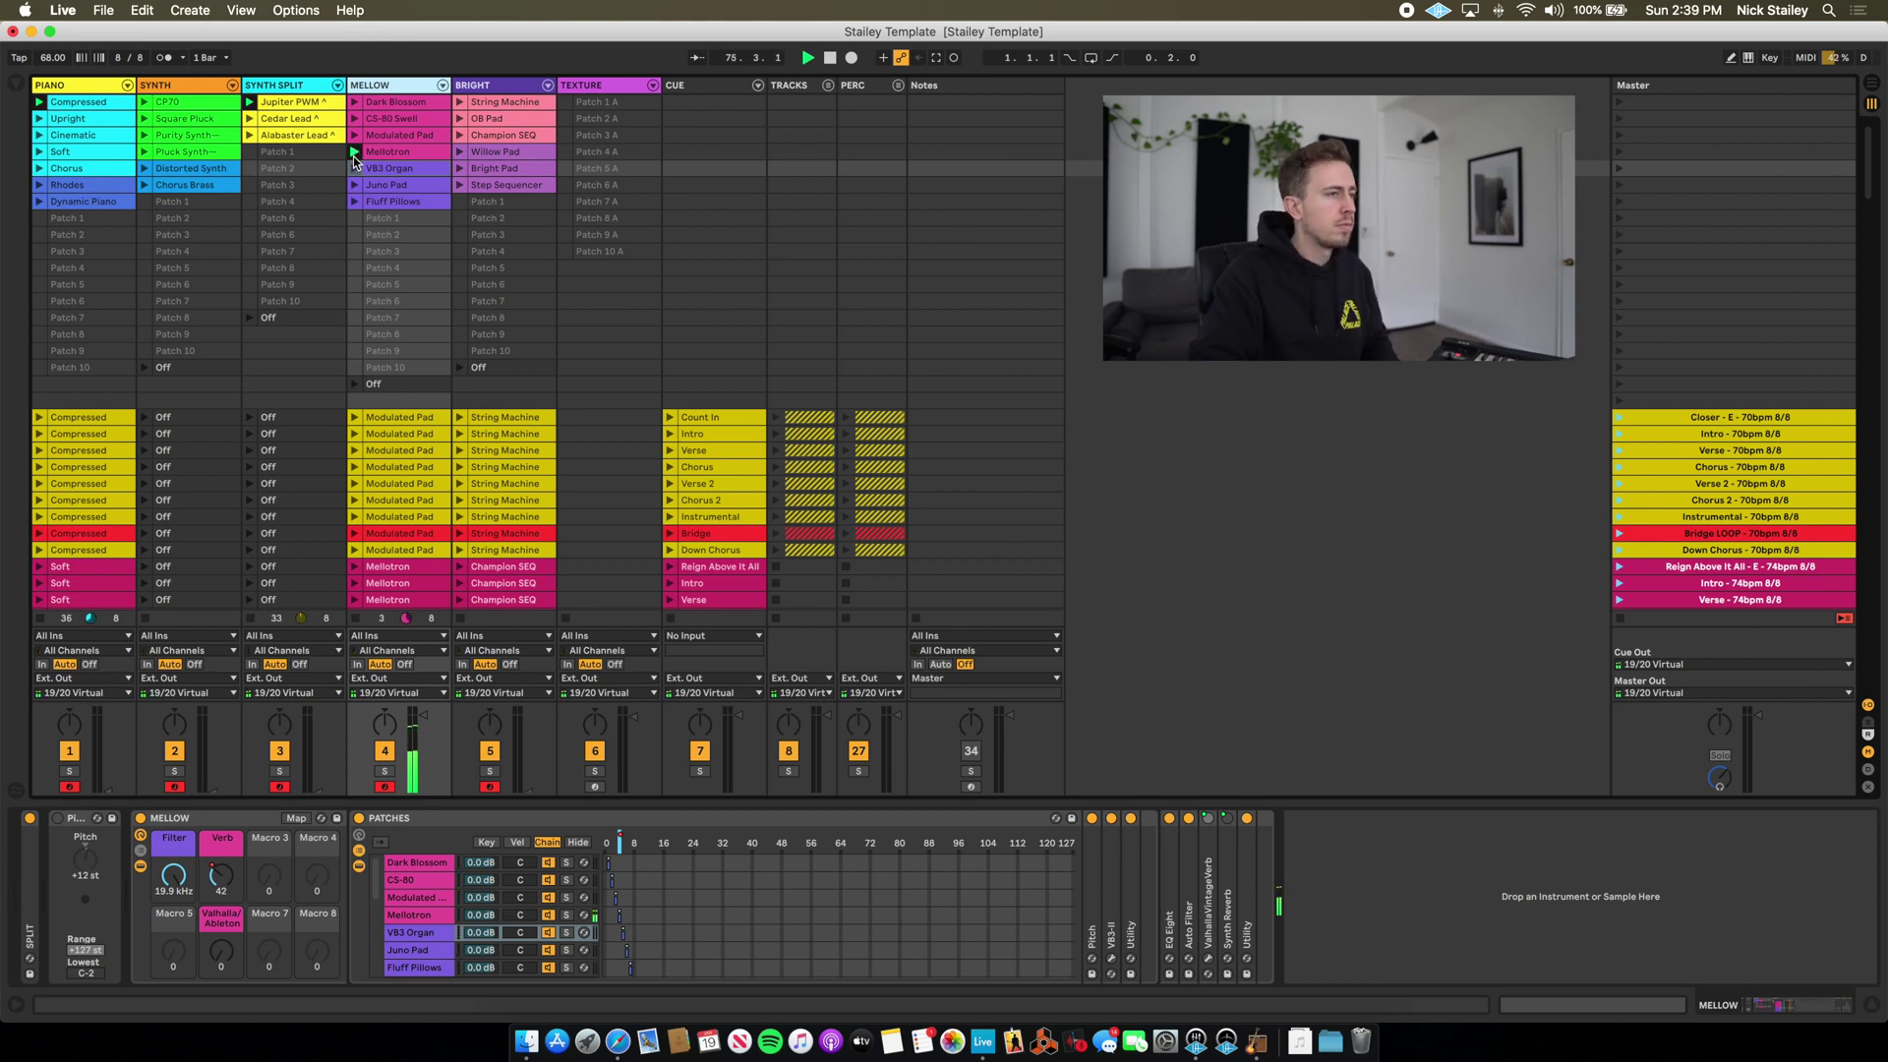
left_click(352, 164)
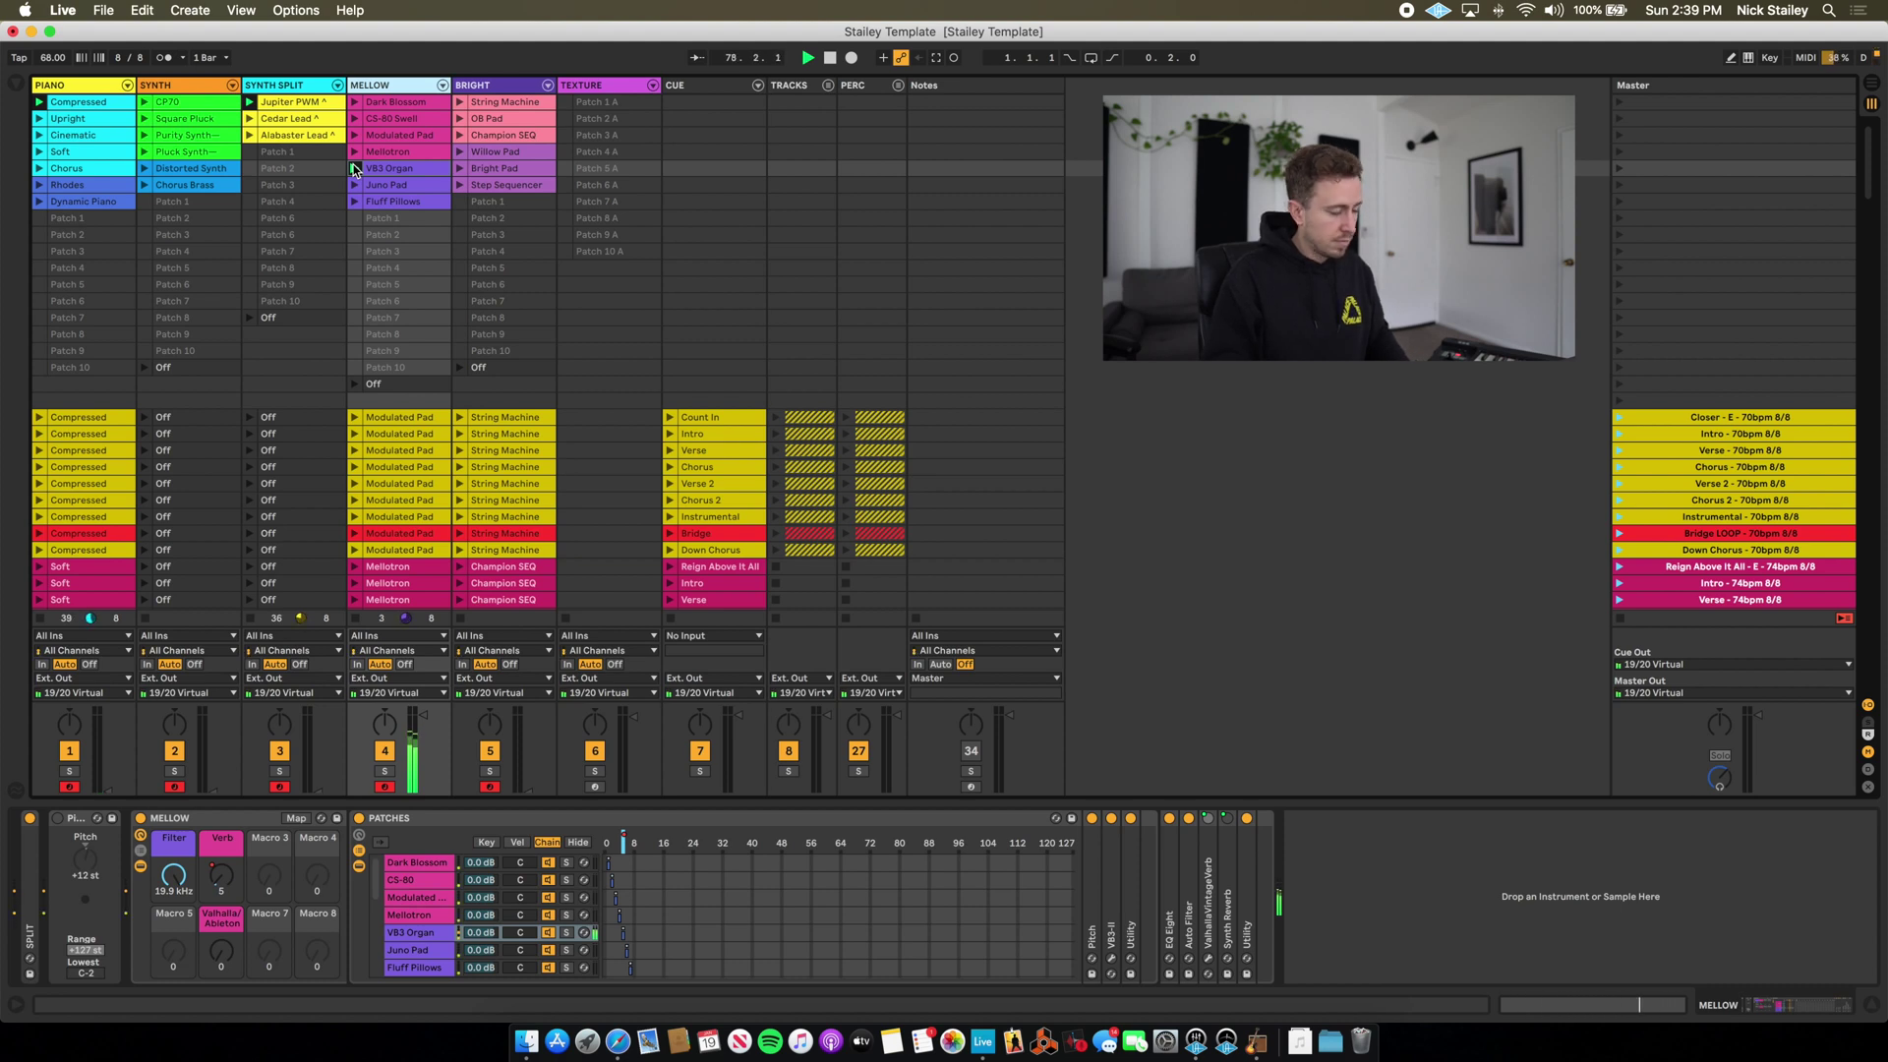
left_click(354, 167)
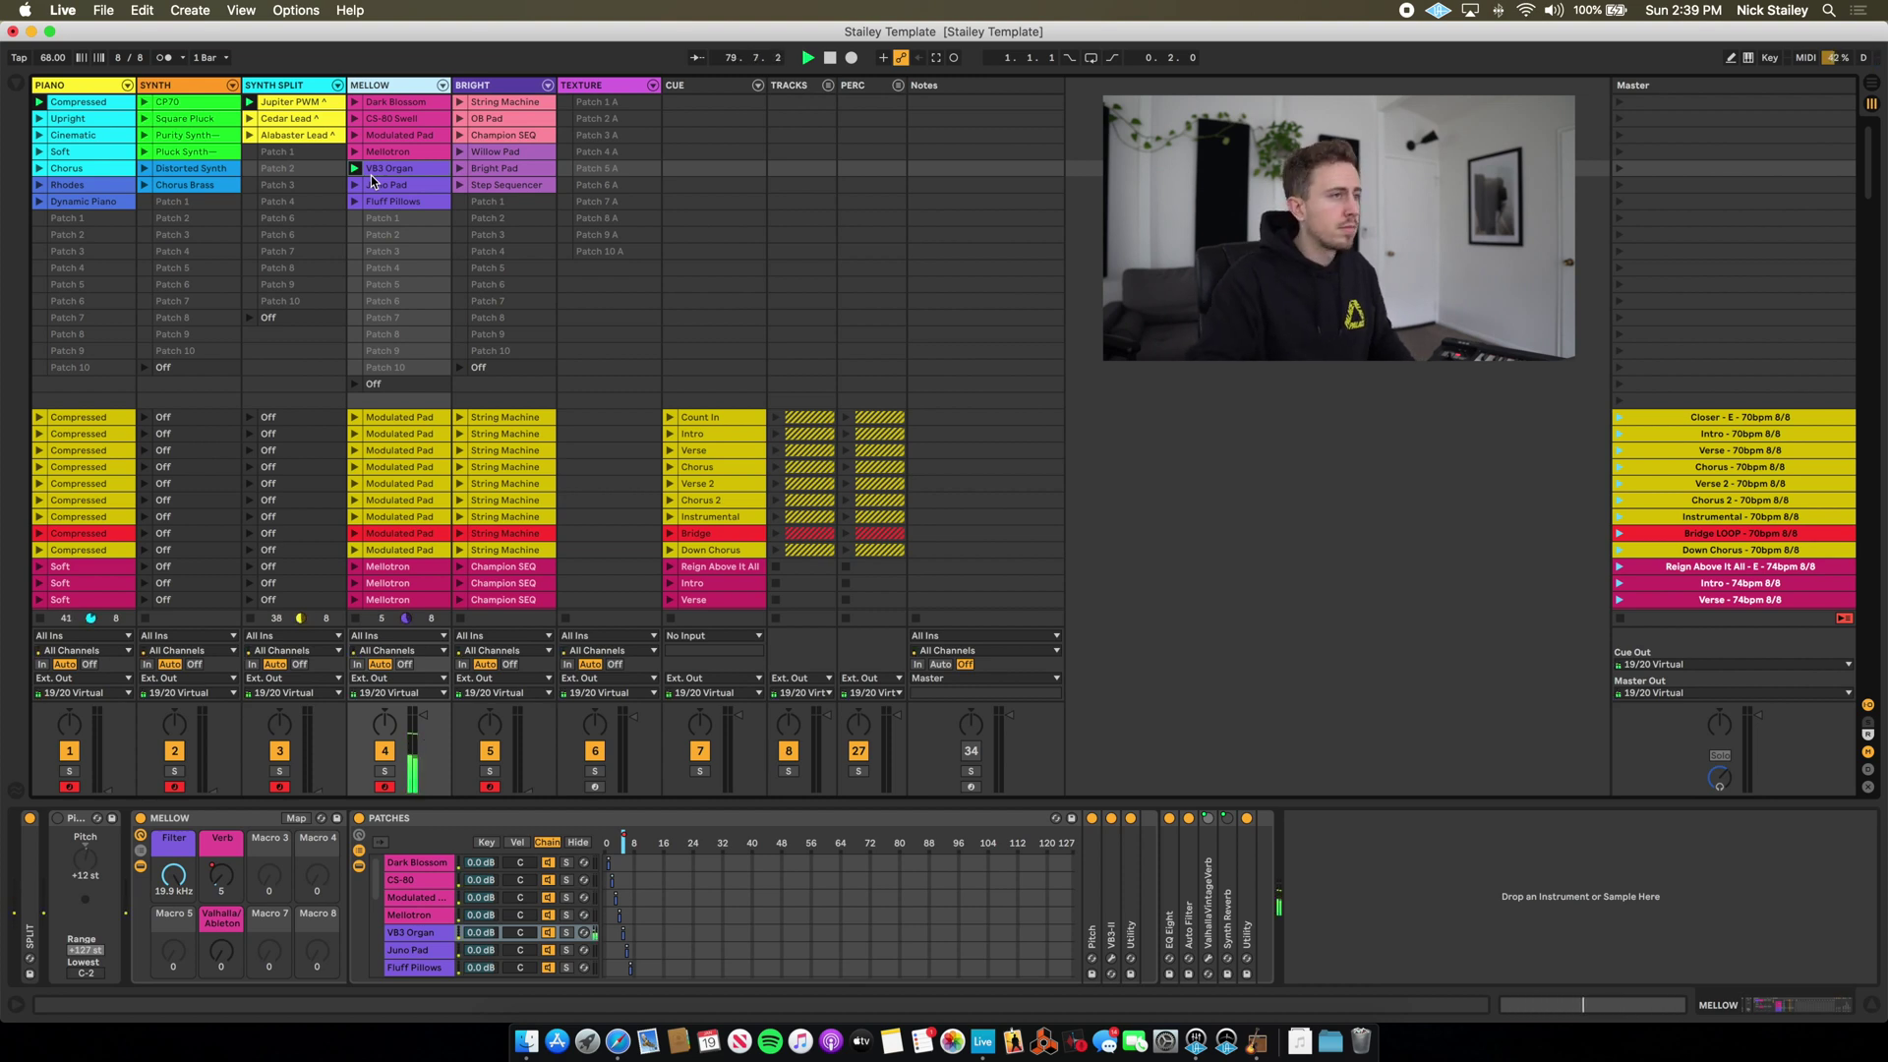
left_click(355, 185)
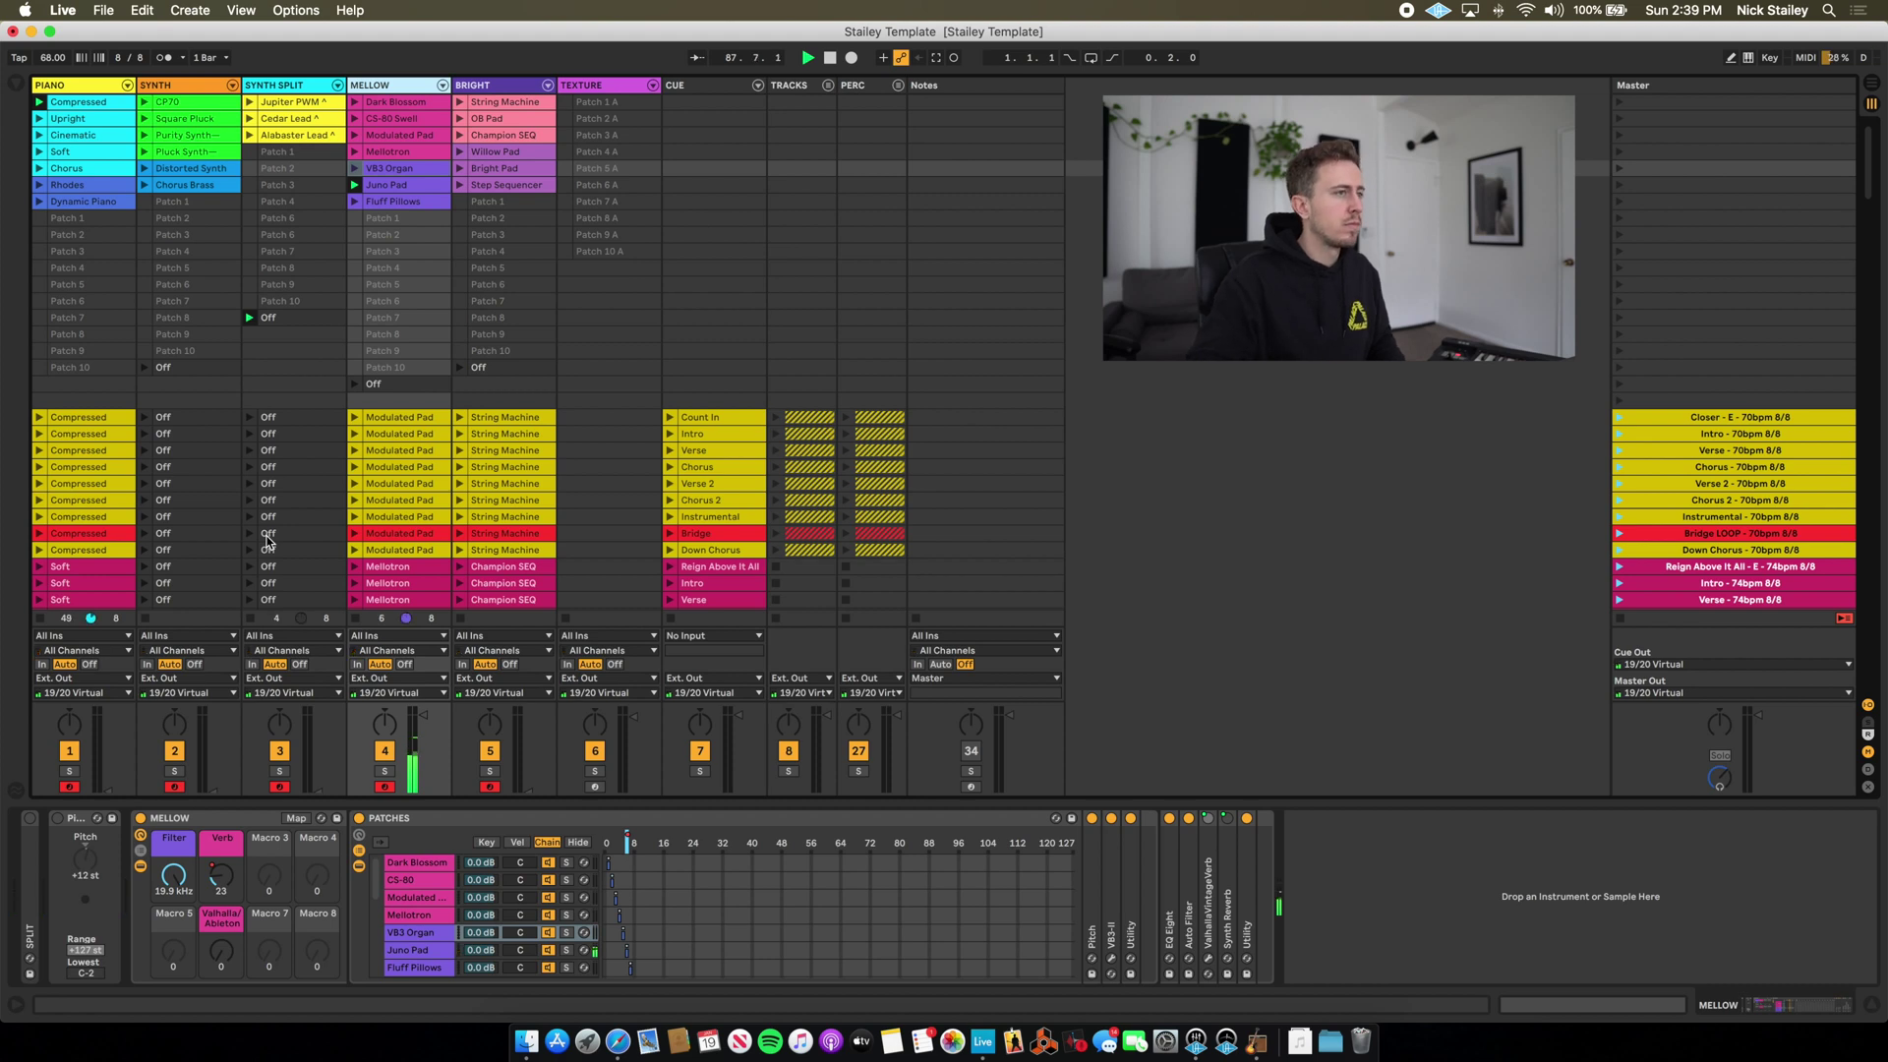
left_click(354, 201)
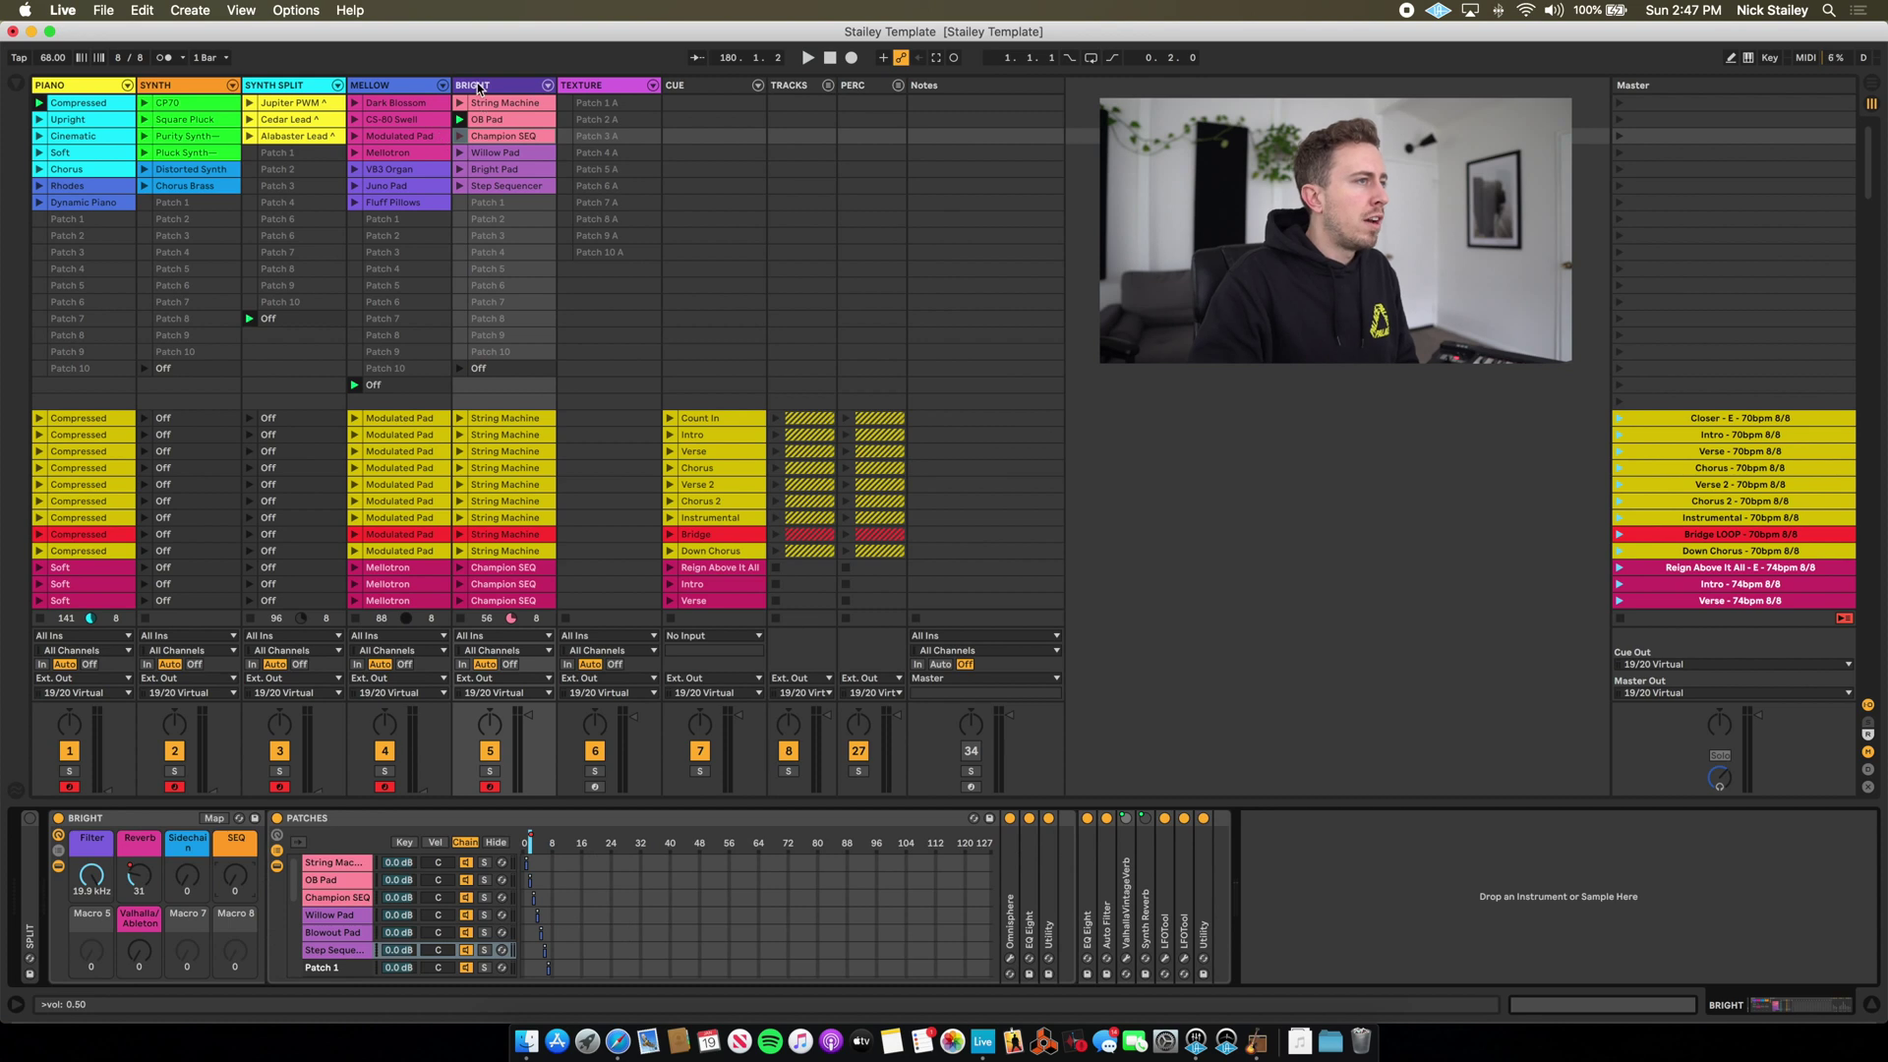
Play BRIGHT's String Machine, OB Pad, Champion SEQ, Willow Pad, Bright Pad and Step Sequencer, then Champion SEQ again.
left_click(460, 103)
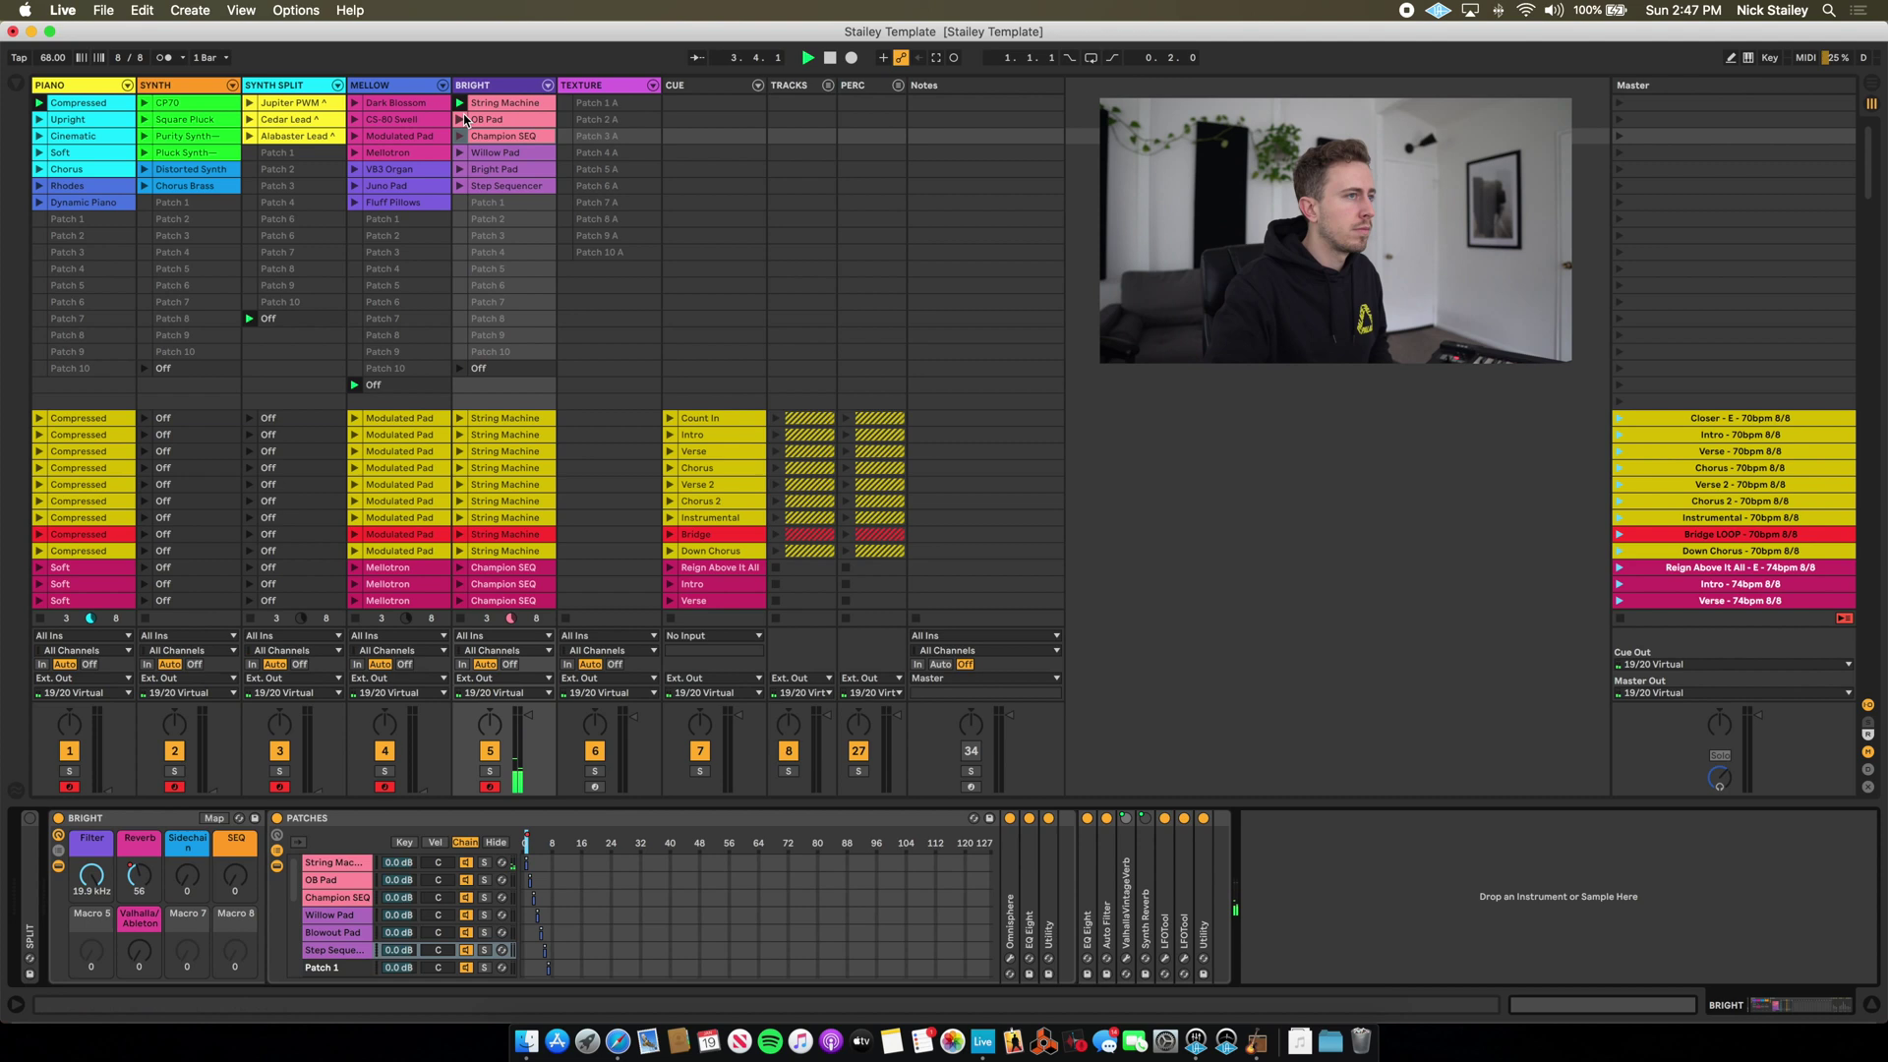
left_click(460, 119)
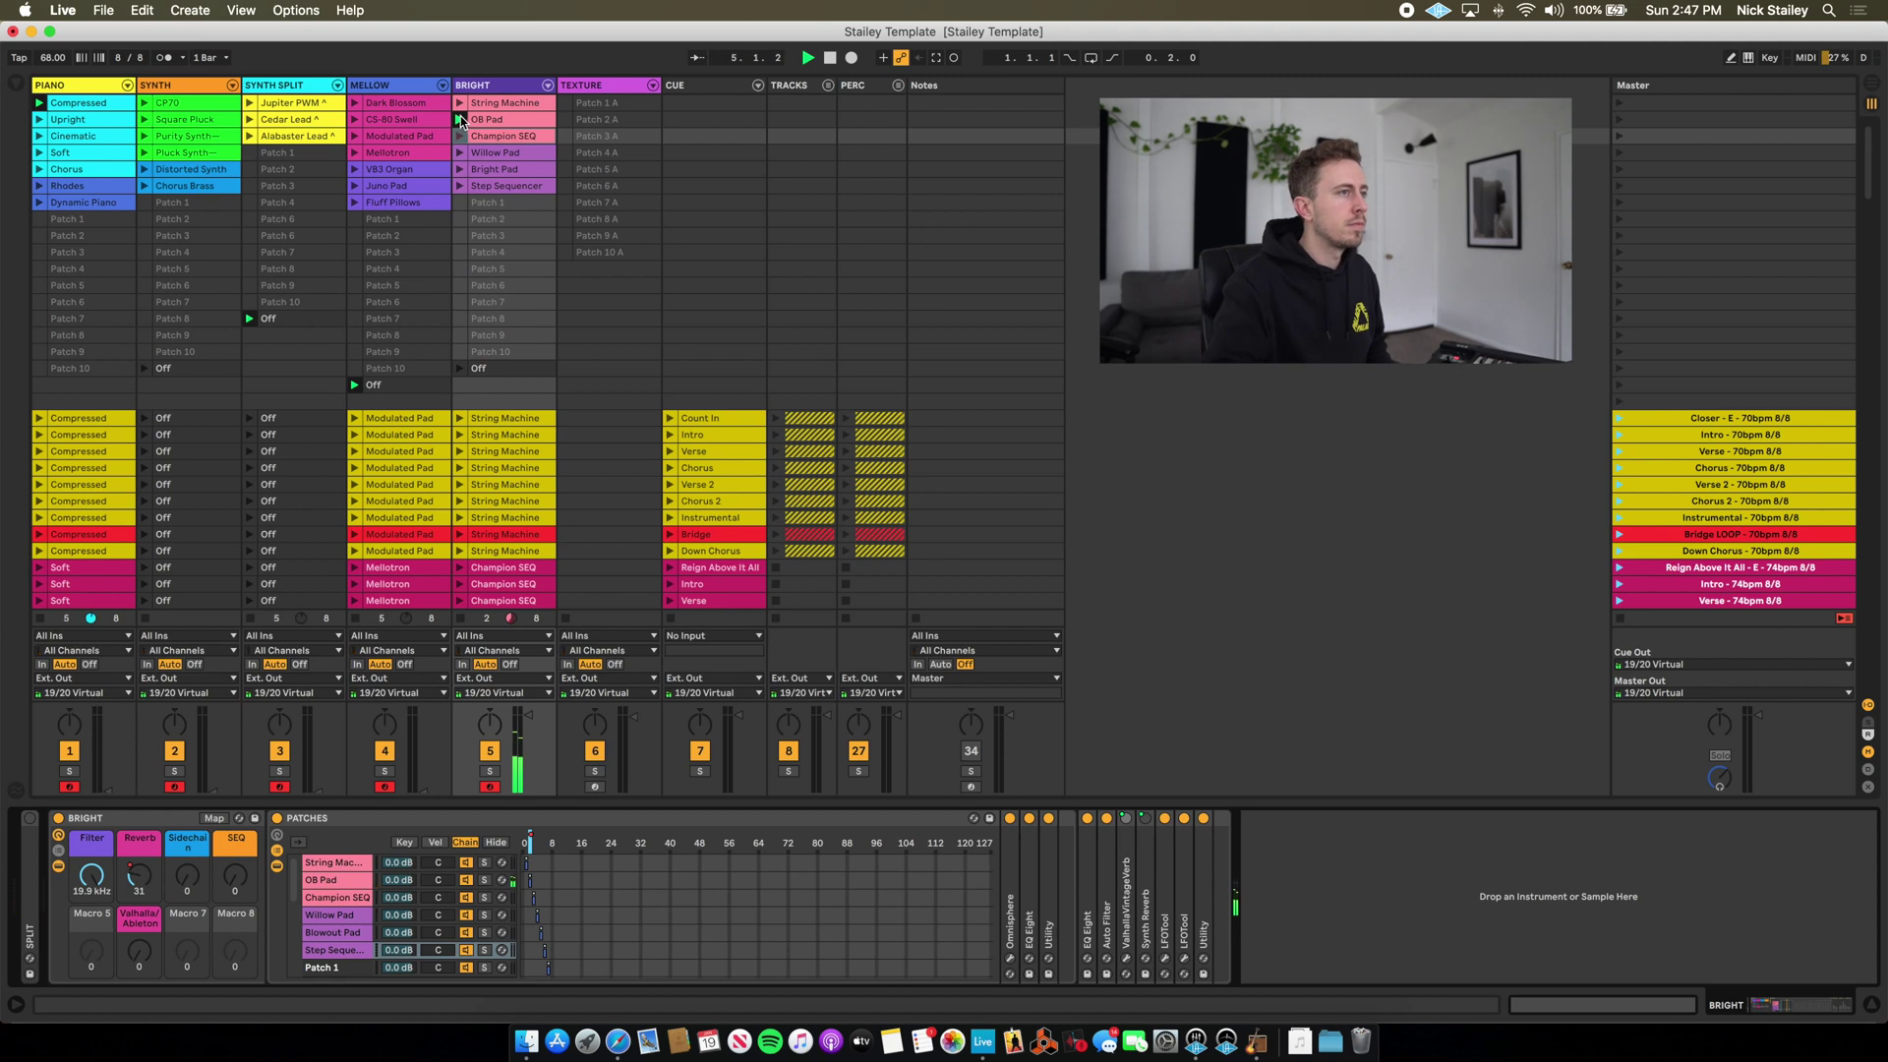
left_click(460, 135)
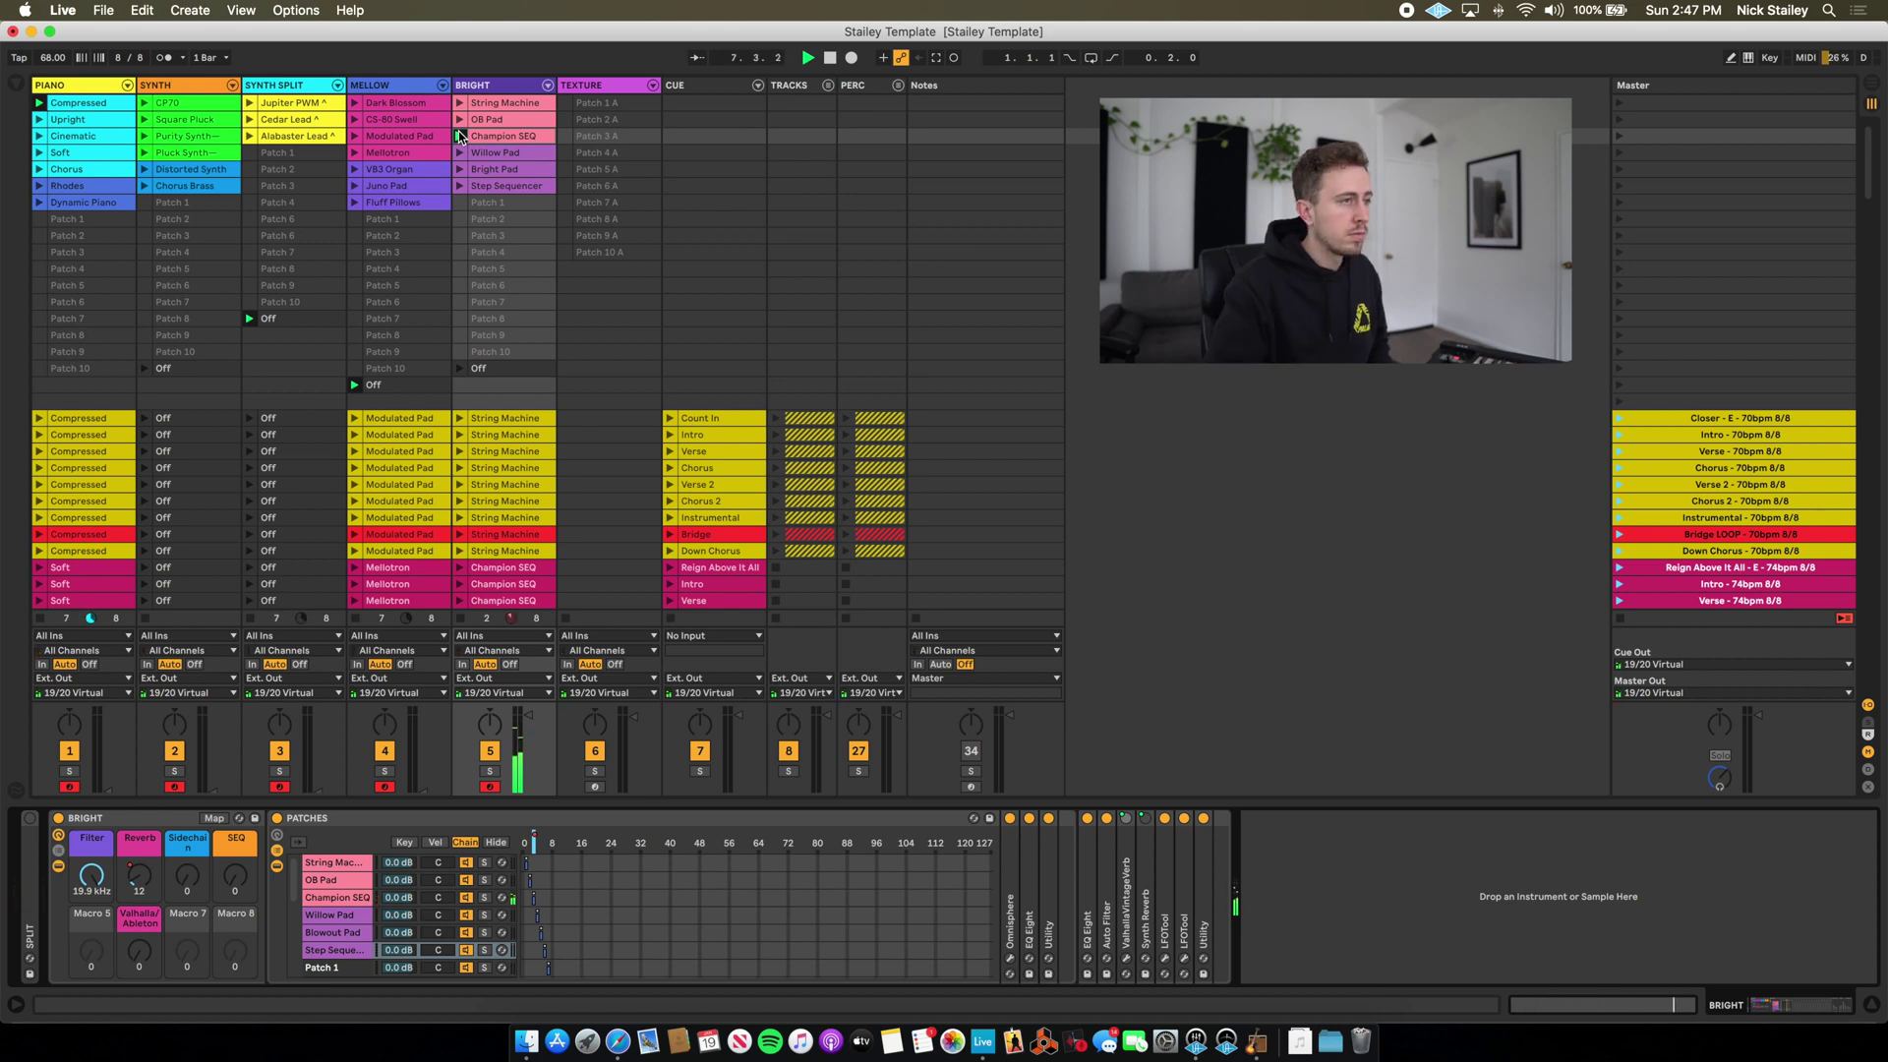
left_click(460, 152)
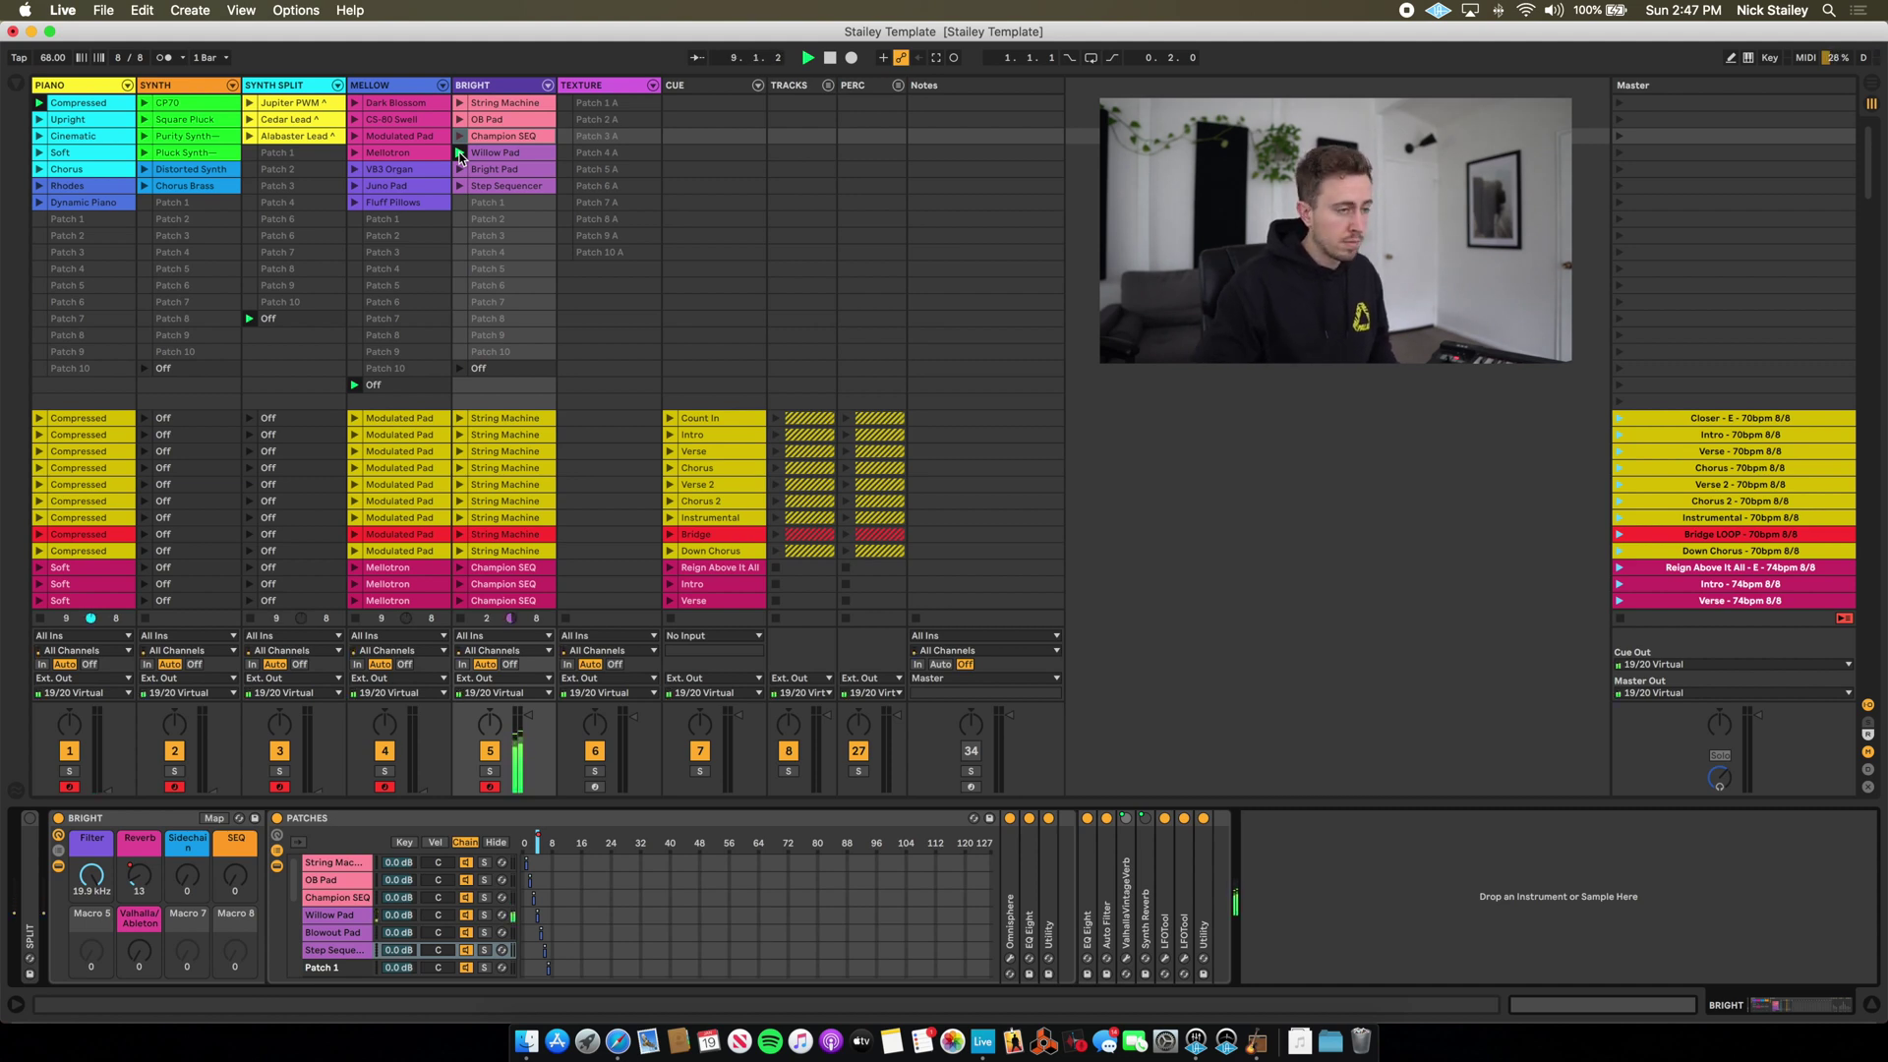
left_click(460, 169)
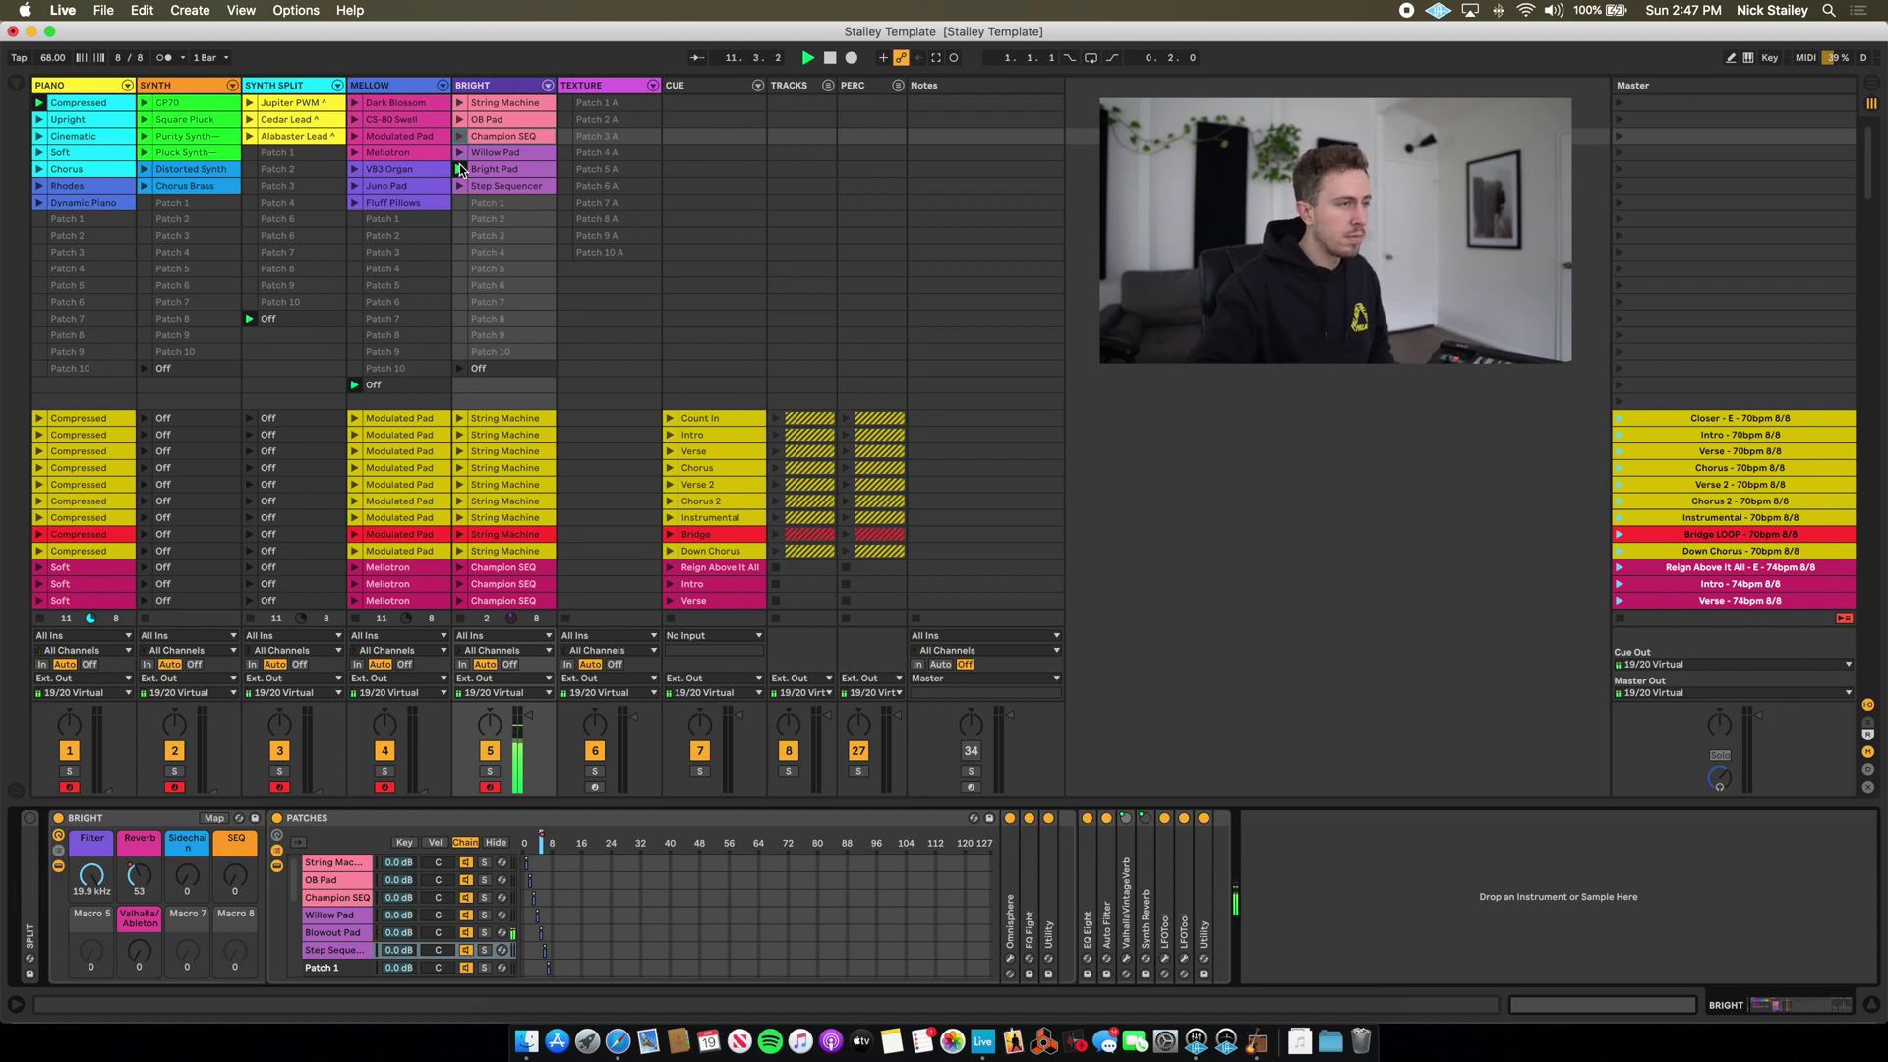
left_click(457, 187)
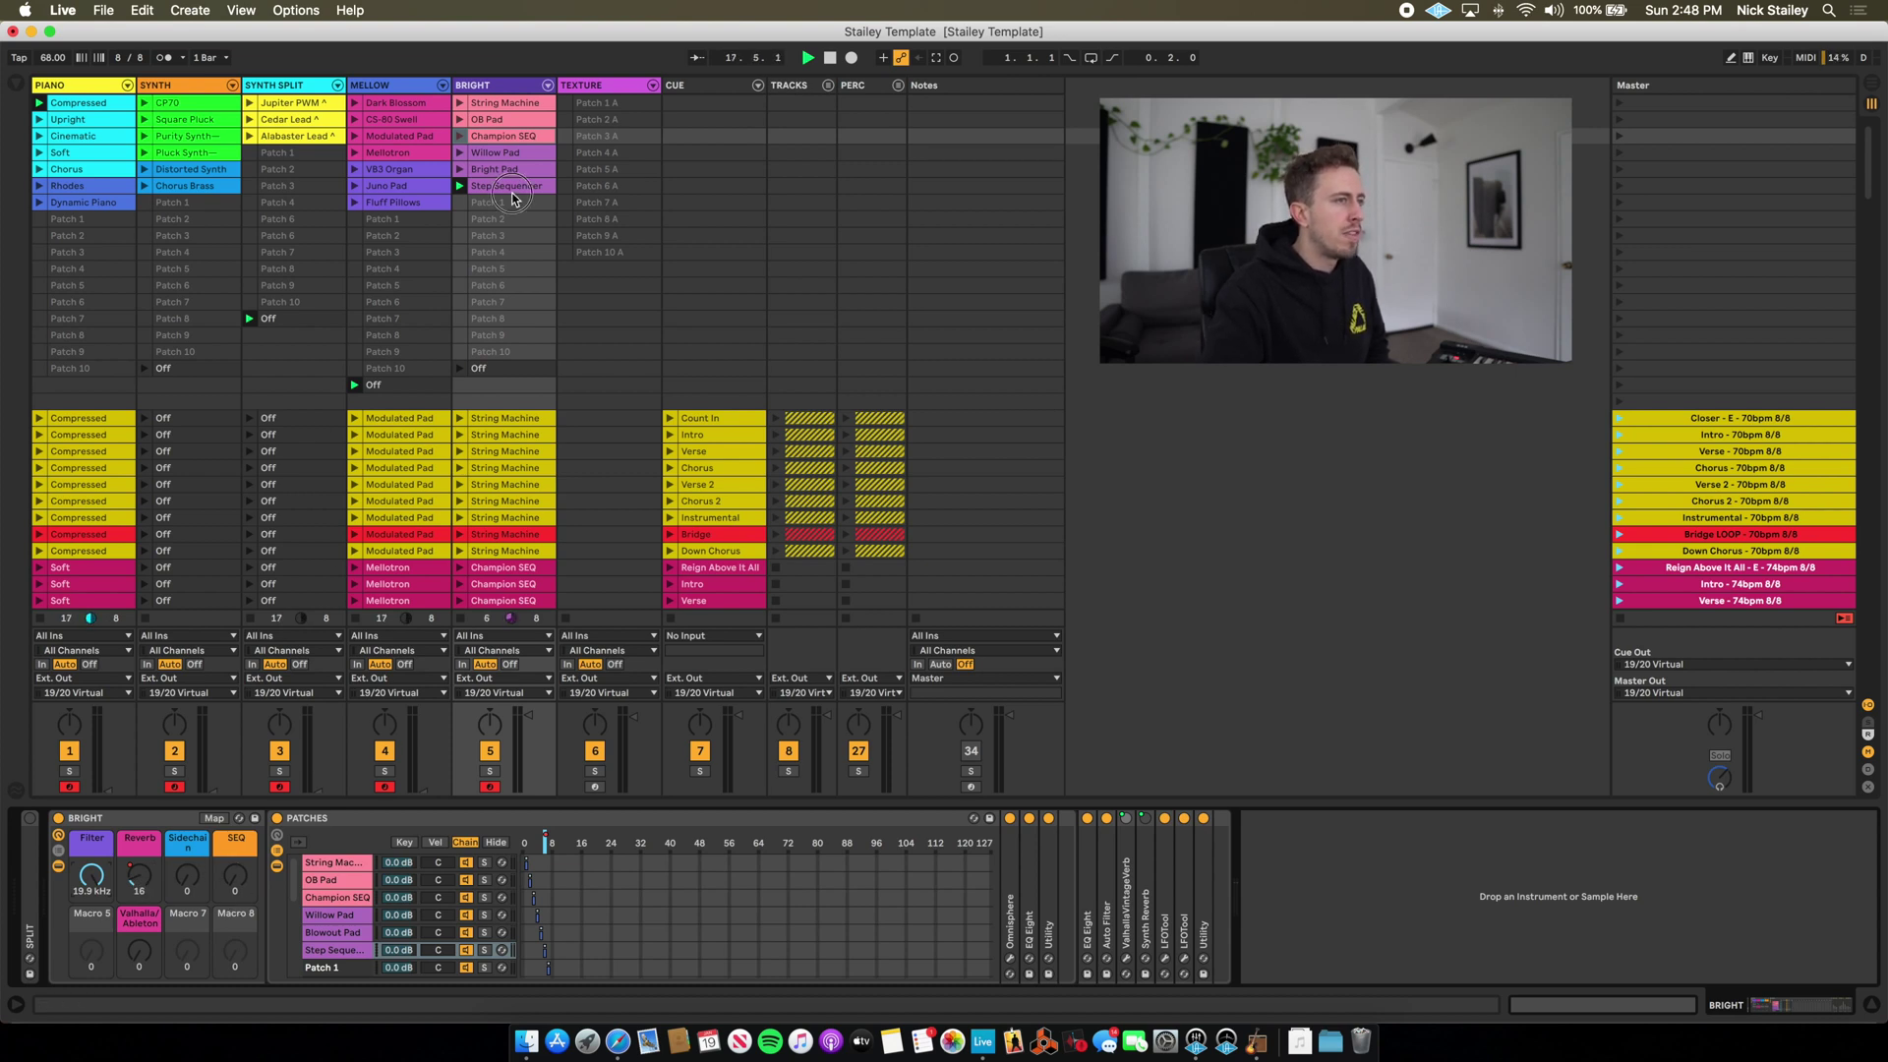
left_click(501, 137)
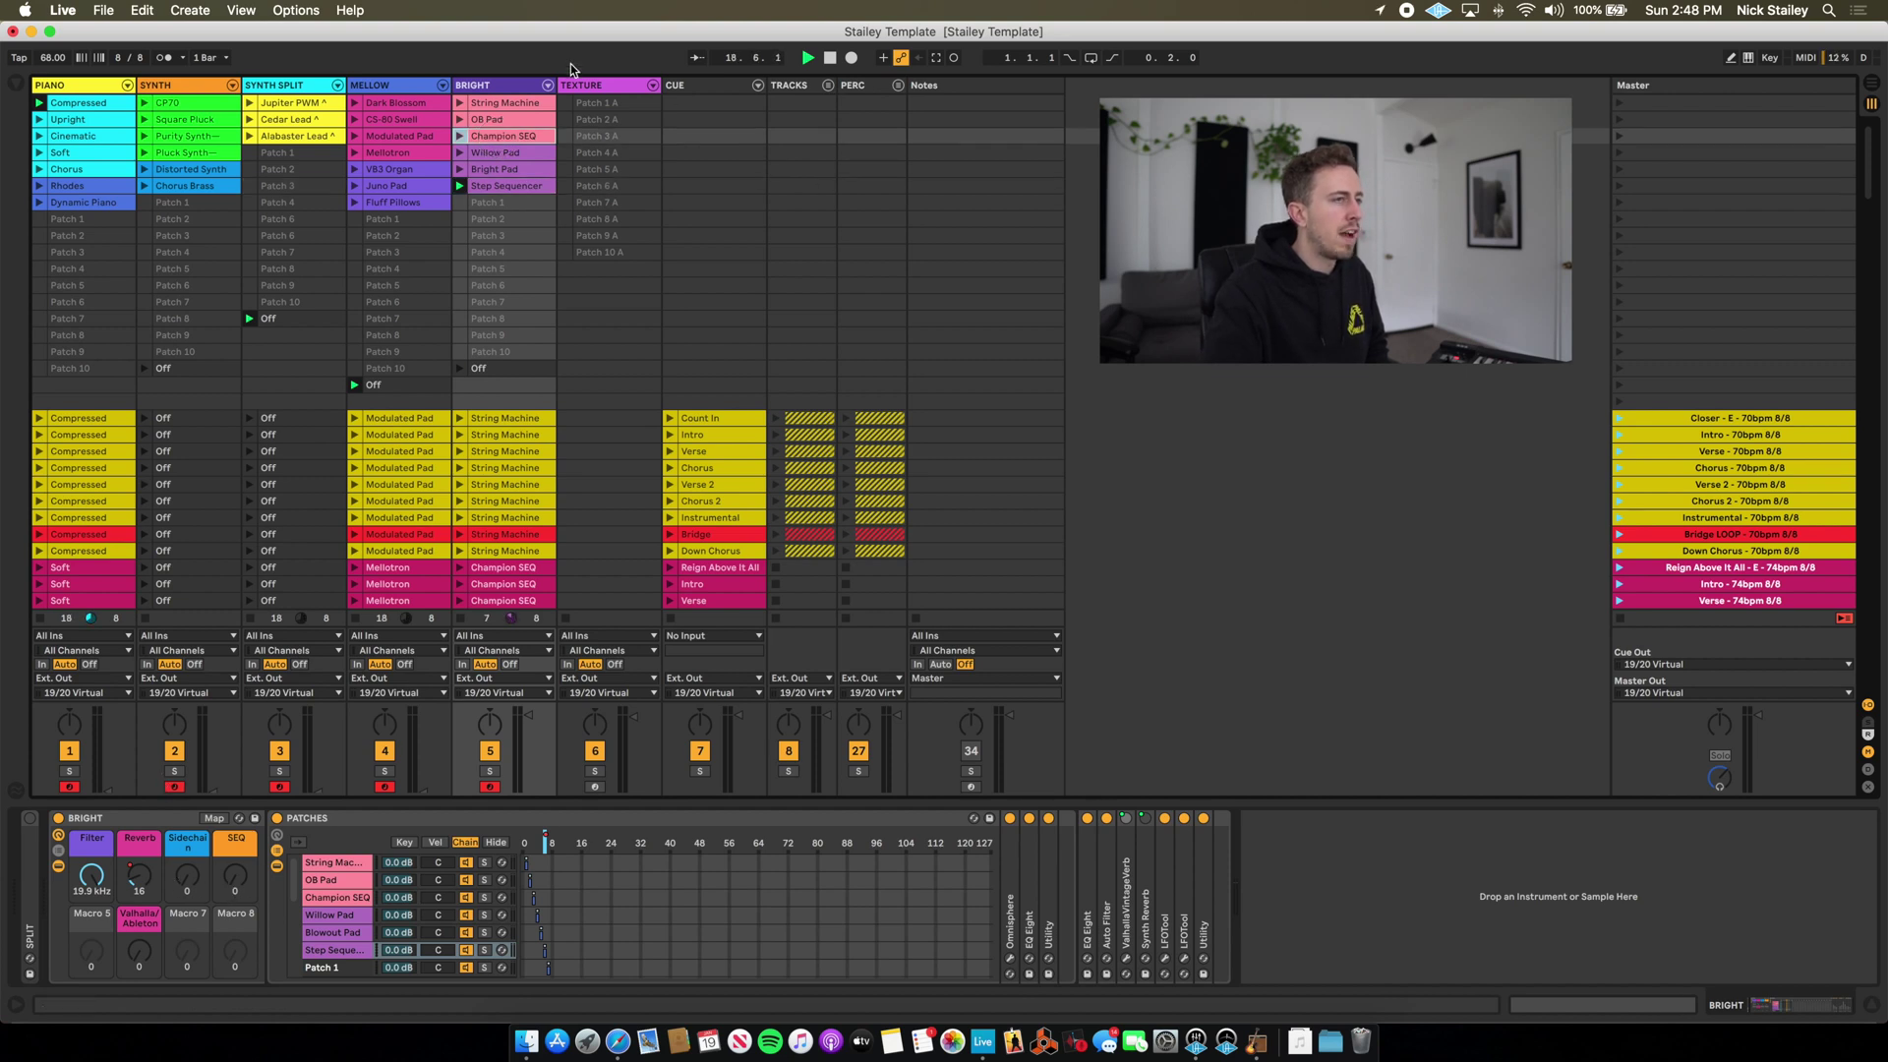
Launch OB Pad on BRIGHT, sweep the Sidechain and SEQ macros, leave both at 0, then select TEXTURE.
left_click(458, 121)
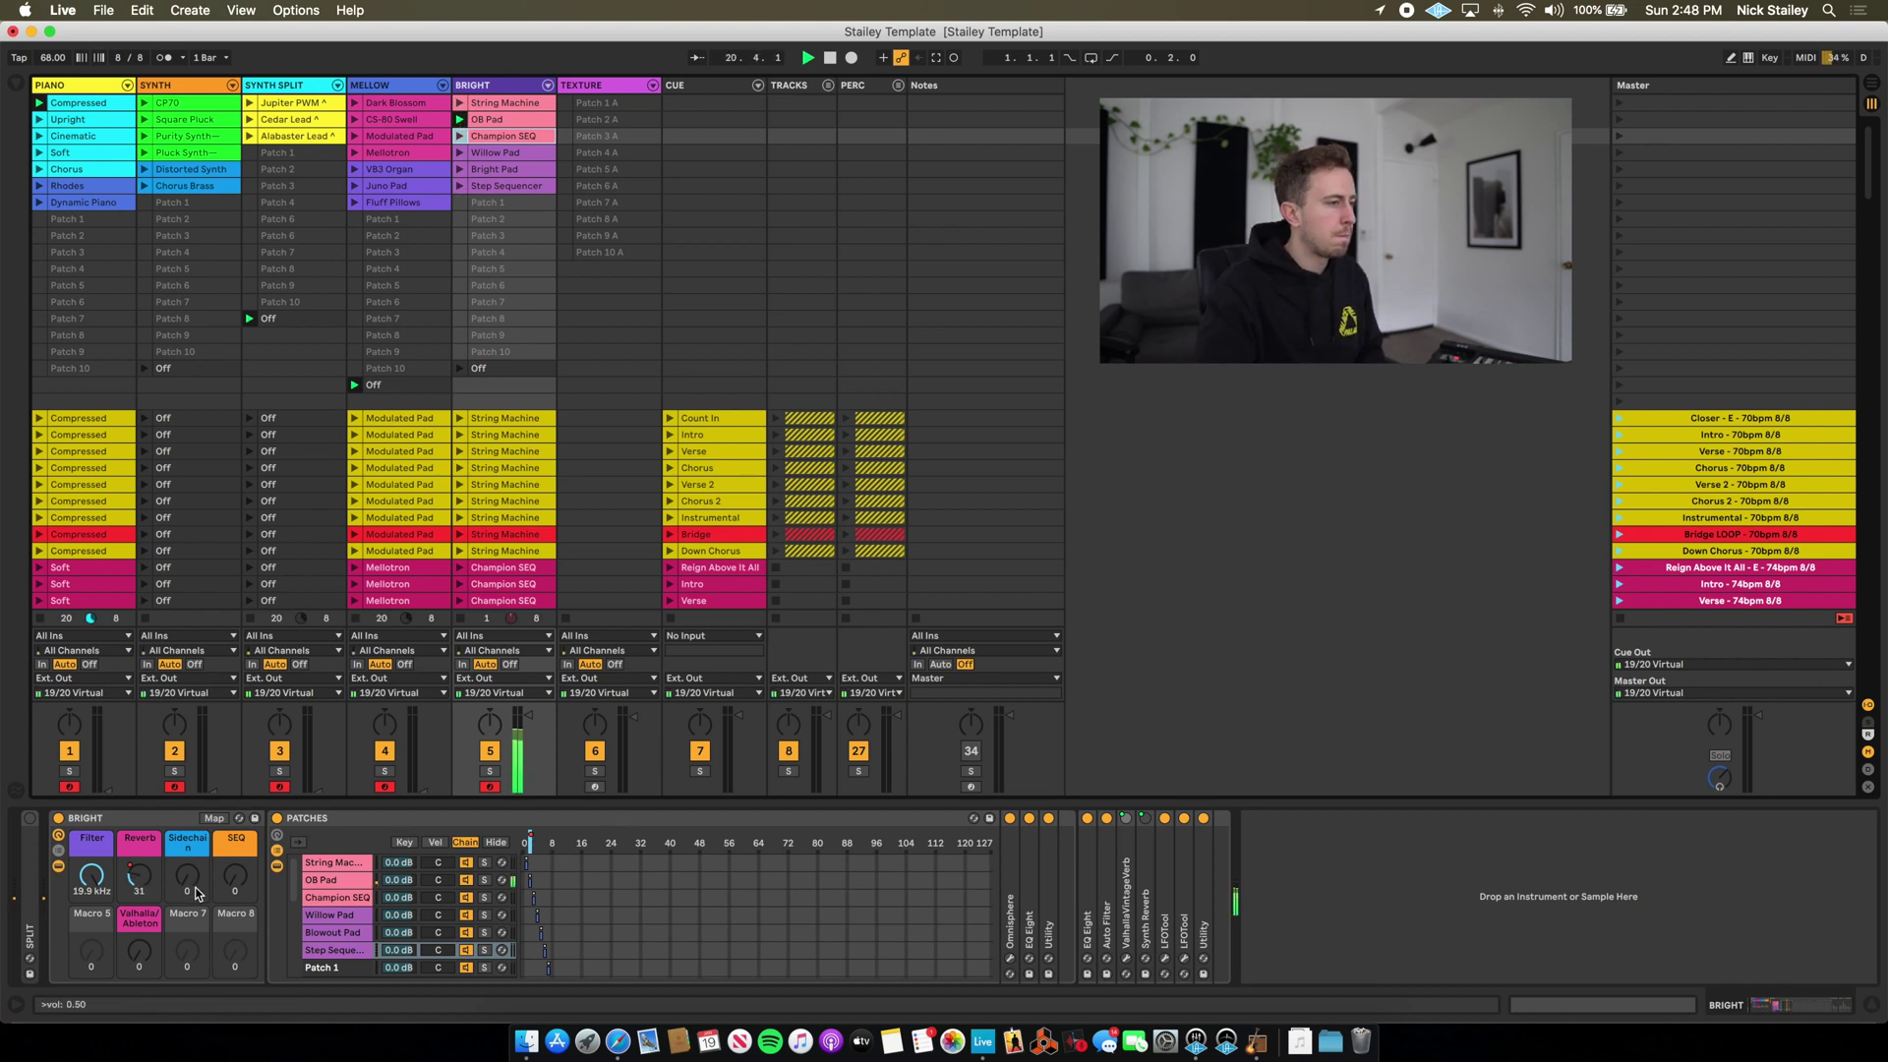
left_click_drag(187, 887, 187, 806)
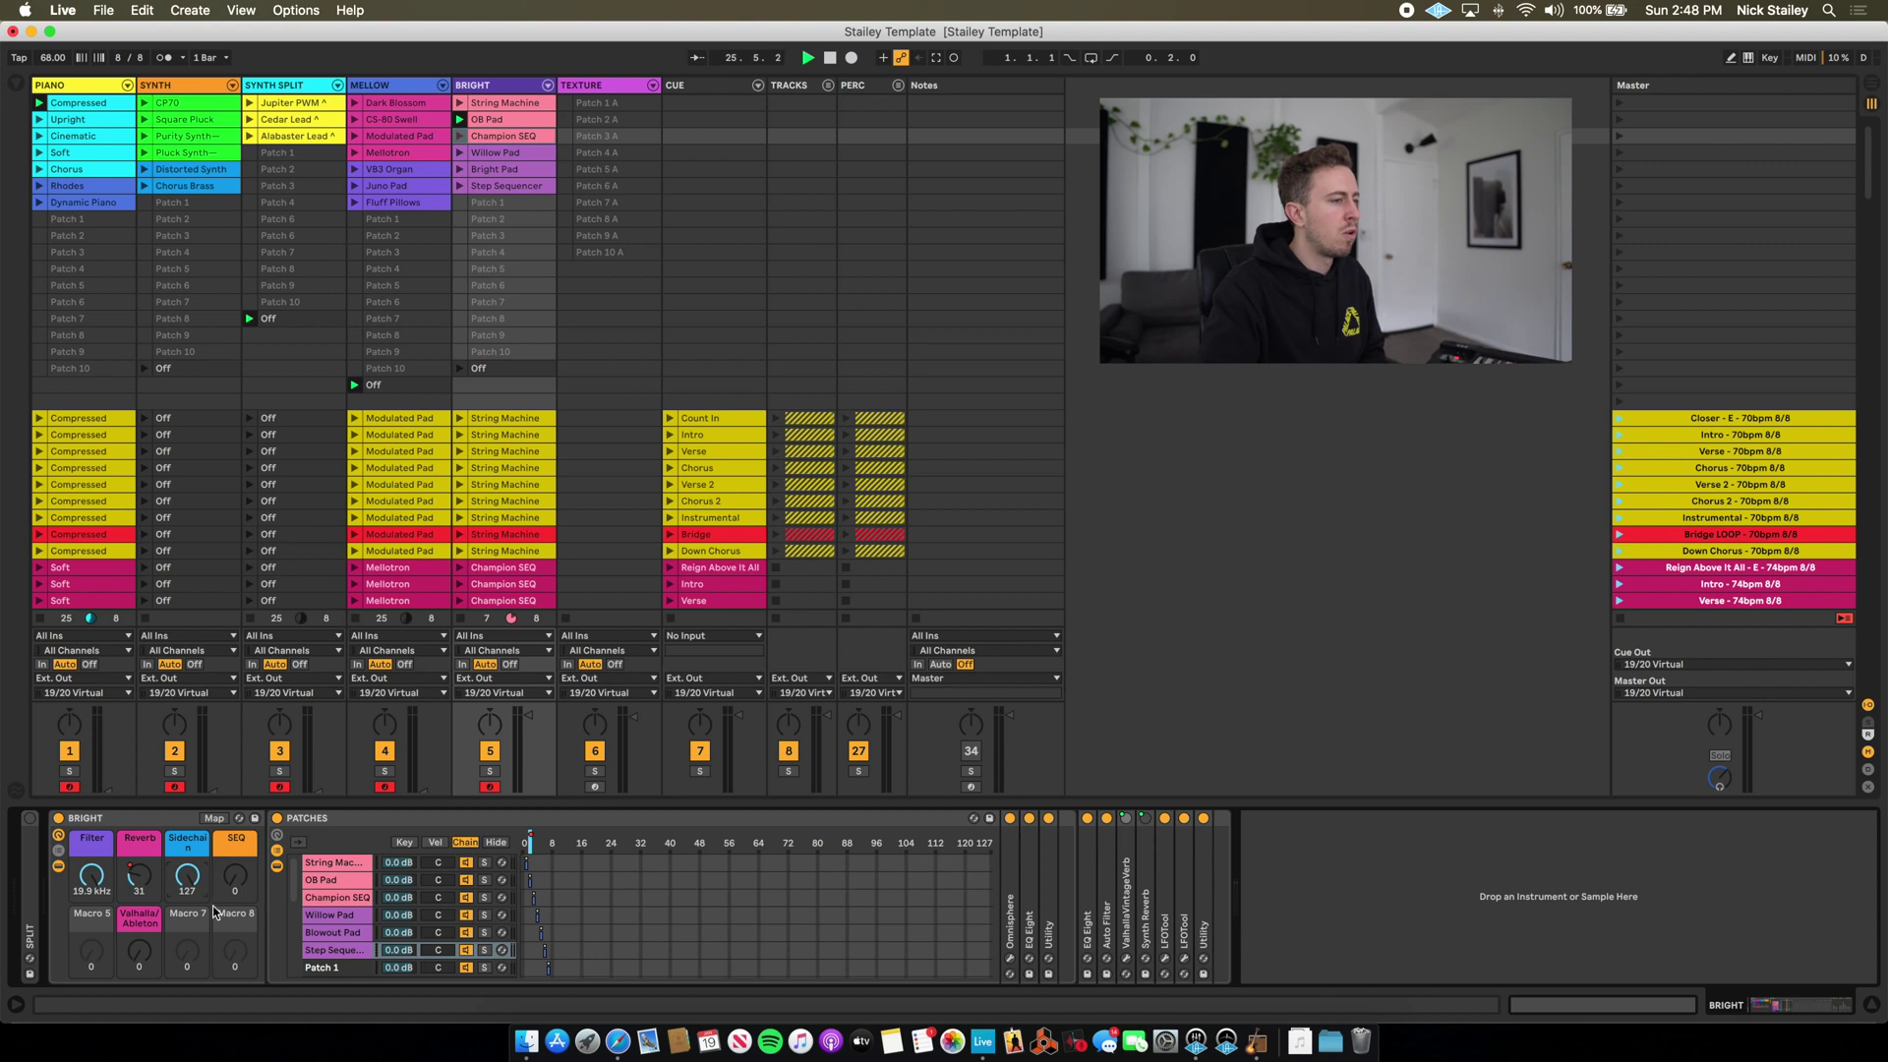
left_click_drag(188, 875, 235, 786)
left_click_drag(186, 874, 187, 787)
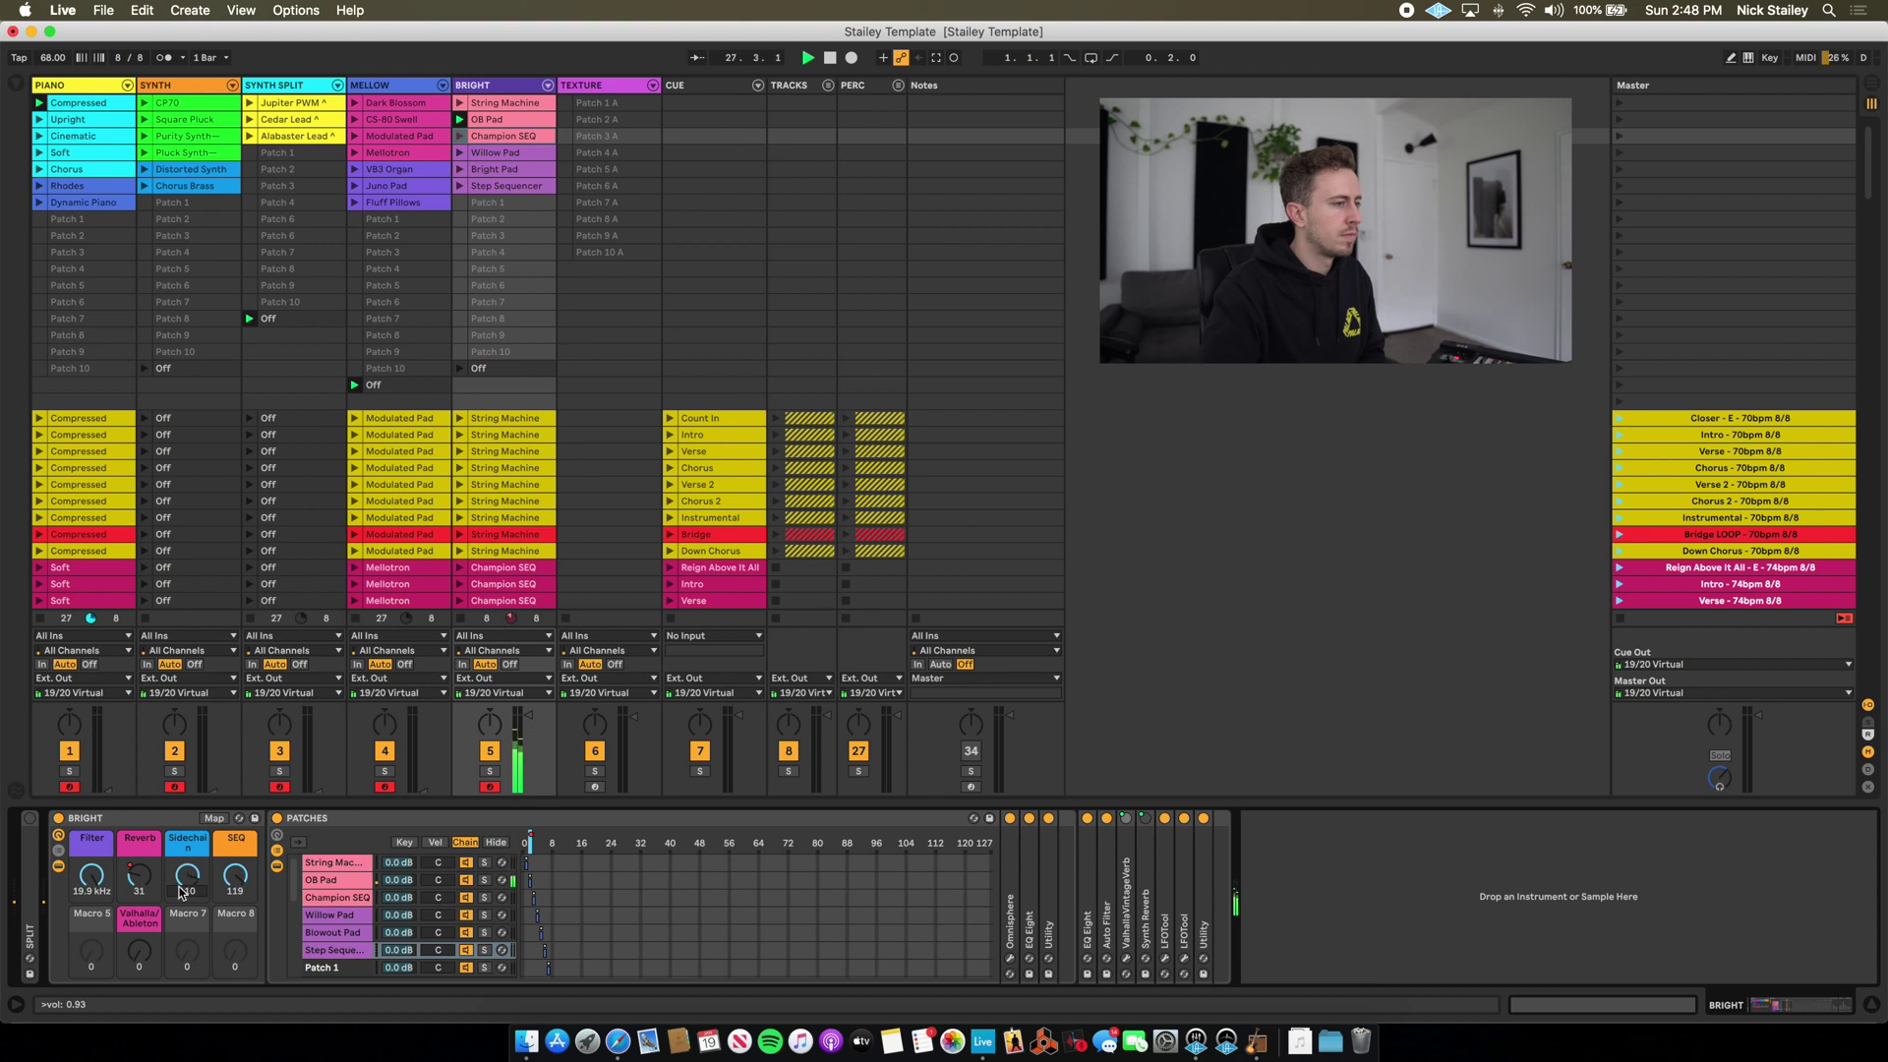
left_click_drag(235, 874, 245, 921)
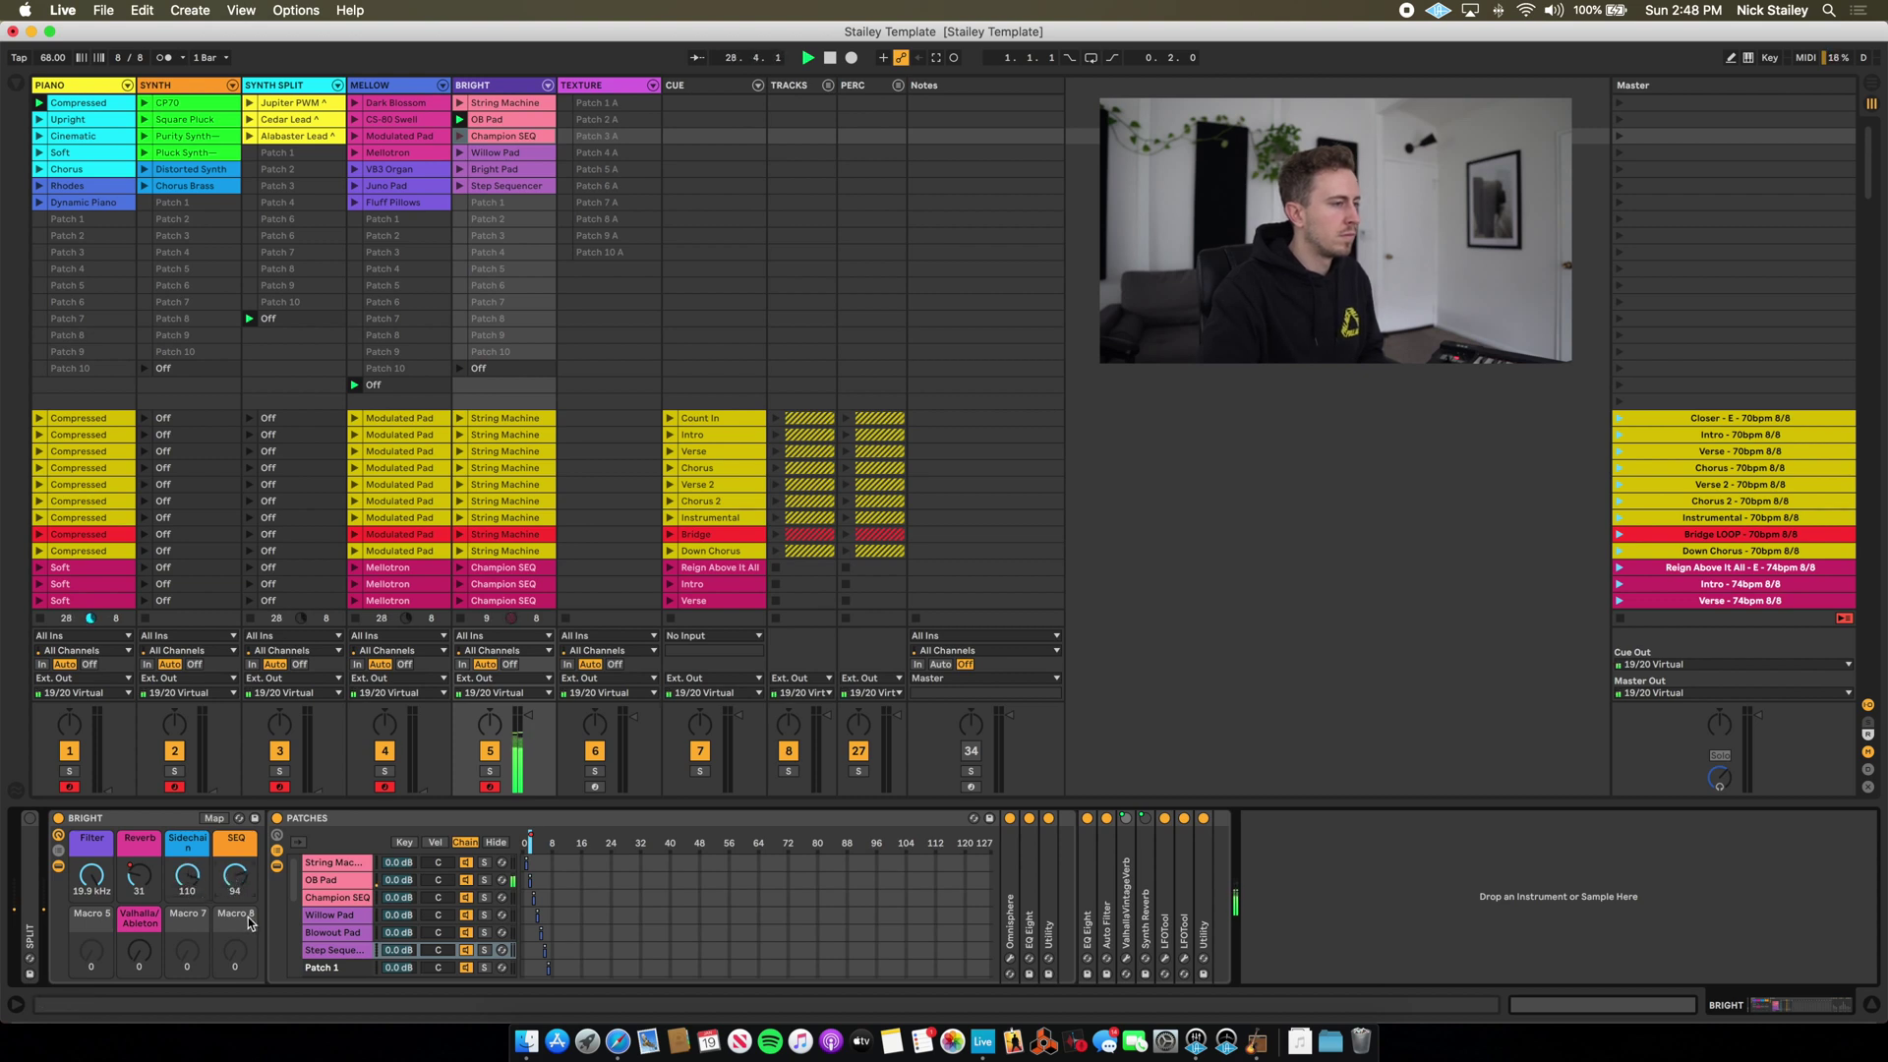
left_click_drag(241, 872, 241, 924)
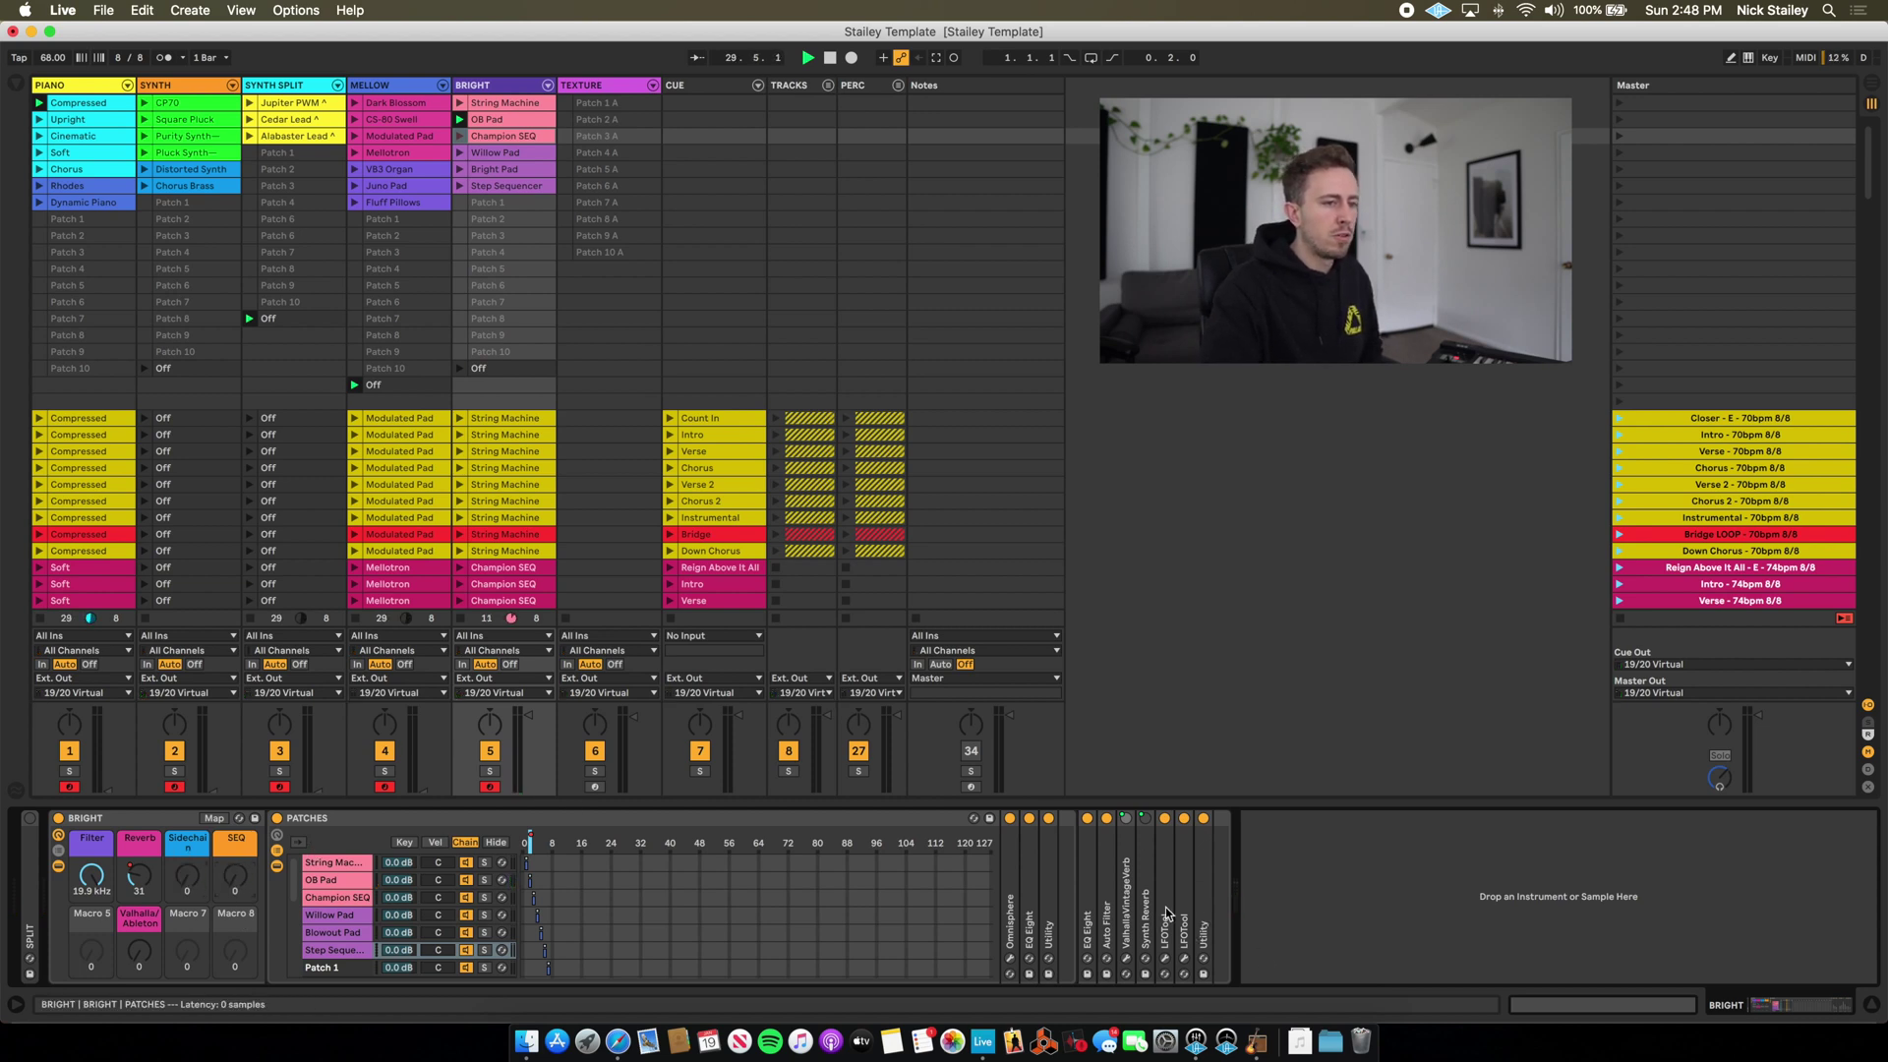
left_click(590, 84)
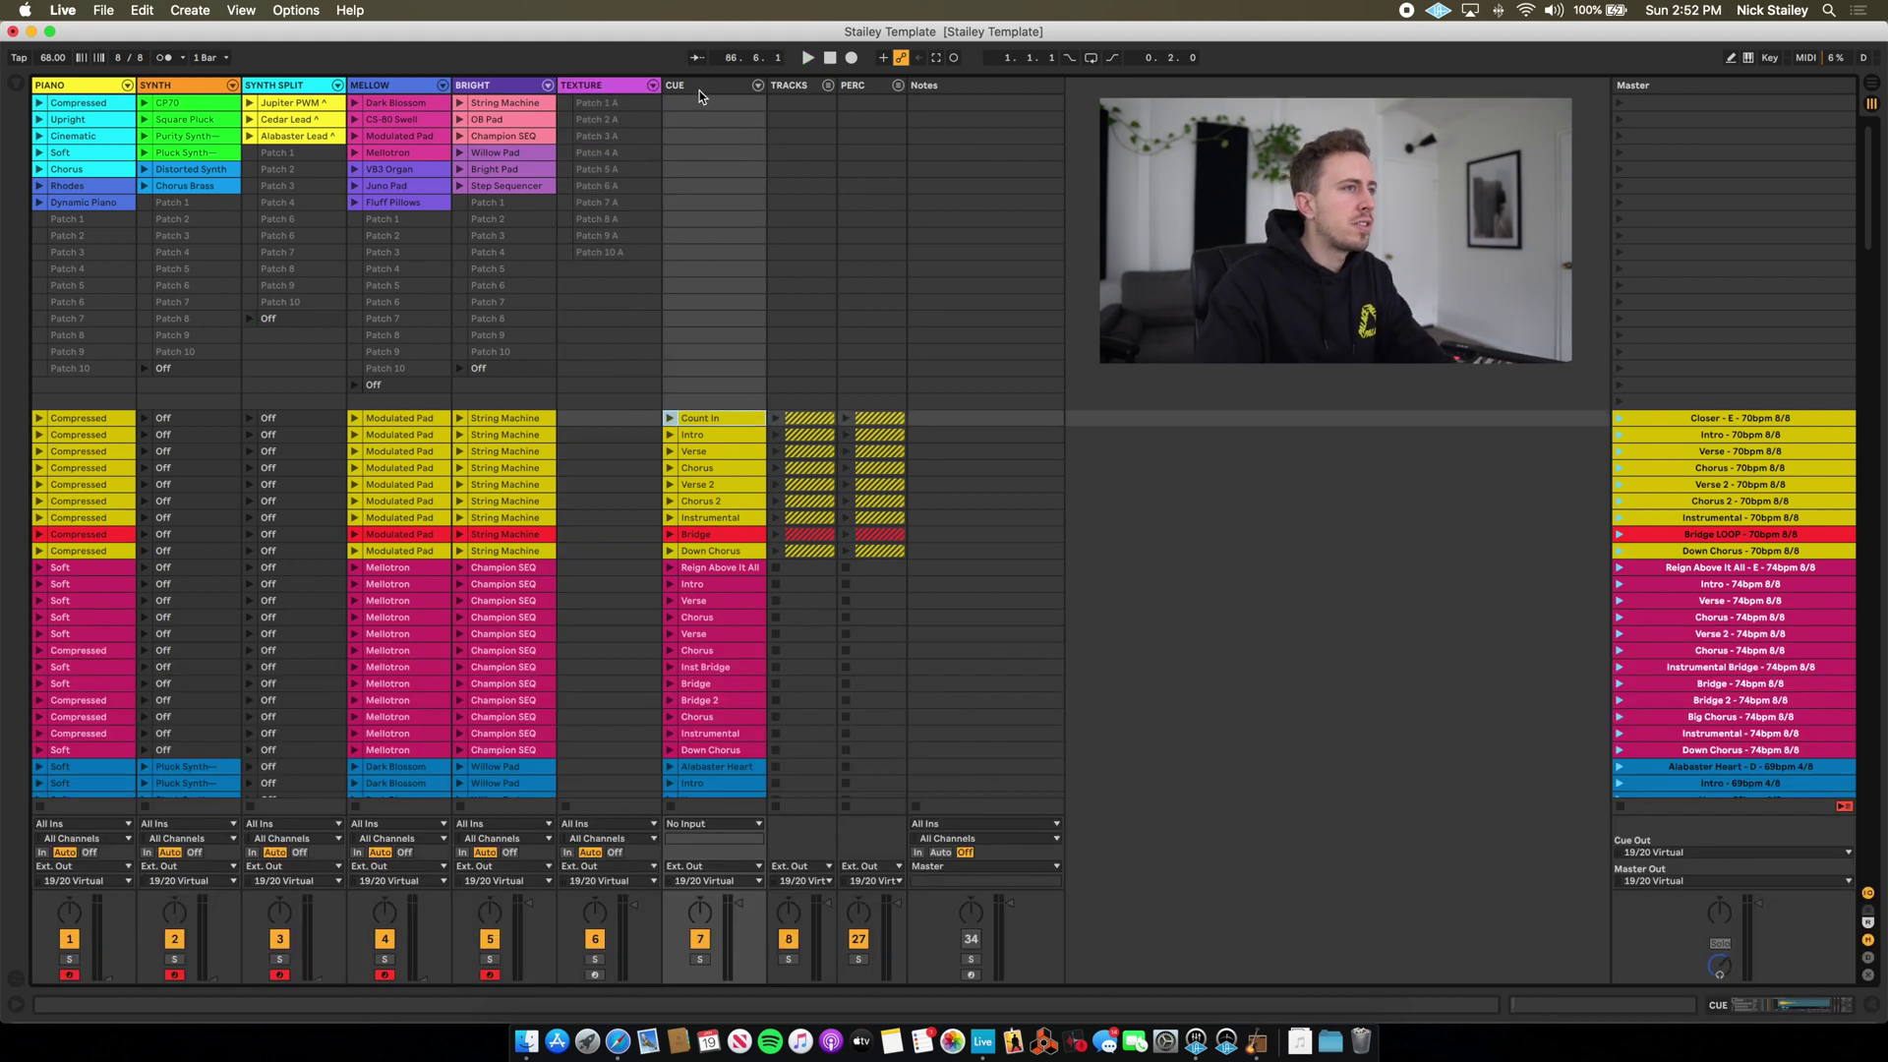
Open the CUE track's Drum Rack, preview a spoken cue sample, and expand the TRACKS group.
double_click(699, 90)
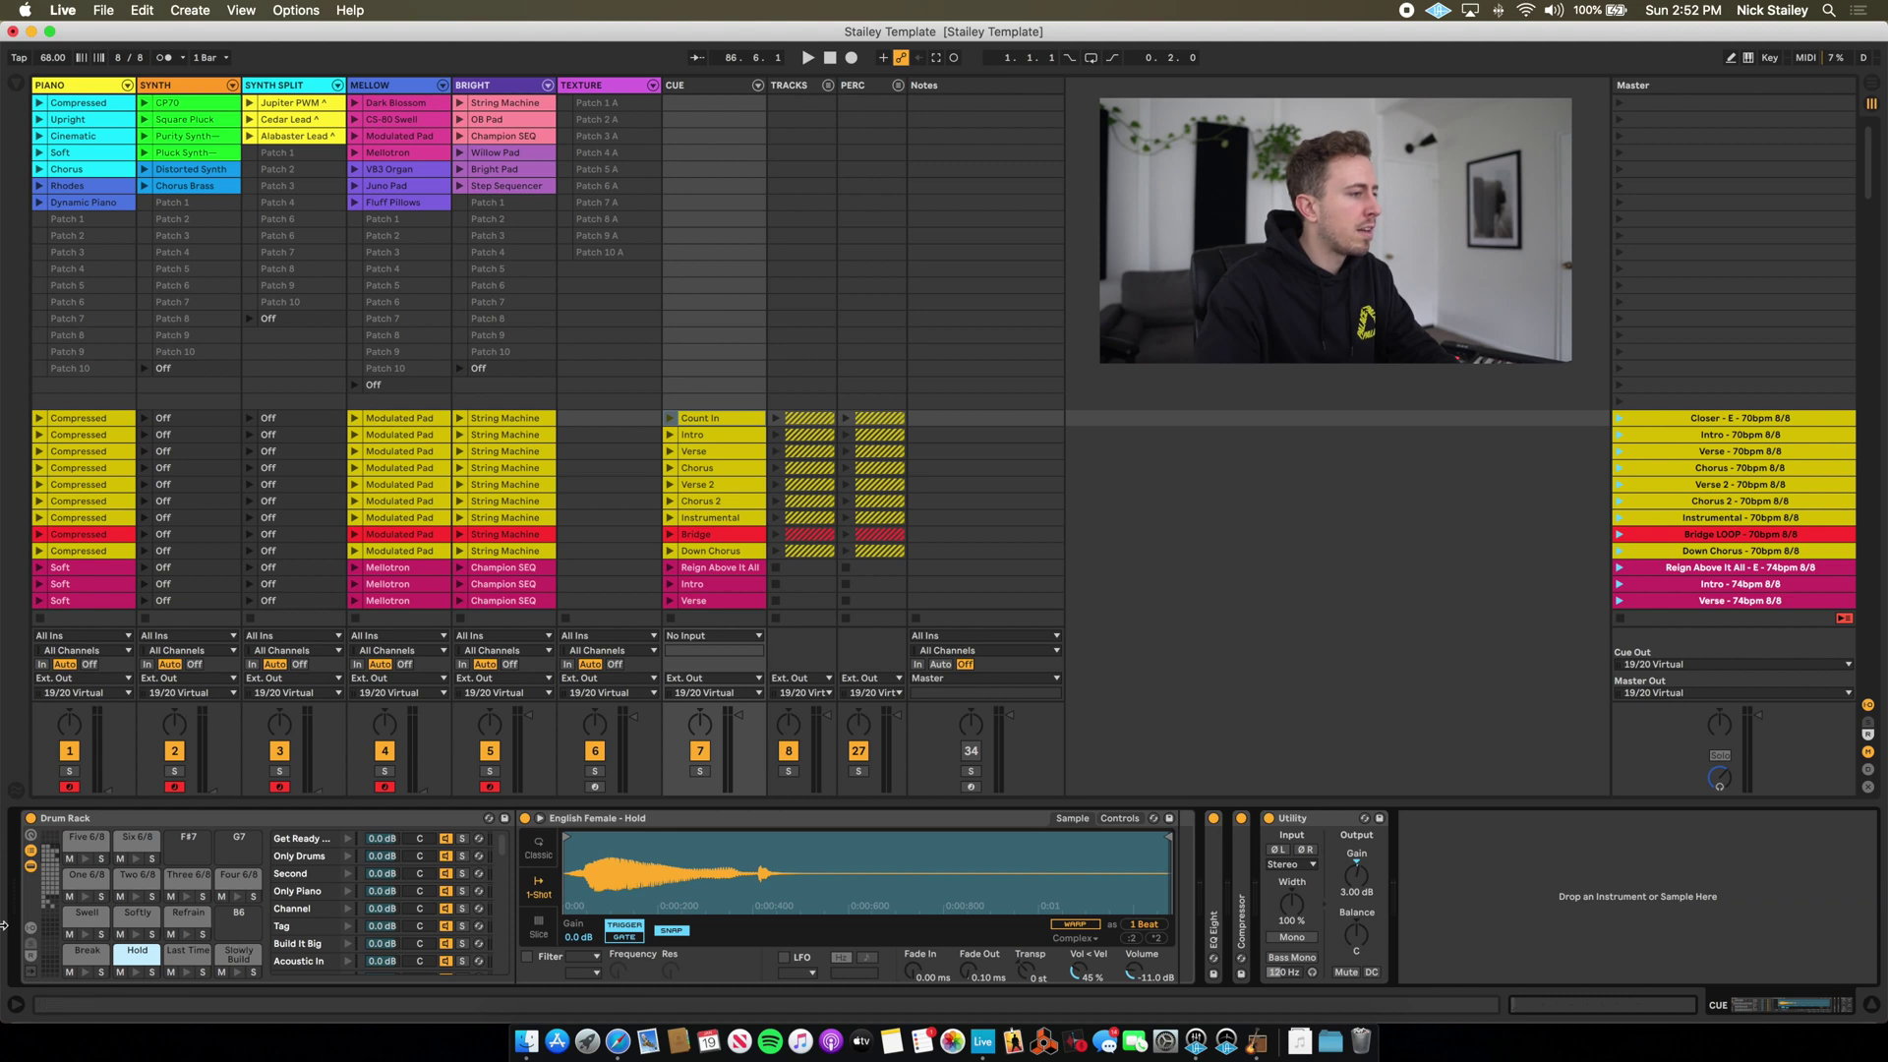
left_click(87, 973)
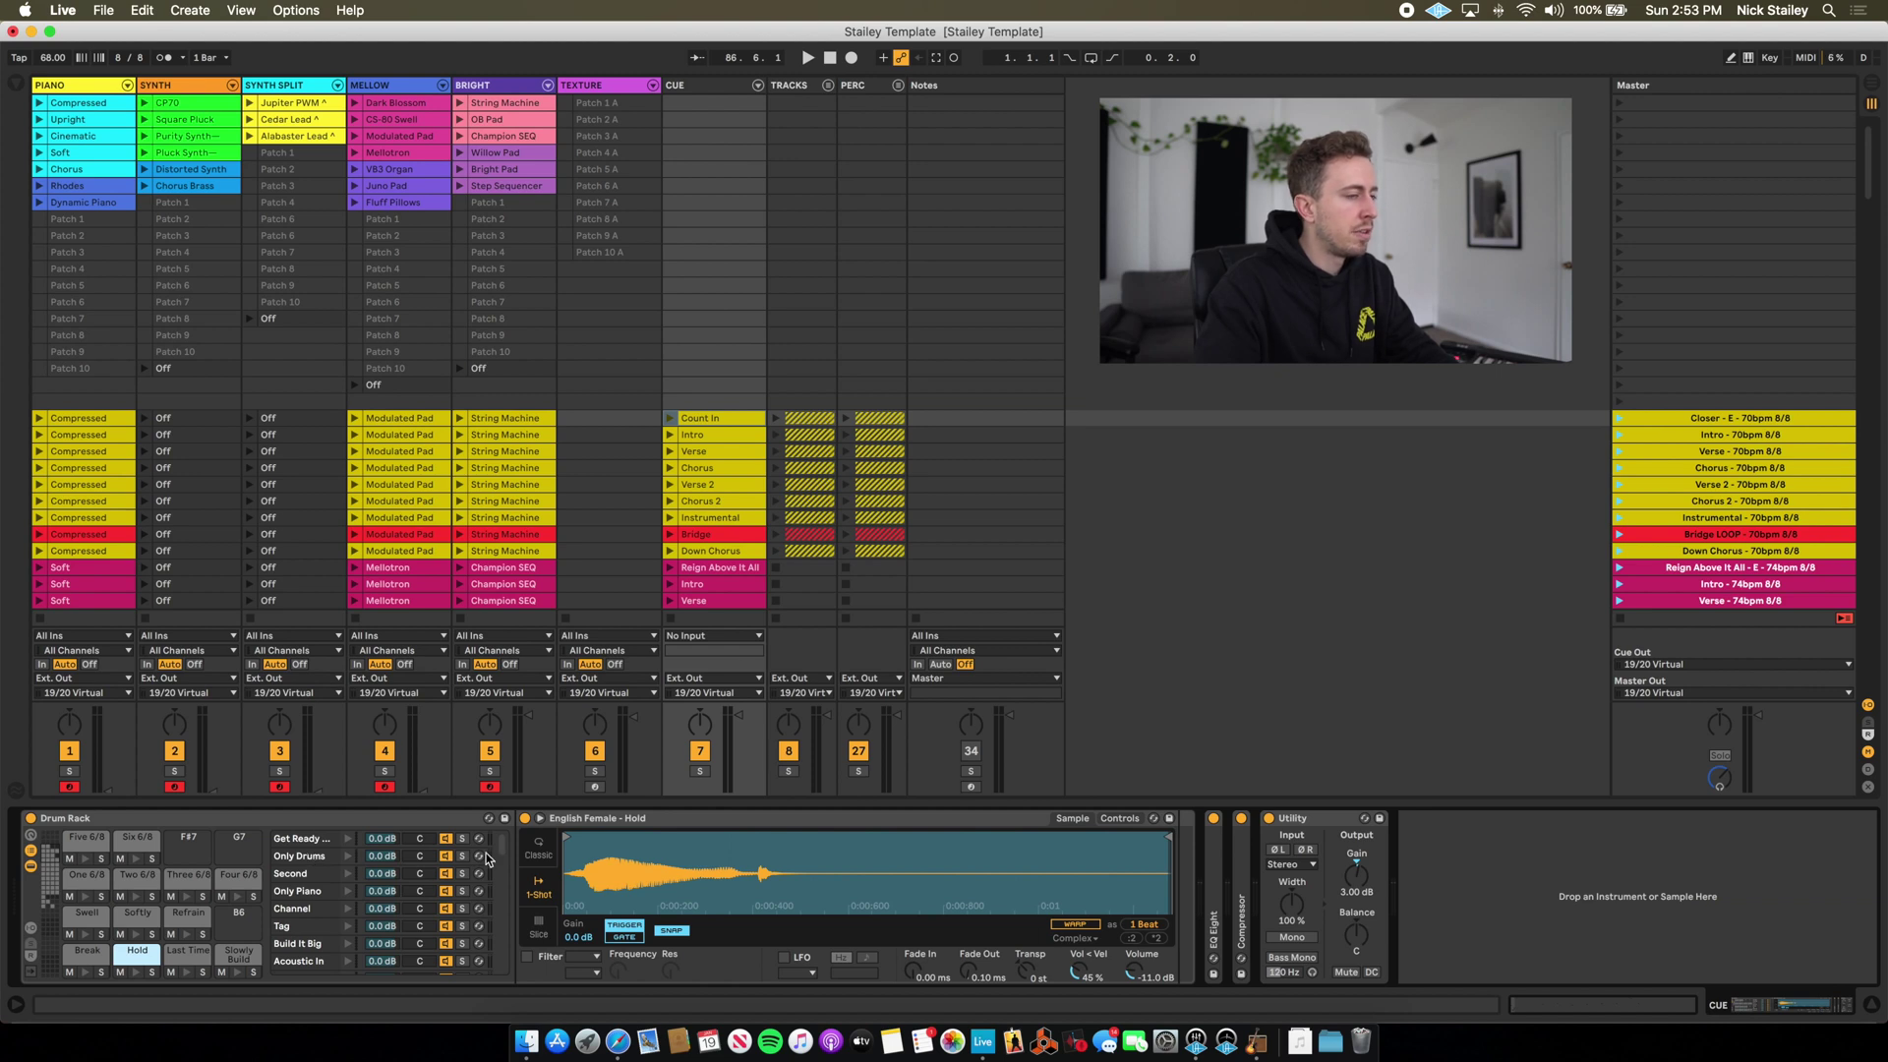
left_click(824, 86)
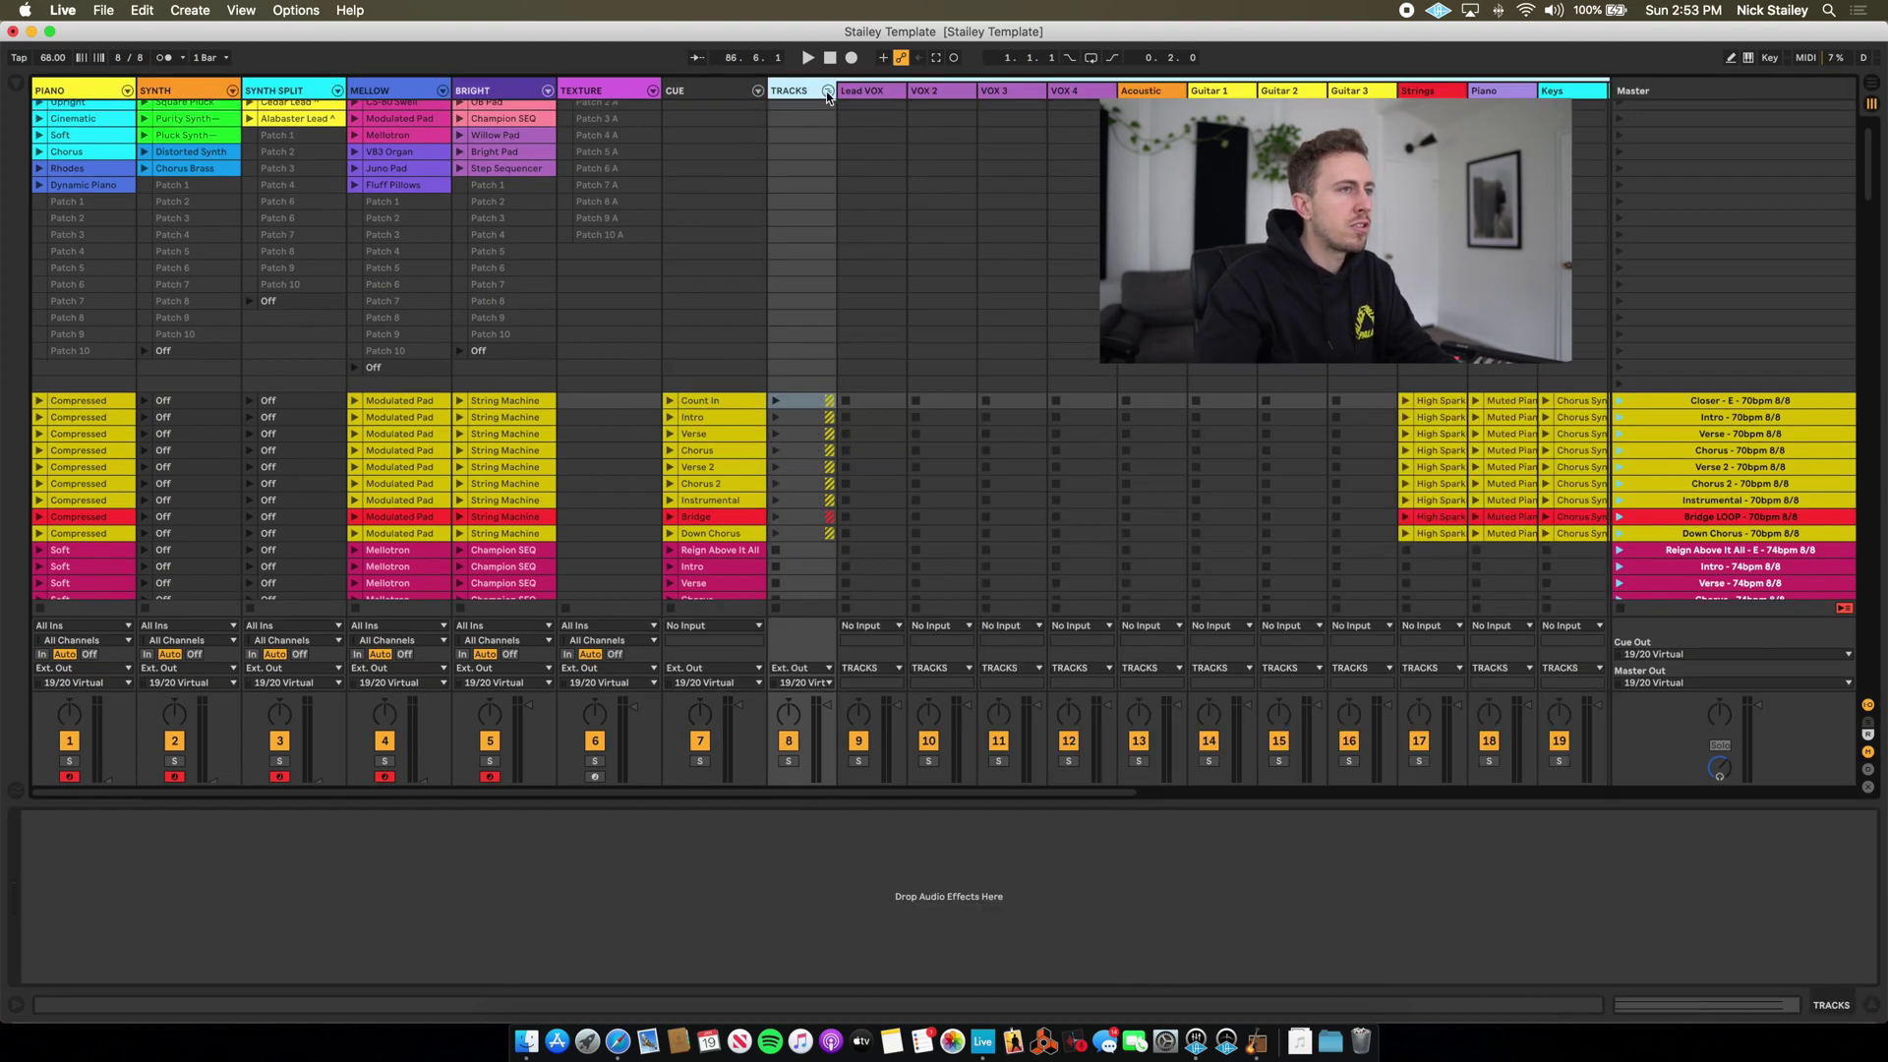
Scroll through the unfolded TRACKS group to inspect the Keys 2–5, Bass, Synth Bass and Synth FX stems.
scroll(1192, 409, "right", 5)
scroll(1394, 460, "down", 15)
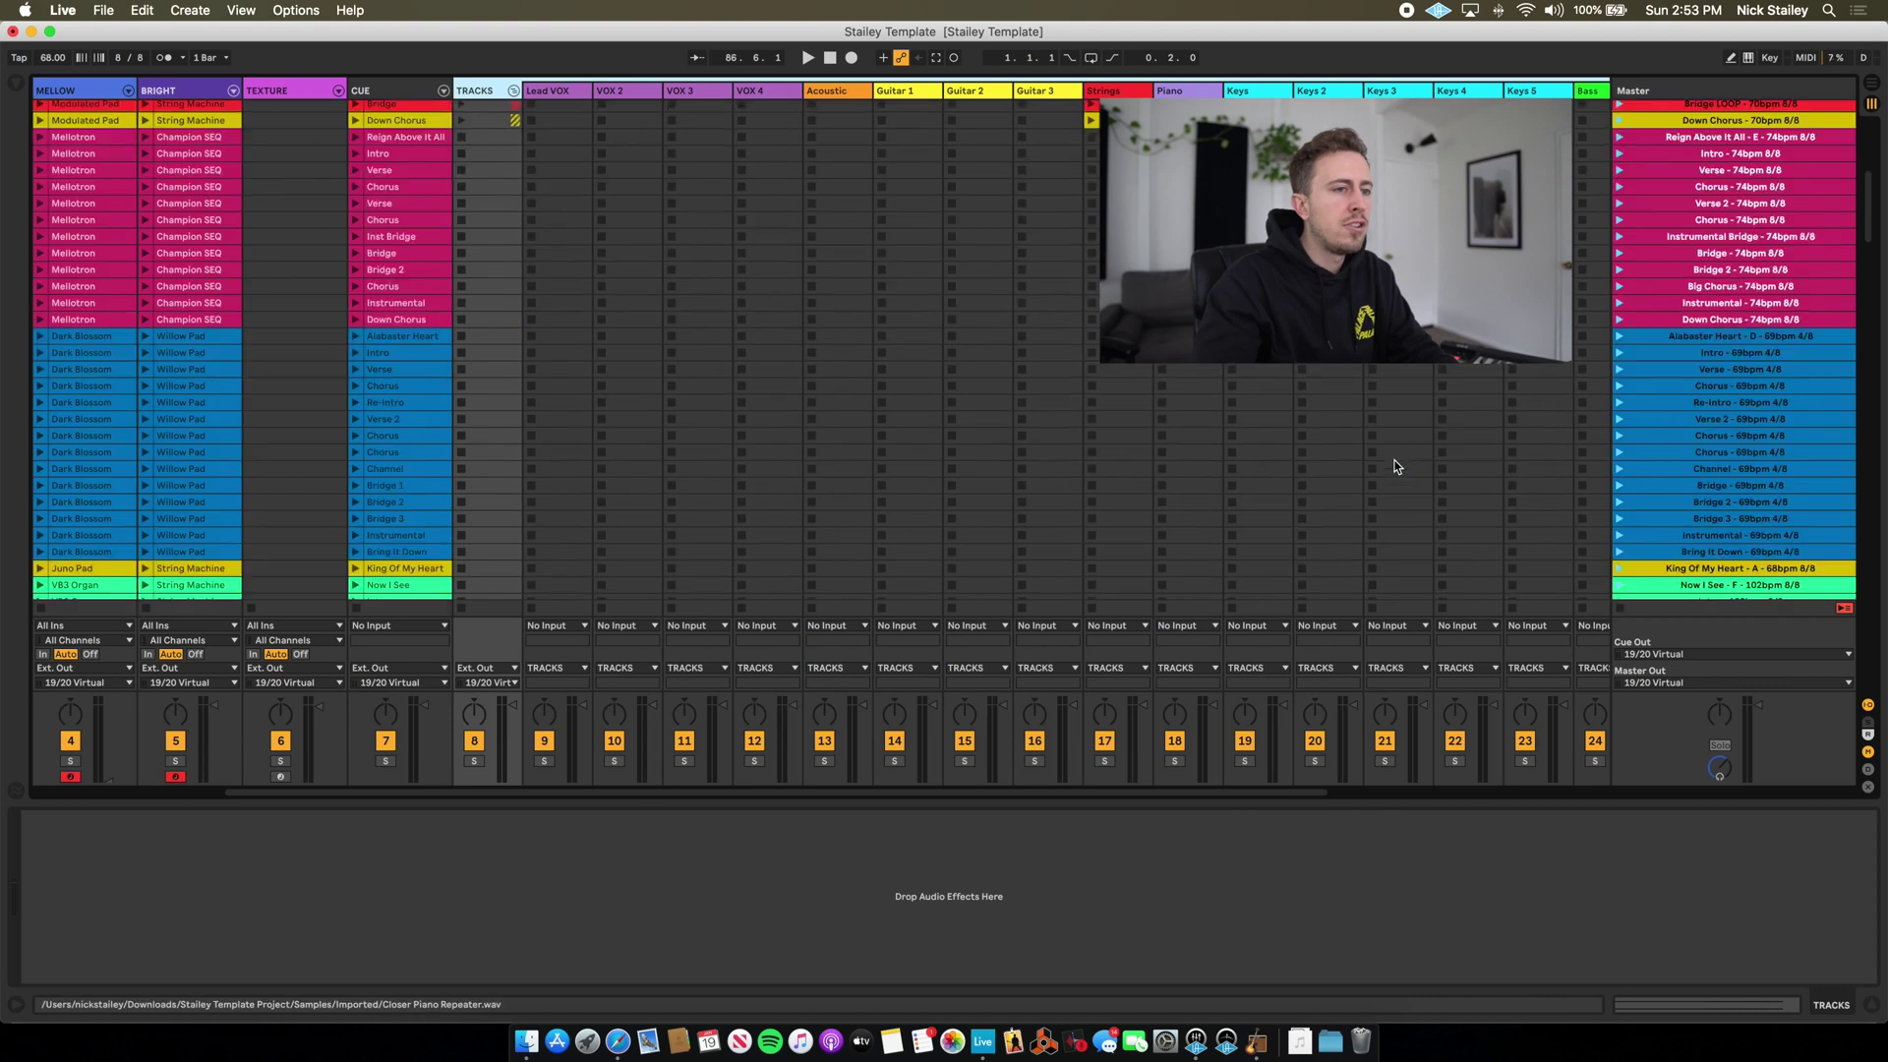
scroll(1394, 460, "down", 15)
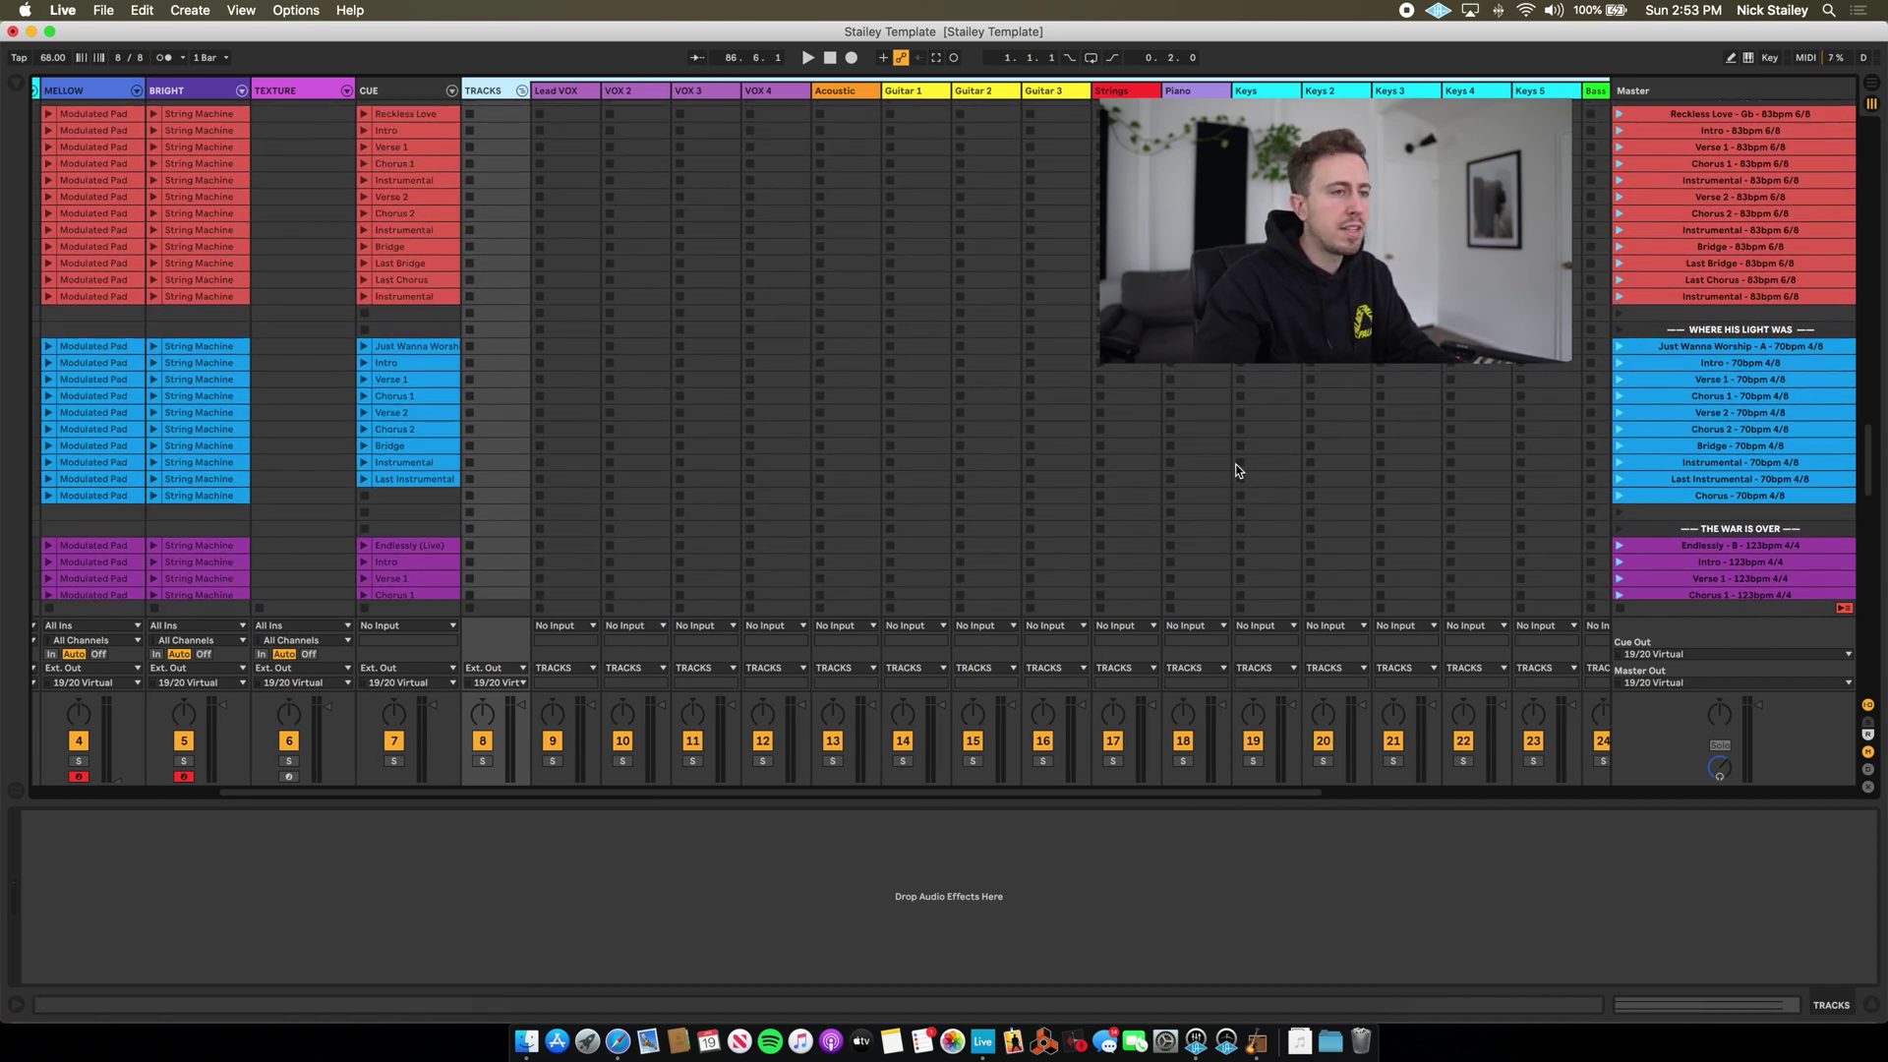
scroll(1235, 463, "up", 20)
scroll(1237, 470, "up", 3)
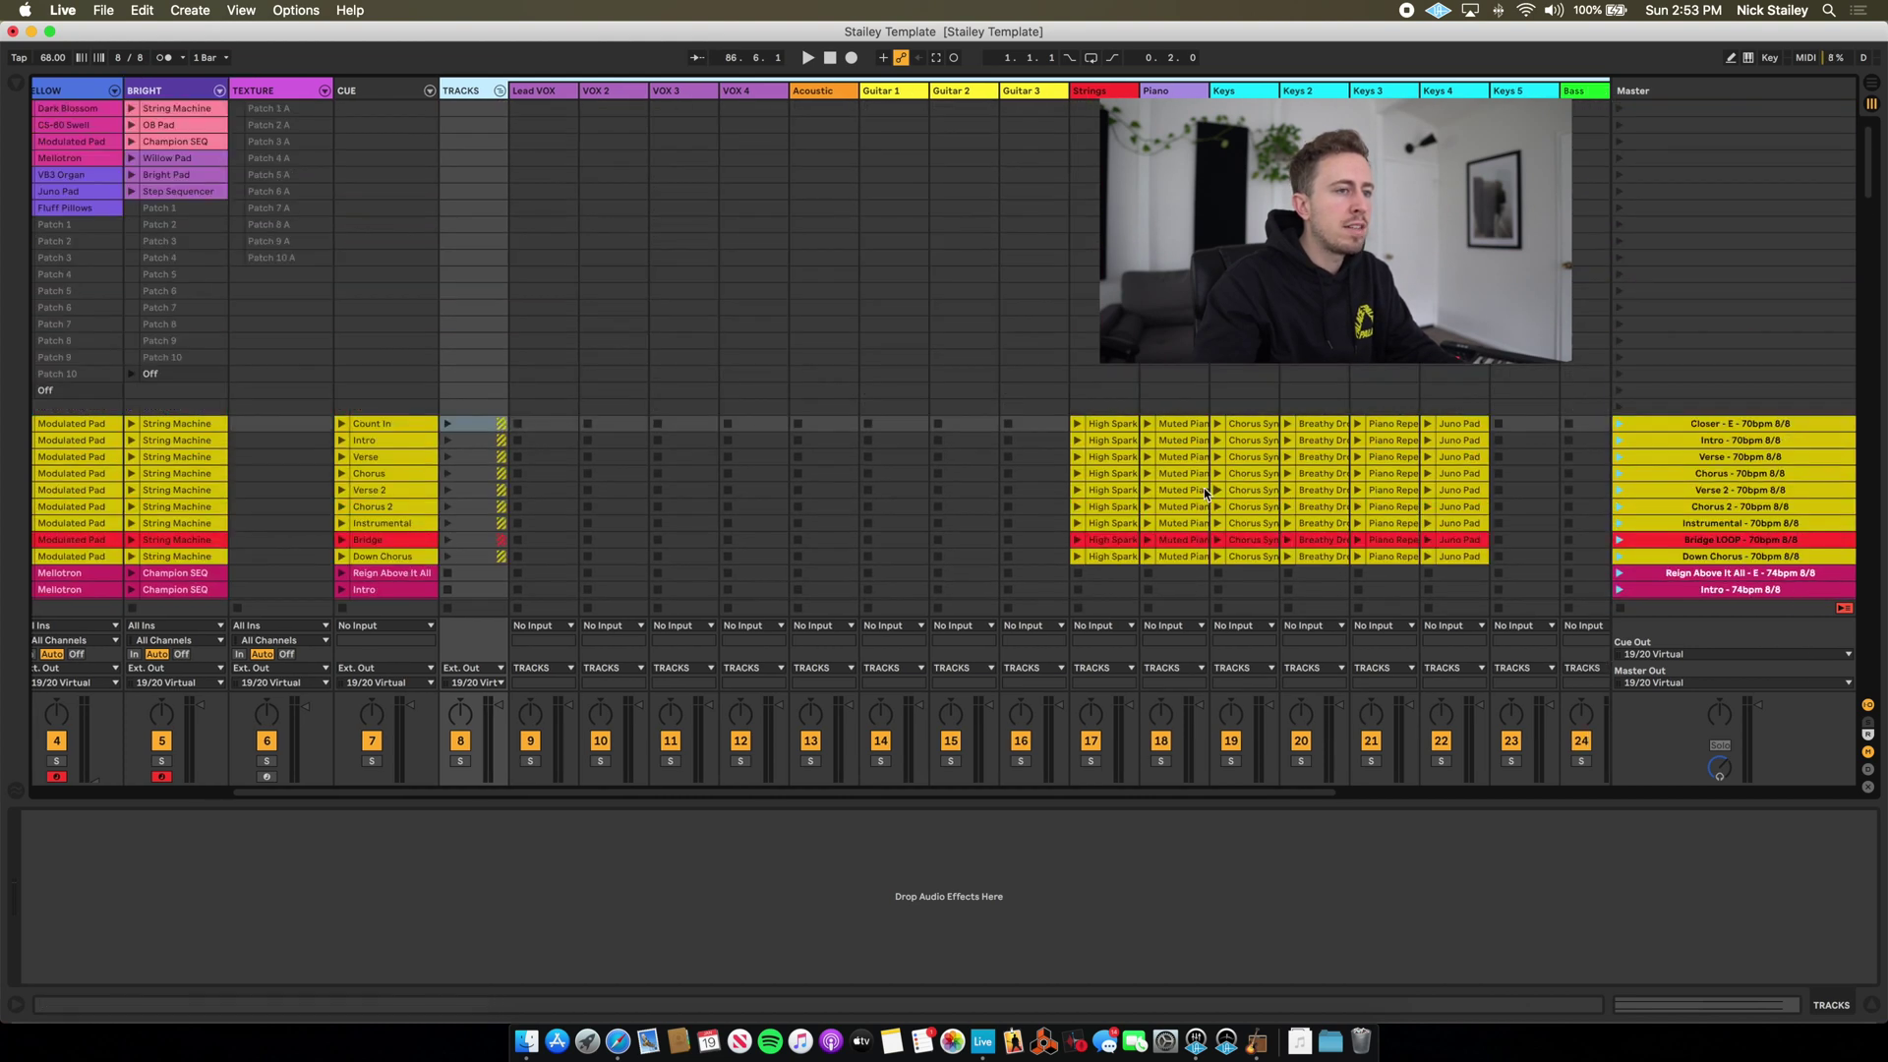
scroll(1203, 488, "right", 5)
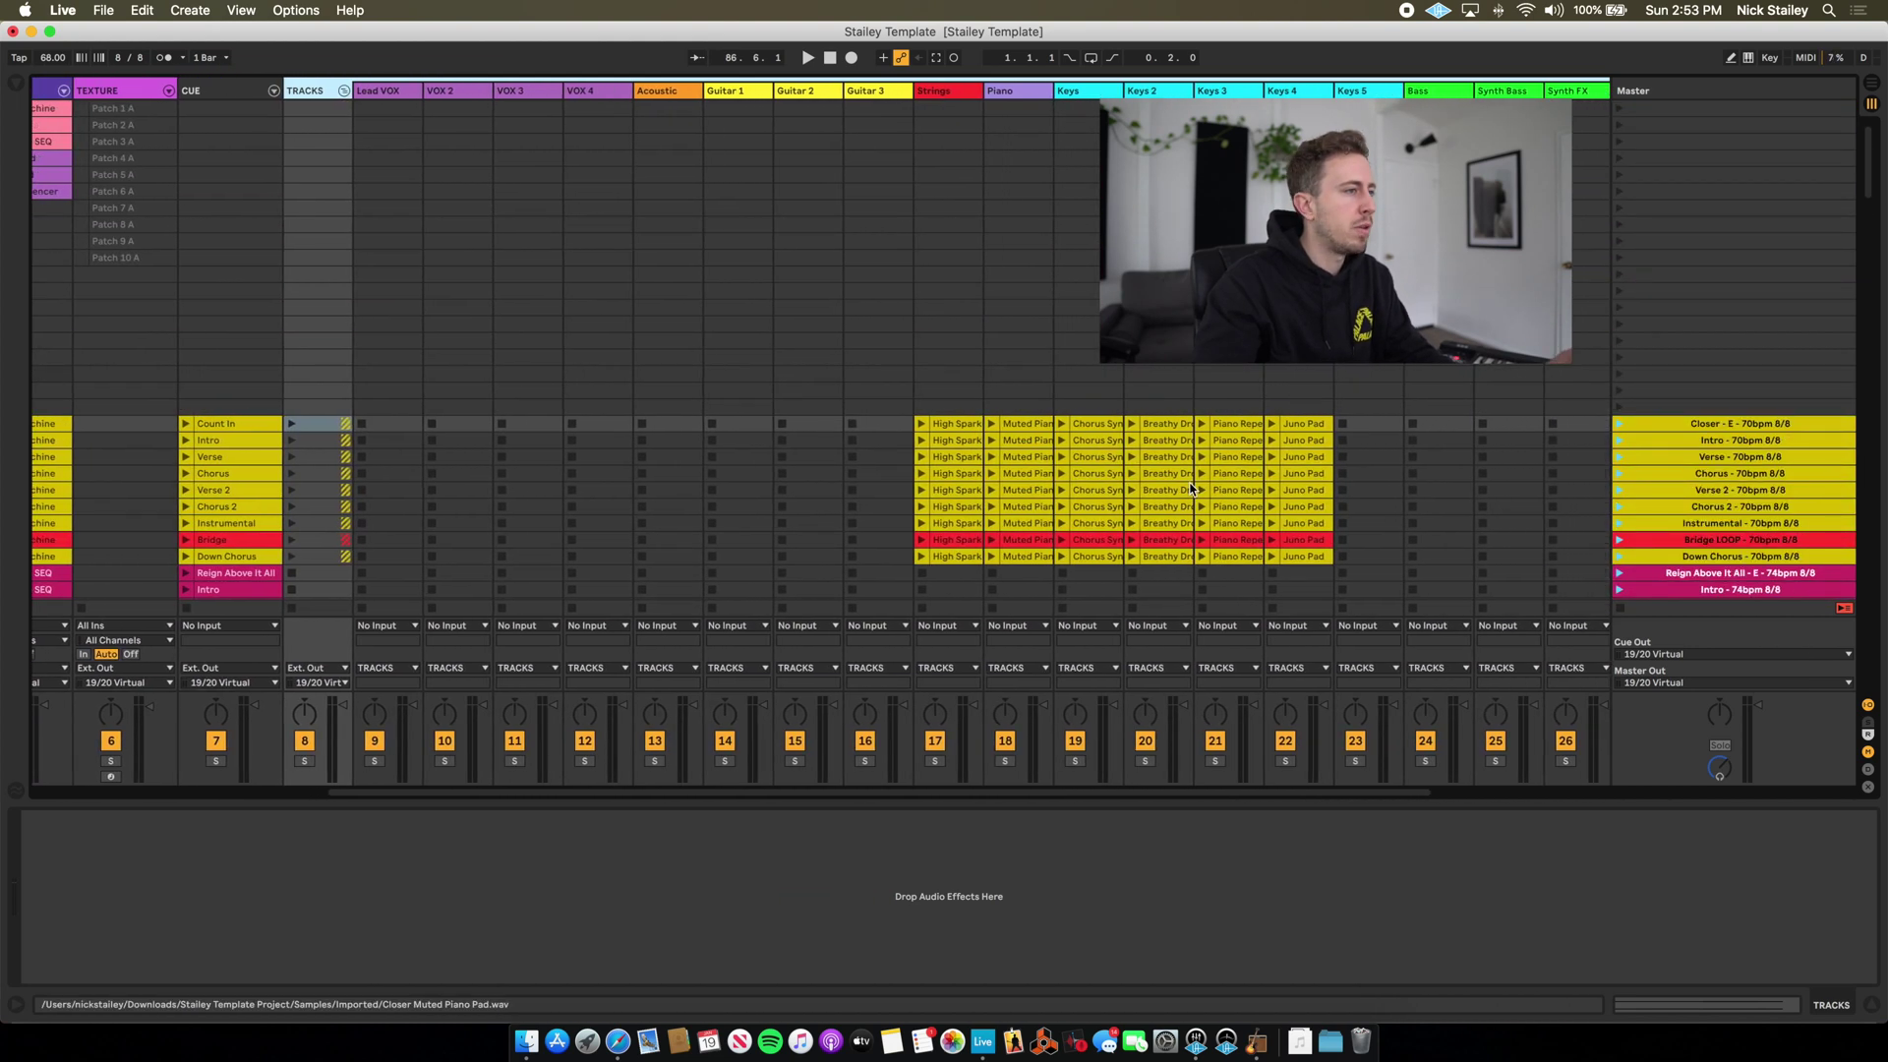
scroll(1424, 452, "left", 5)
scroll(1489, 441, "right", 3)
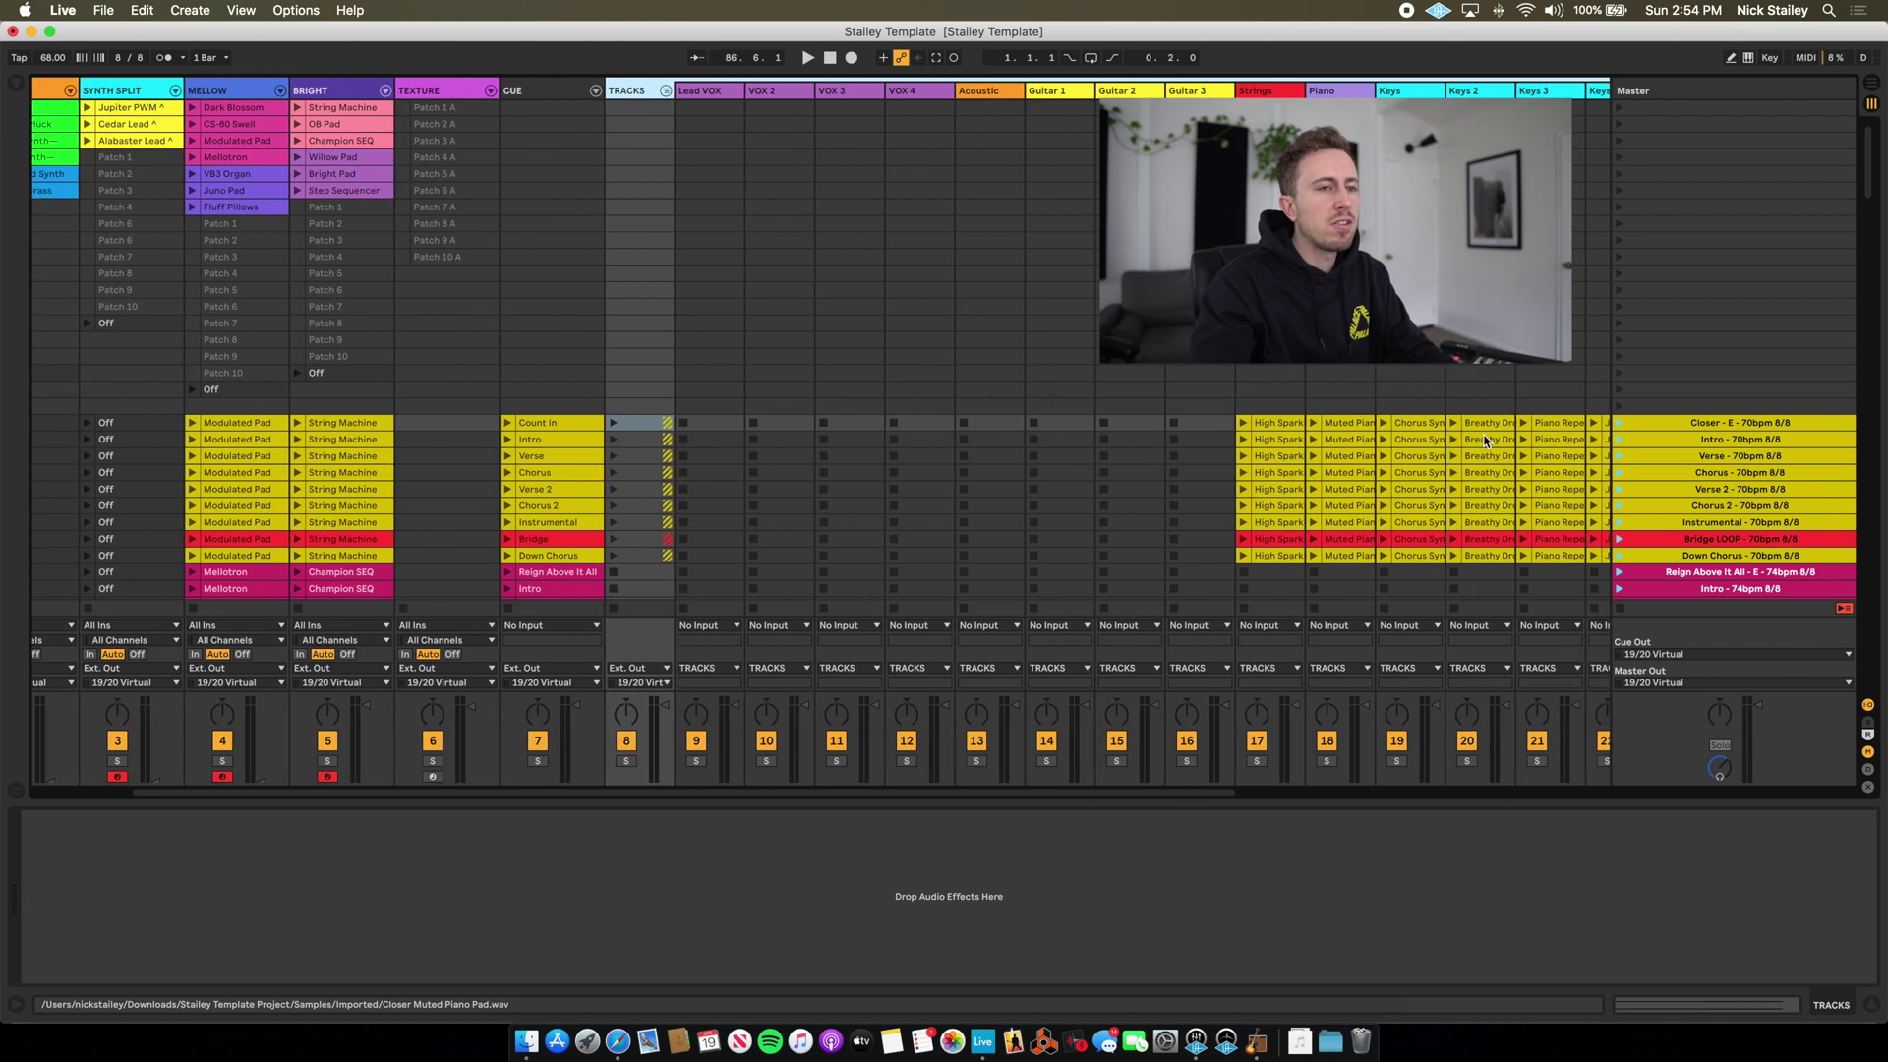
Launch the Closer - E - 70bpm 8/8 scene, then relaunch it from the start.
left_click(1620, 424)
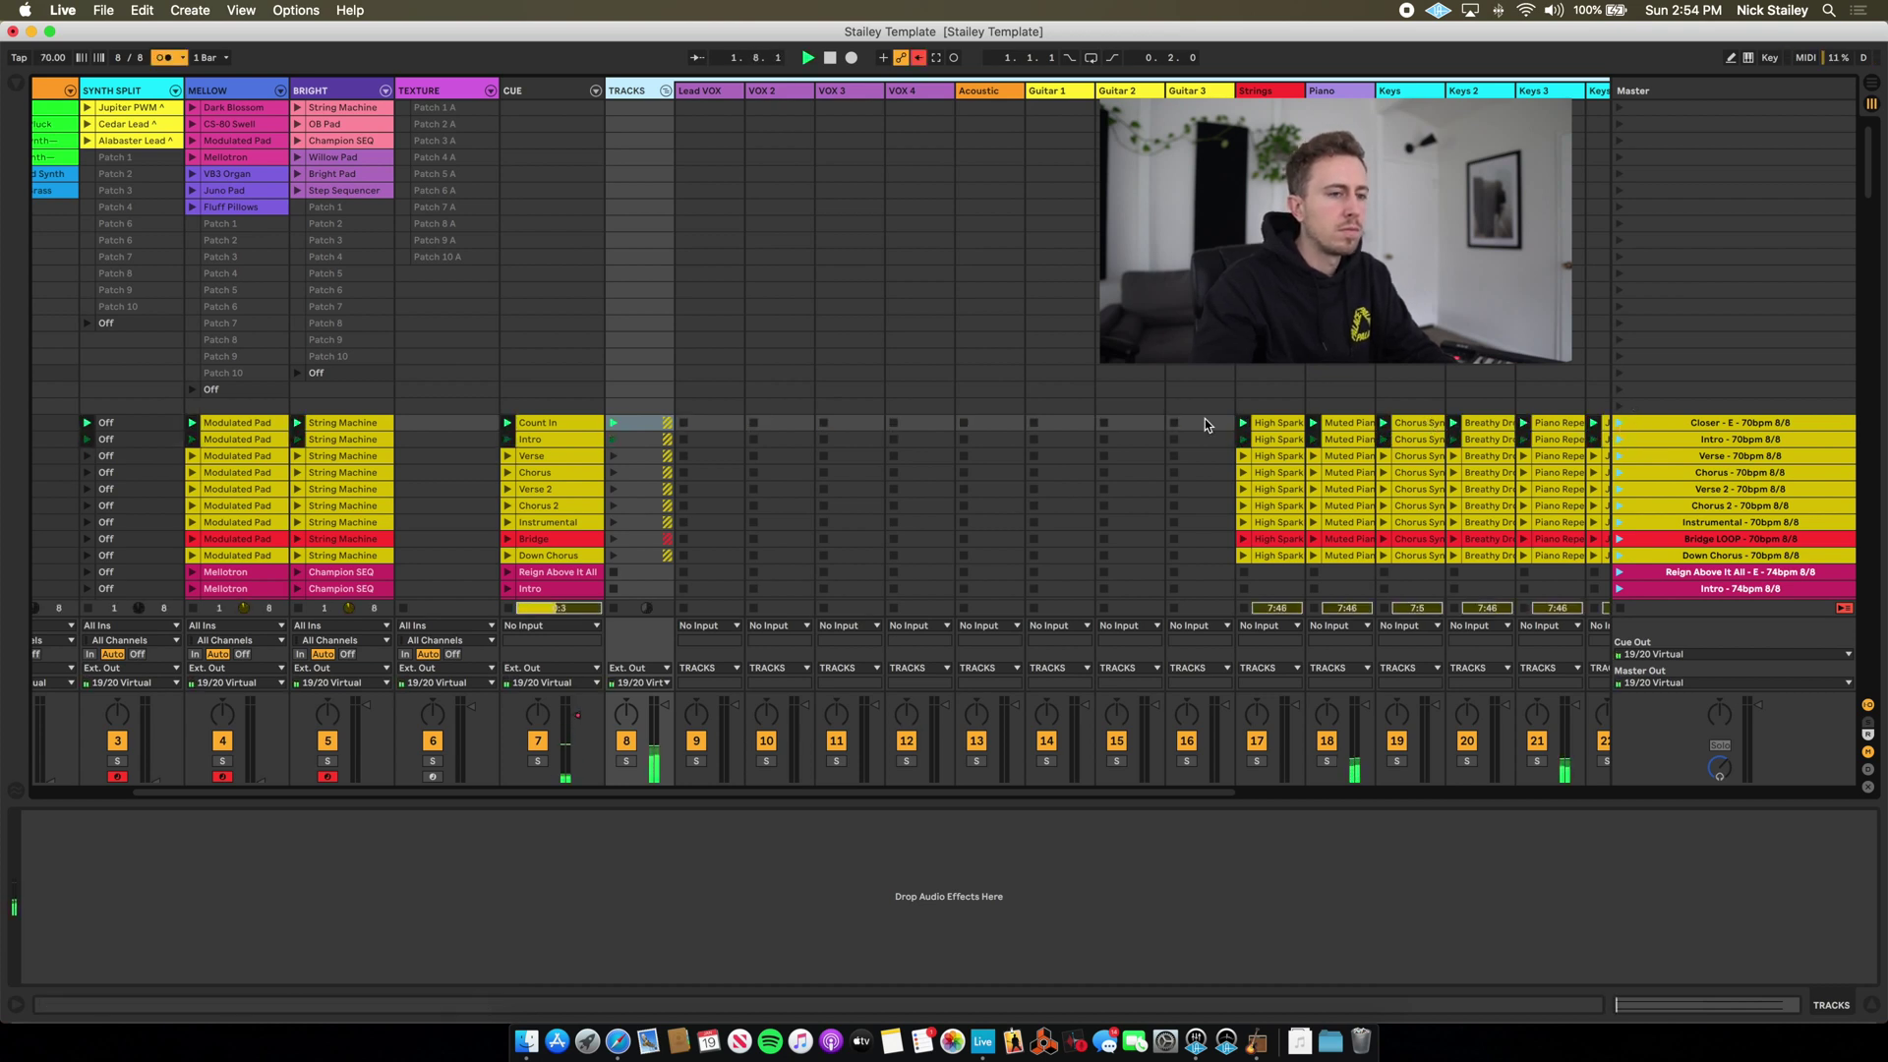
scroll(1202, 419, "left", 5)
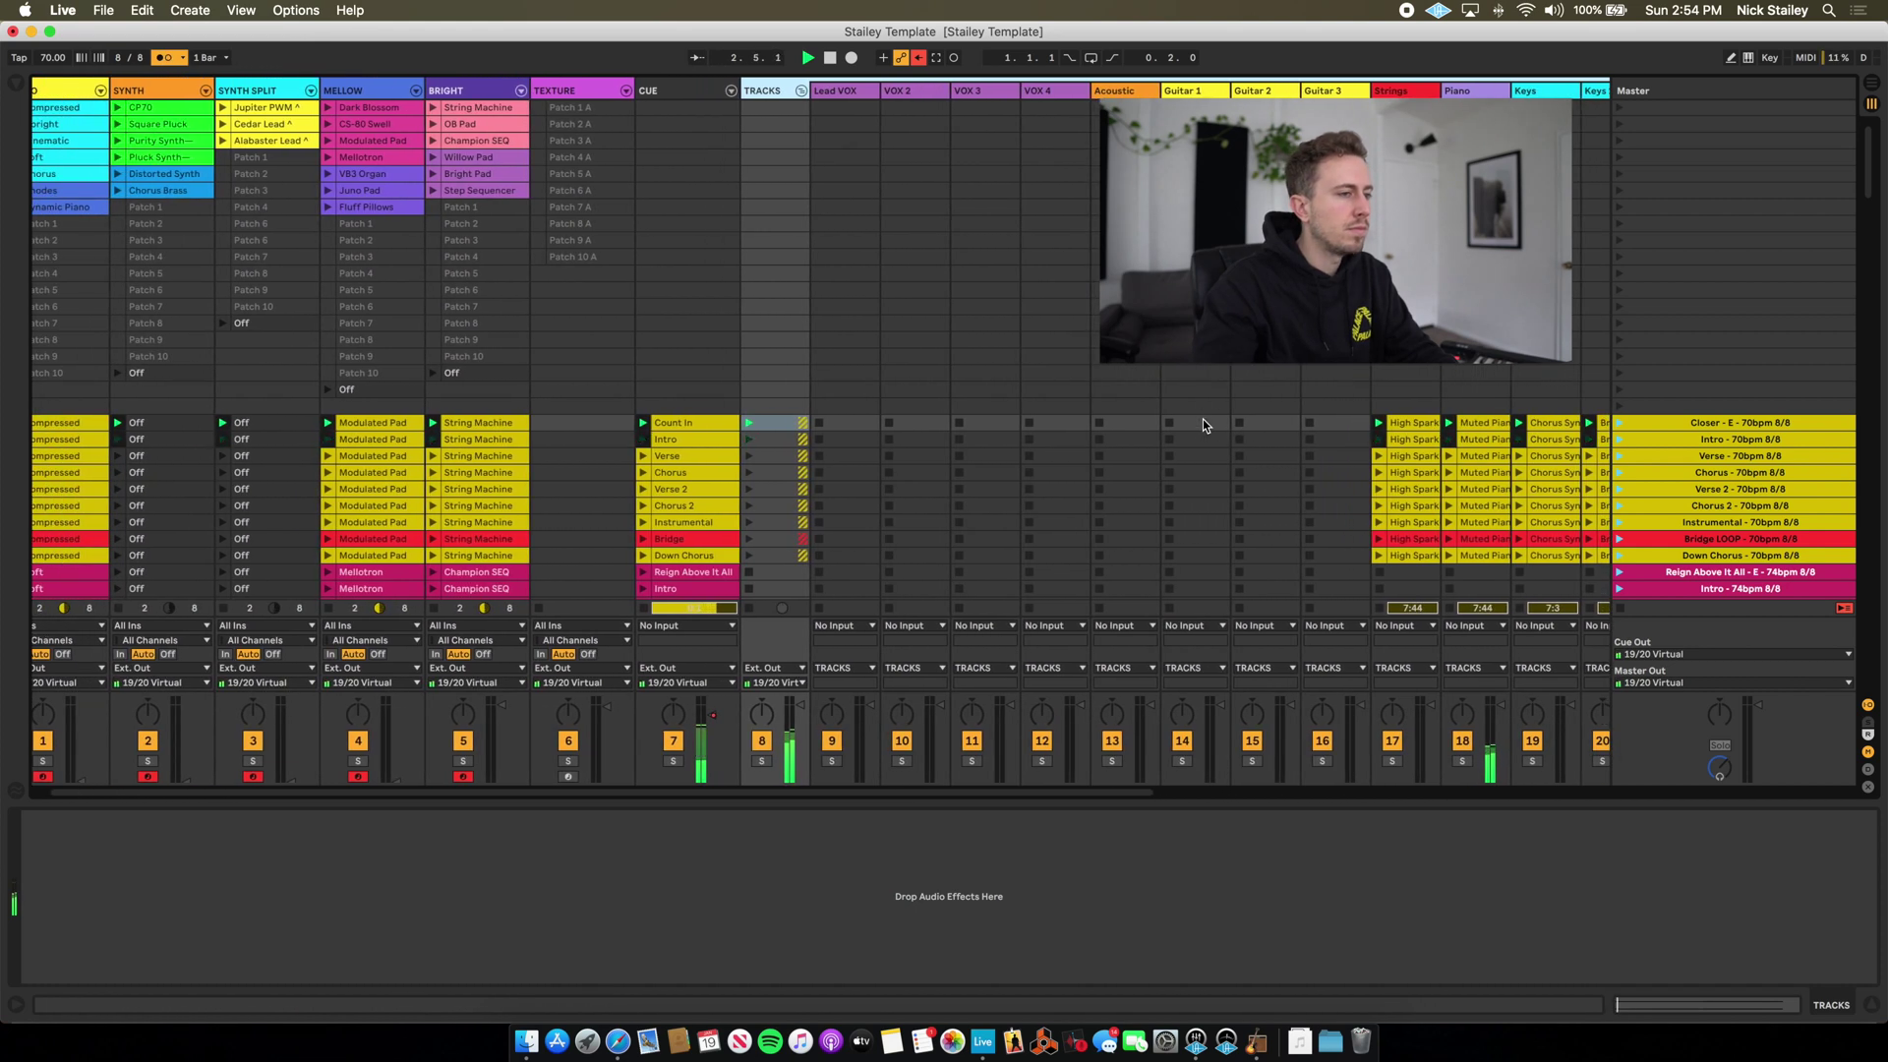
scroll(1202, 419, "left", 2)
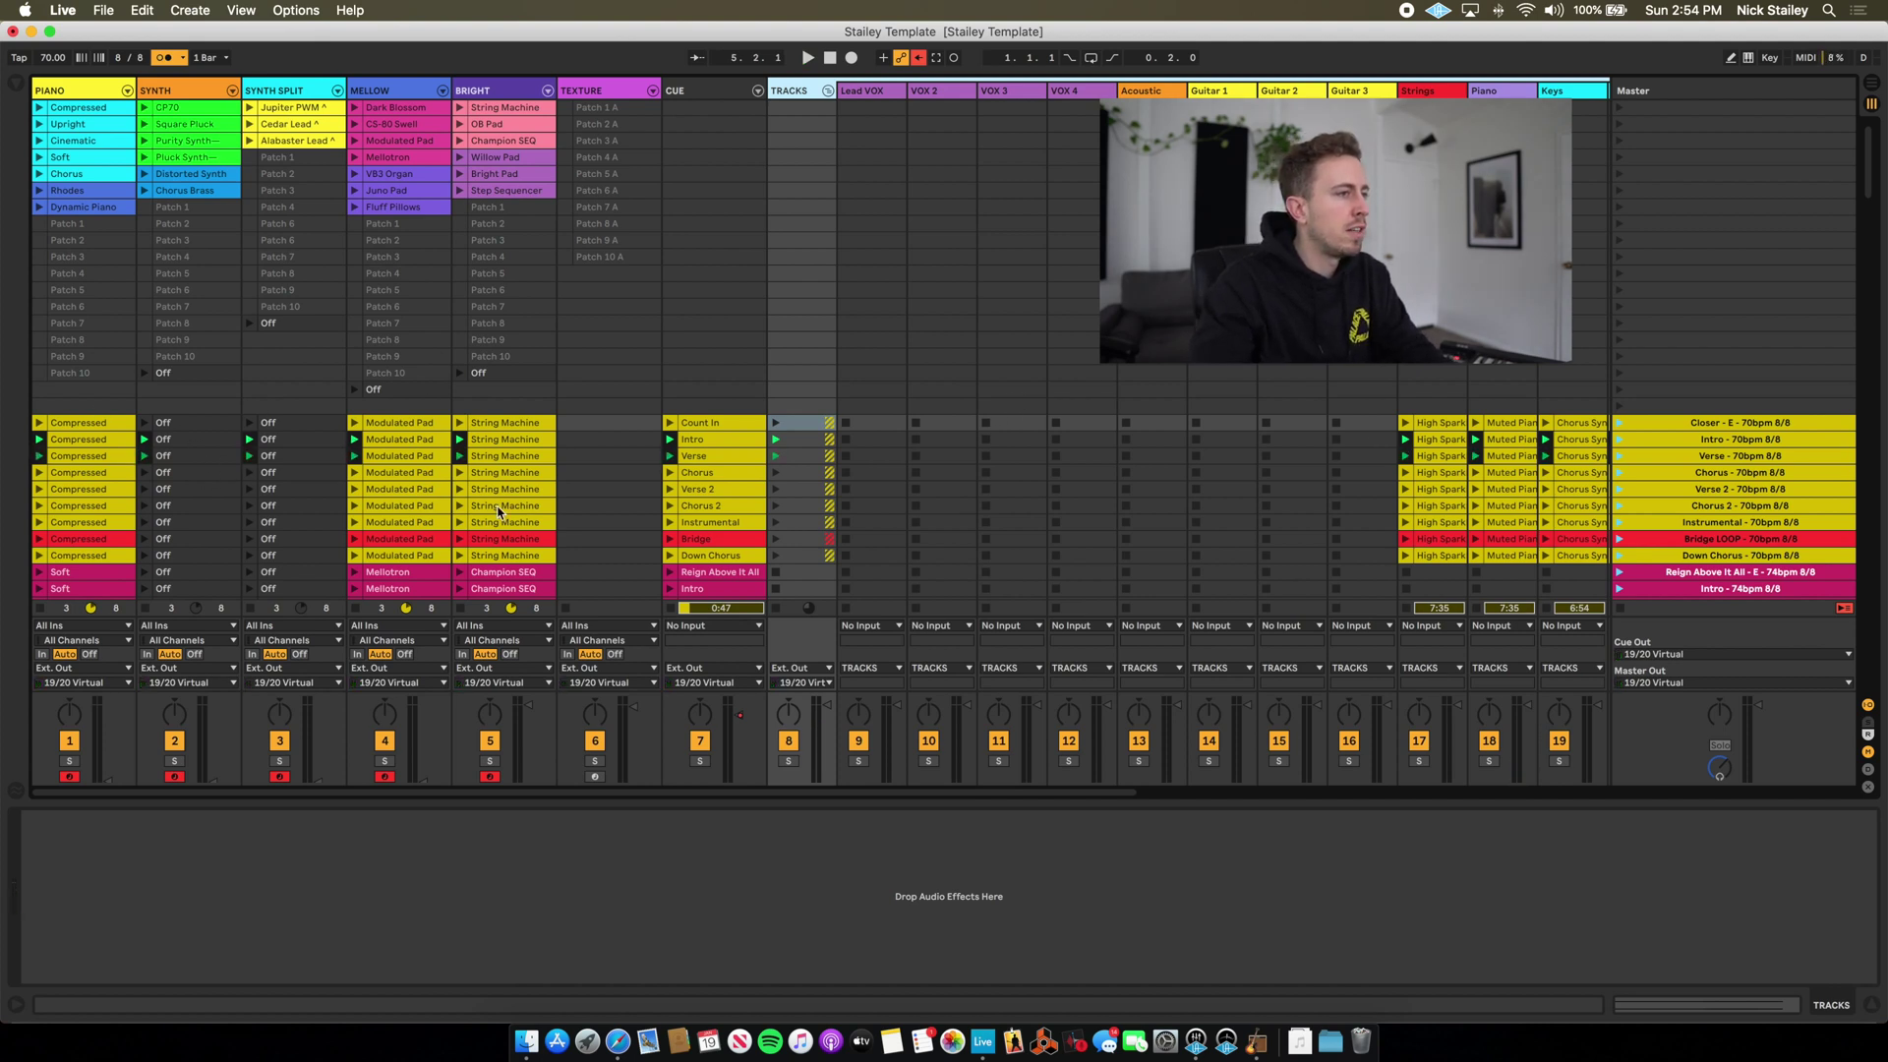
left_click(1617, 423)
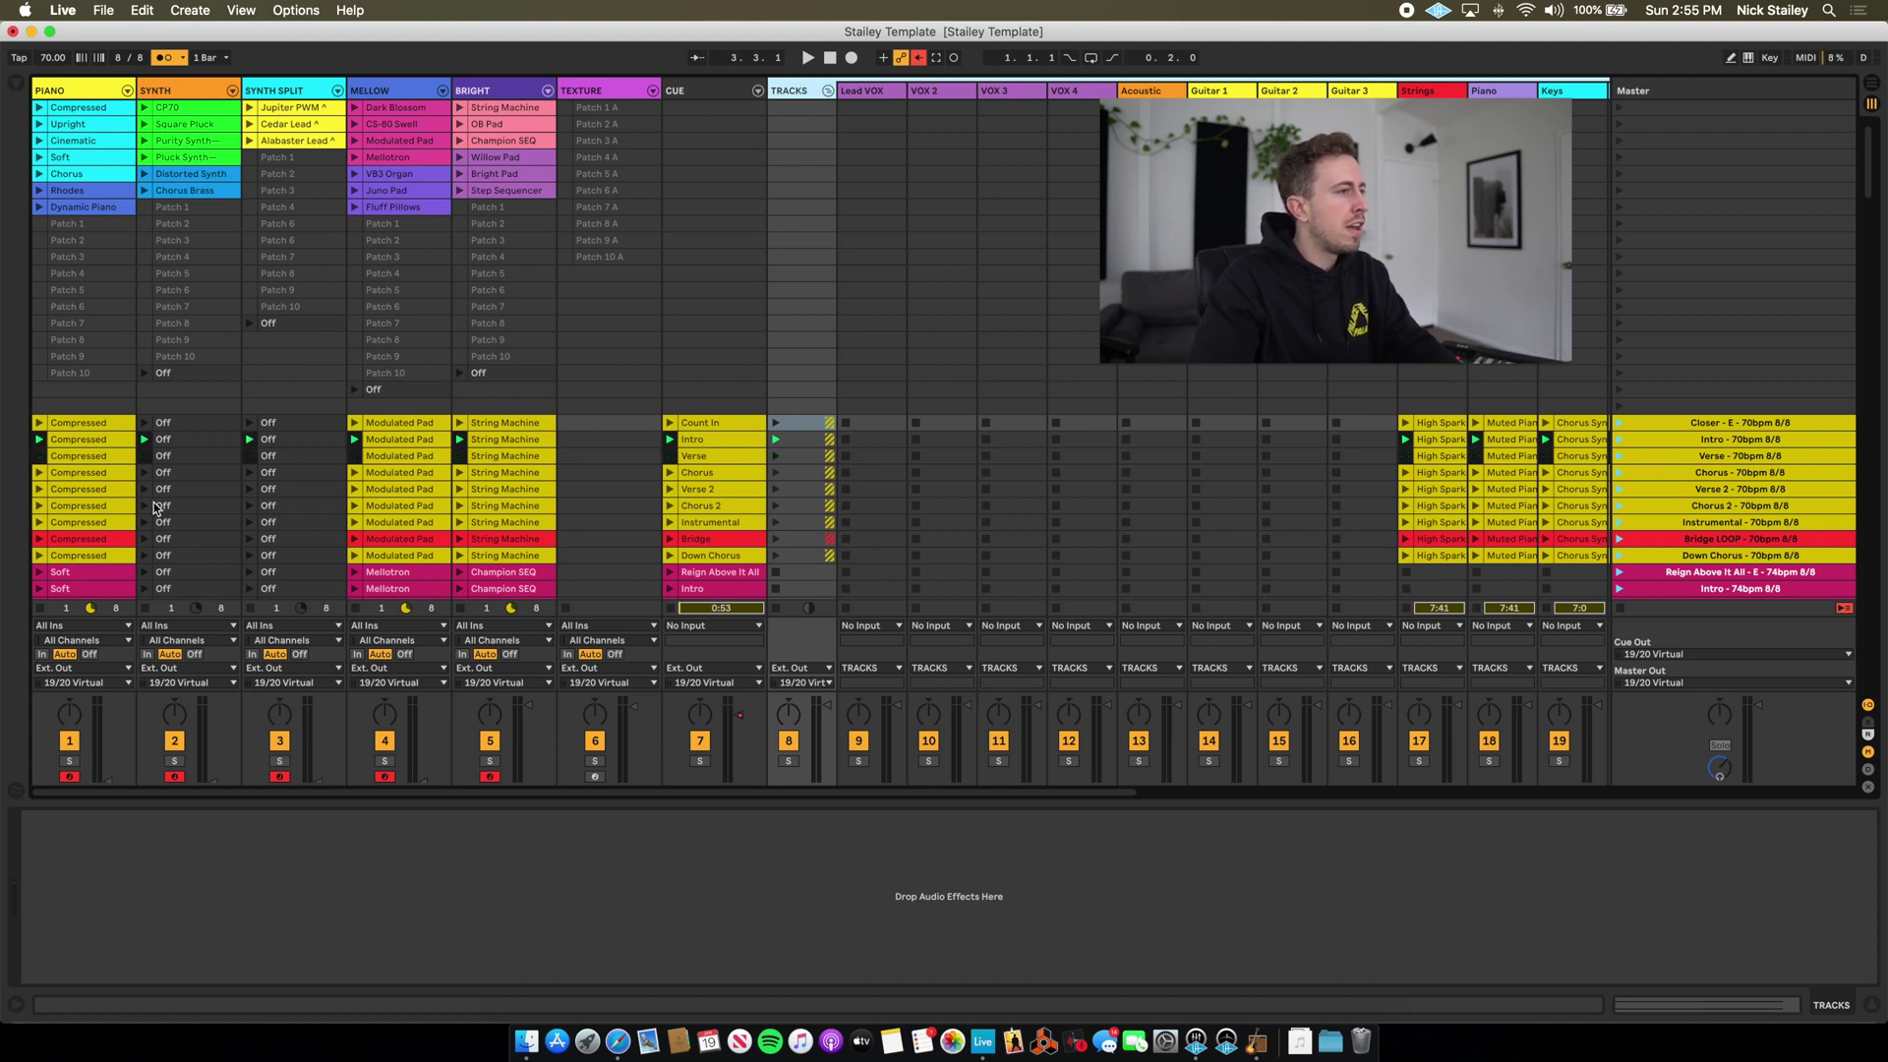
scroll(86, 501, "down", 3)
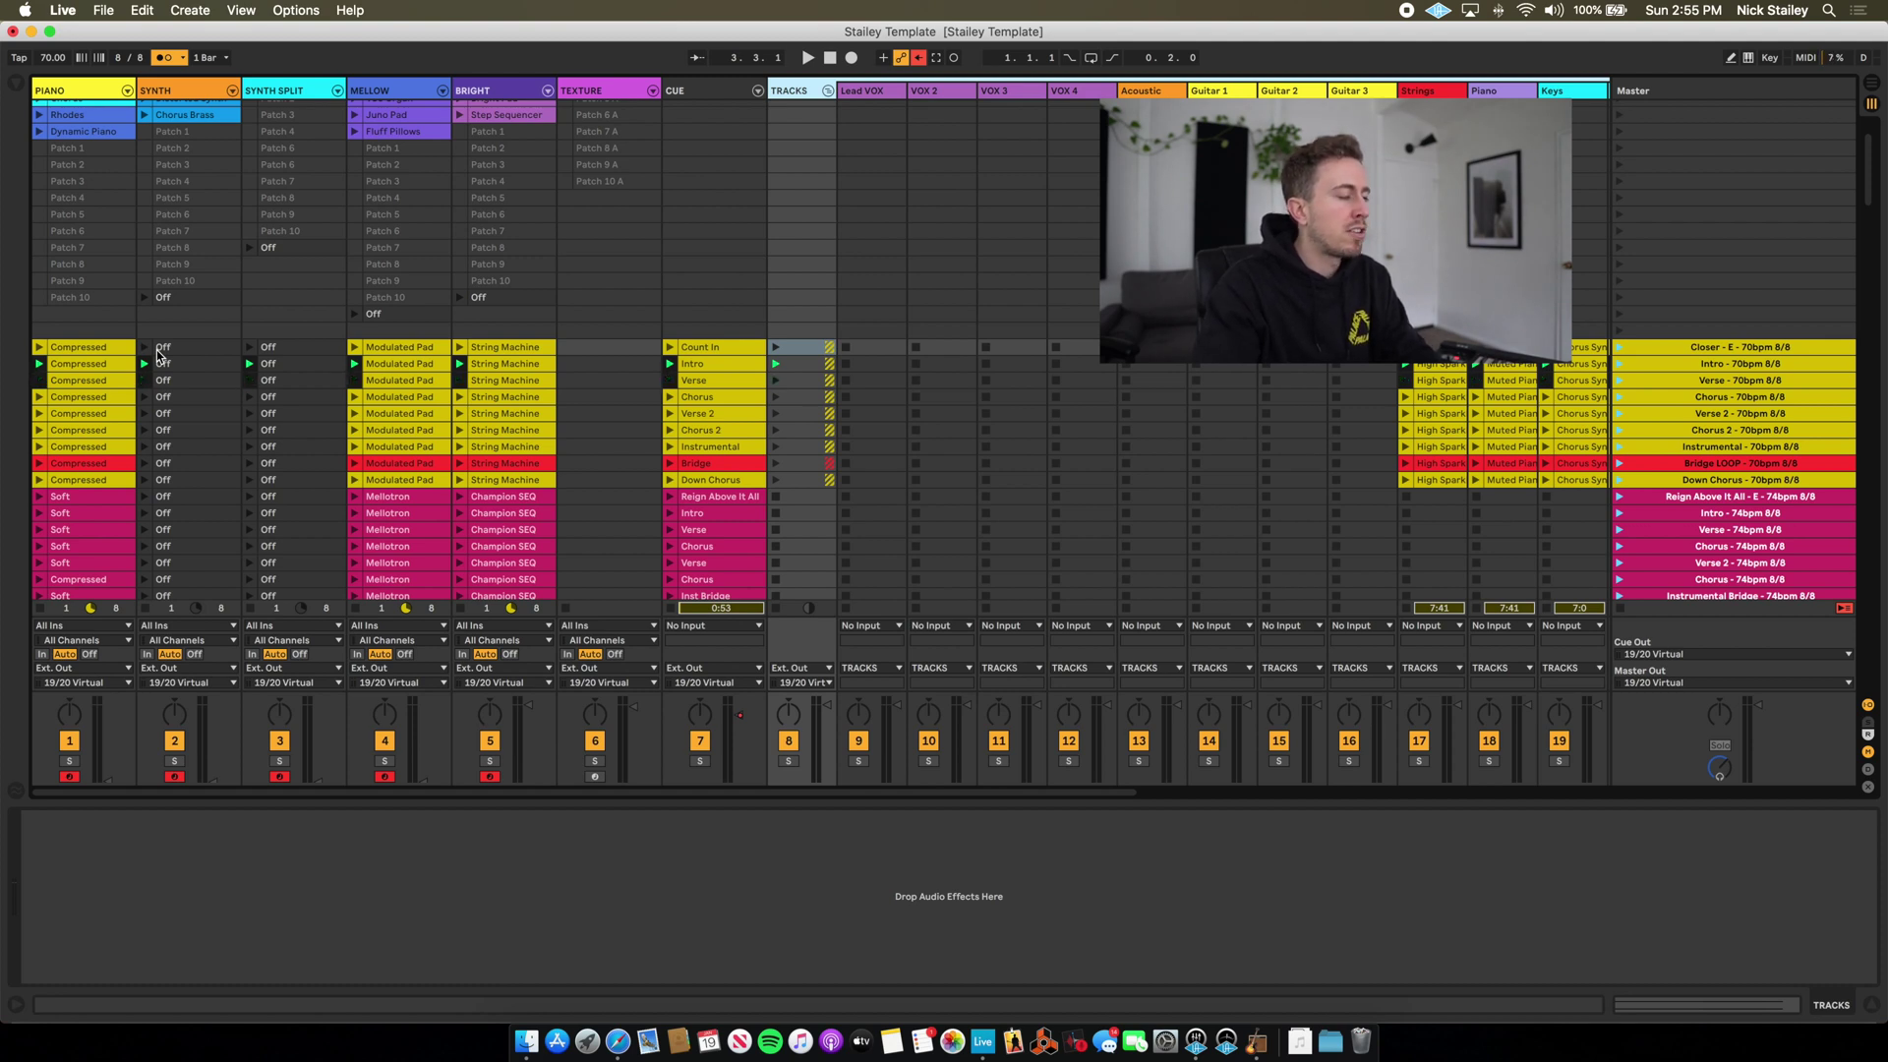
Fold the TRACKS group so only TRACKS, PERC and Notes sit beside CUE.
left_click(829, 91)
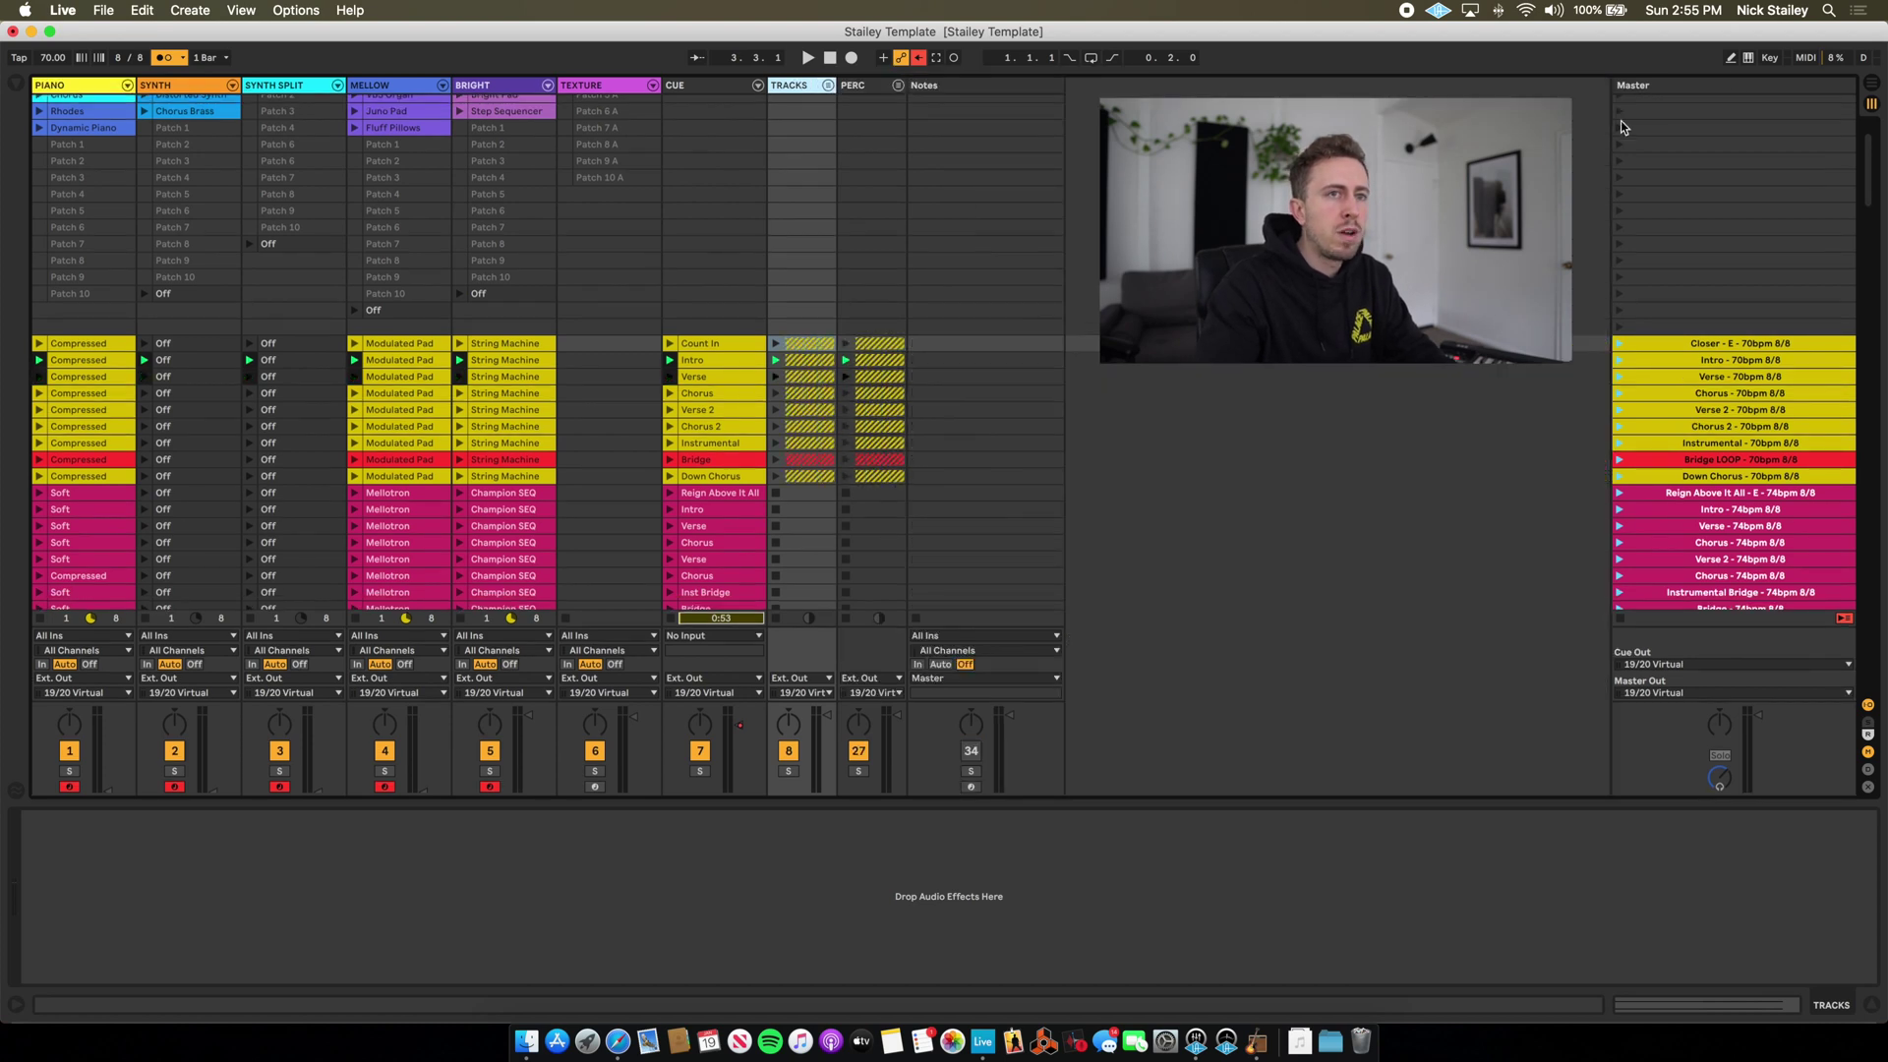
left_click(1769, 59)
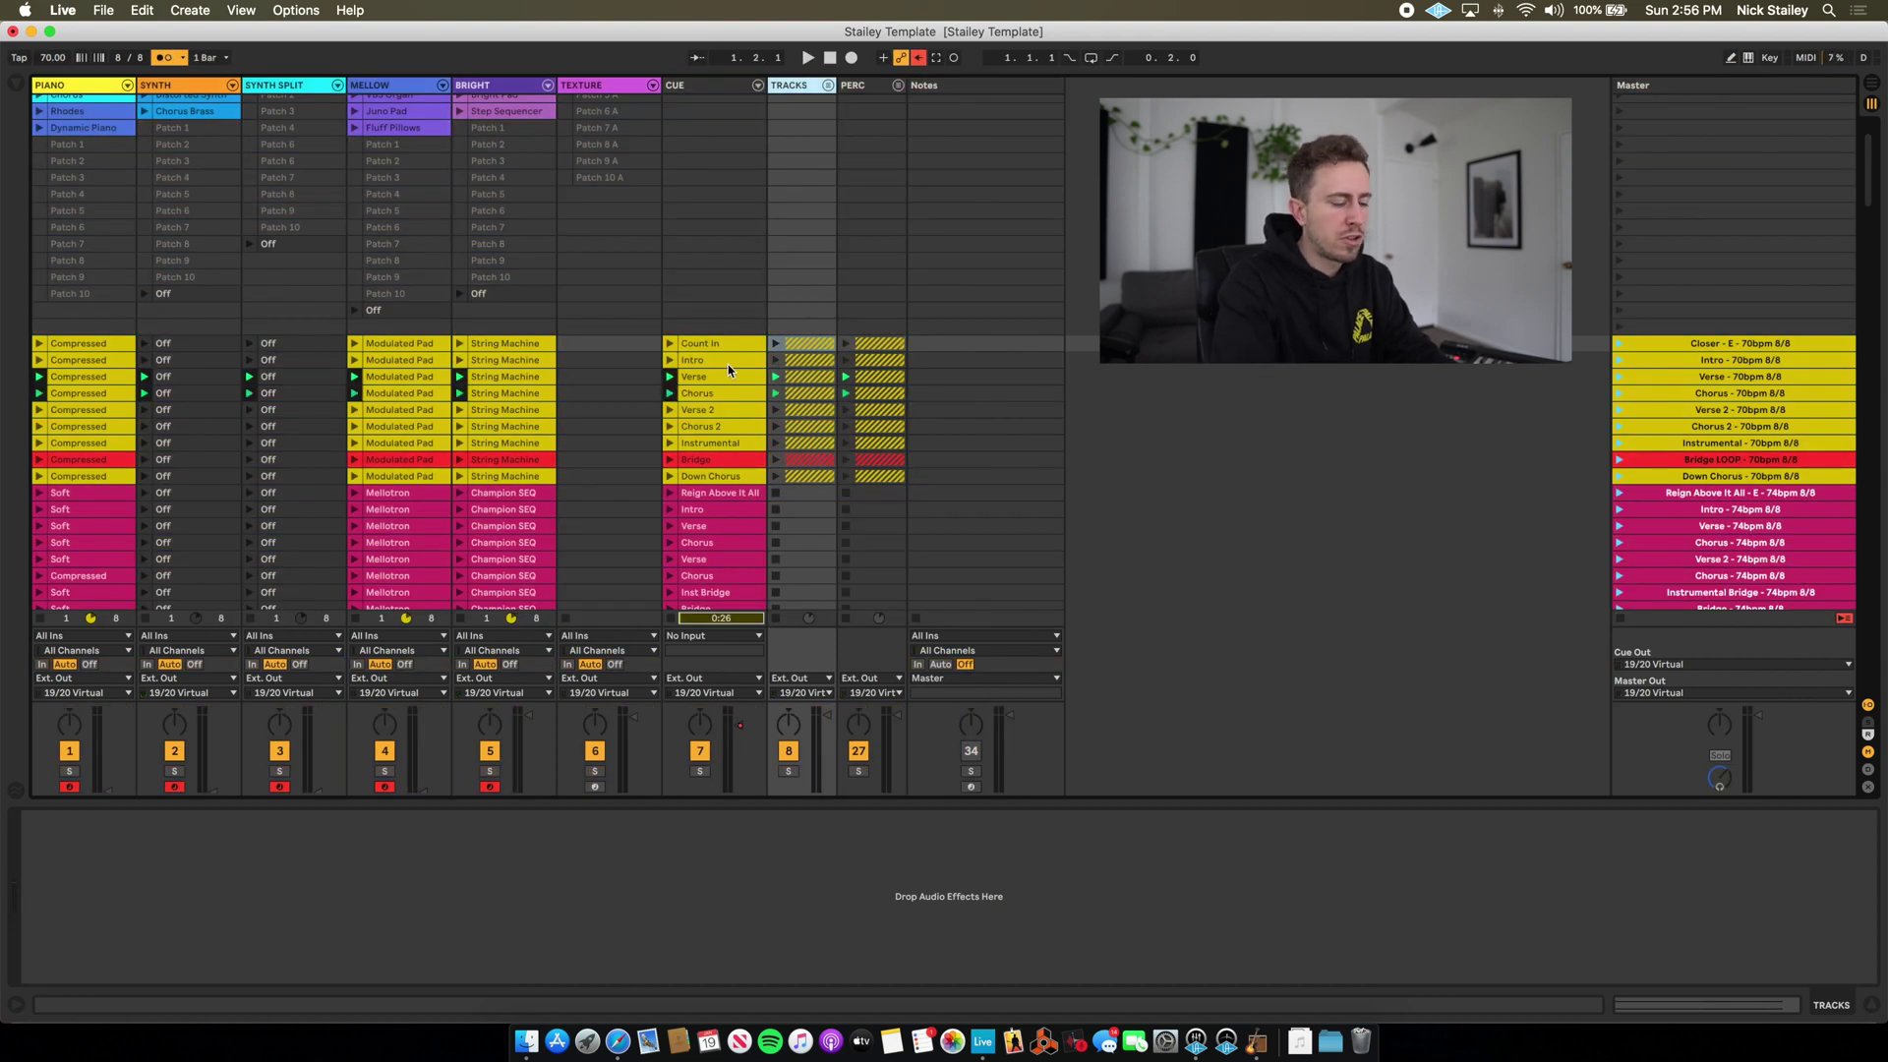
scroll(729, 369, "up", 1)
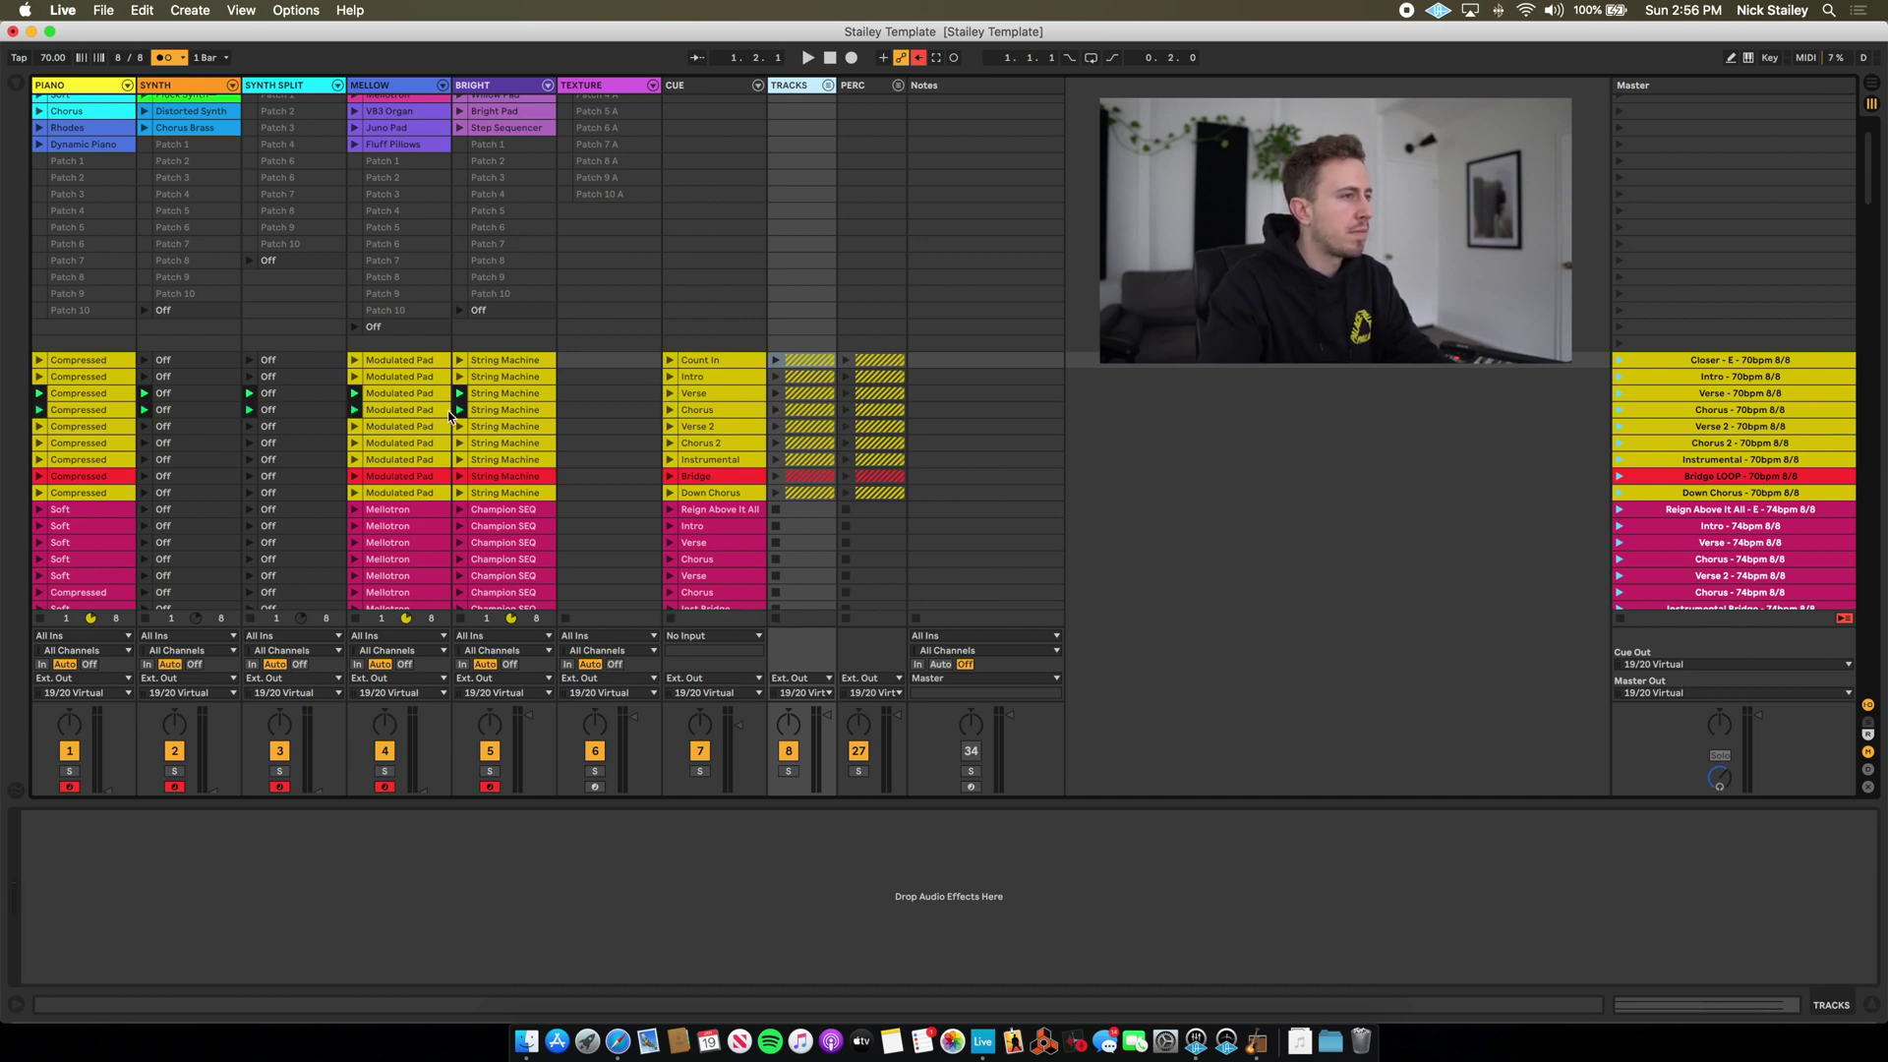
Start playback at the Chorus scene and look over the Session grid.
key("space")
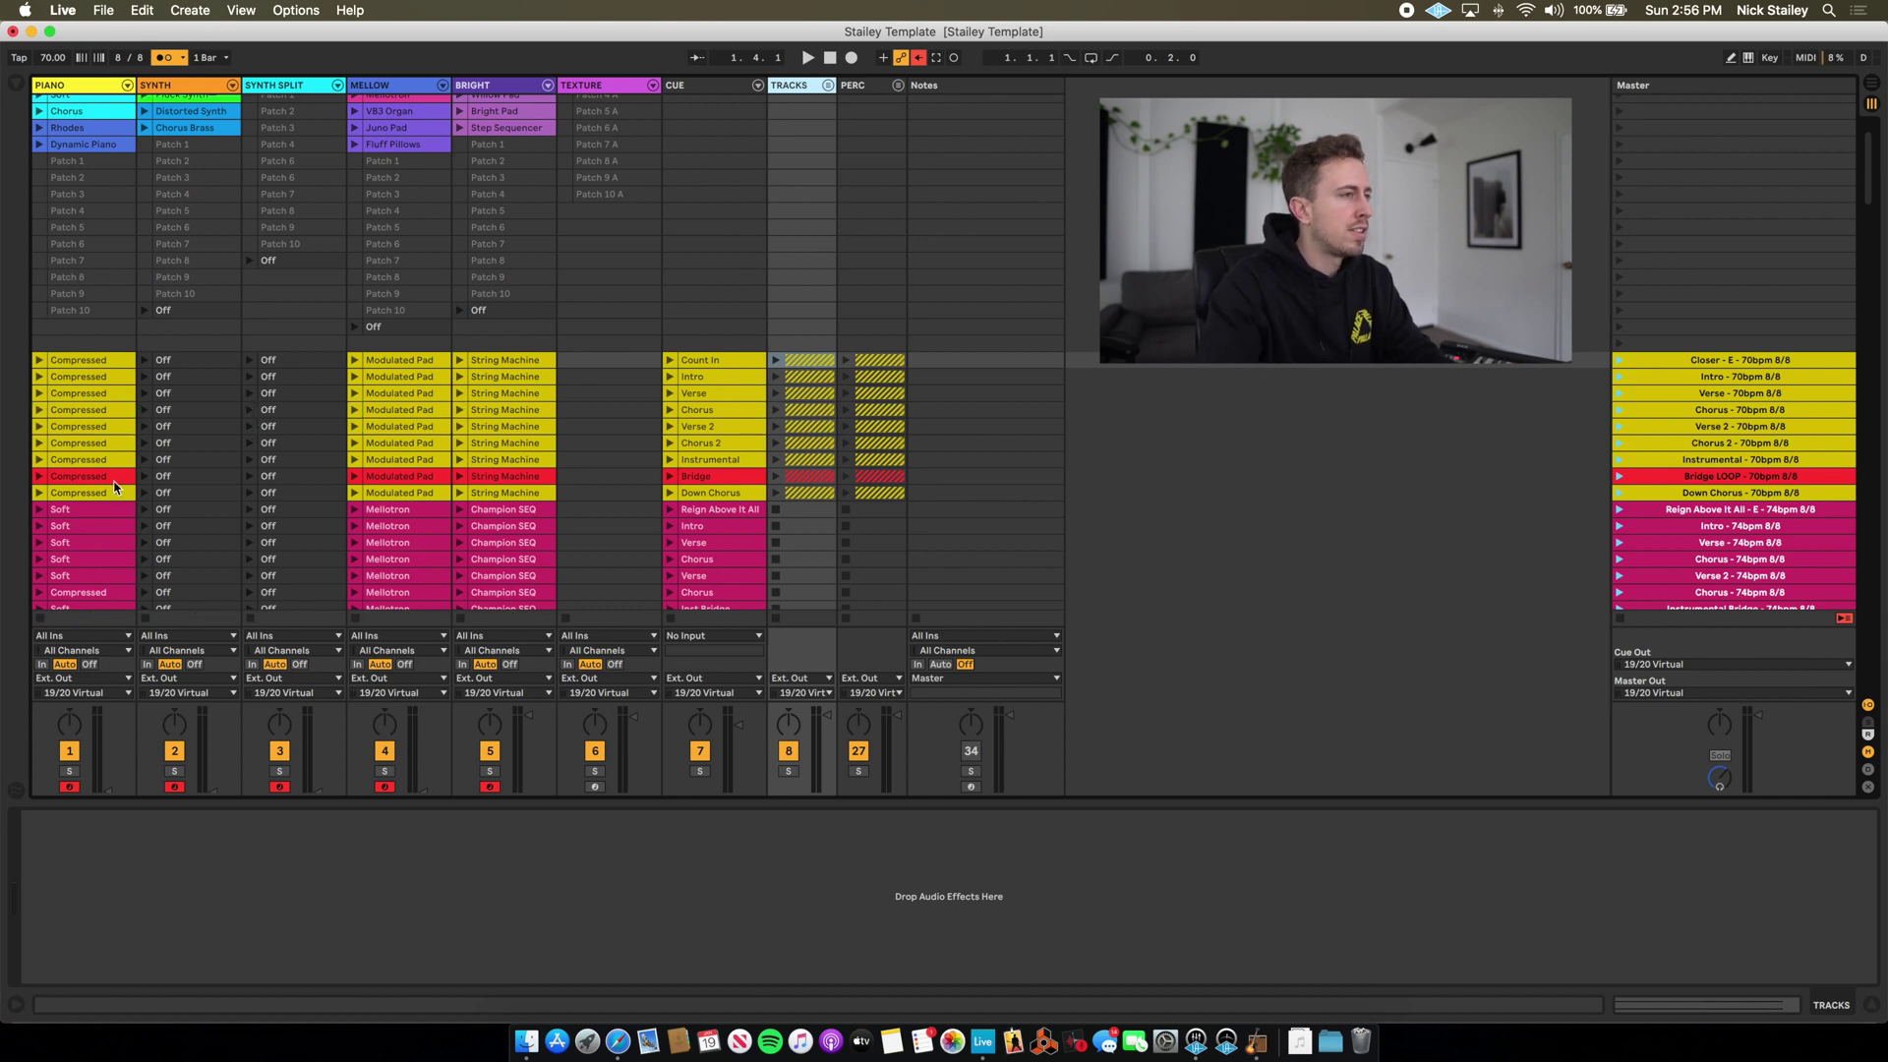
scroll(282, 460, "up", 3)
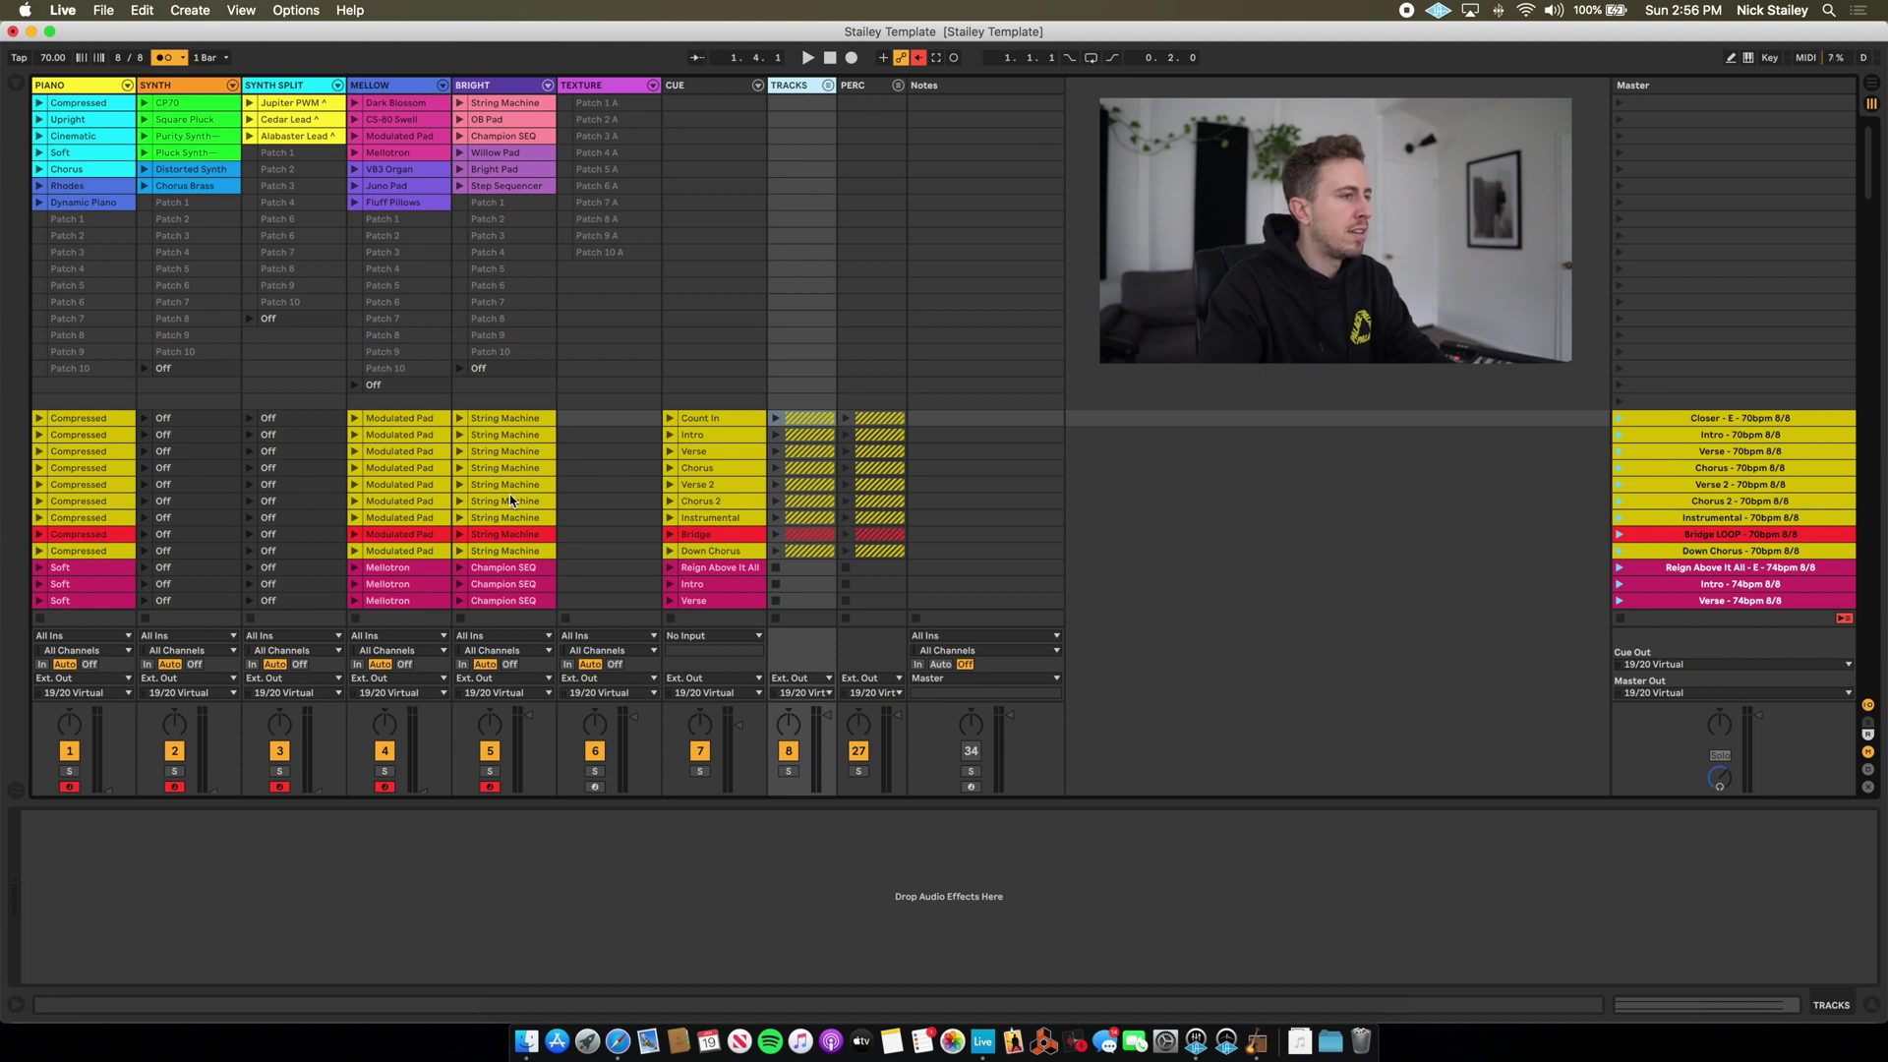
scroll(641, 261, "down", 5)
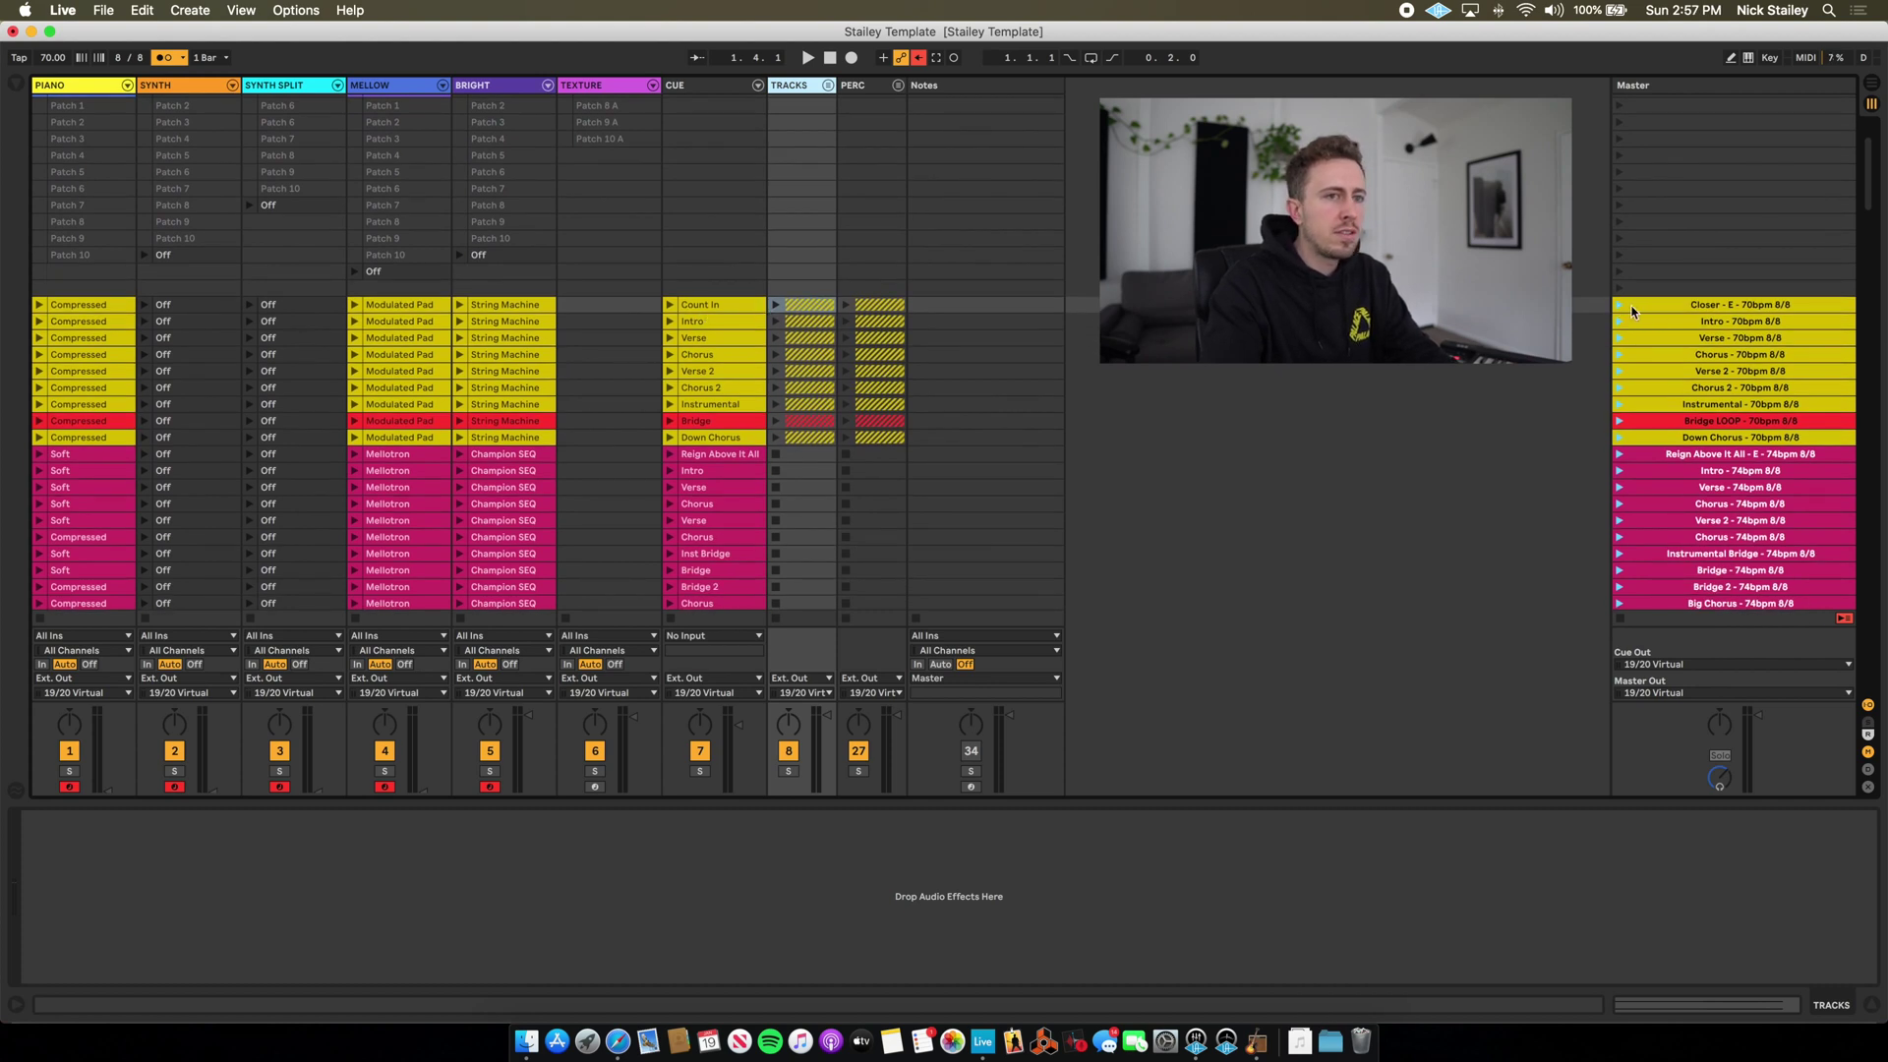
Give the Count In cue clip a first follow action chance of 2, then hide Clip View.
left_click(719, 305)
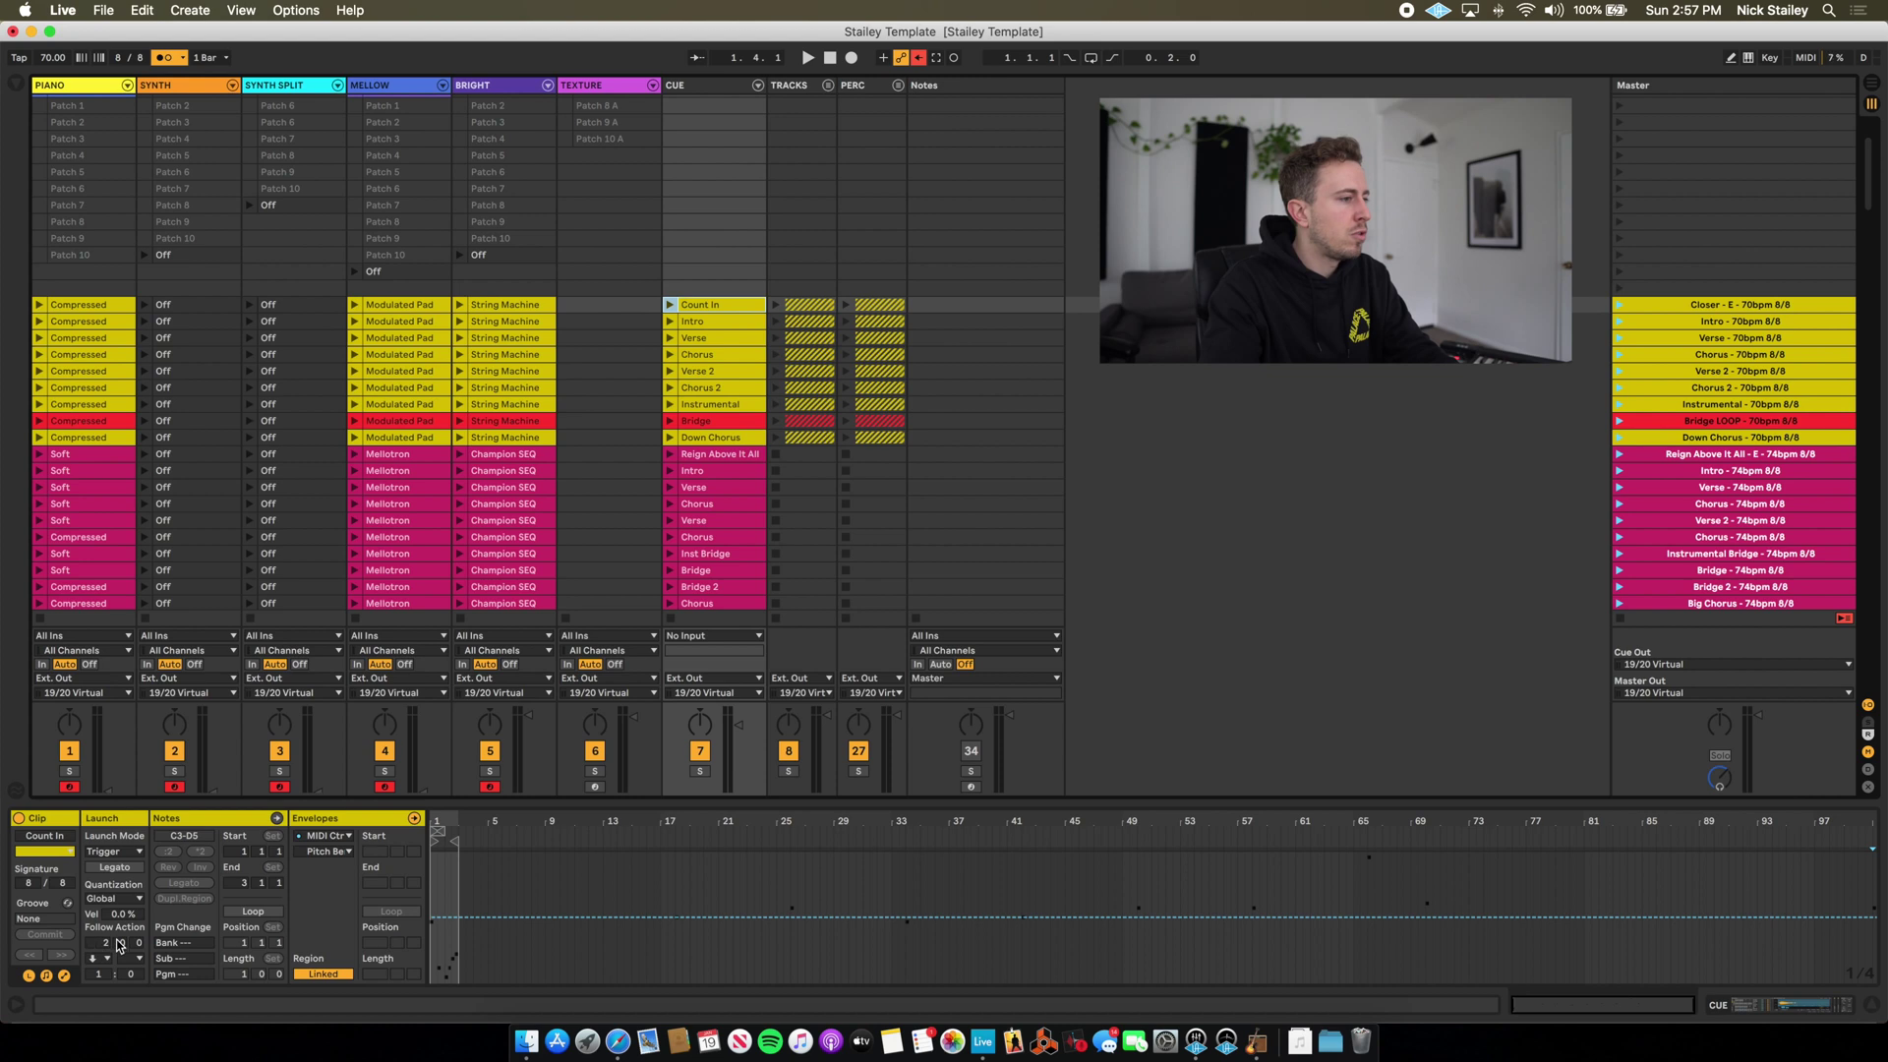
left_click_drag(106, 941, 103, 952)
key("super+alt+l")
Copy the Chorus - 70bpm scene and paste it at Verse 2, inserting a second Chorus.
scroll(1648, 462, "down", 1)
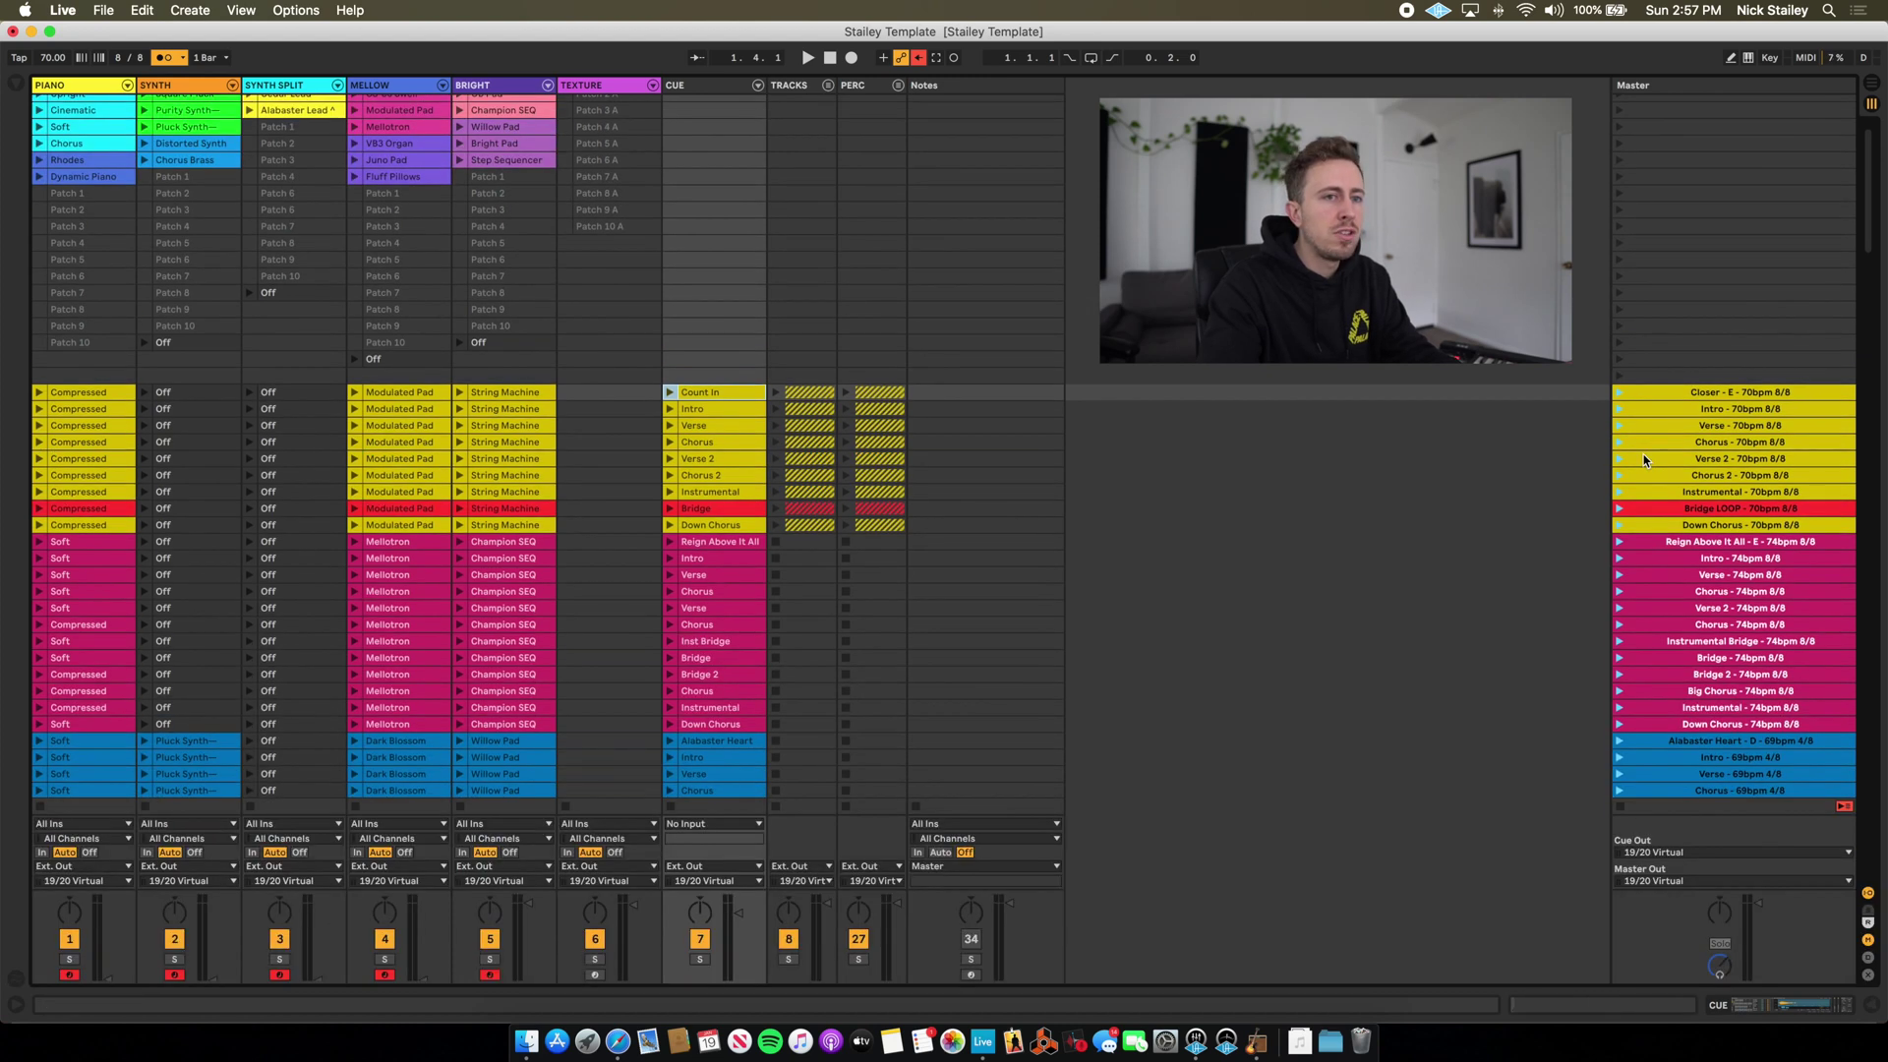
scroll(1671, 452, "up", 1)
left_click(1737, 435)
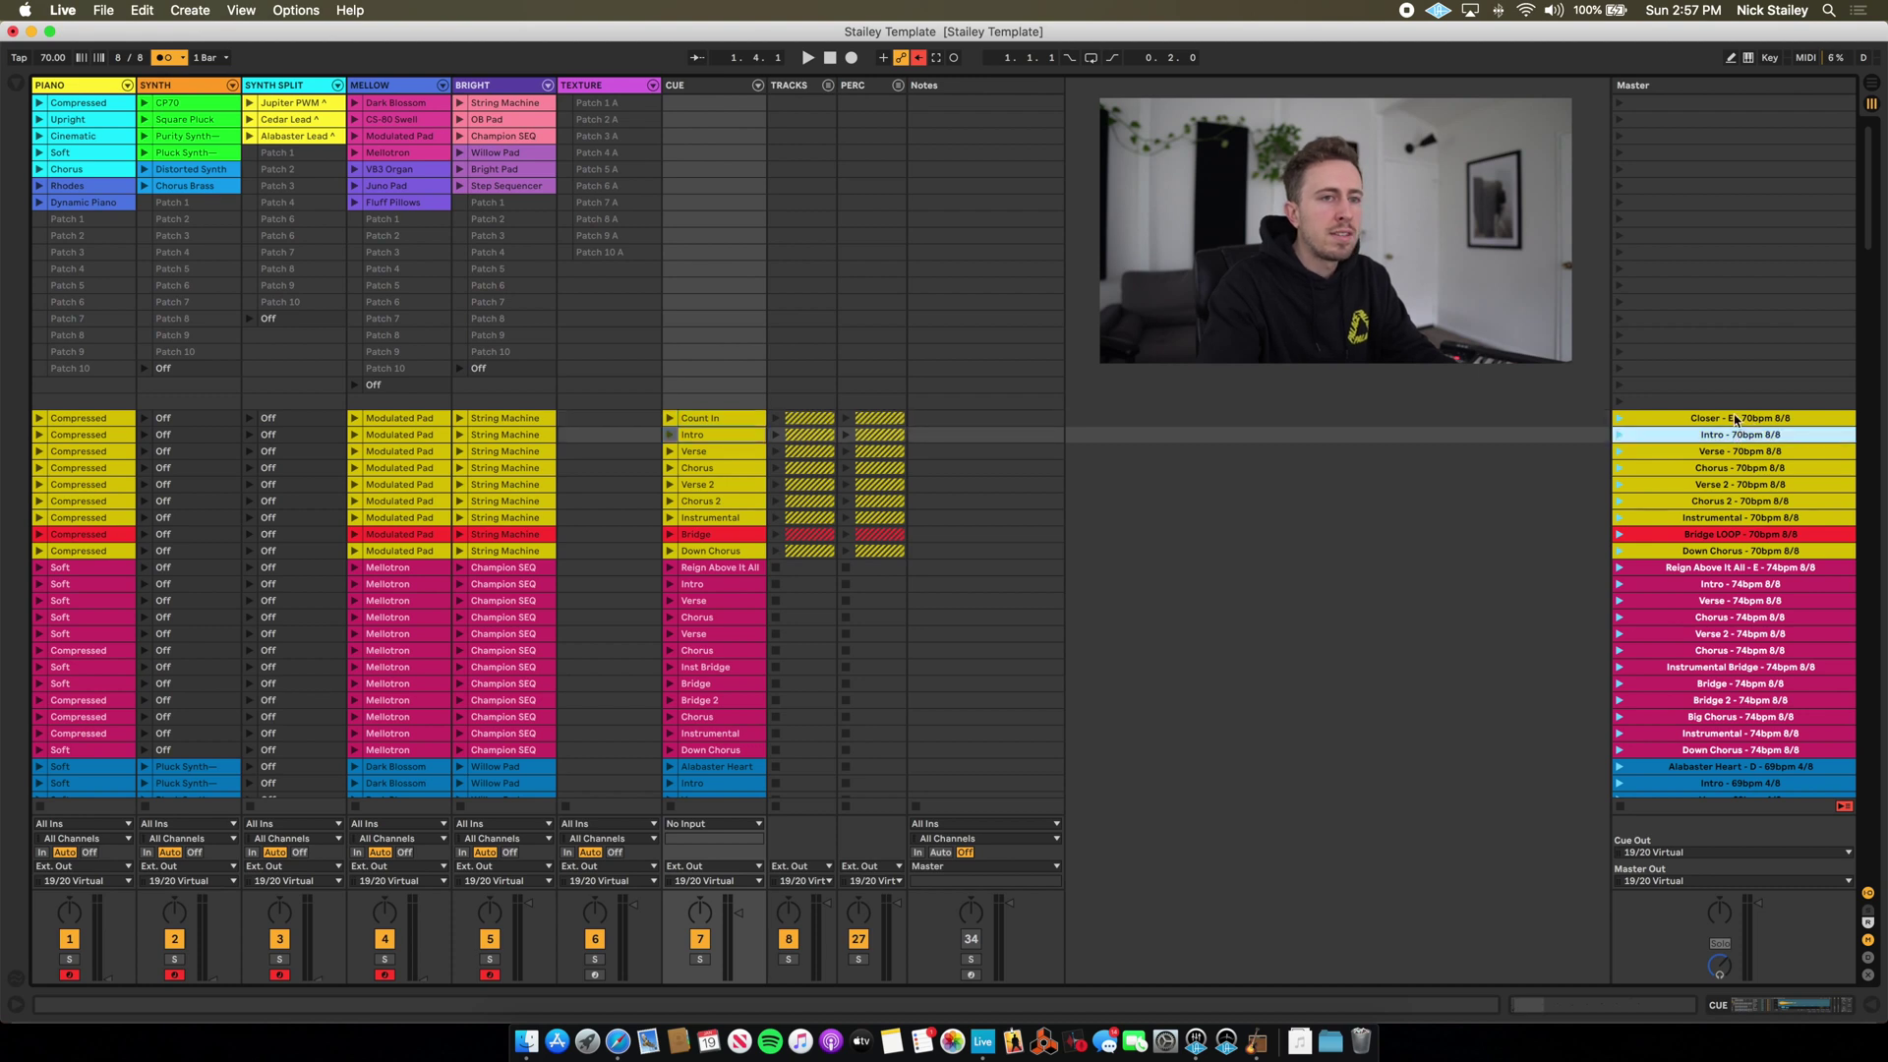
left_click(1708, 470)
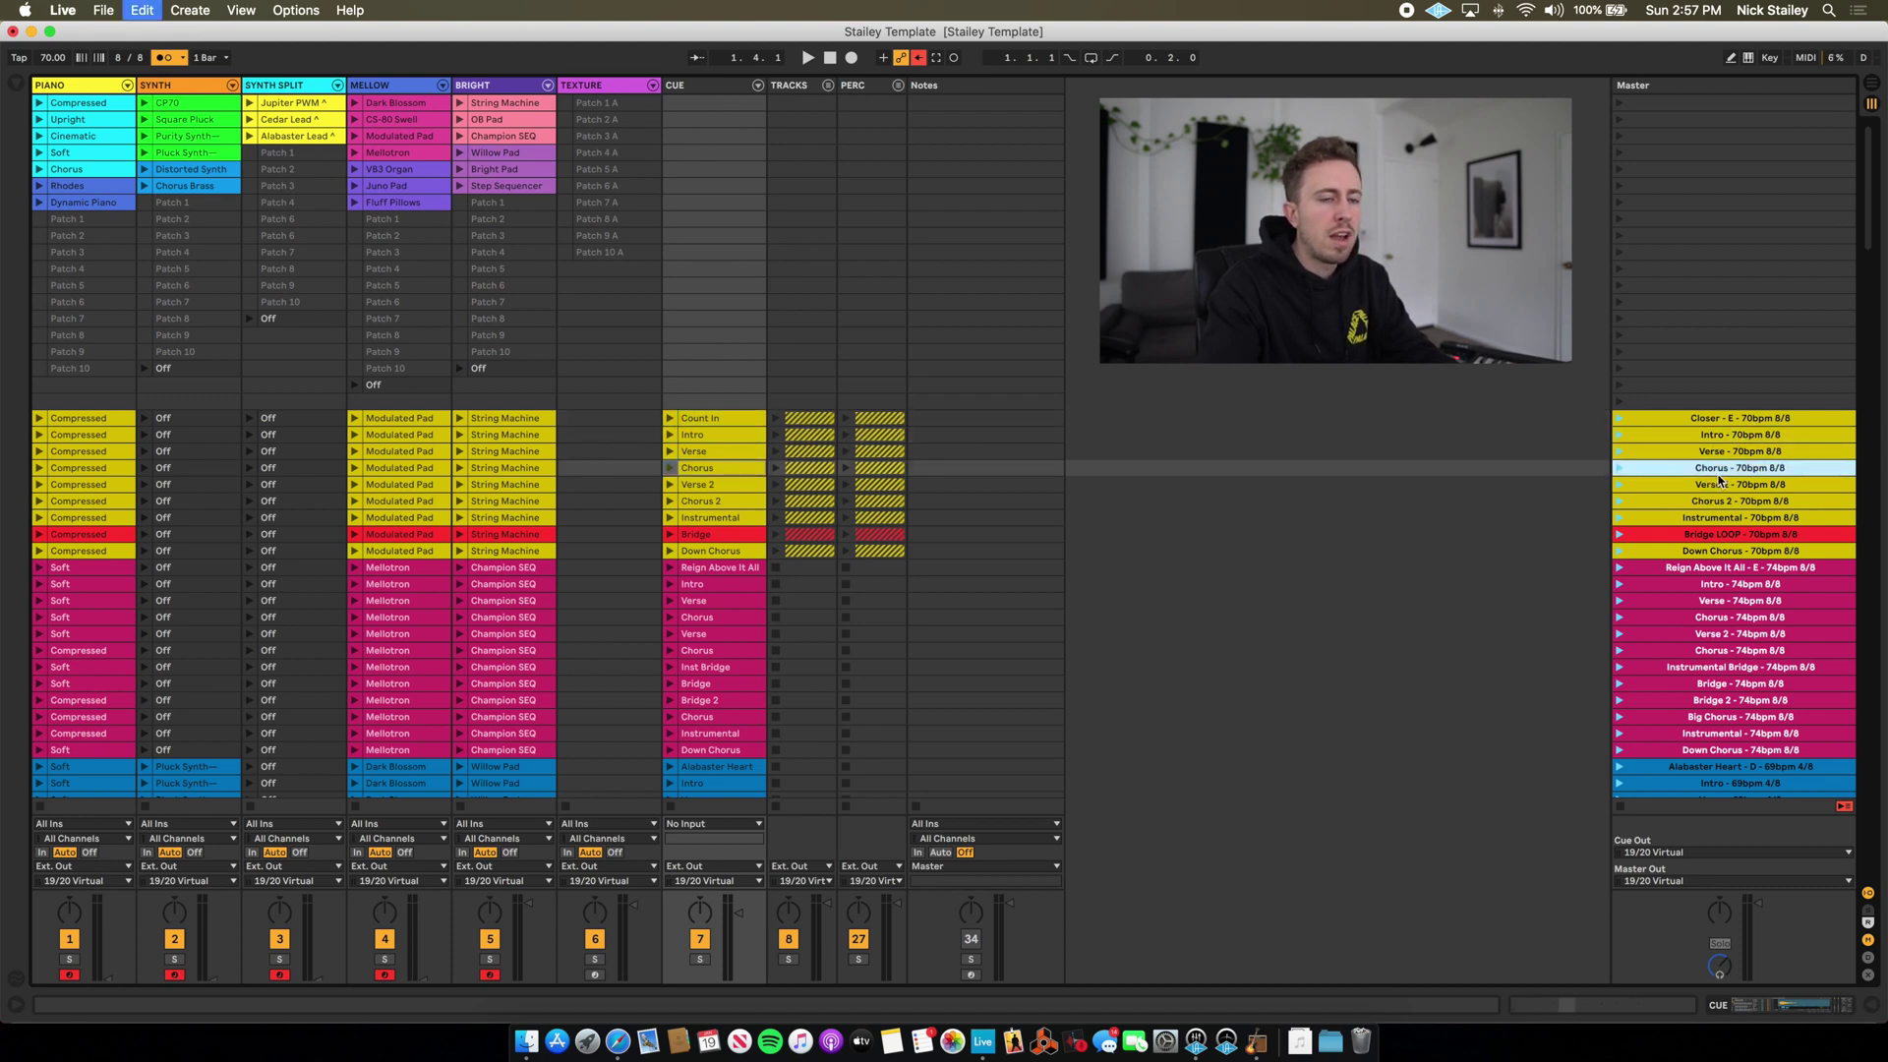
left_click(1712, 470)
left_click(1712, 486)
key("super+v")
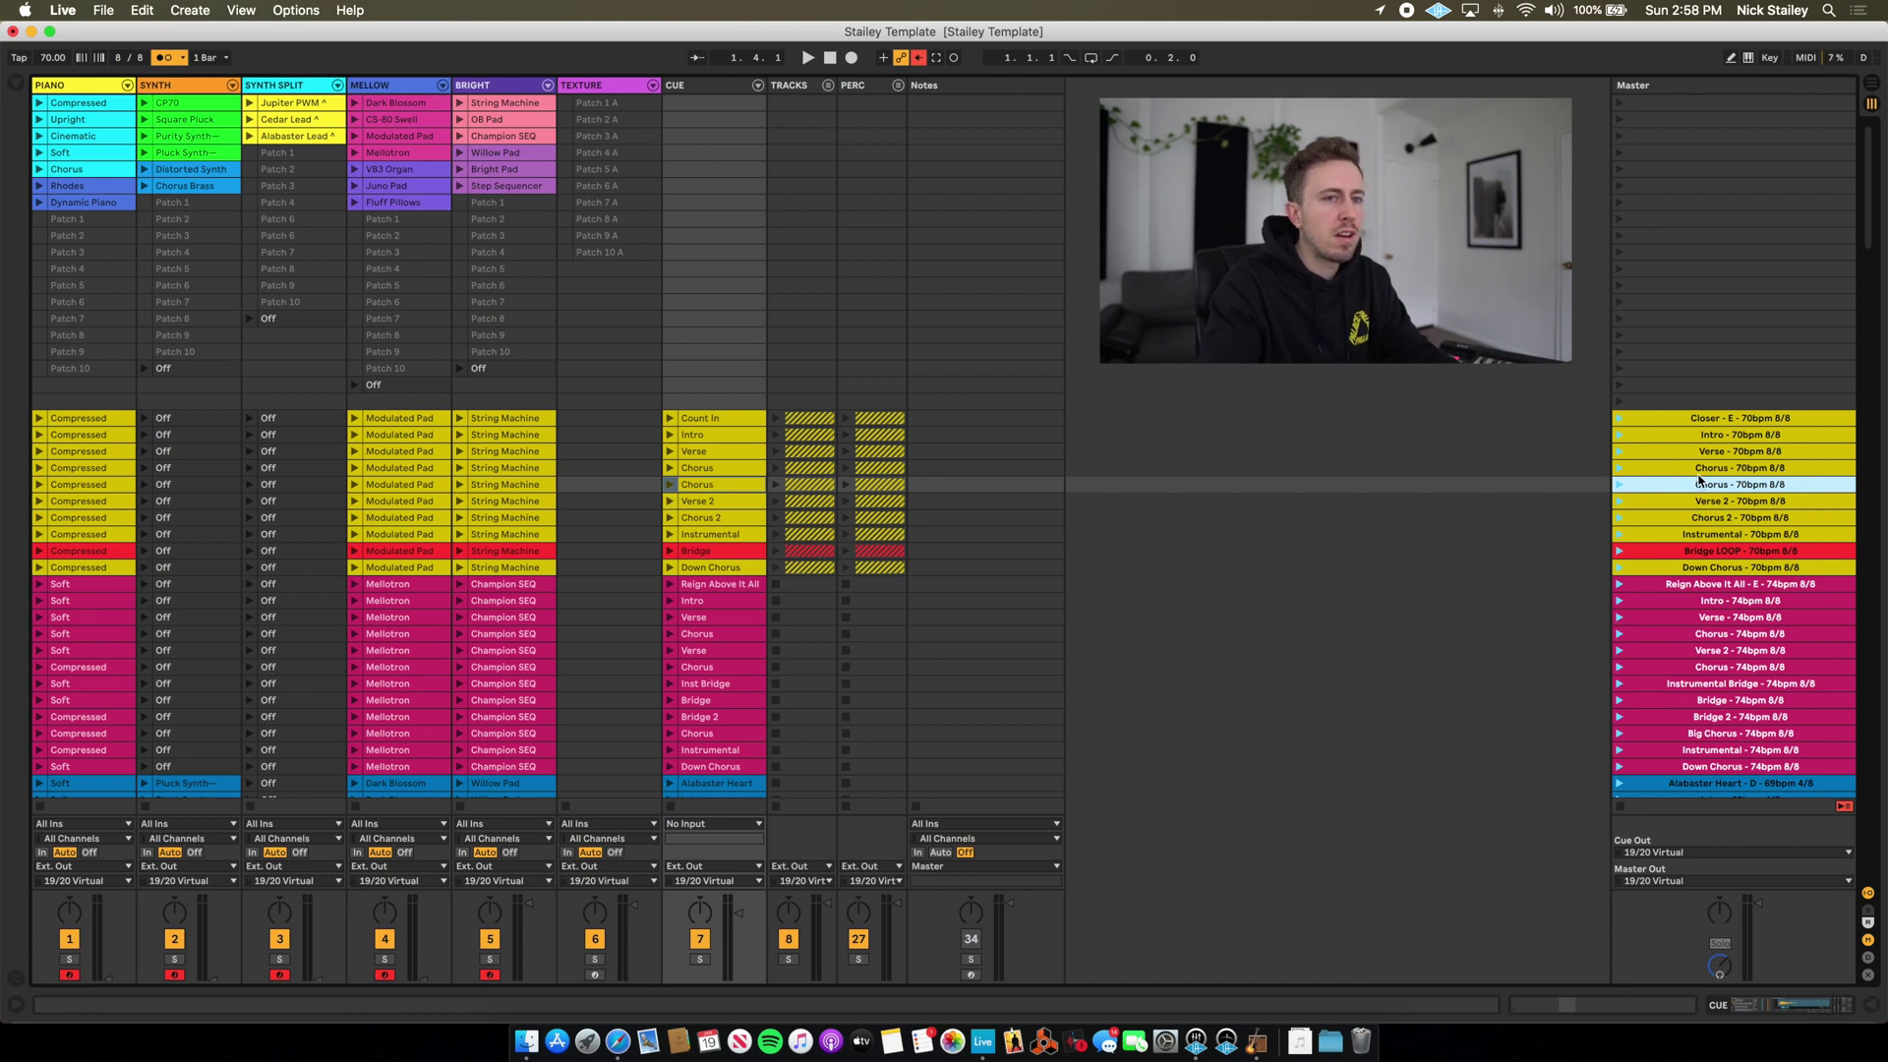
double_click(729, 470)
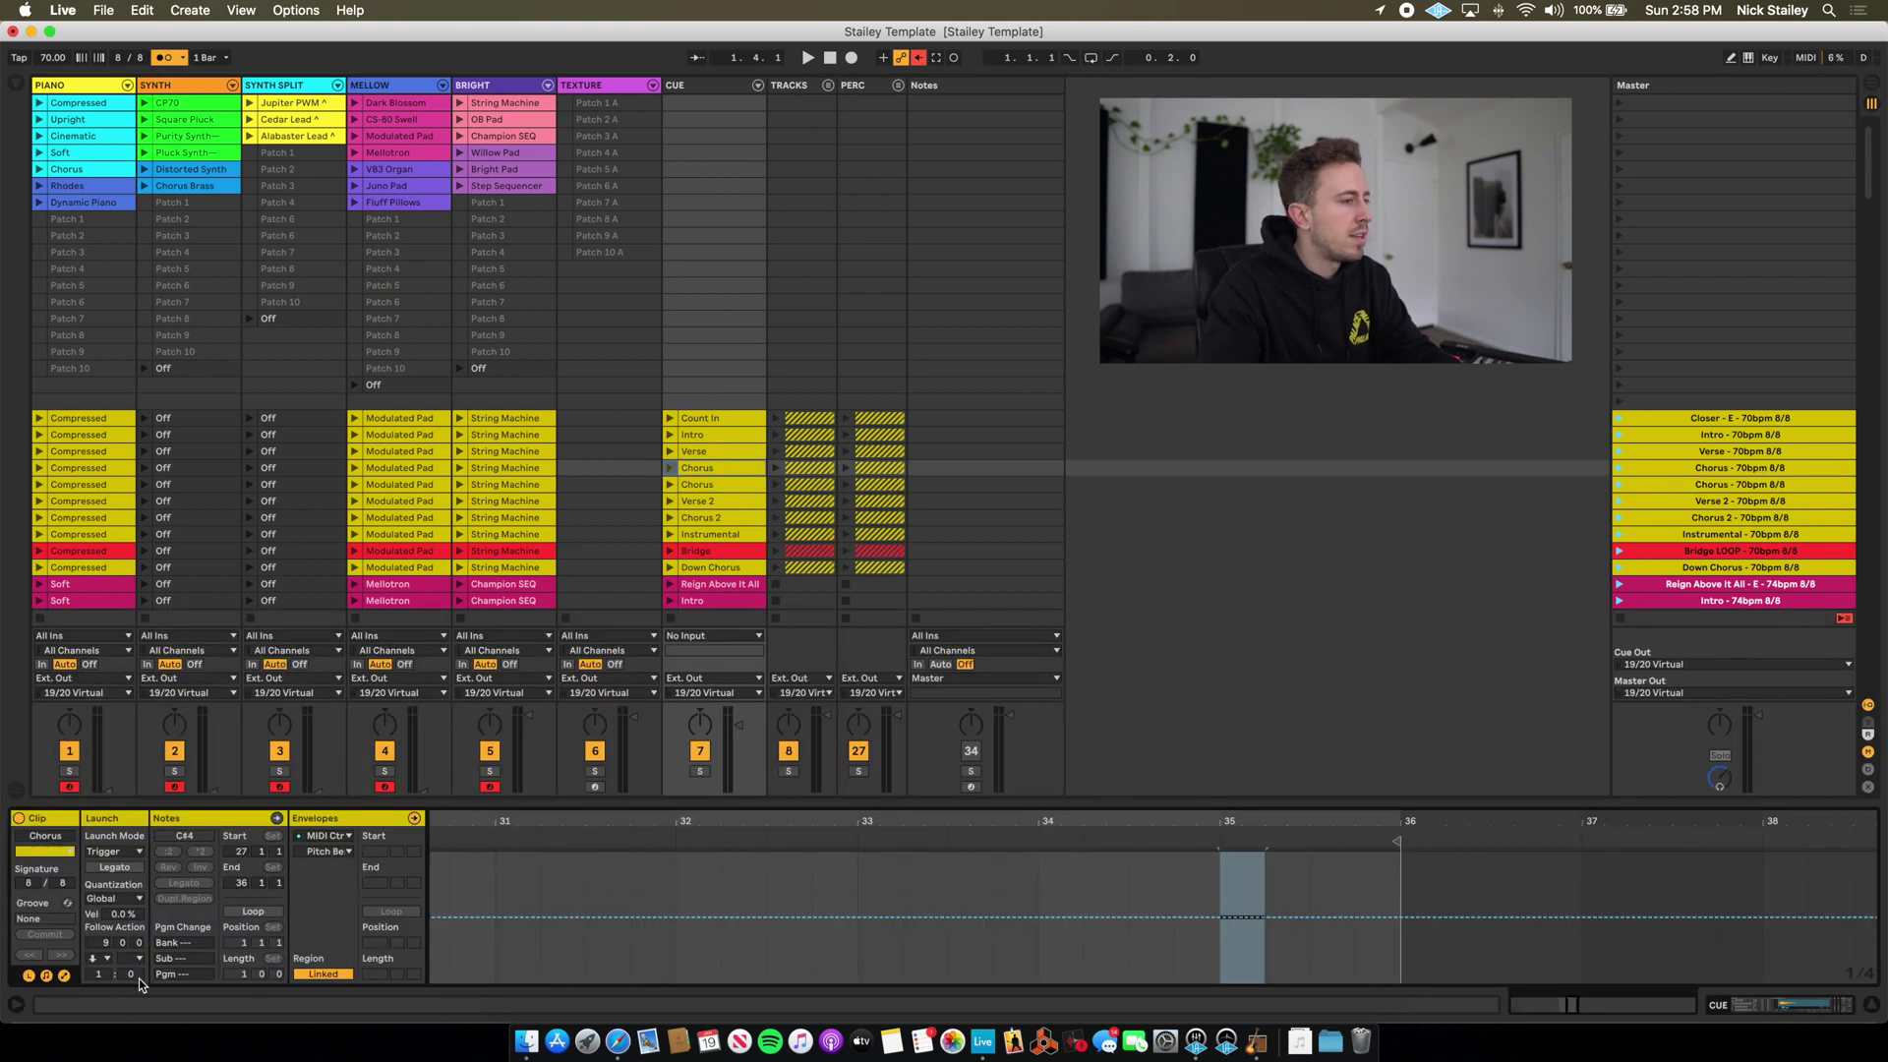
In an enlarged note editor, move the CUE Chorus clip's note from C#4 to E4, then hide the editor.
left_click(64, 977)
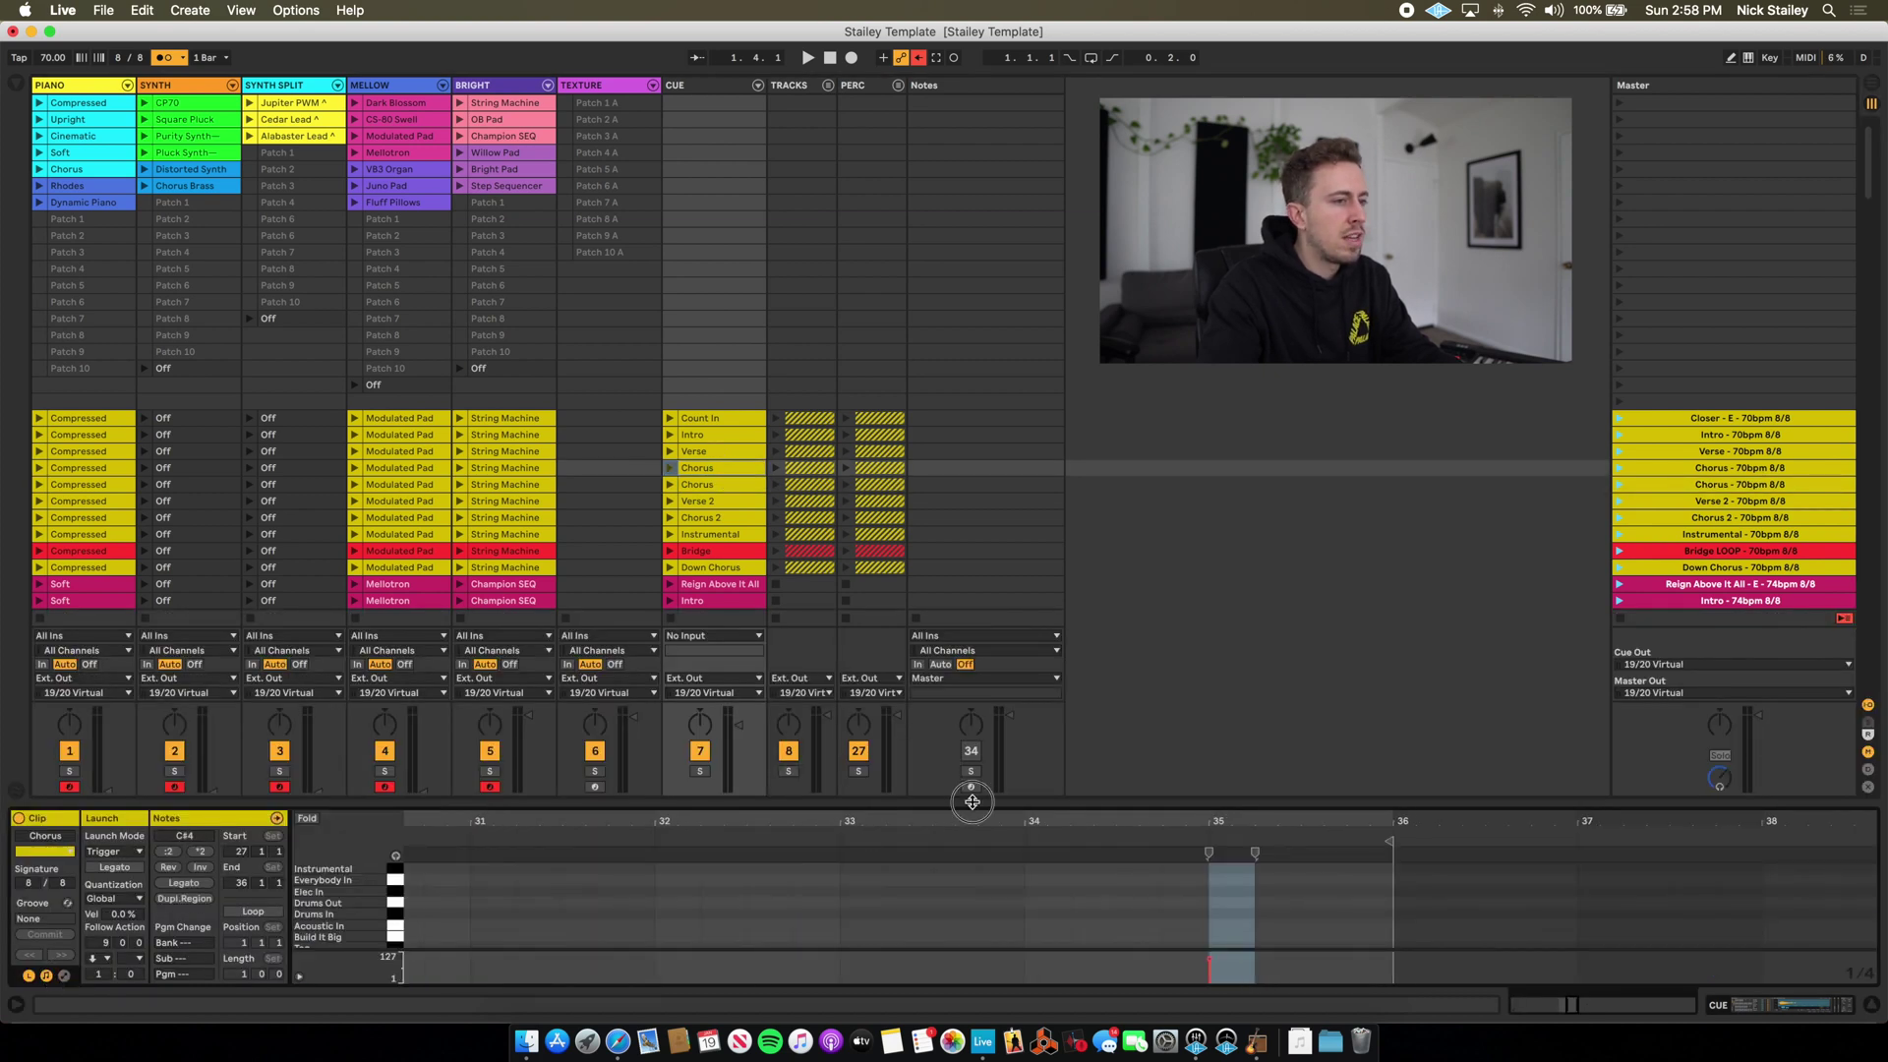
left_click_drag(974, 803, 934, 418)
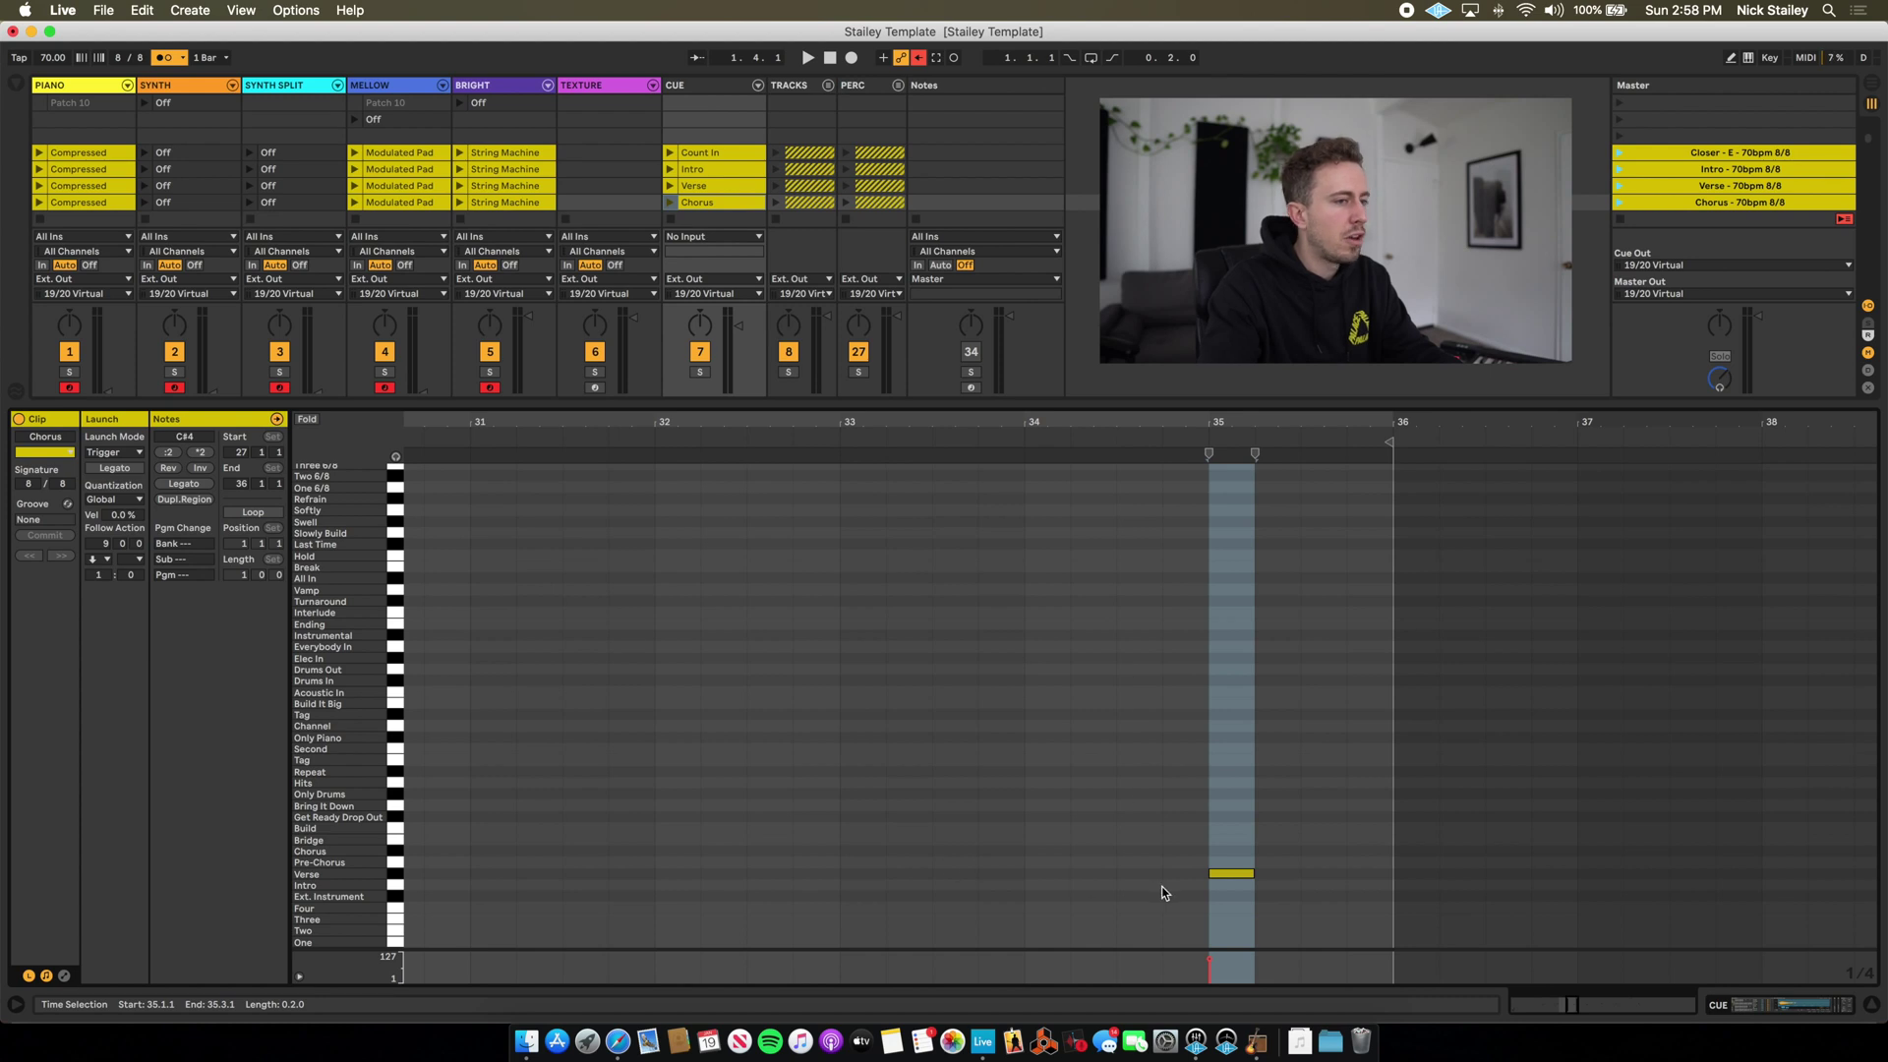
left_click(1227, 875)
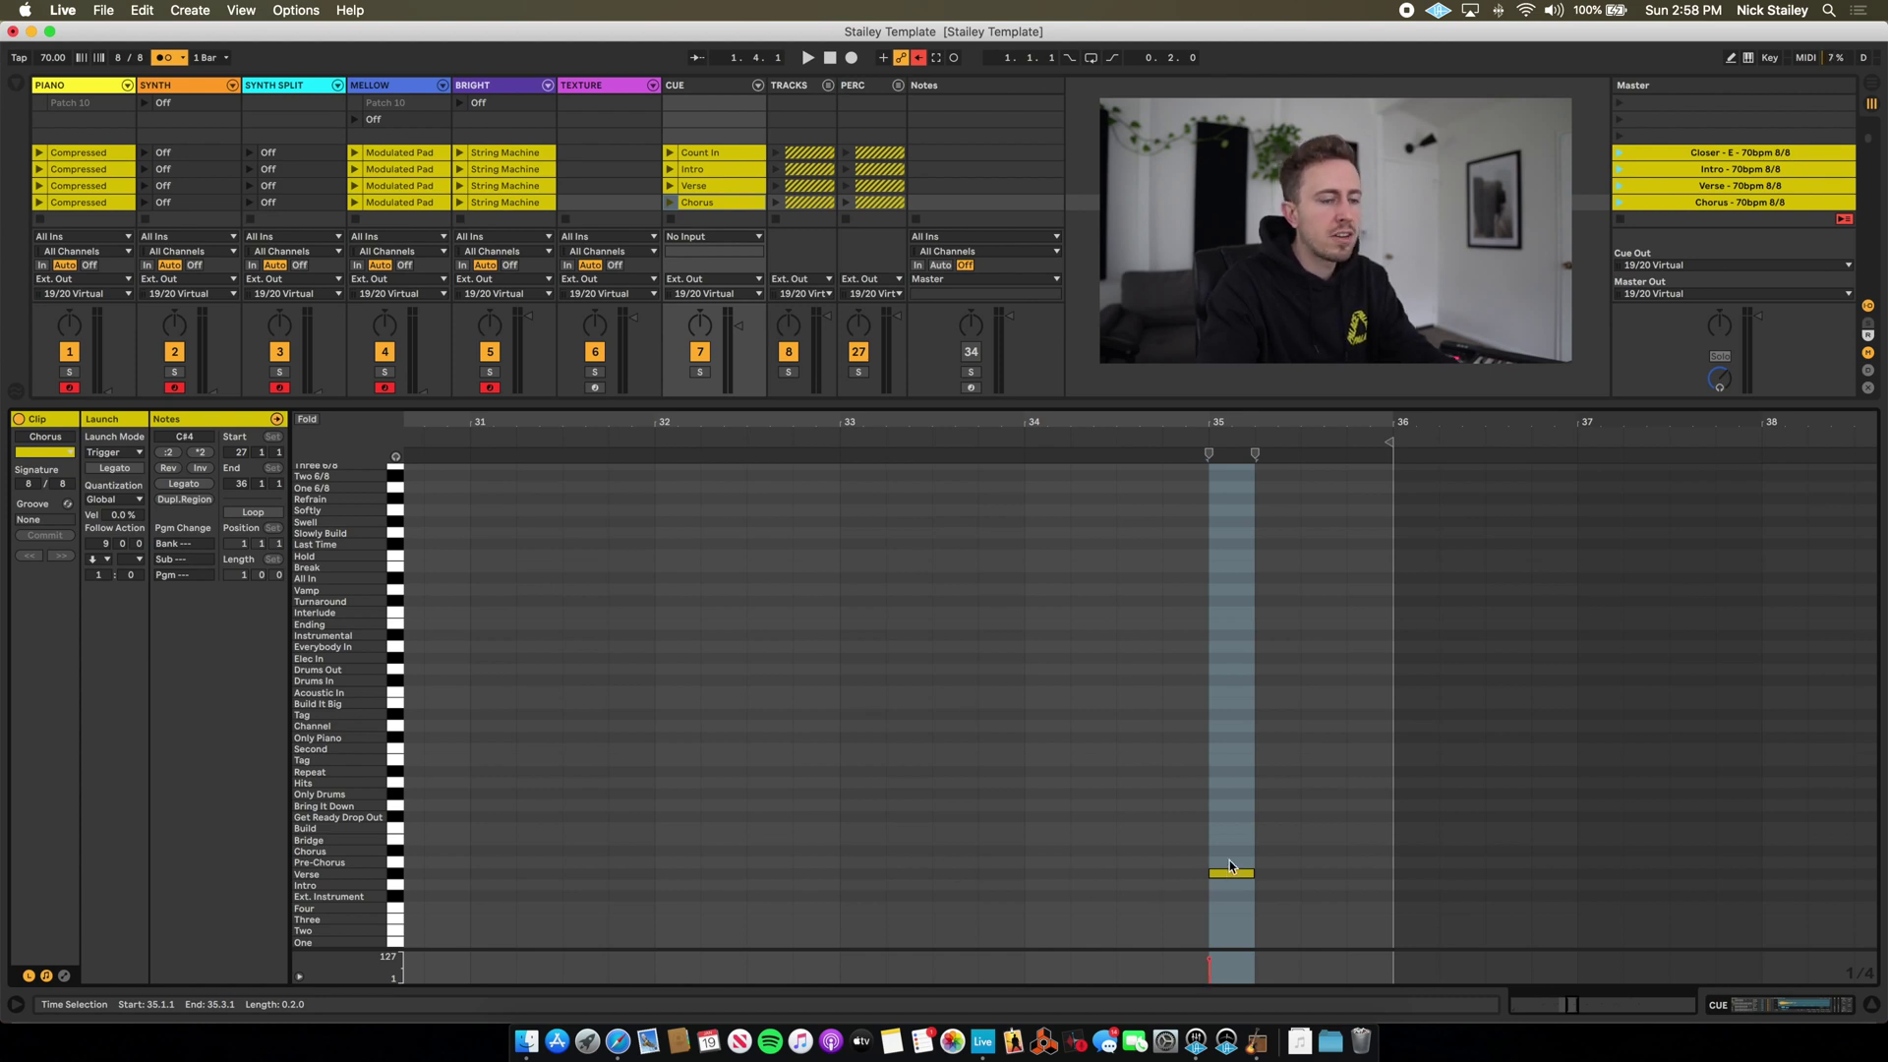
left_click_drag(1229, 876, 1229, 843)
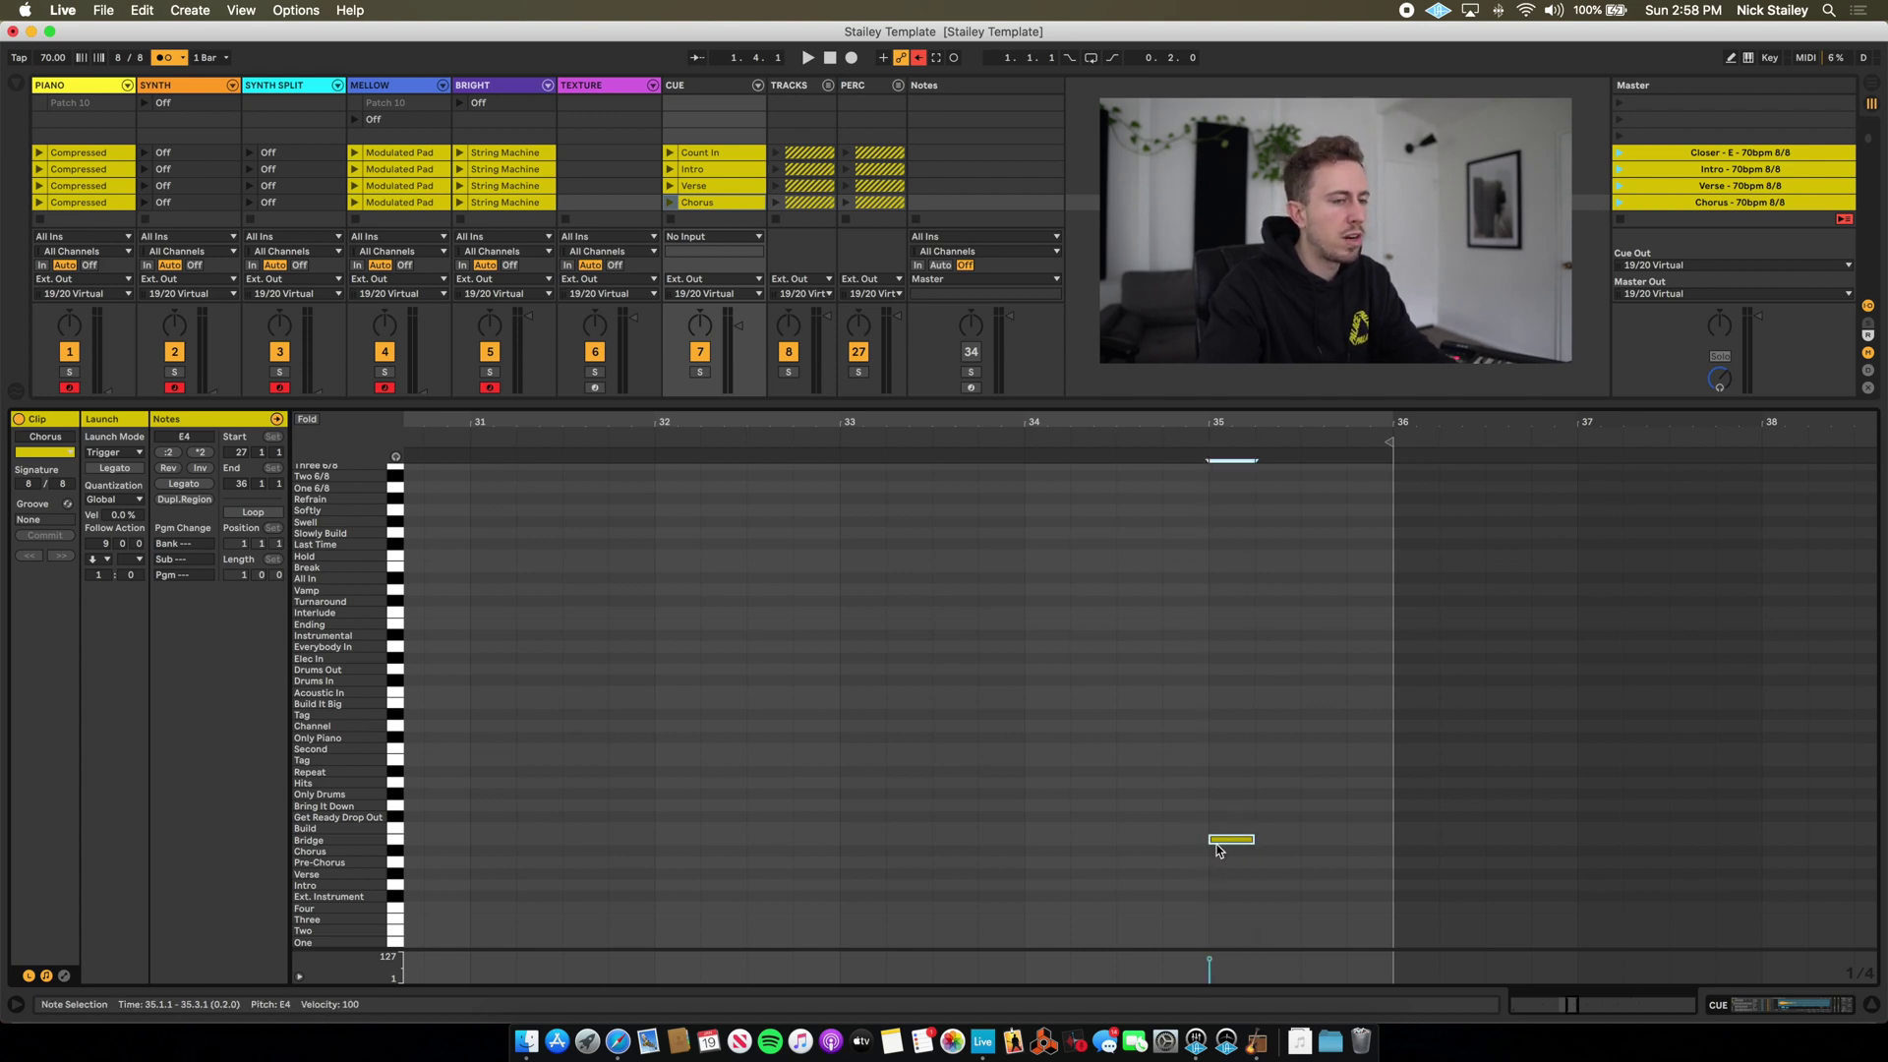
key("super+alt+l")
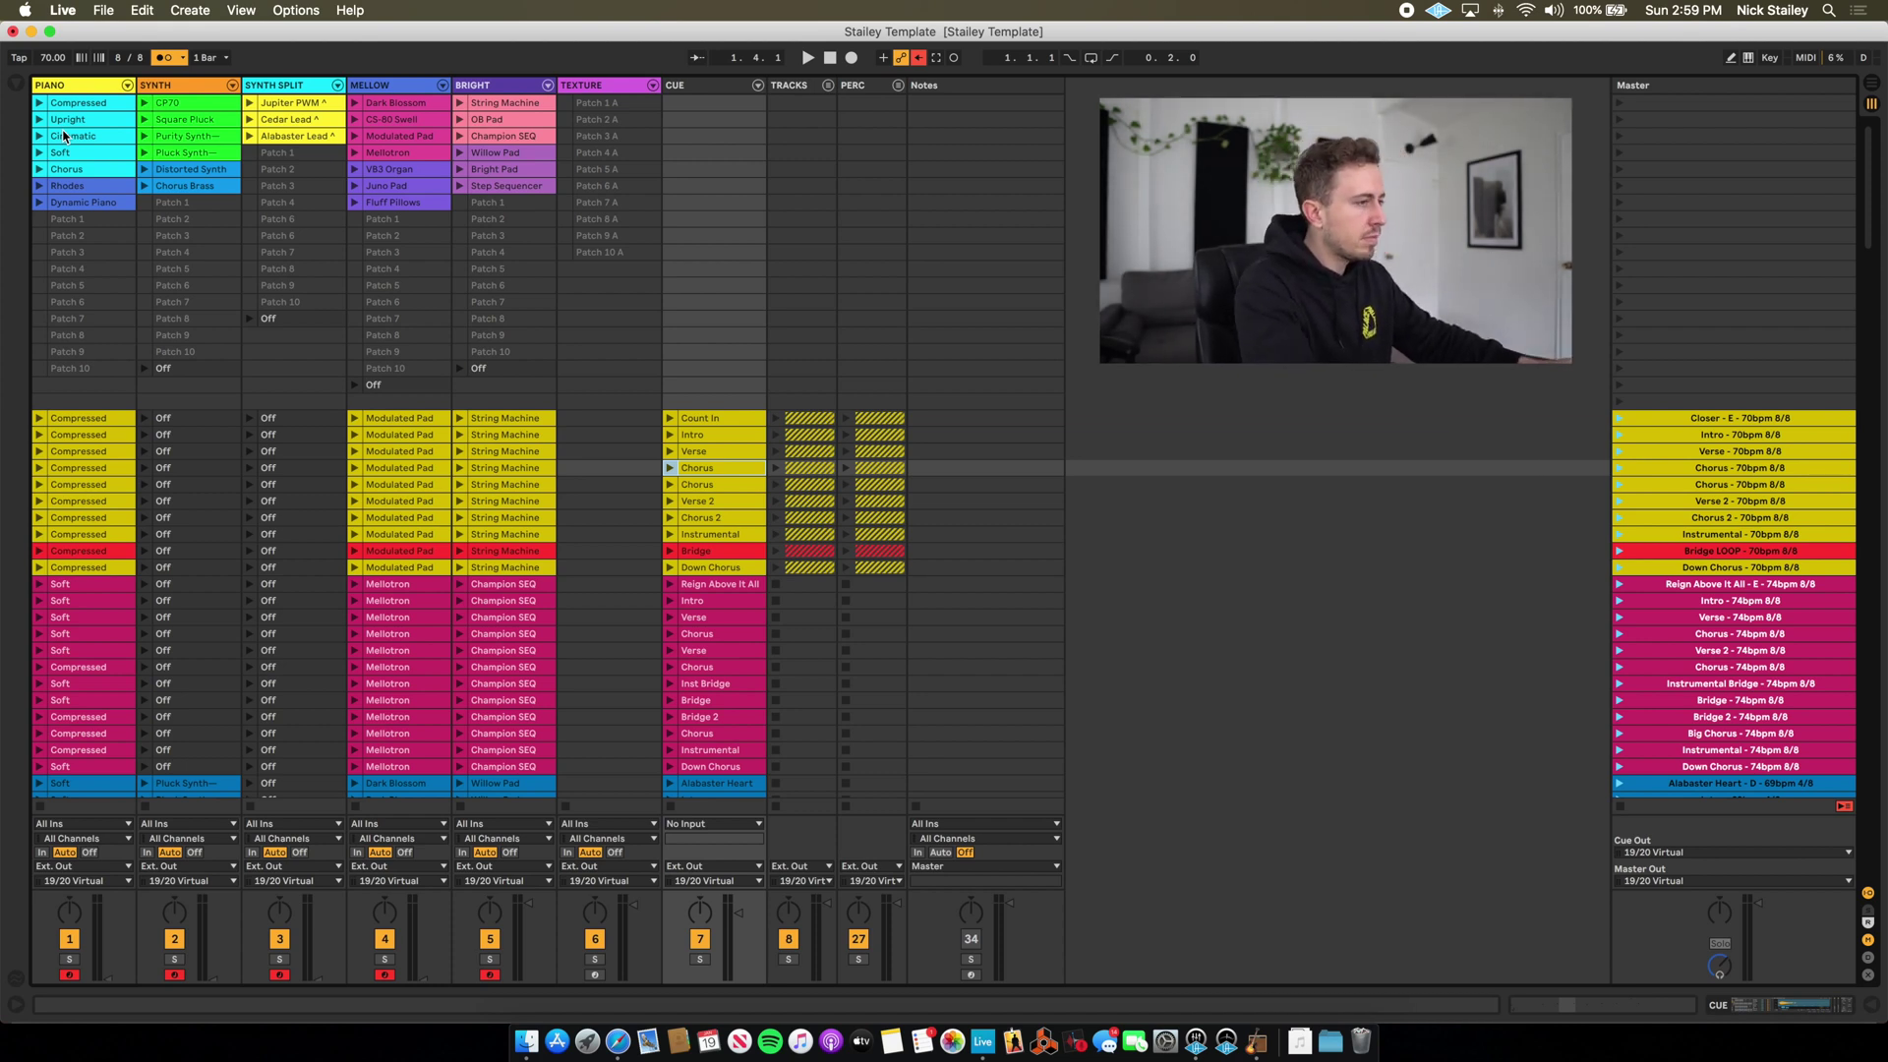
left_click(1806, 57)
left_click(117, 109)
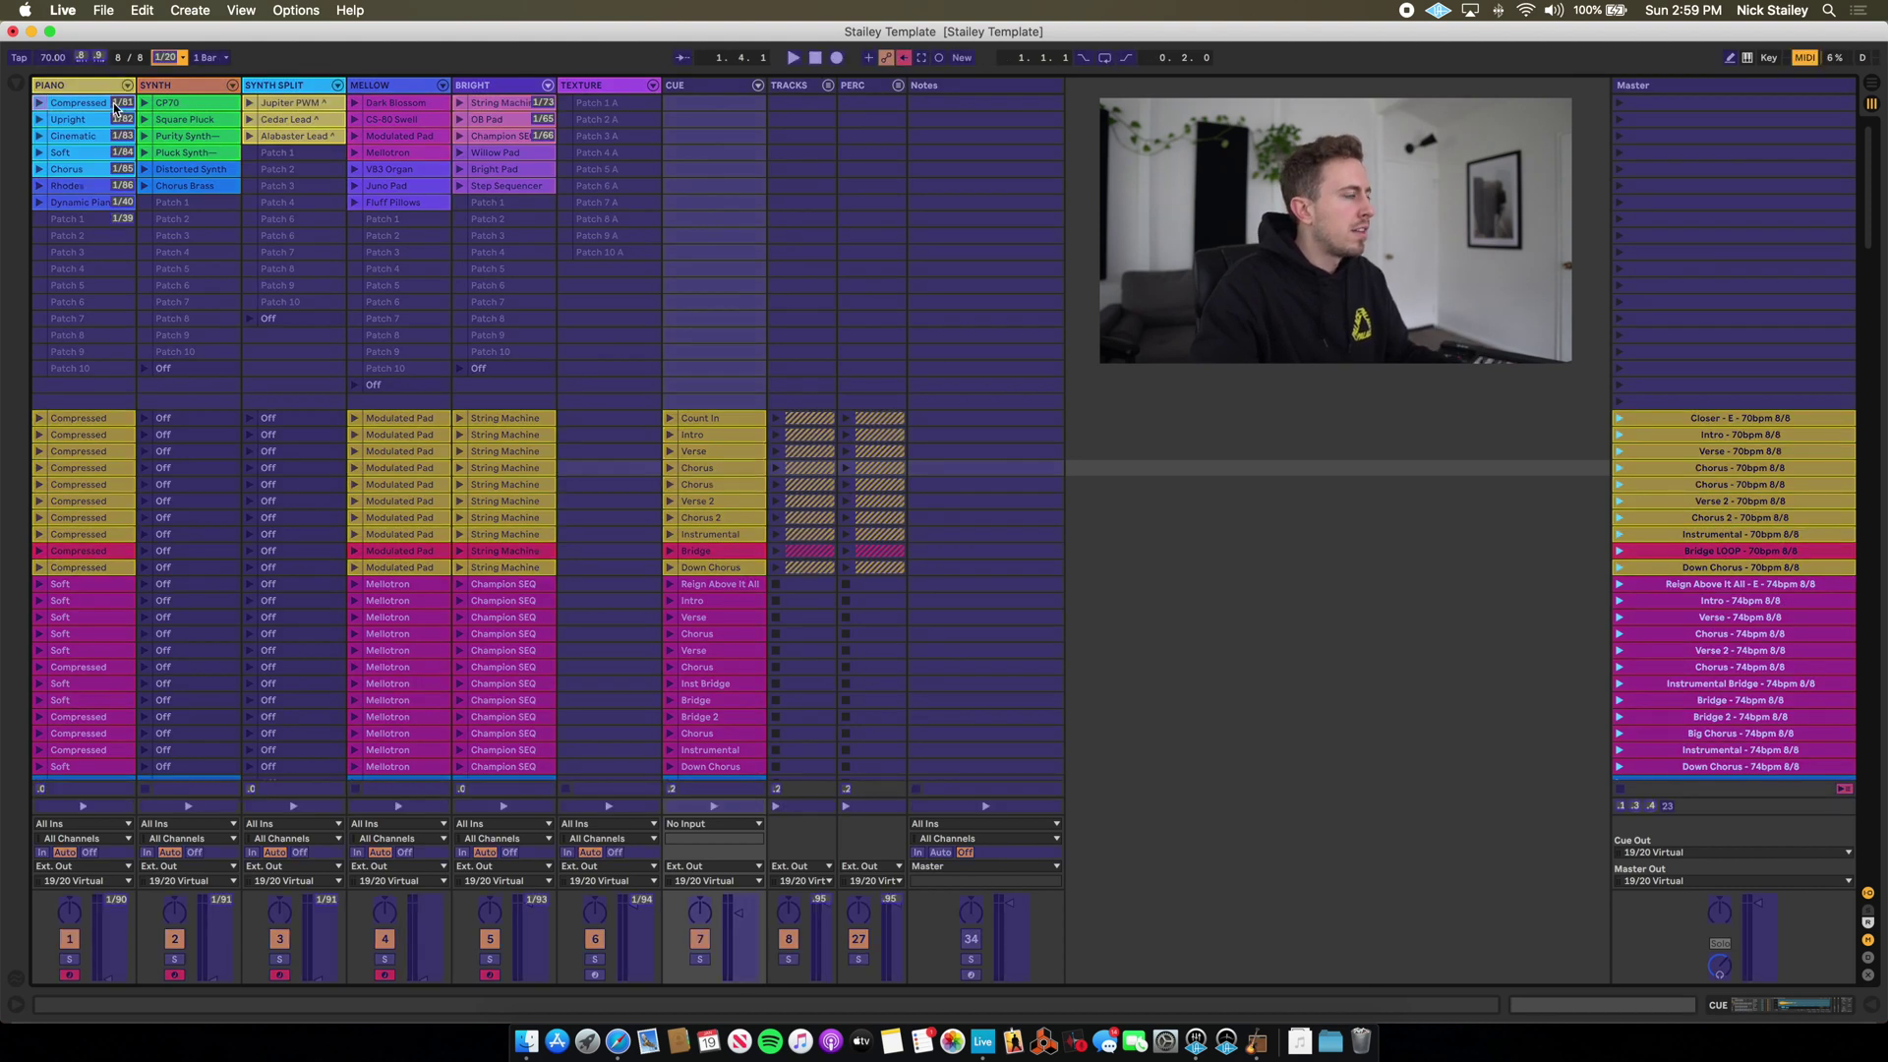
left_click(120, 153)
left_click(121, 169)
left_click(122, 185)
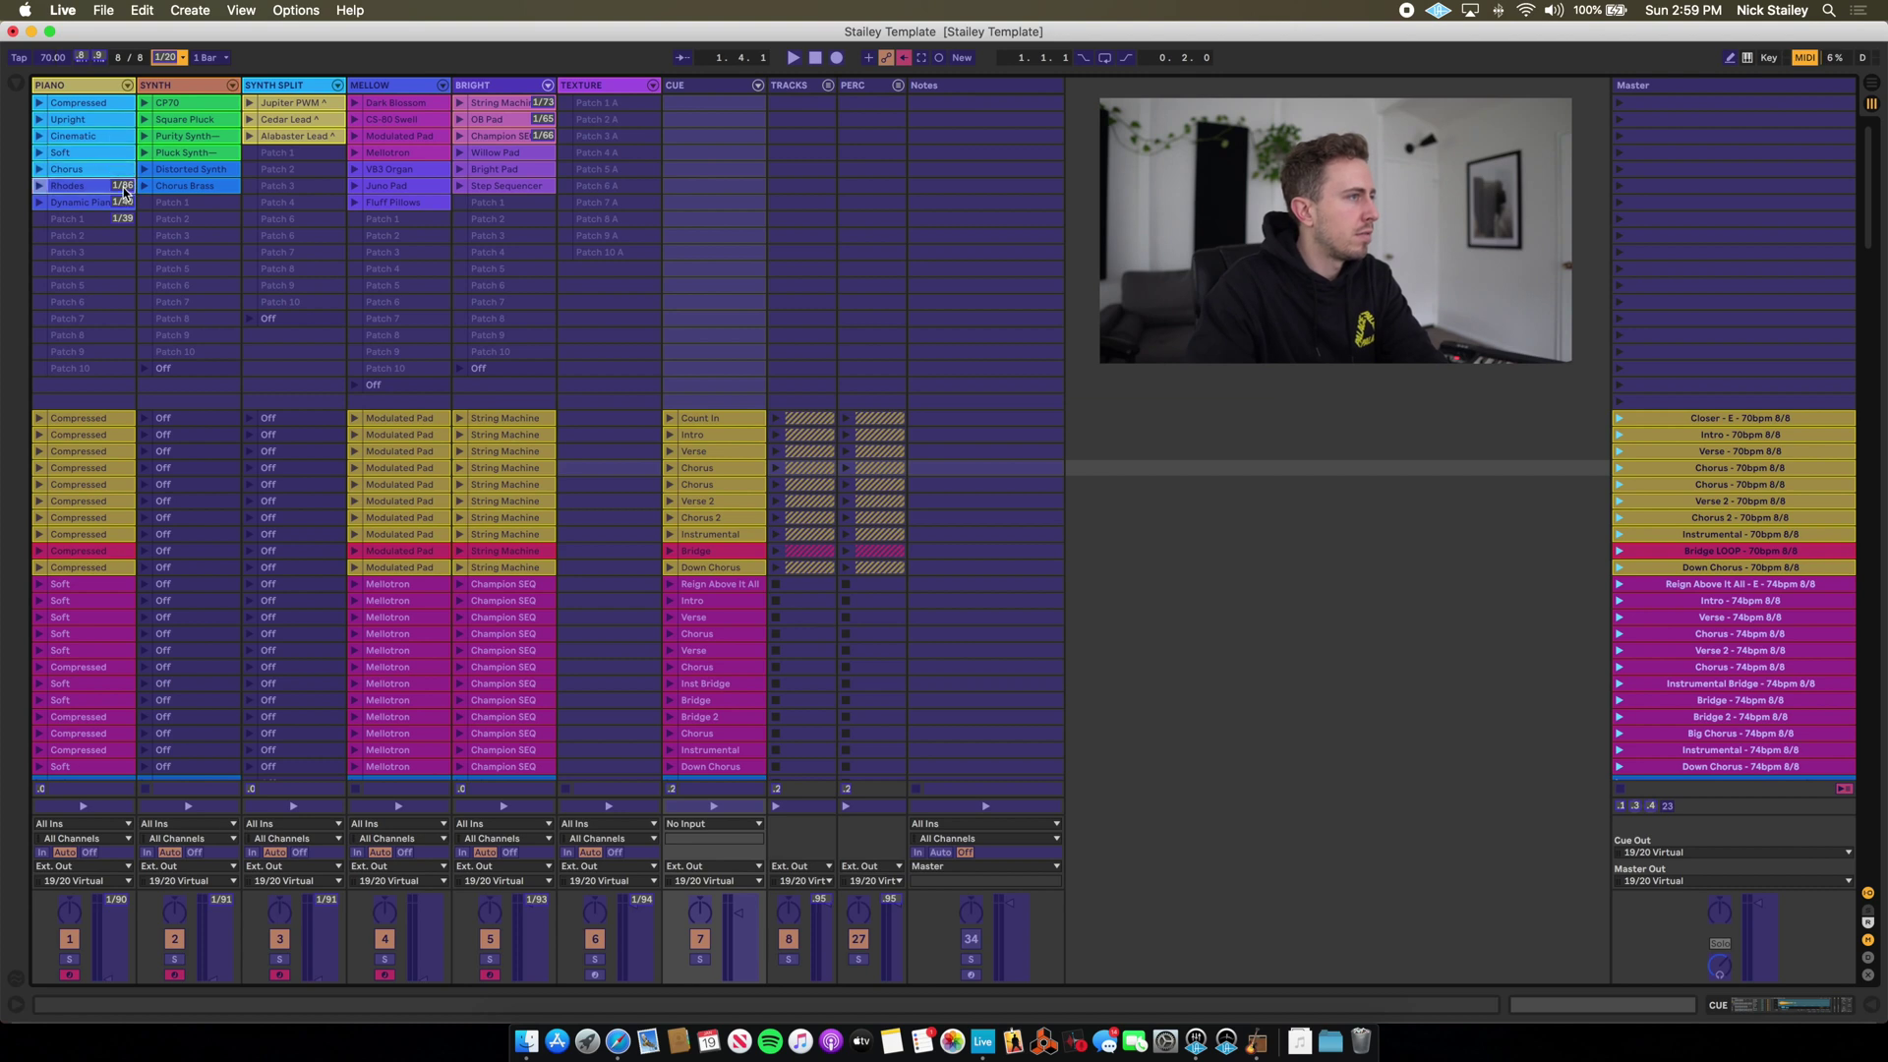
left_click(123, 203)
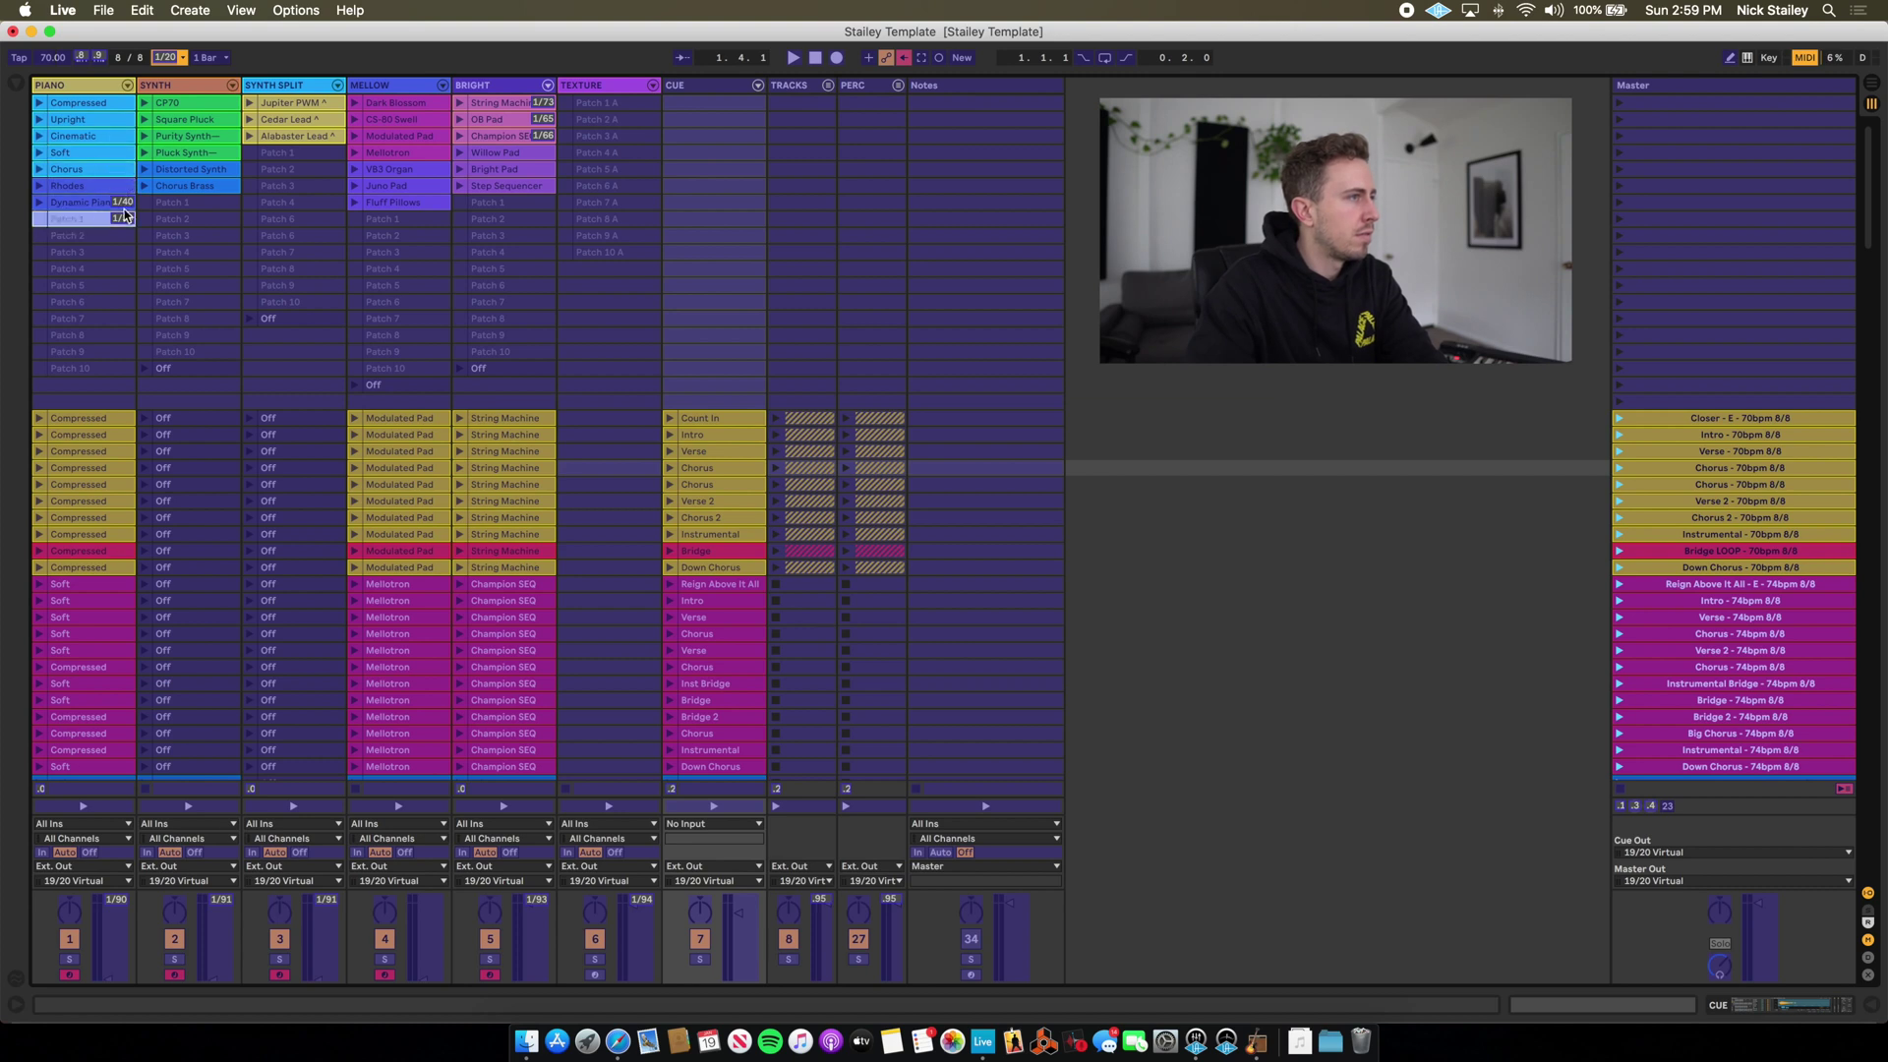
left_click(76, 104)
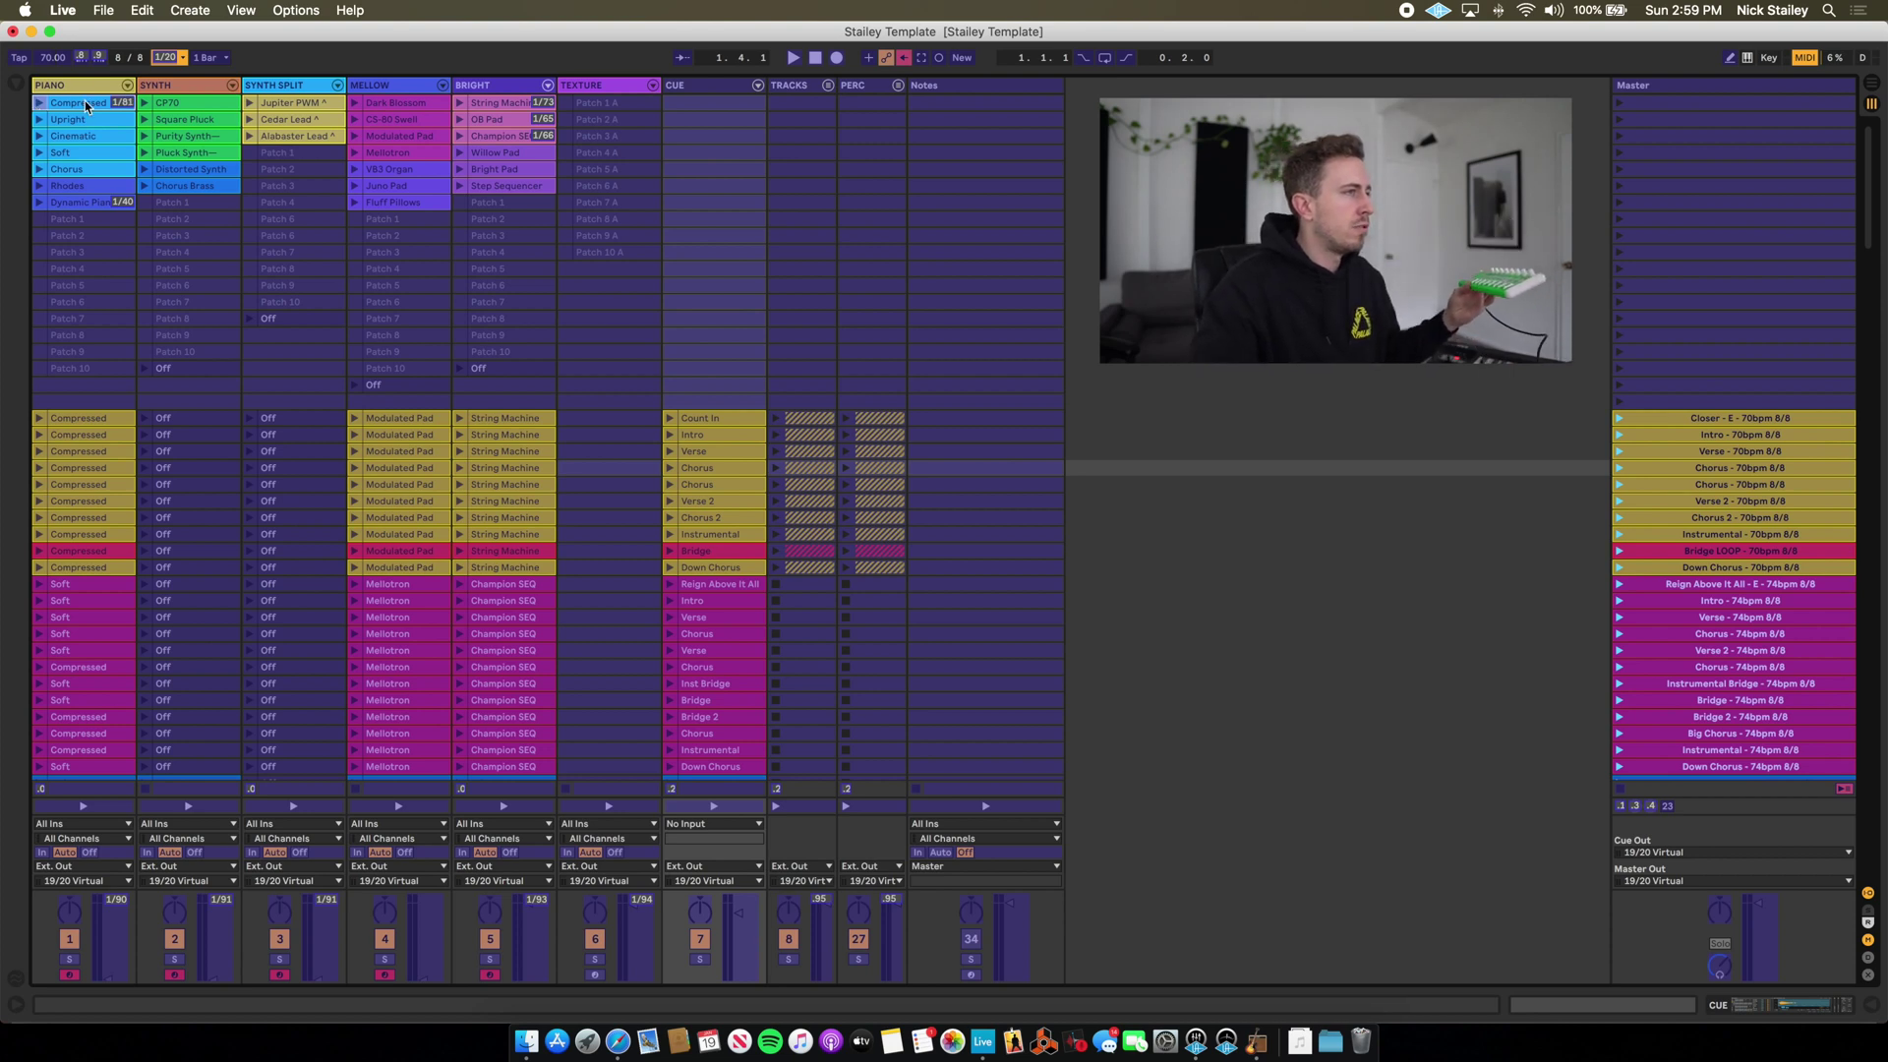
left_click(1804, 57)
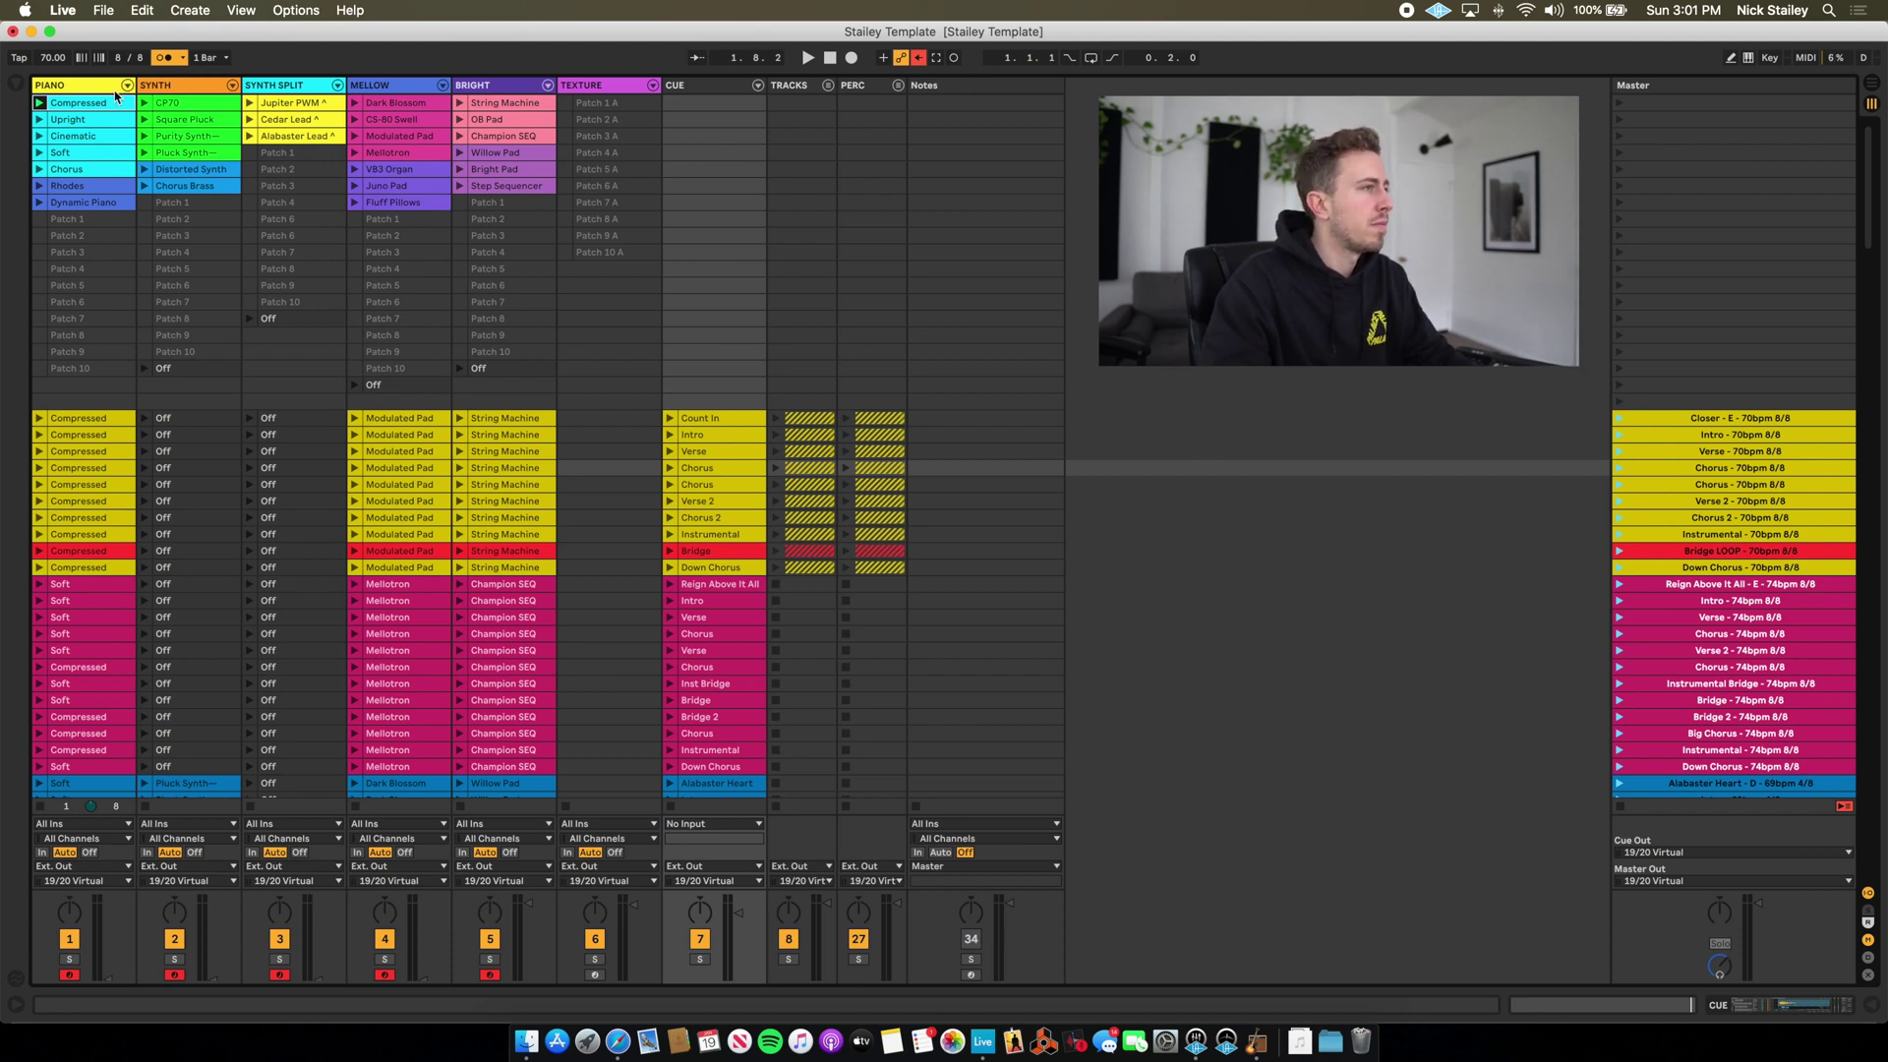
Show the PIANO track's instrument rack and select its Filter macro in MIDI Map Mode.
double_click(54, 85)
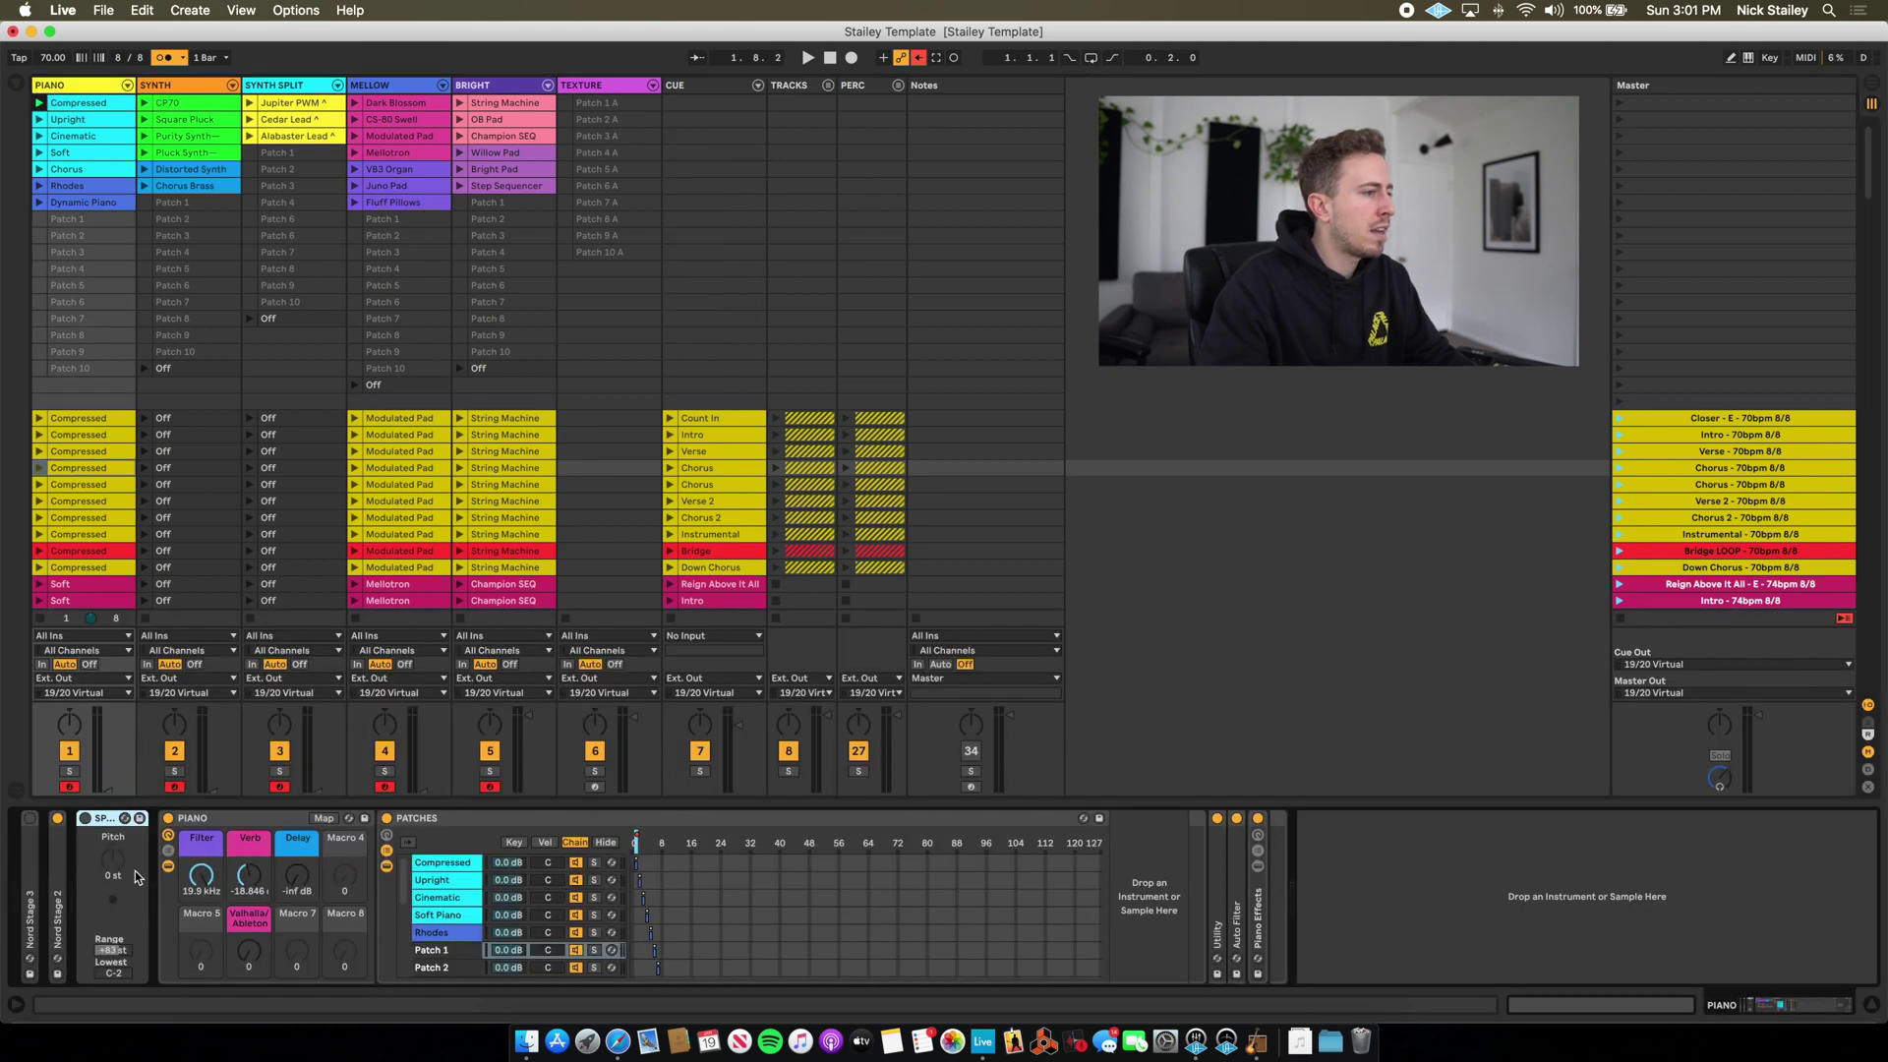
left_click(1805, 57)
left_click(213, 874)
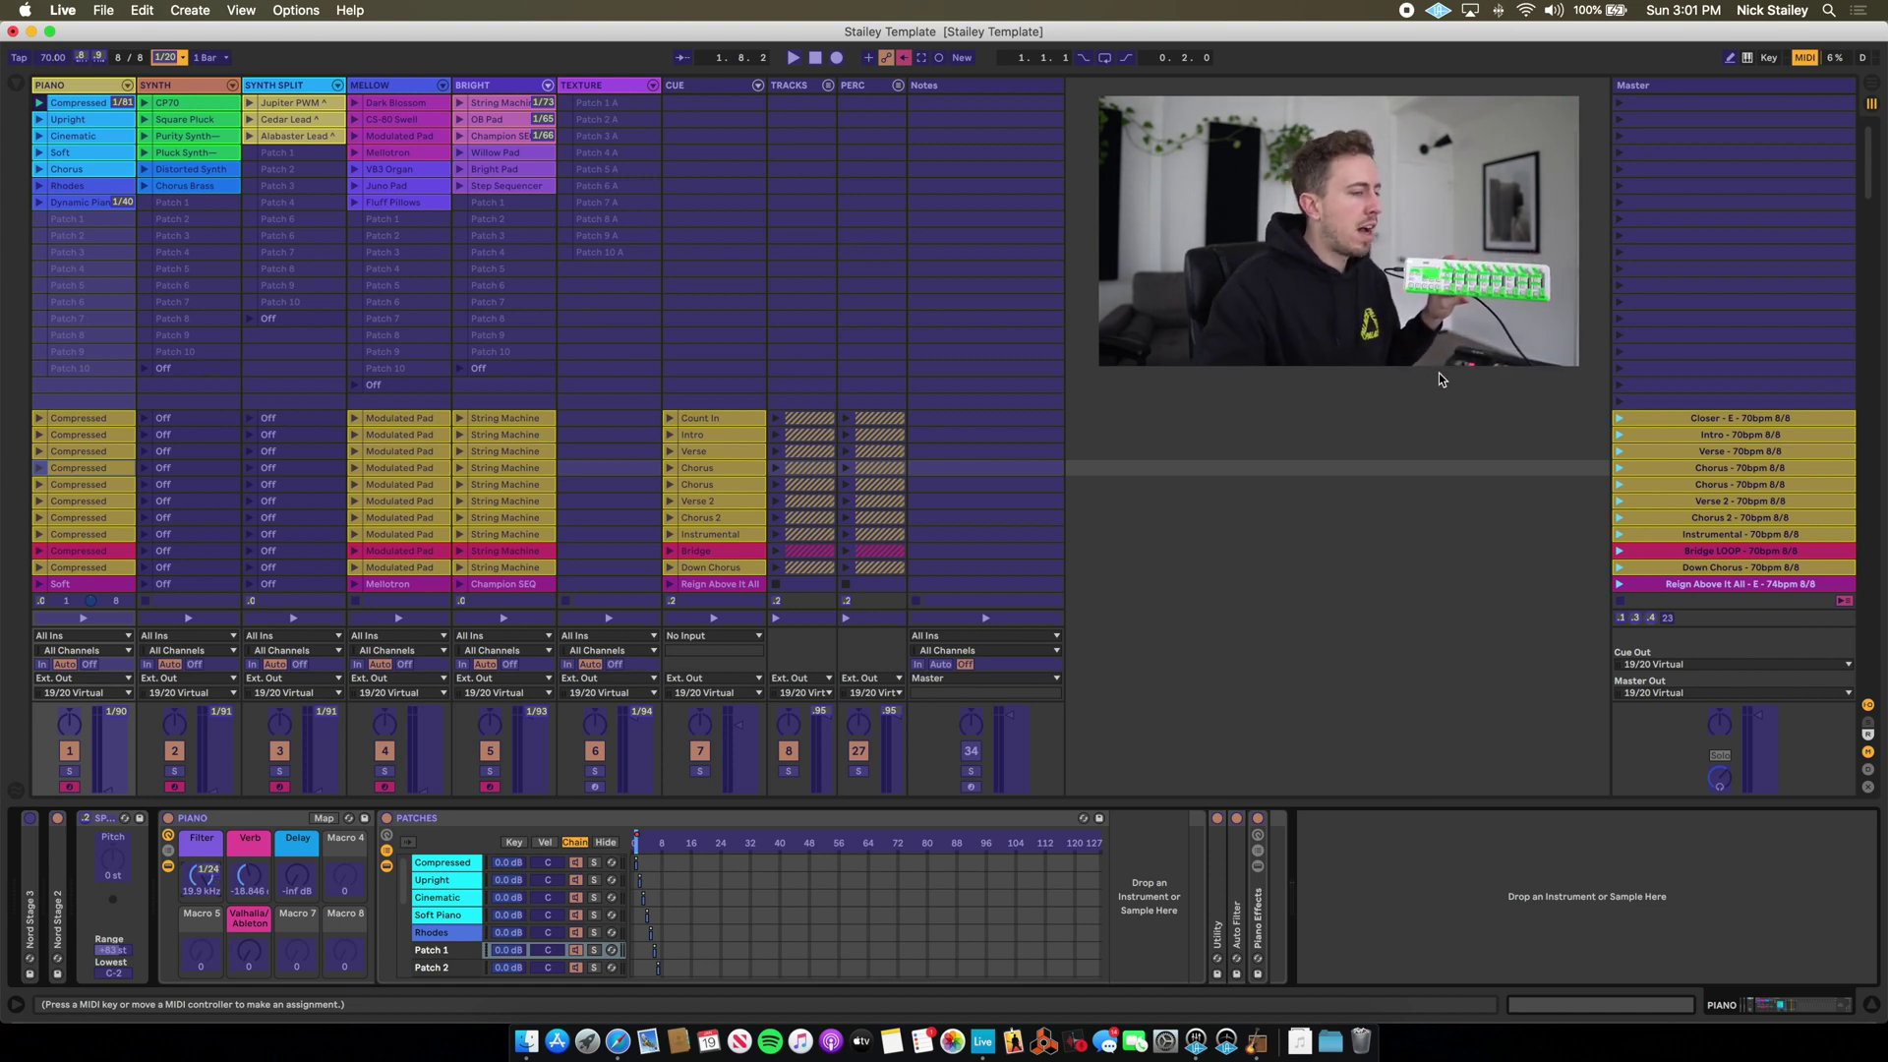
left_click(1800, 58)
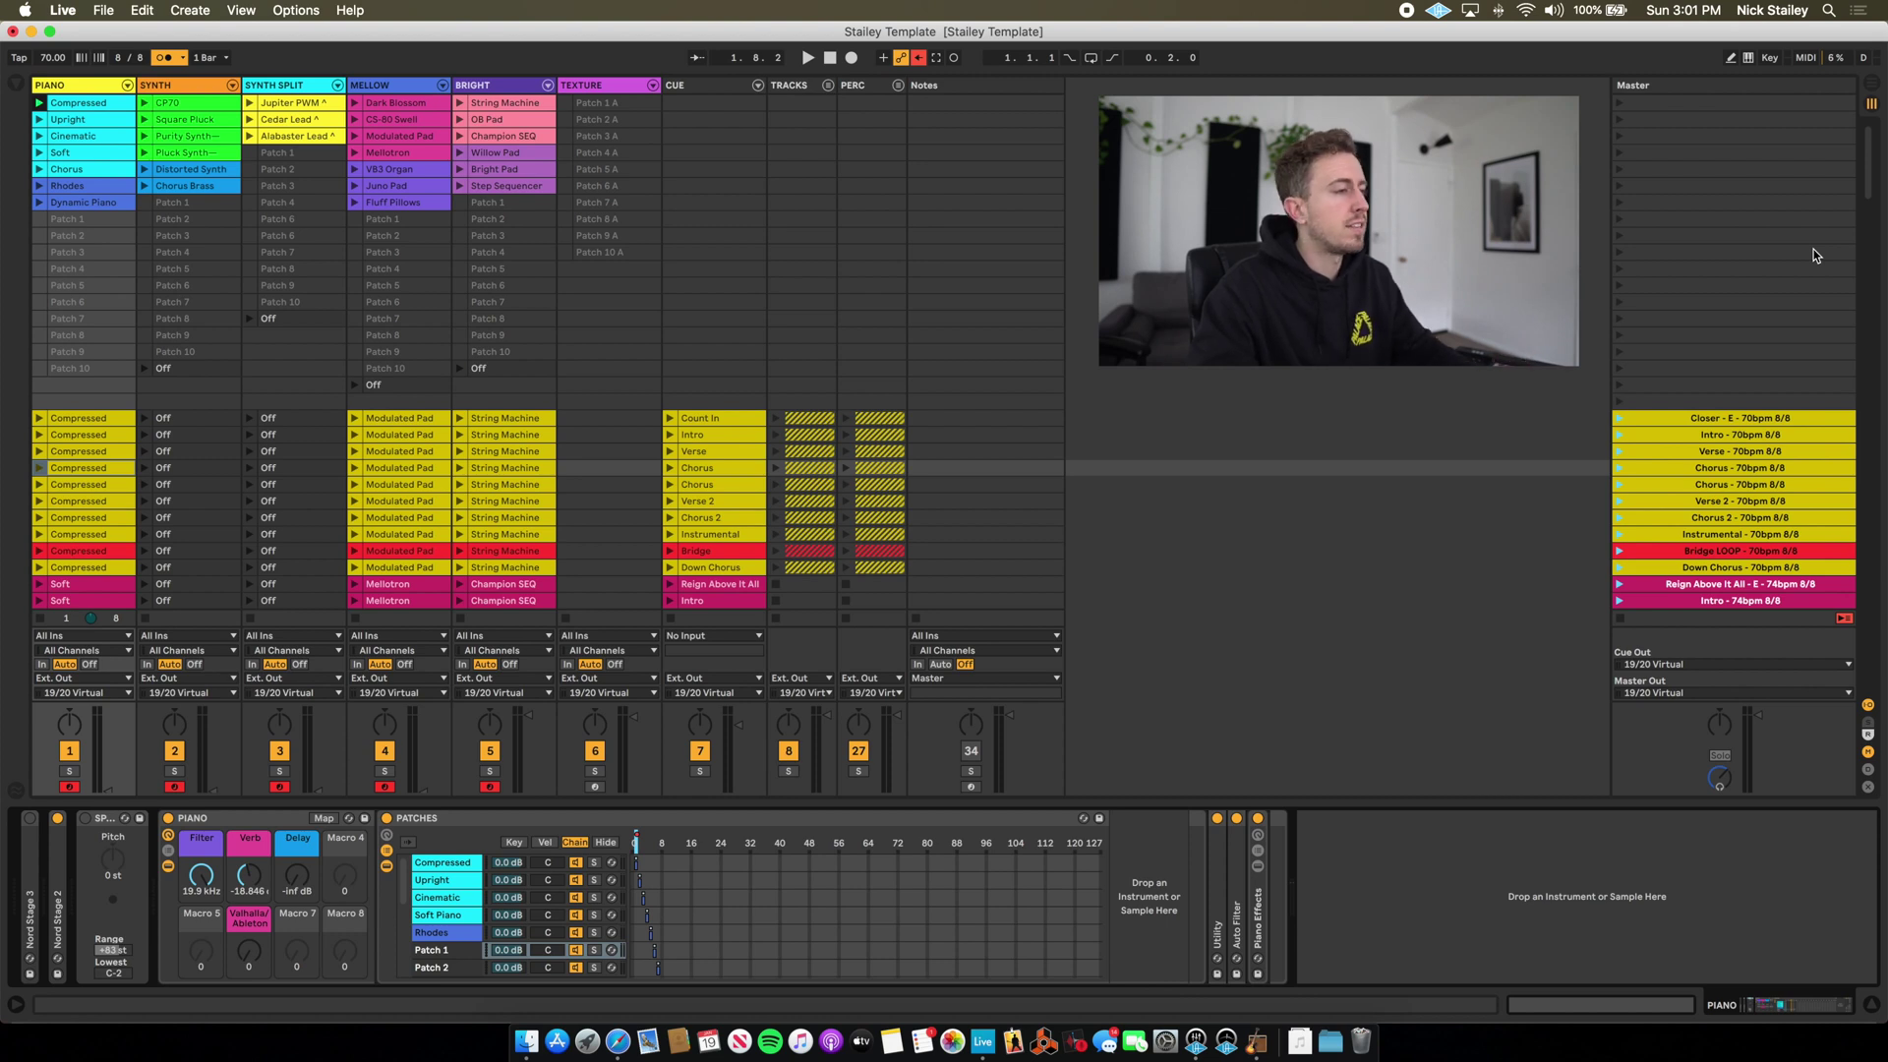
Hide the PIANO device details, then briefly play the Closer scene and stop.
key("super+alt+l")
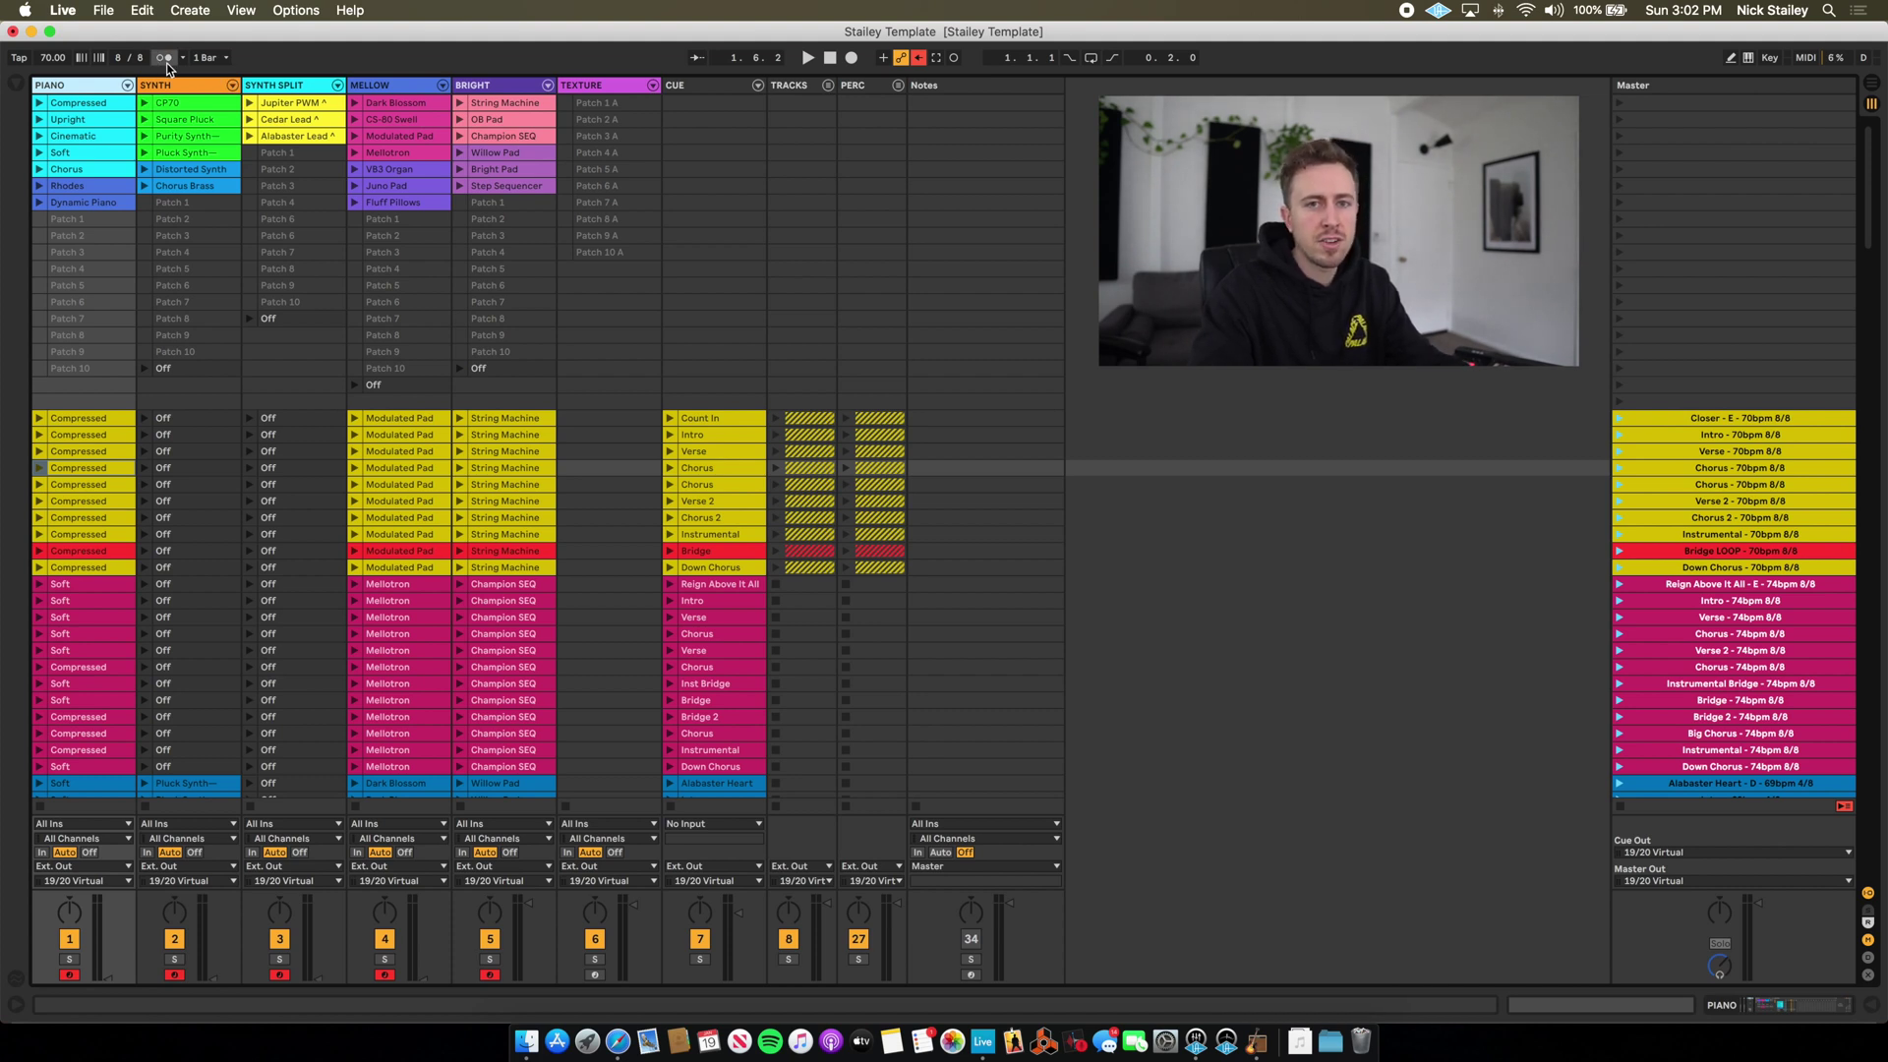
left_click(1619, 420)
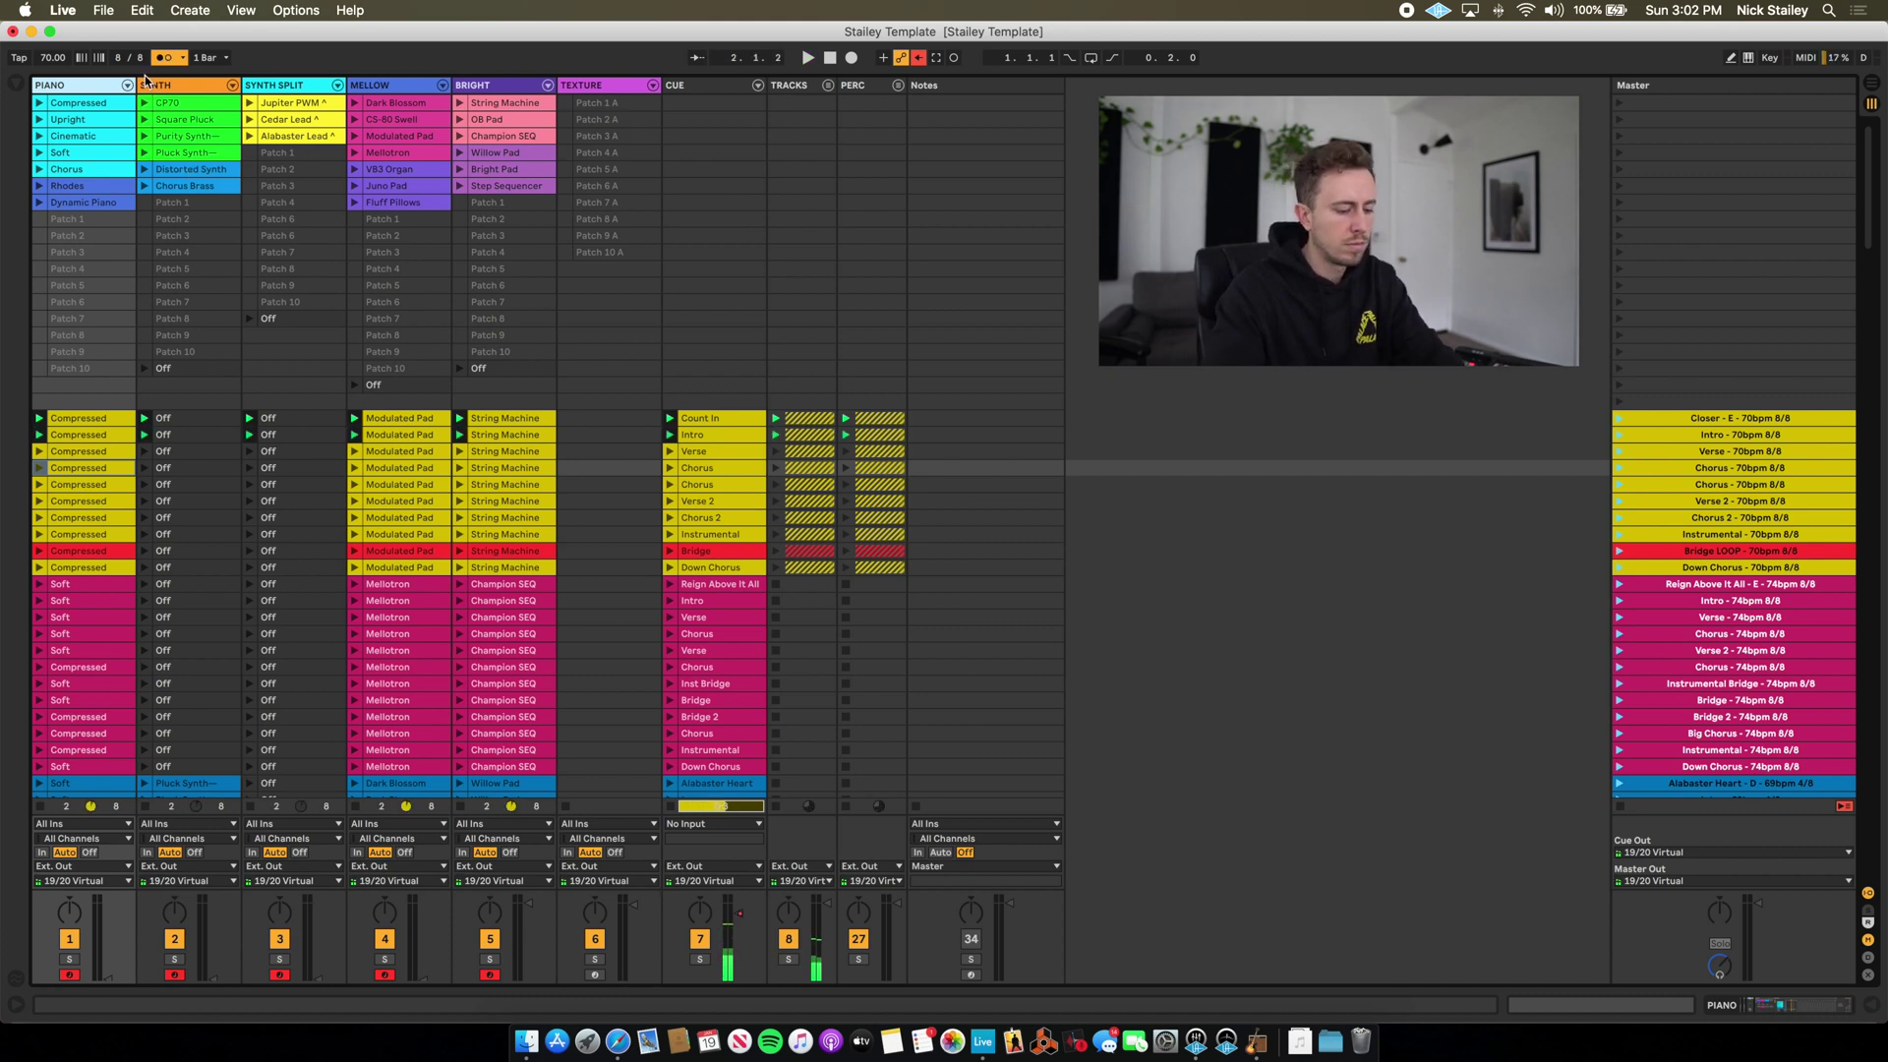
key("space")
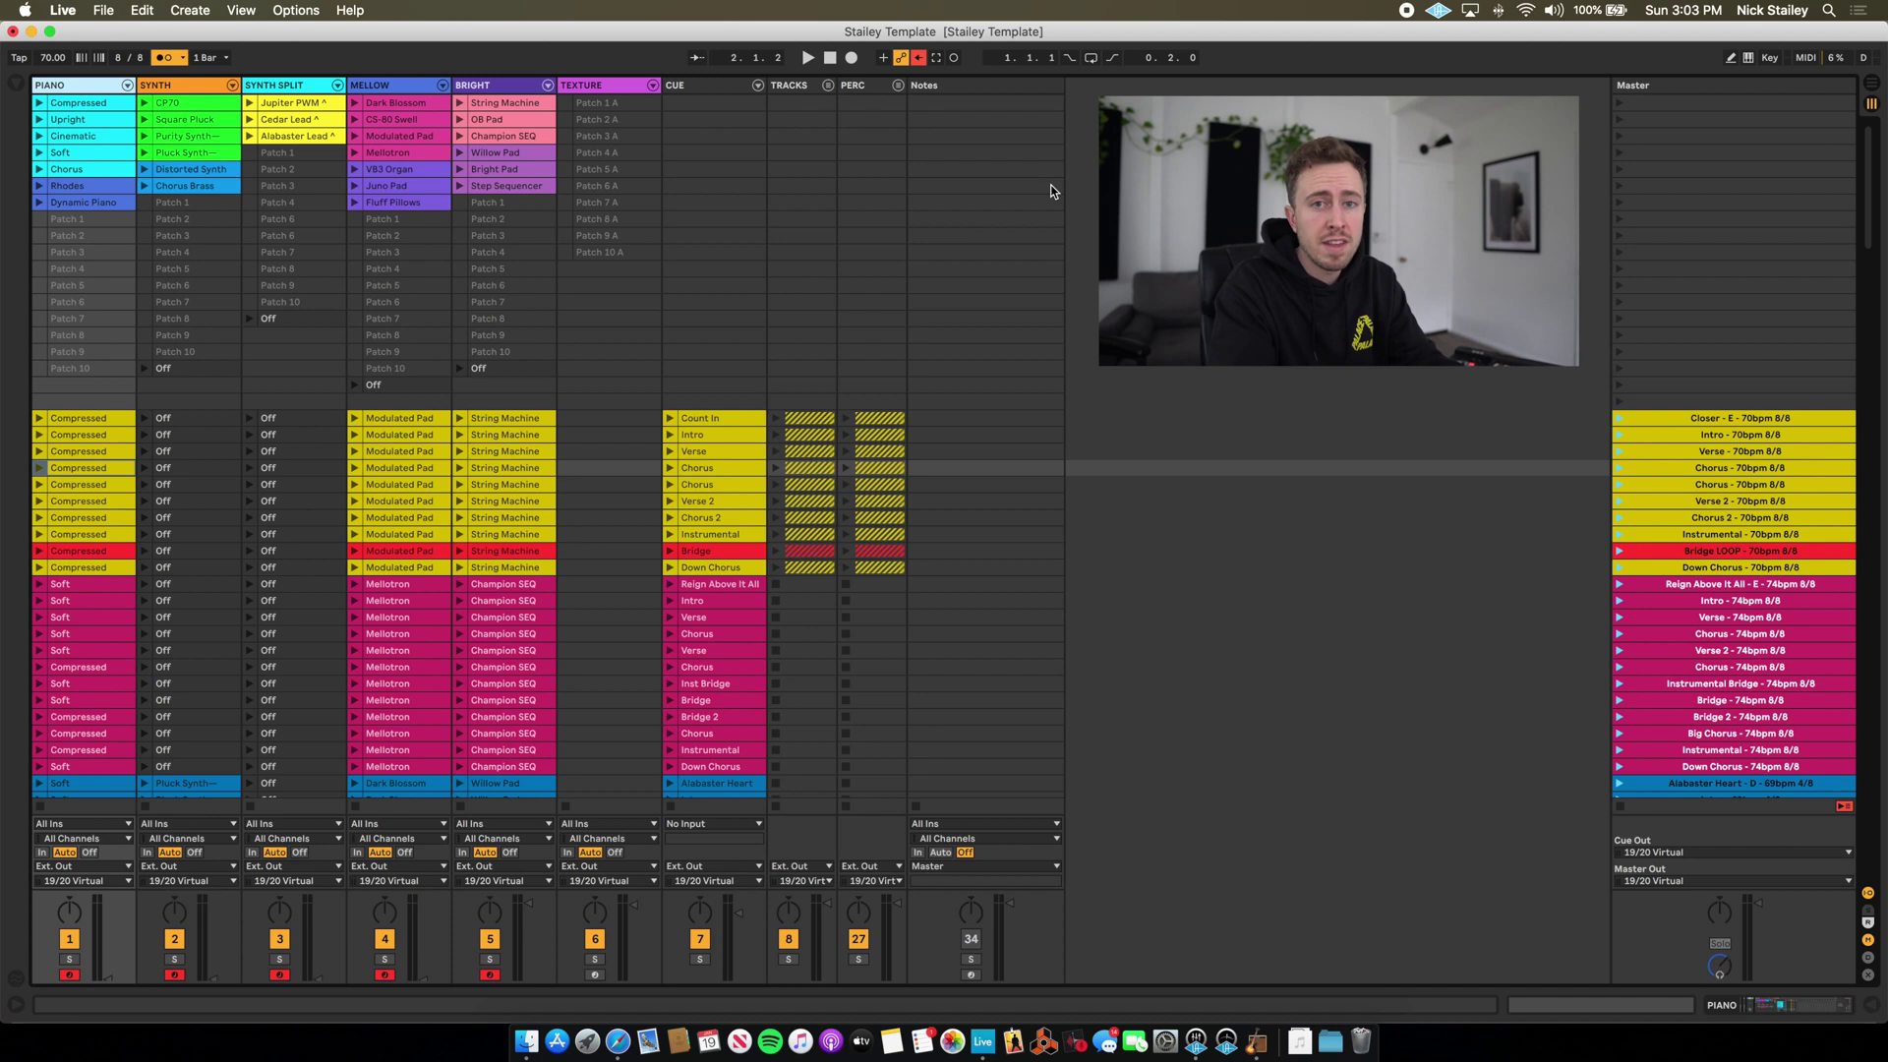